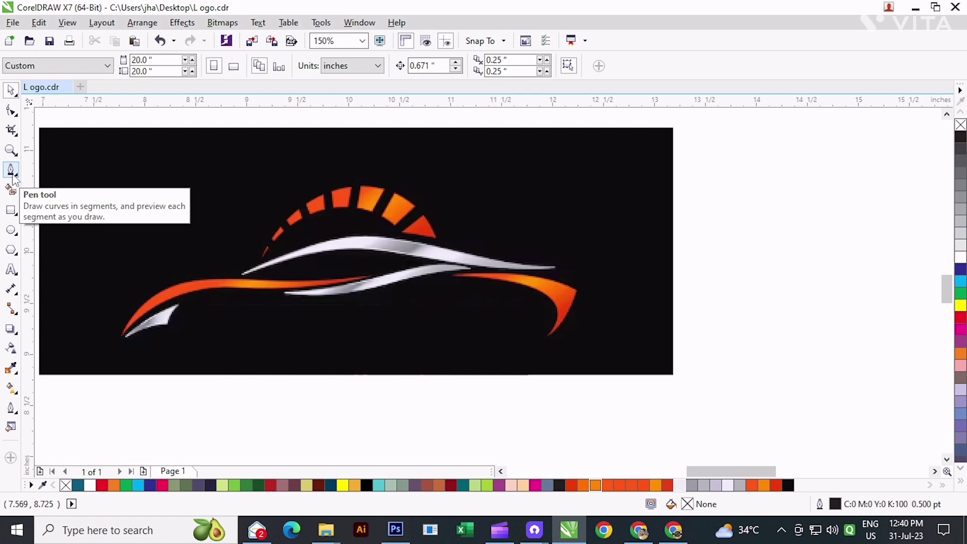
Trace the long orange front stripe of the car logo as a closed Pen tool curve, about 2.42 by 0.58 inches
click(12, 173)
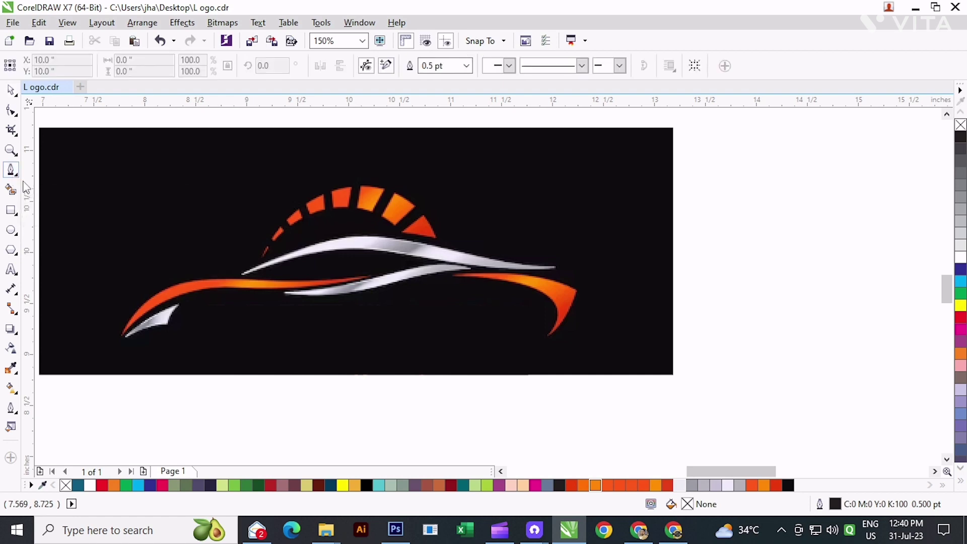
click(123, 335)
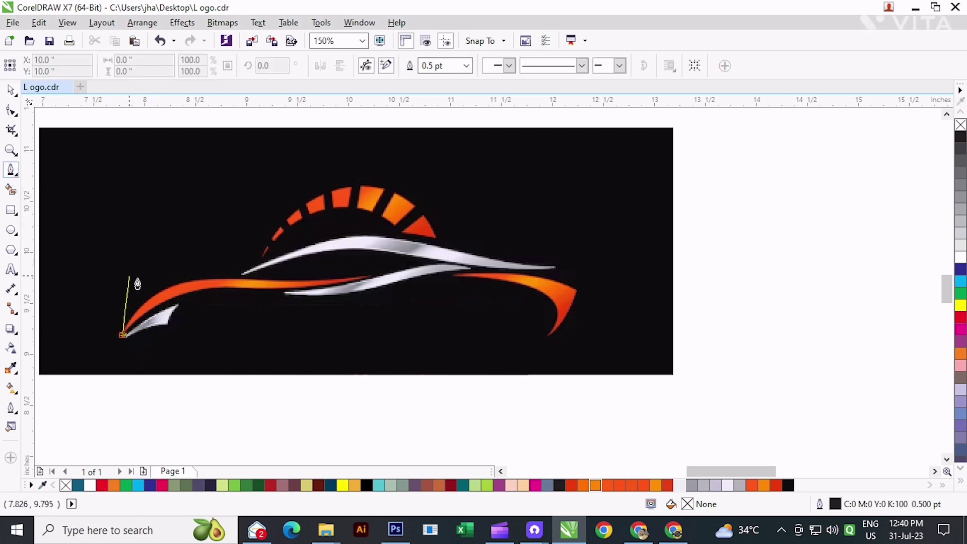
click(238, 280)
drag(275, 288, 337, 295)
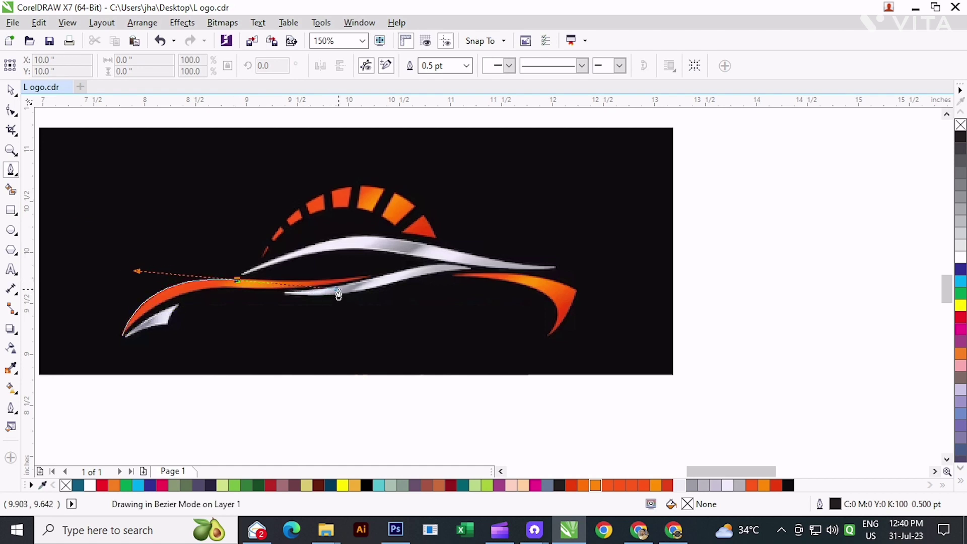
double_click(234, 283)
scroll(352, 280, up, 1)
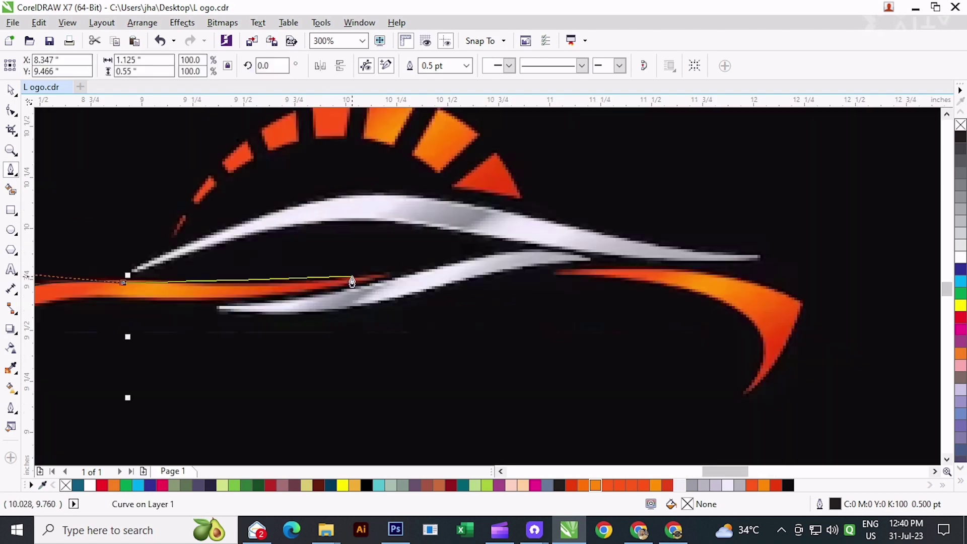
mouse_move(384, 278)
mouse_down()
mouse_move(533, 283)
mouse_move(590, 272)
mouse_up()
double_click(539, 282)
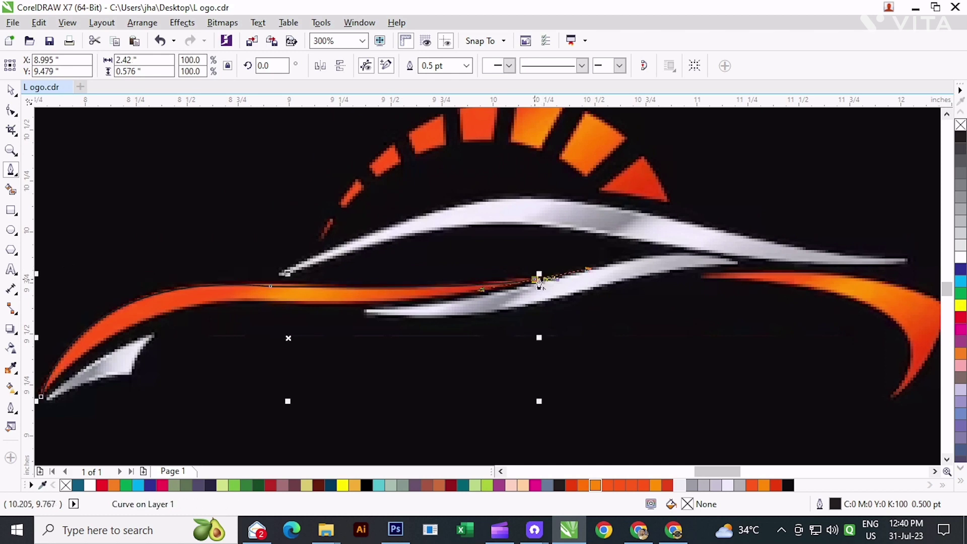
drag(412, 297, 602, 261)
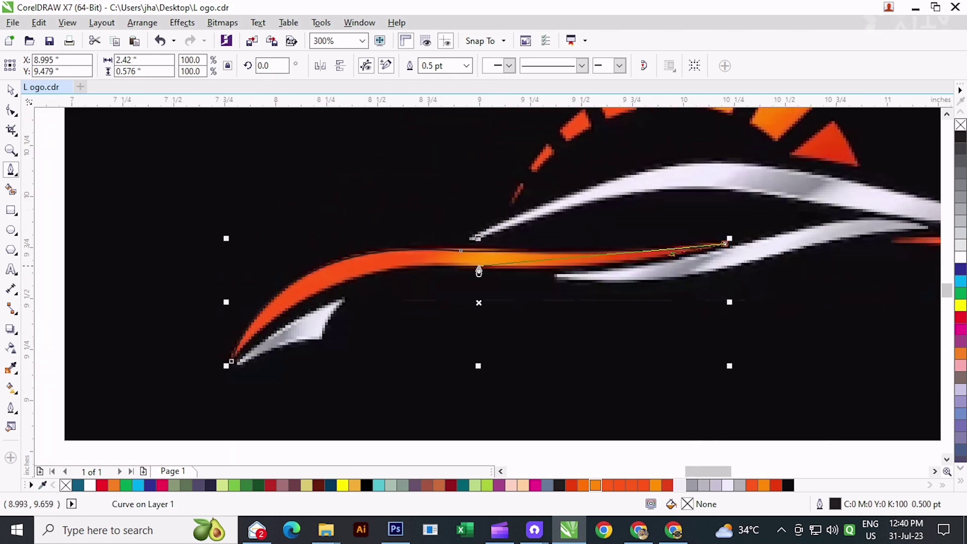
drag(486, 267, 383, 259)
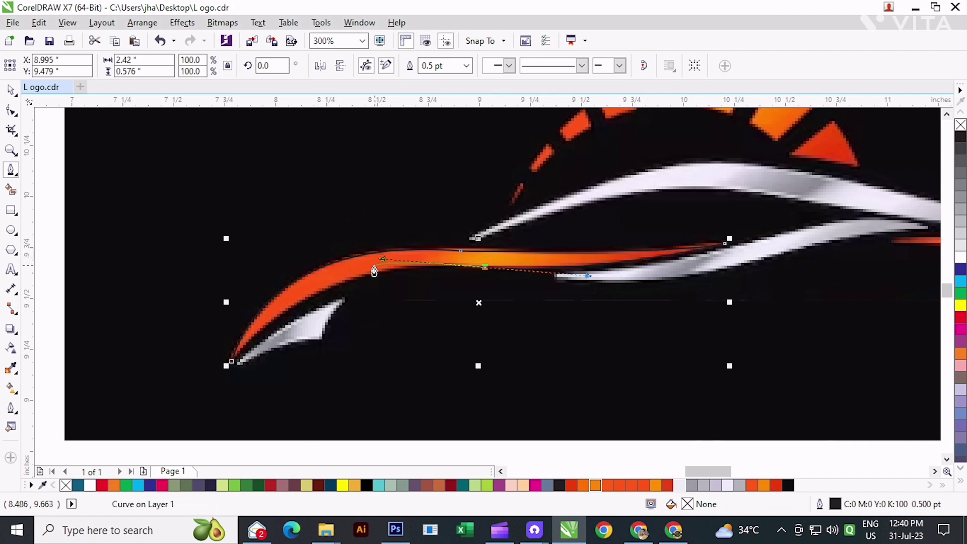
drag(232, 361, 296, 280)
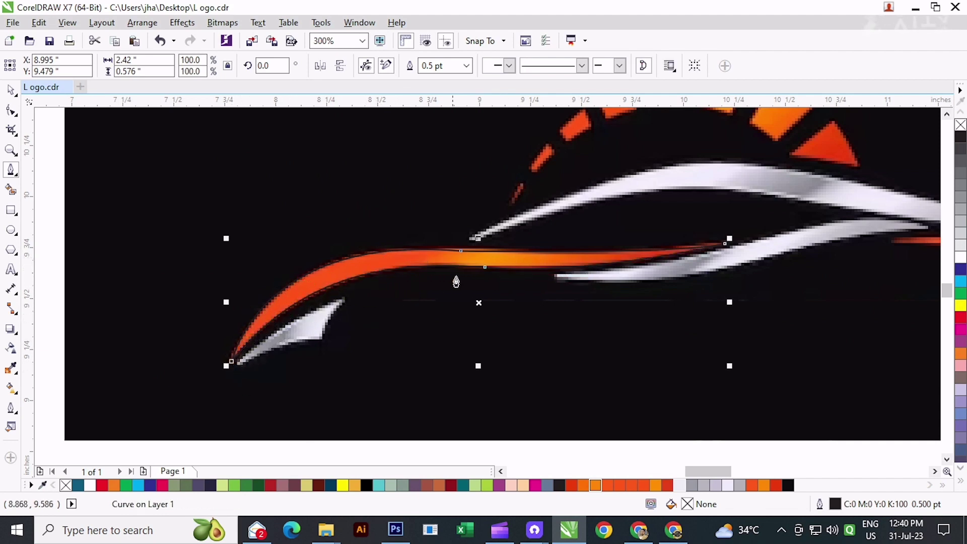
Trace the upper silver roofline swoosh as a closed curve, about 3.07 by 0.36 inches
drag(515, 281, 324, 330)
drag(338, 284, 311, 289)
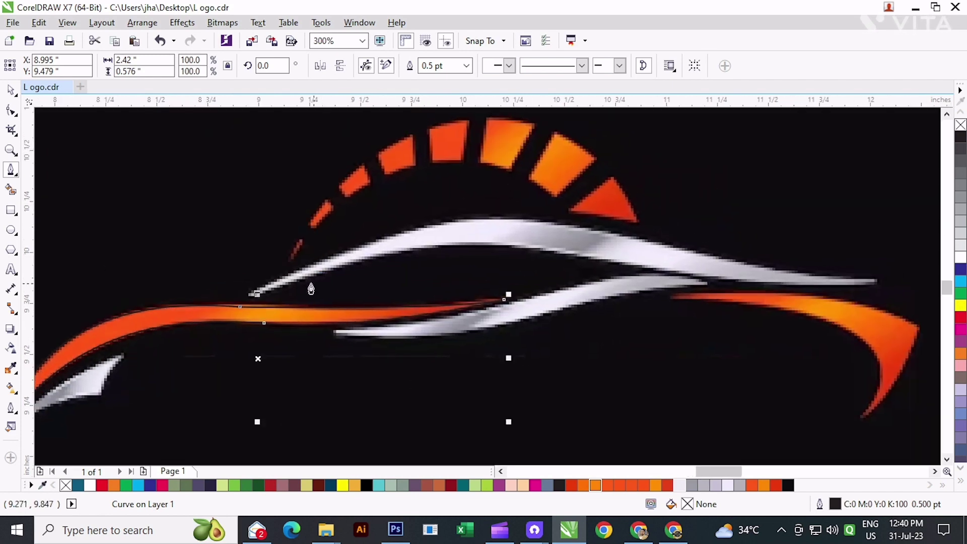
click(251, 298)
scroll(637, 264, right, 3)
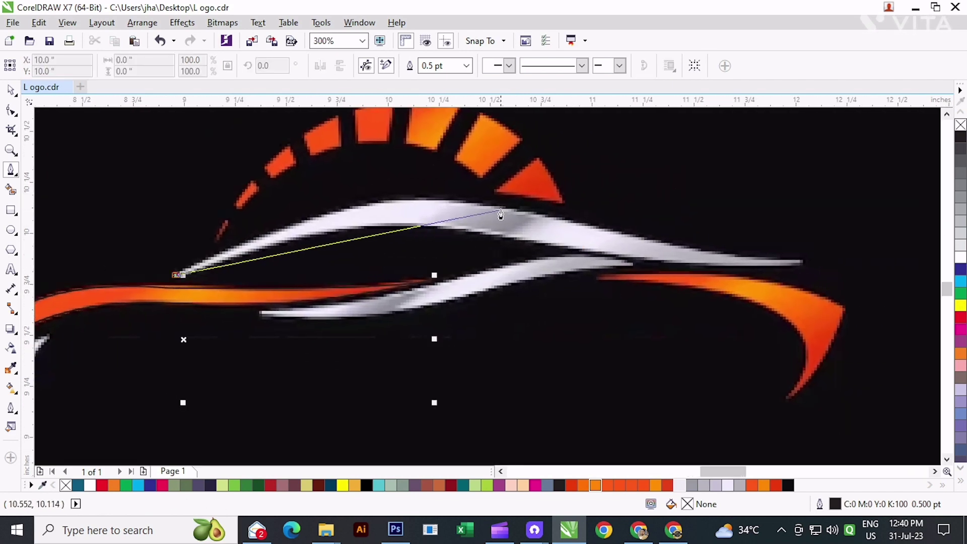
drag(502, 214, 659, 246)
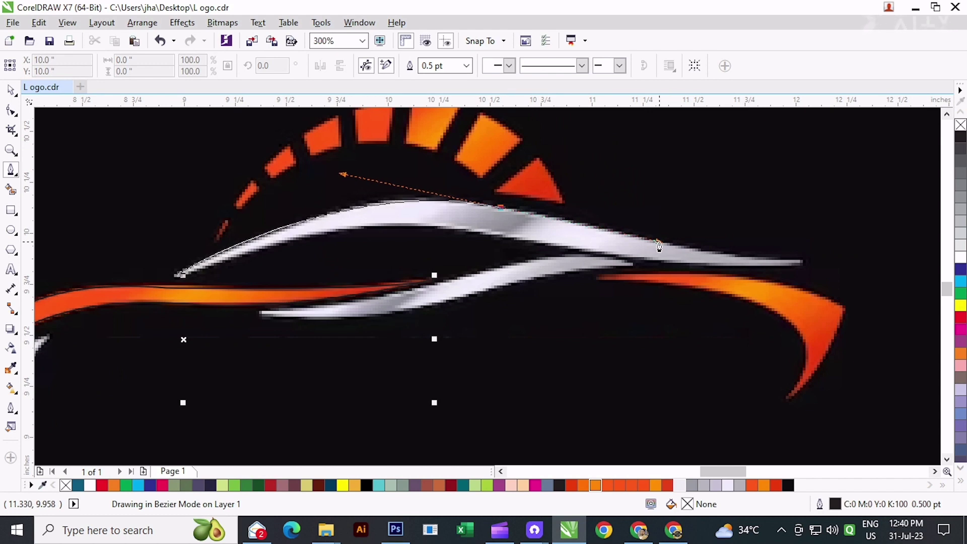
drag(801, 260, 841, 263)
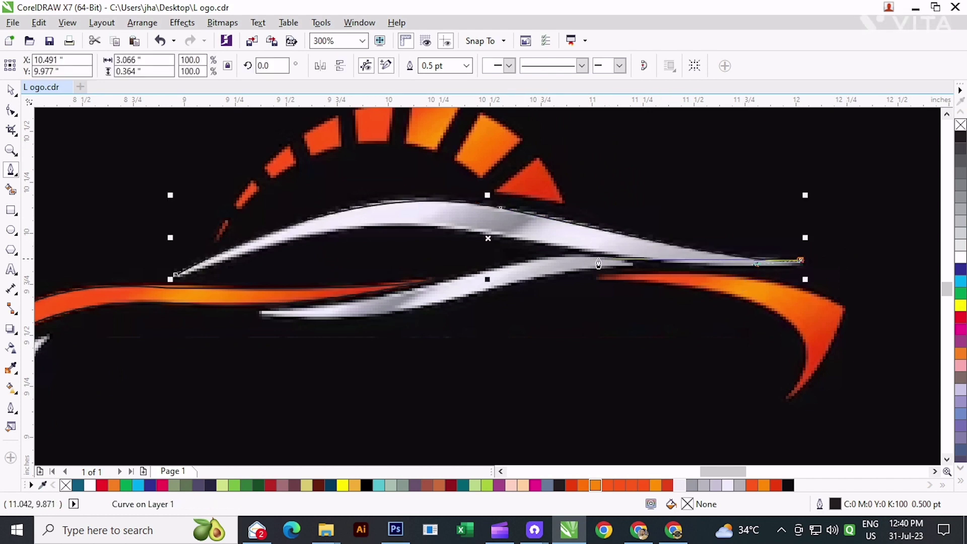
drag(564, 244, 474, 221)
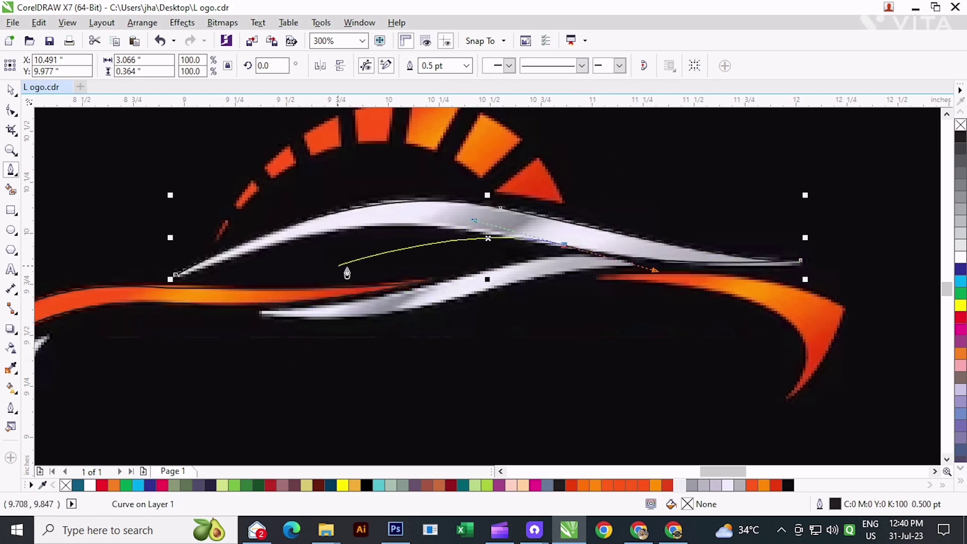
click(349, 222)
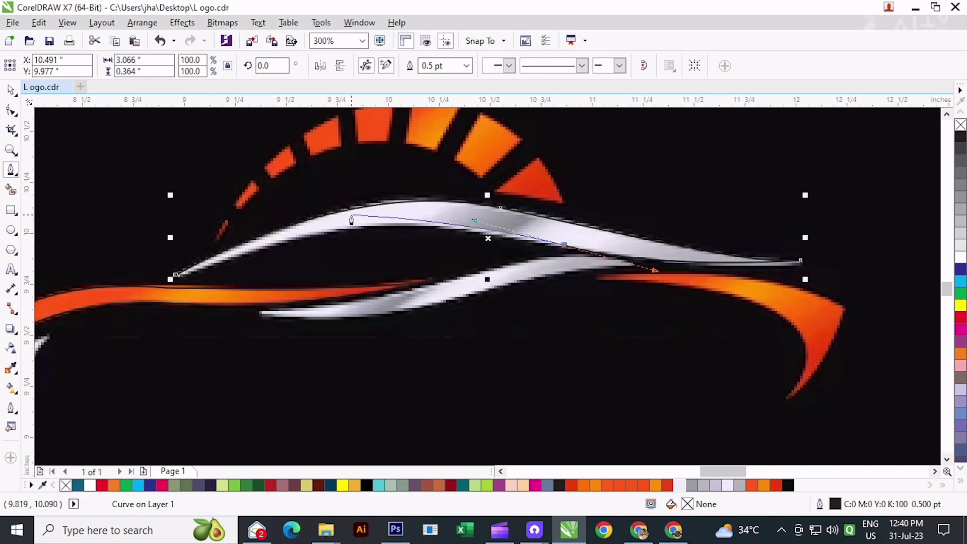
click(353, 226)
drag(367, 236, 456, 227)
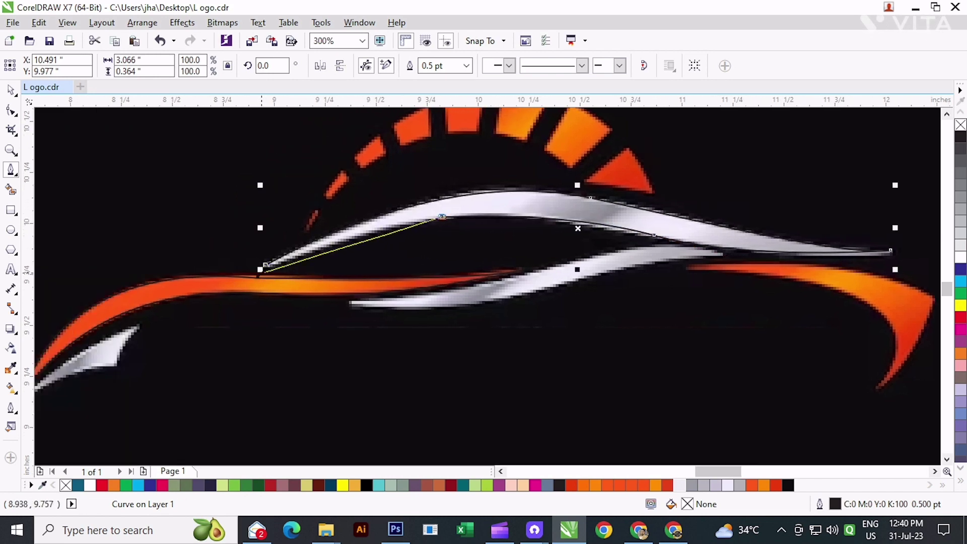
click(261, 267)
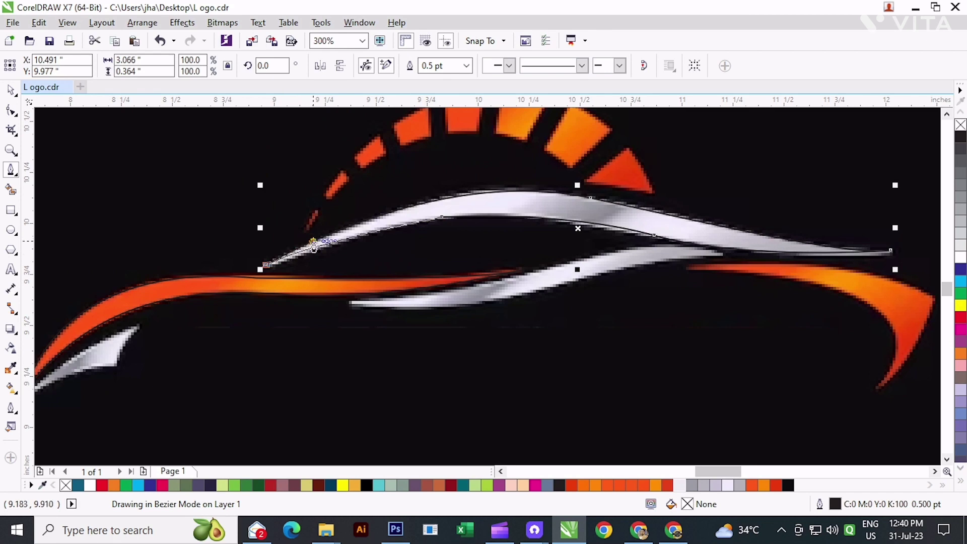
drag(327, 235, 330, 237)
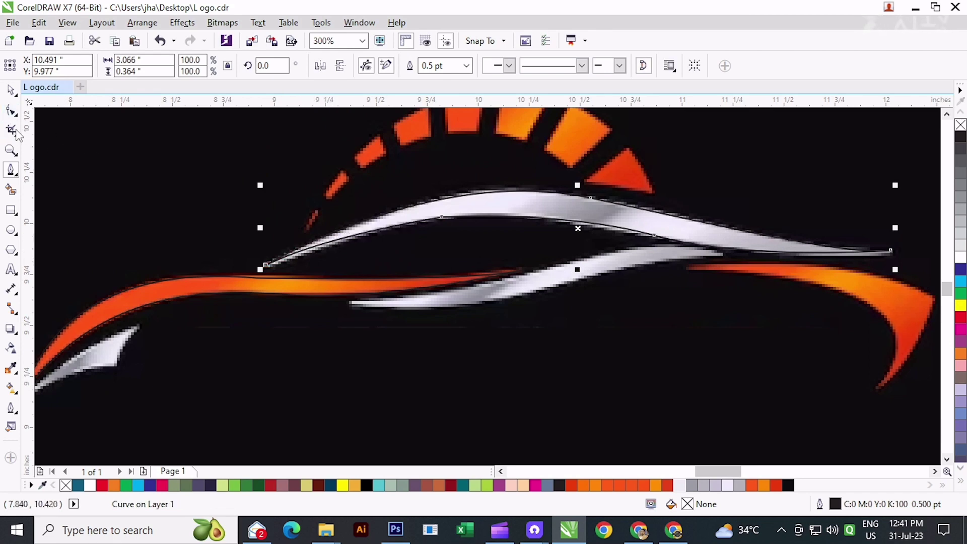
Trace the lower silver swoosh beneath the roofline as a closed curve, about 1.82 by 0.3 inches
drag(427, 303, 332, 263)
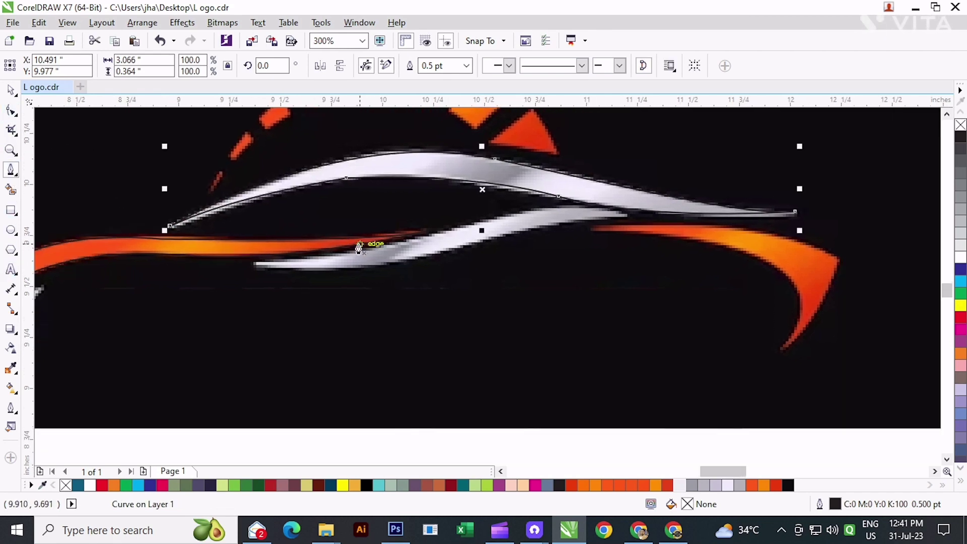
click(258, 265)
drag(415, 265, 323, 358)
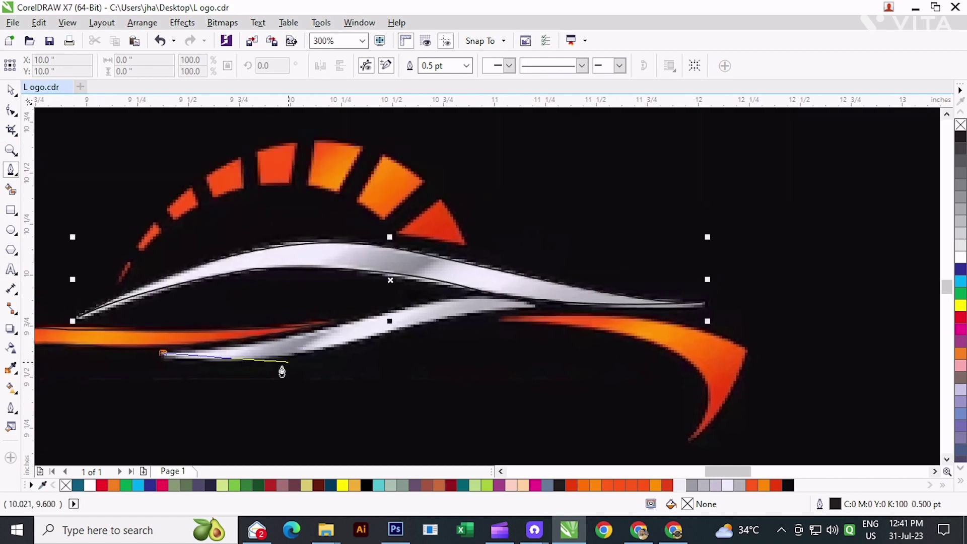
drag(228, 353, 331, 293)
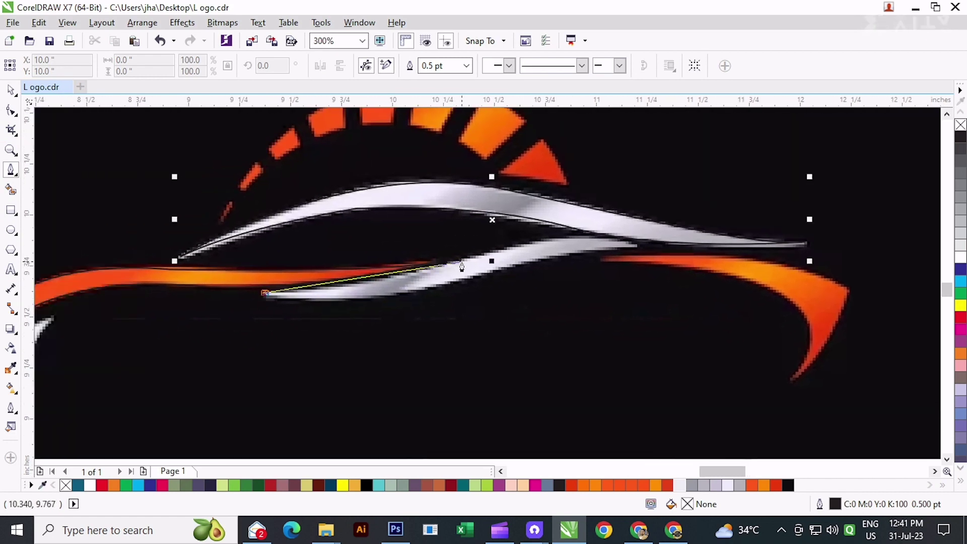
drag(466, 260, 511, 238)
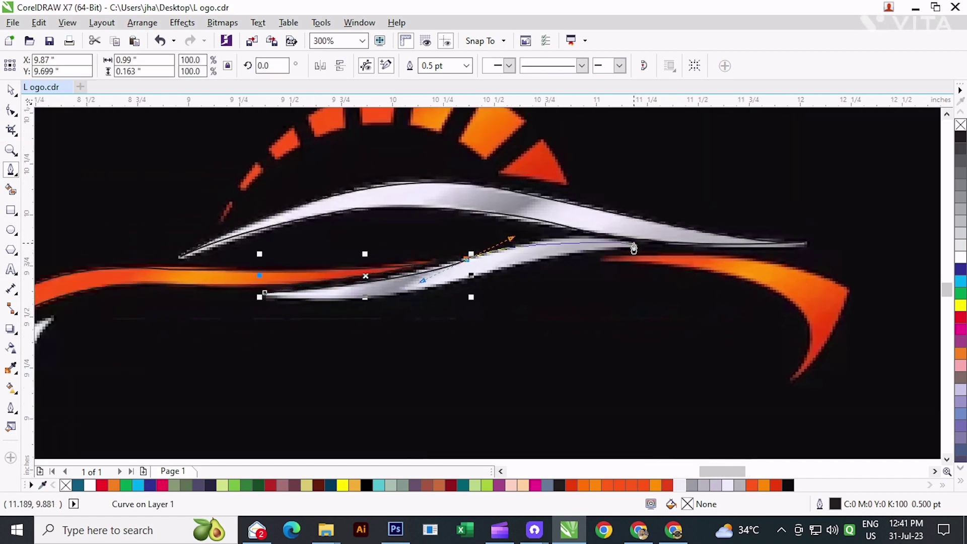
click(467, 261)
drag(636, 249, 697, 268)
click(637, 249)
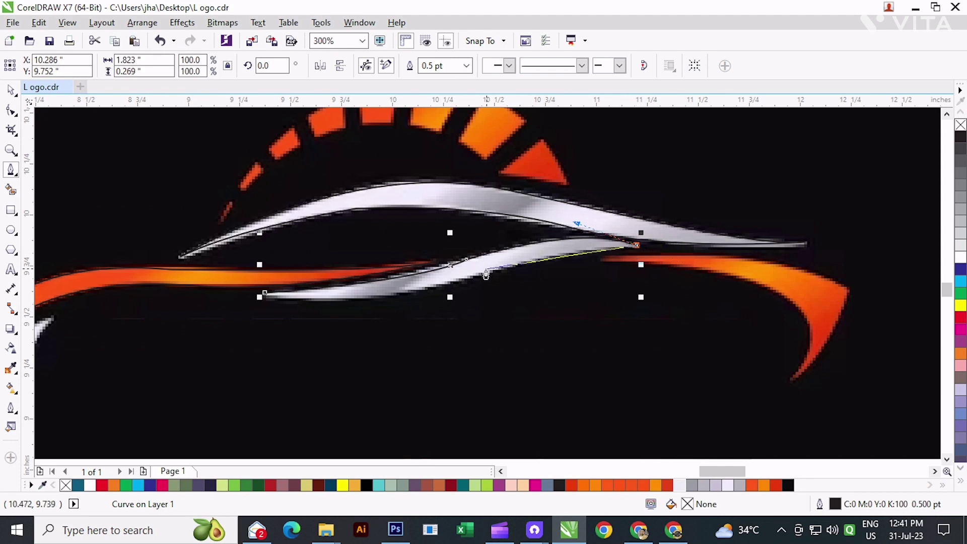
drag(438, 292, 422, 298)
click(268, 300)
drag(268, 301, 382, 309)
Trace the orange rear fender shape as a closed curve with a pointed corner, about 1.21 by 0.59 inches
drag(572, 294, 394, 300)
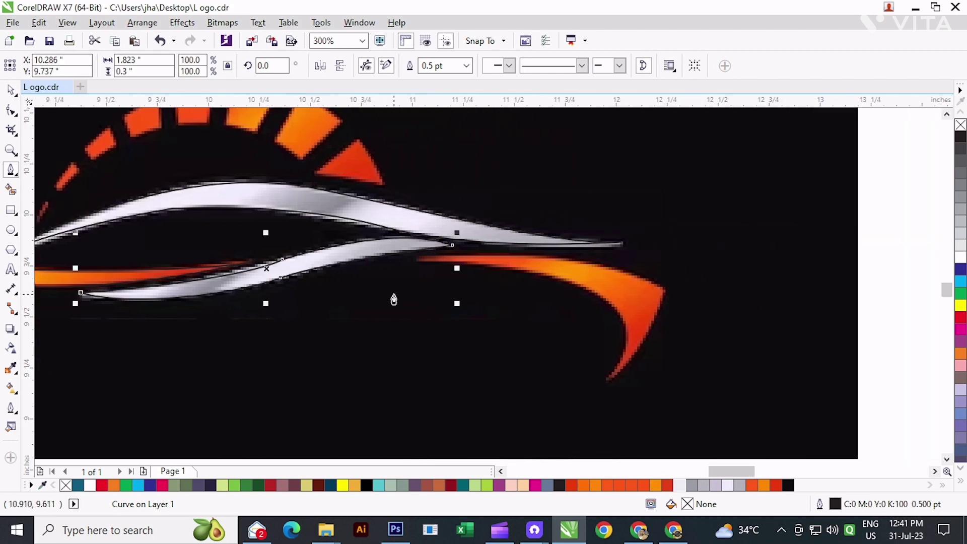
click(423, 258)
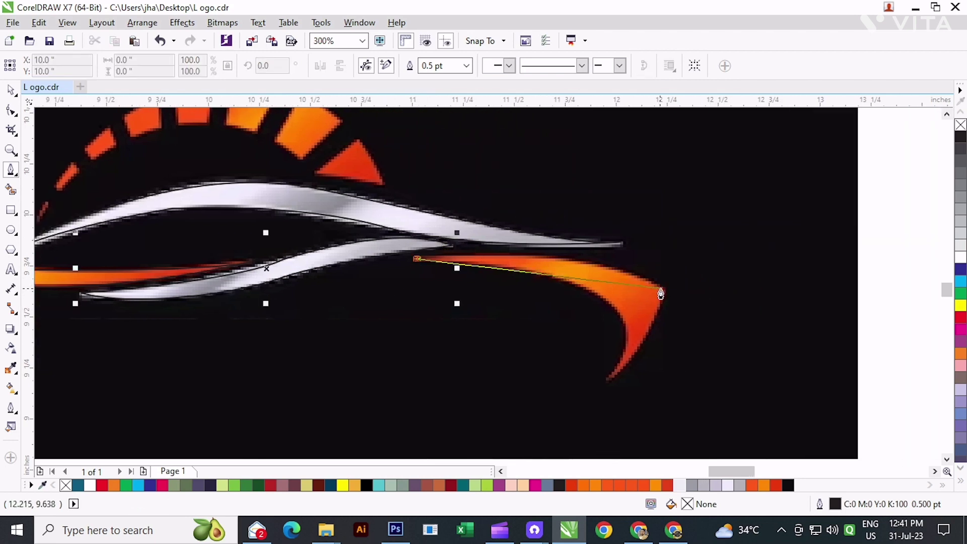
drag(662, 290, 735, 338)
key(space)
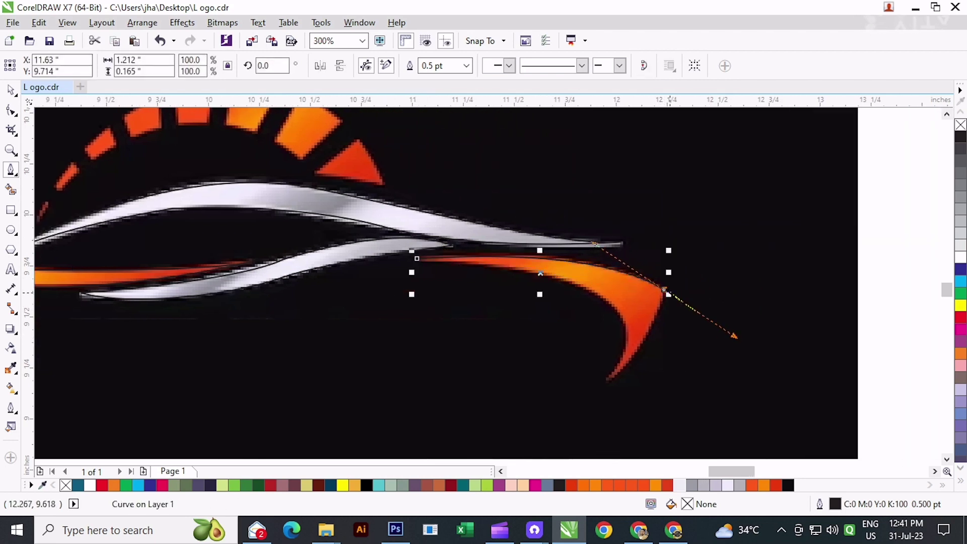
drag(607, 379, 568, 399)
click(606, 379)
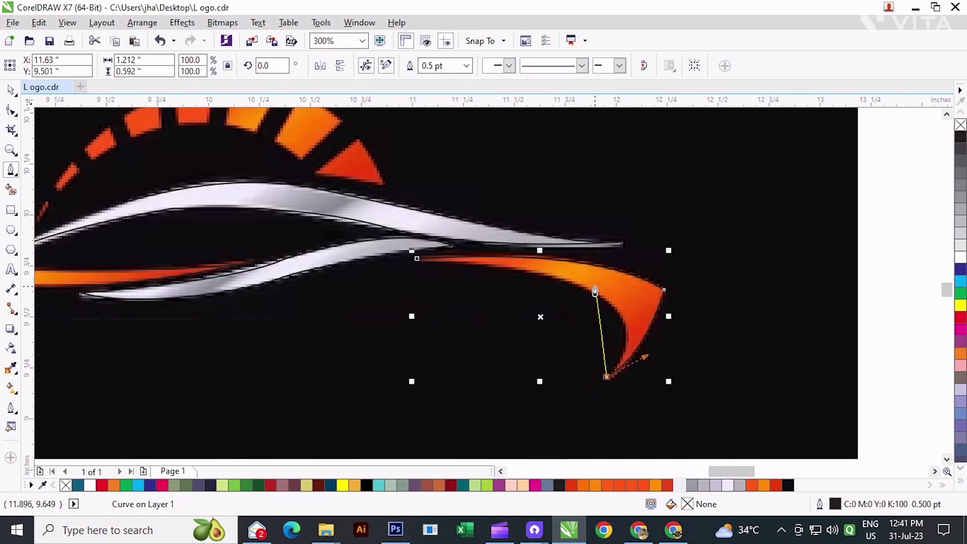
drag(619, 316, 597, 278)
click(620, 319)
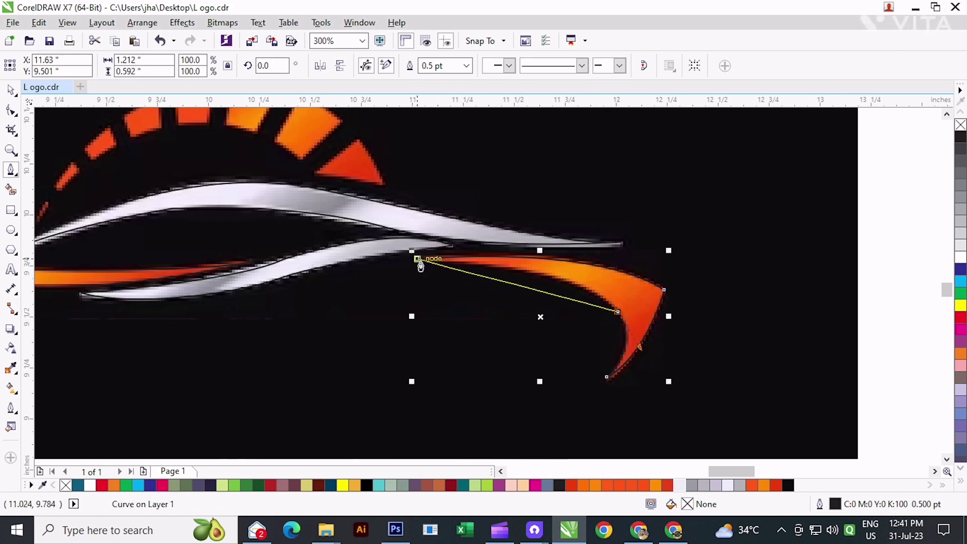
drag(417, 258, 608, 271)
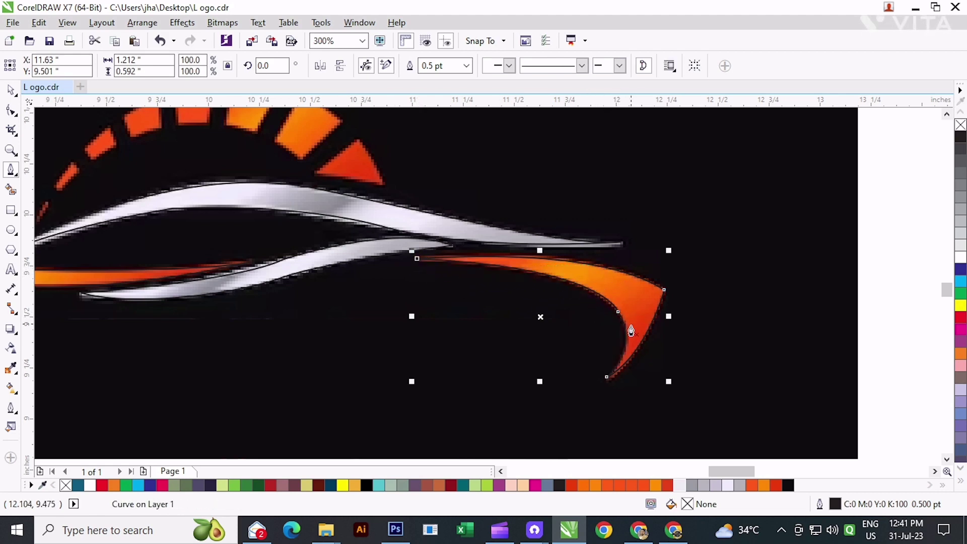
Outline the red triangular segment at the rear end of the arc with straight lines, about 0.31 by 0.19 inches
drag(519, 323, 585, 331)
scroll(434, 326, down, 1)
scroll(320, 238, up, 1)
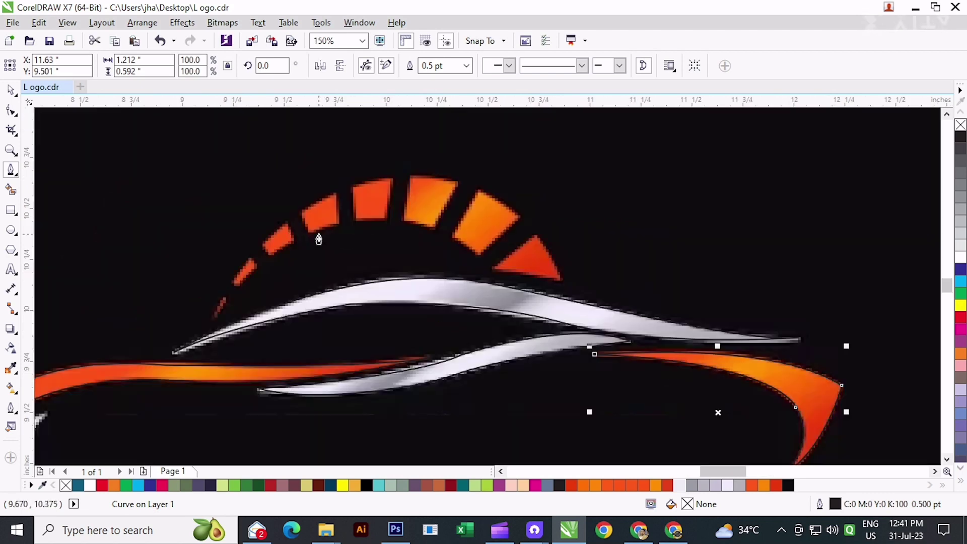
drag(579, 270, 495, 282)
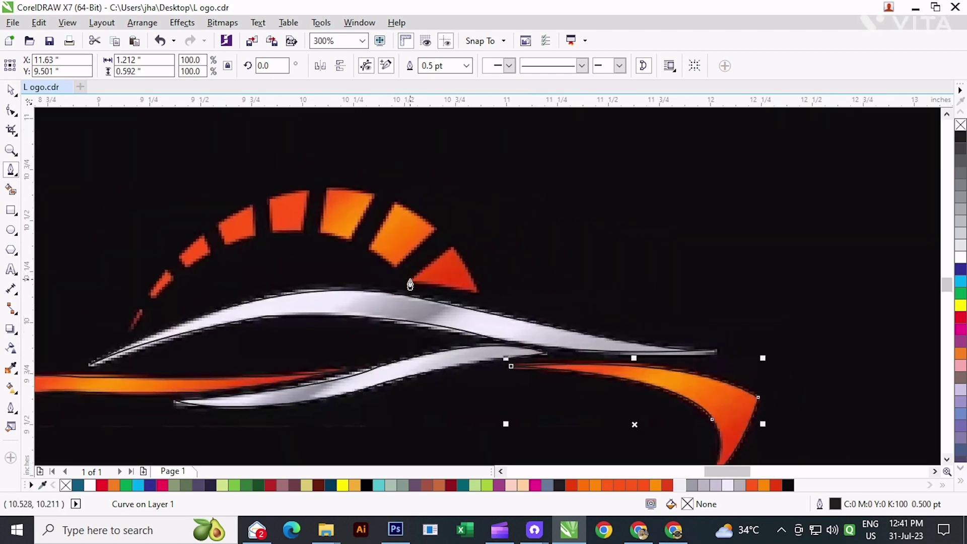
click(410, 279)
click(456, 250)
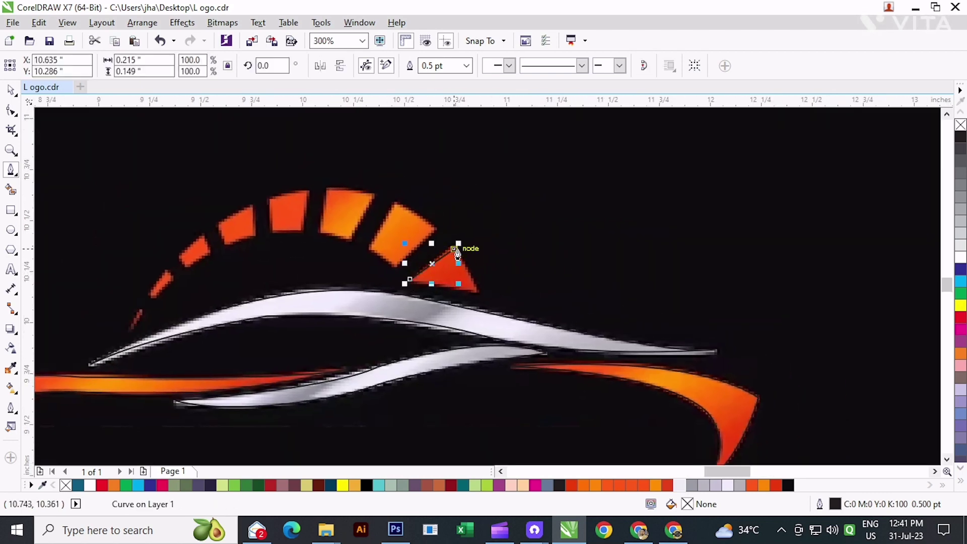
click(473, 289)
click(410, 279)
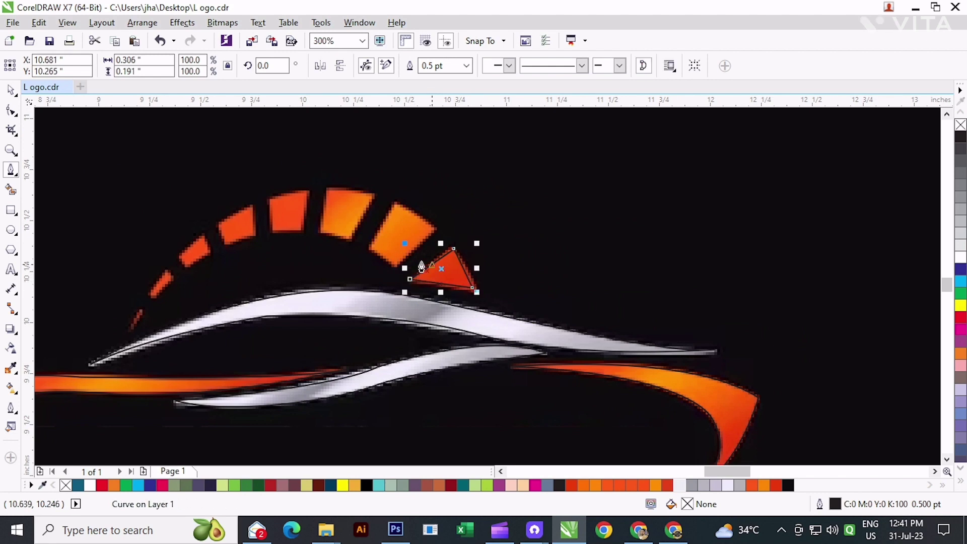
Outline the four-sided orange arc segment next to the triangle with straight lines, about 0.32 by 0.32 inches
click(369, 248)
click(394, 204)
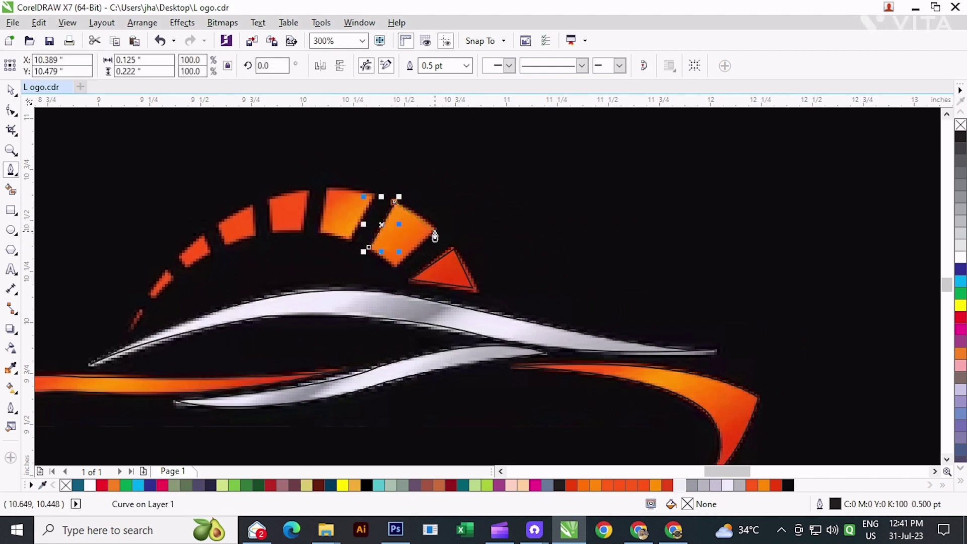
click(434, 231)
click(394, 267)
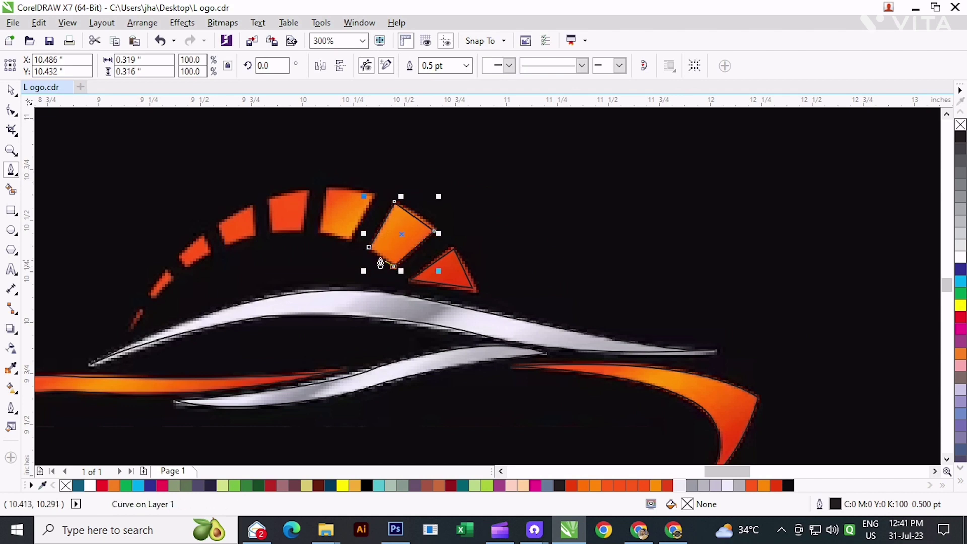
click(370, 251)
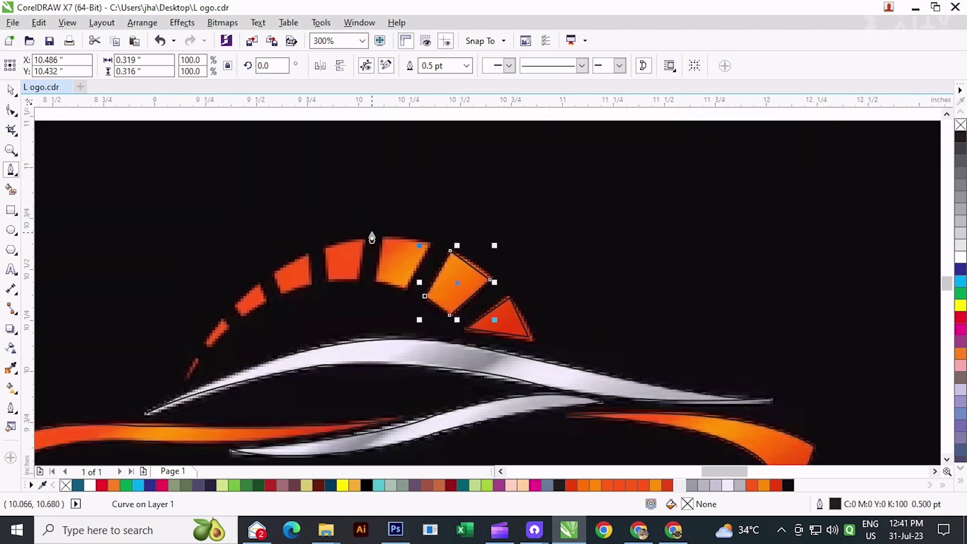
Outline the third arc segment from the rear, the orange one, with straight lines, about 0.27 by 0.25 inches
click(383, 238)
click(430, 244)
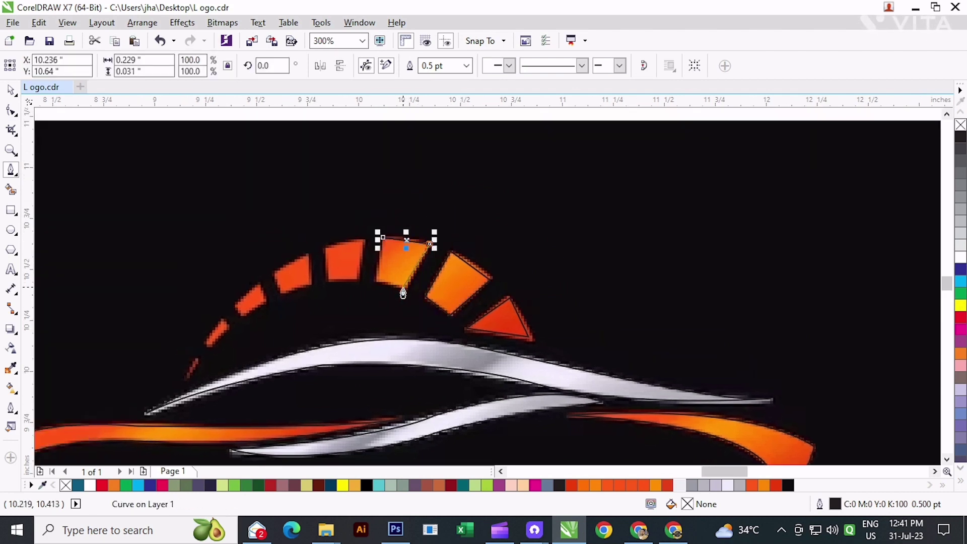
click(406, 289)
click(374, 280)
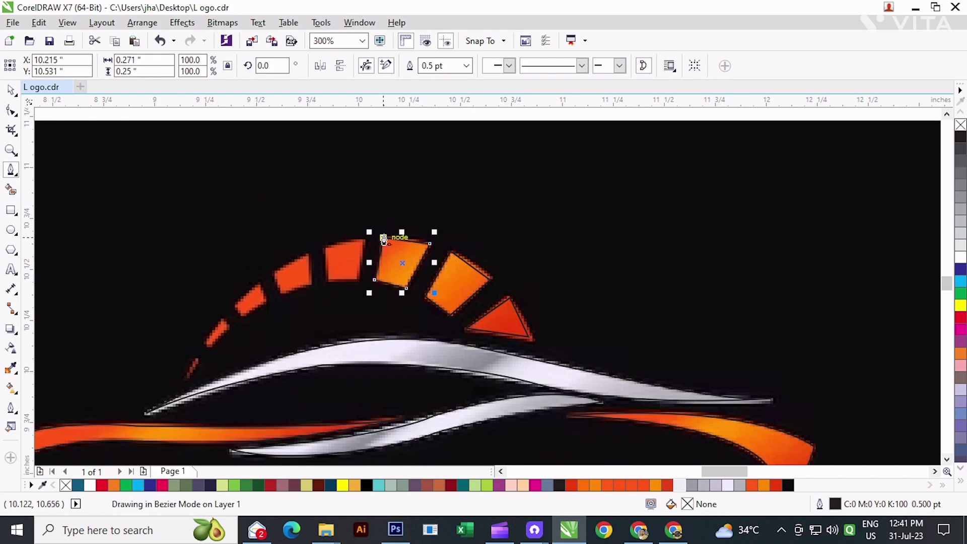
click(383, 238)
Outline the fourth arc segment from the rear with straight lines as a closed four-sided shape, about 0.18 by 0.21 inches
click(325, 247)
click(363, 240)
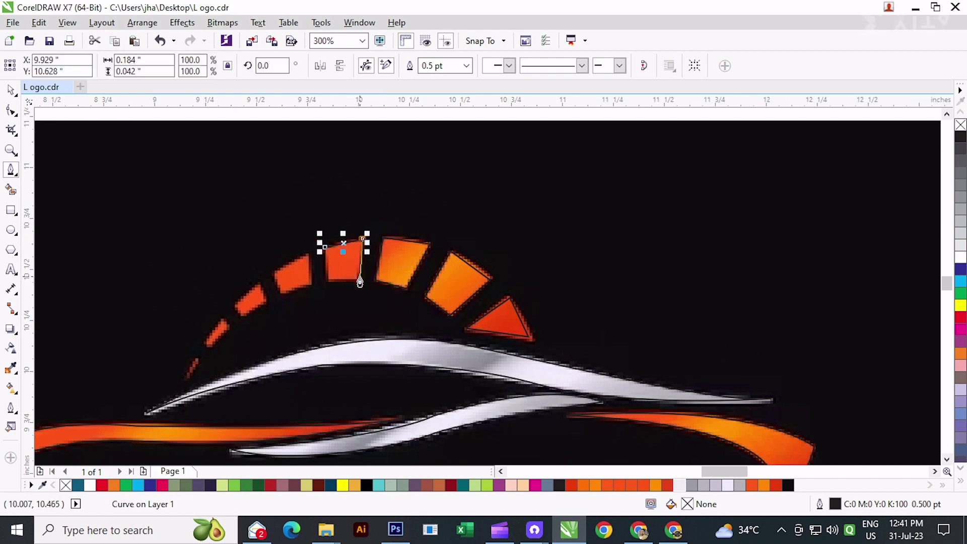
click(357, 278)
click(327, 281)
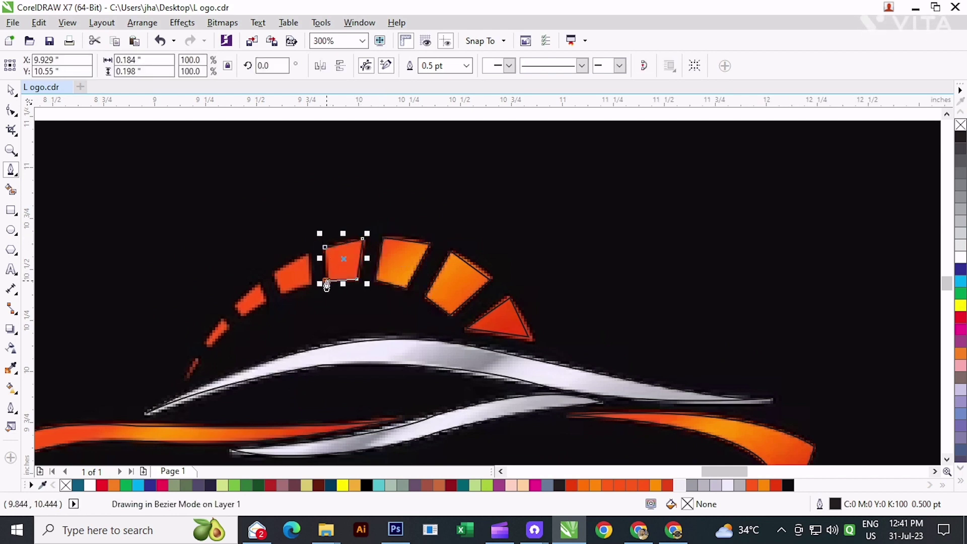
click(325, 247)
Outline the fifth arc segment from the rear with straight lines as a closed four-sided shape, about 0.17 by 0.2 inches
scroll(433, 248, left, 3)
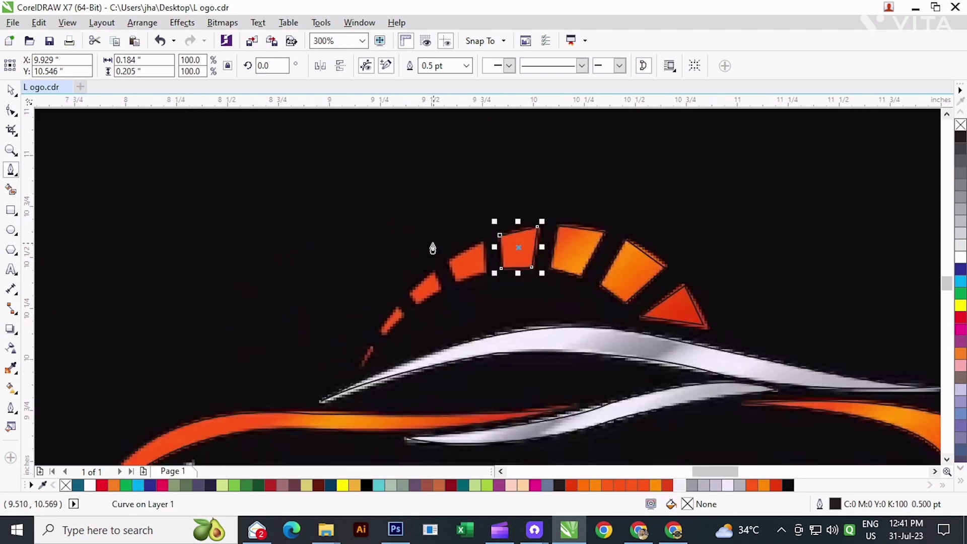
click(453, 261)
click(482, 245)
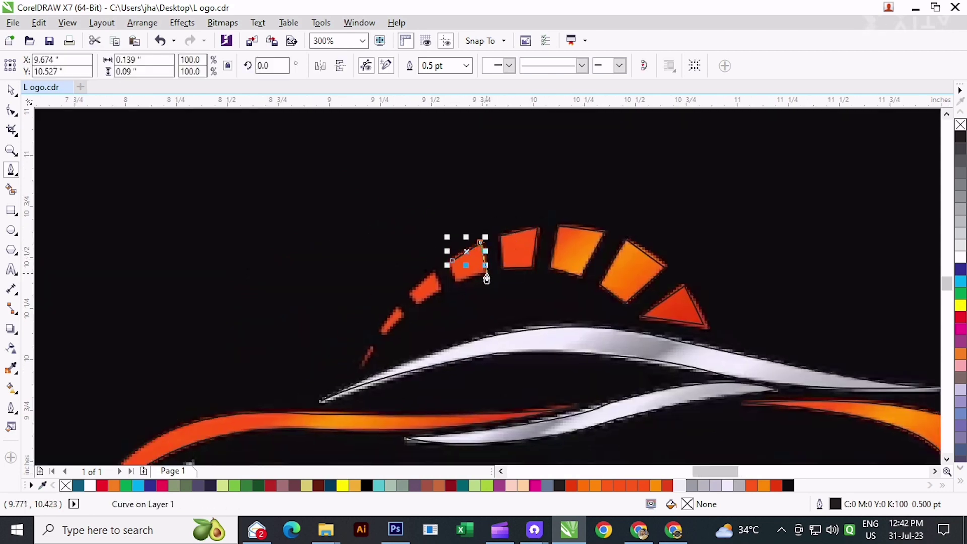
click(486, 273)
click(457, 282)
click(452, 261)
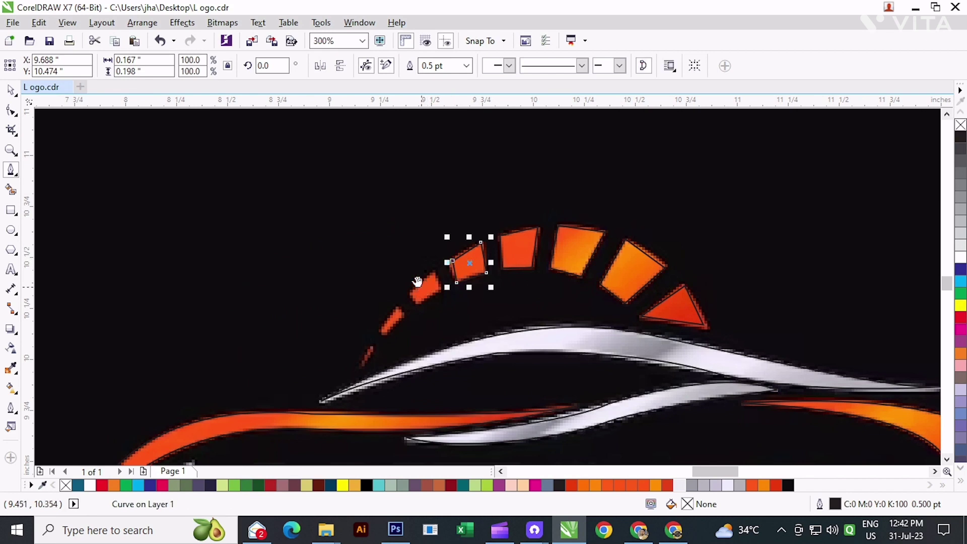
Outline the sixth arc segment from the rear with straight lines as a closed four-sided shape, about 0.16 by 0.17 inches
scroll(382, 250, up, 2)
click(367, 242)
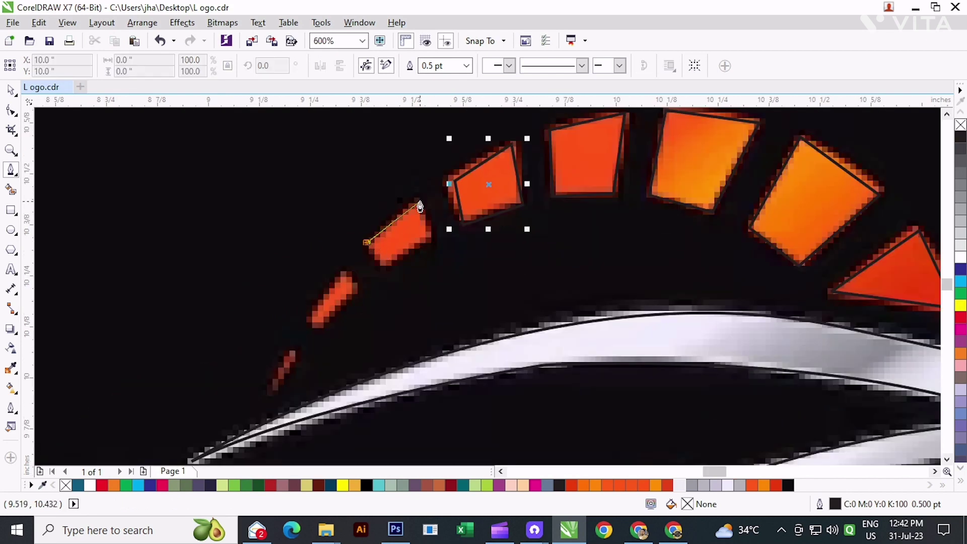
click(417, 200)
click(431, 238)
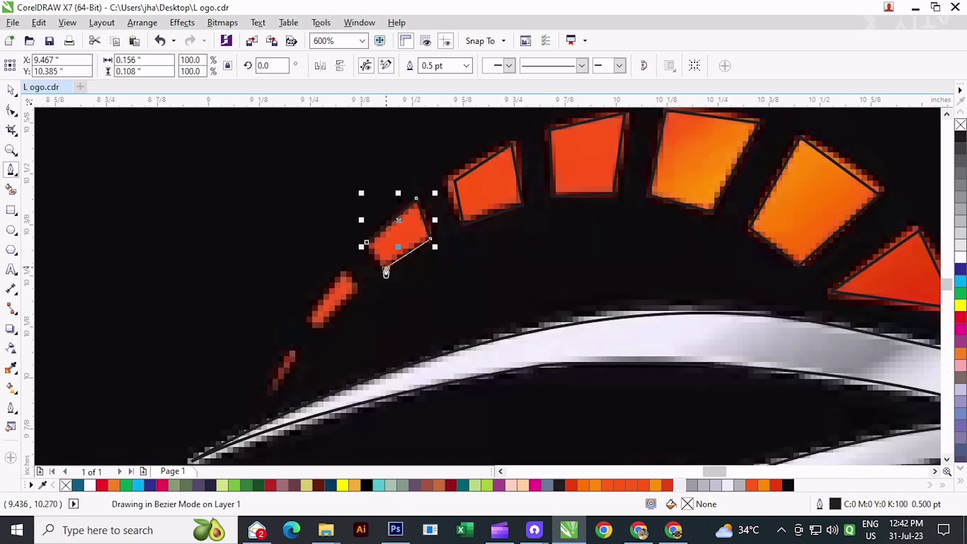
click(386, 267)
click(367, 242)
Outline the narrow seventh arc segment from the rear with straight lines as a closed shape, about 0.12 by 0.14 inches
drag(360, 256, 446, 194)
click(391, 256)
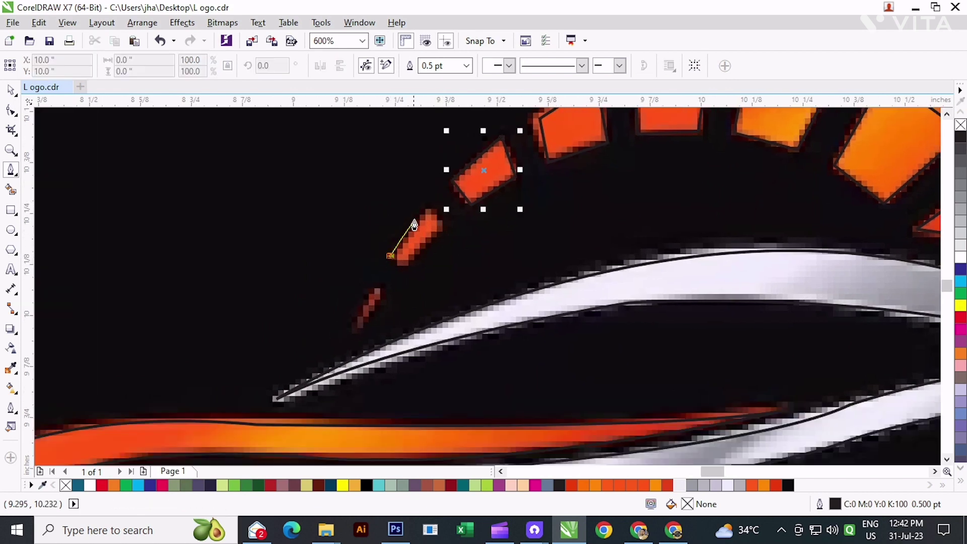
click(428, 212)
click(440, 231)
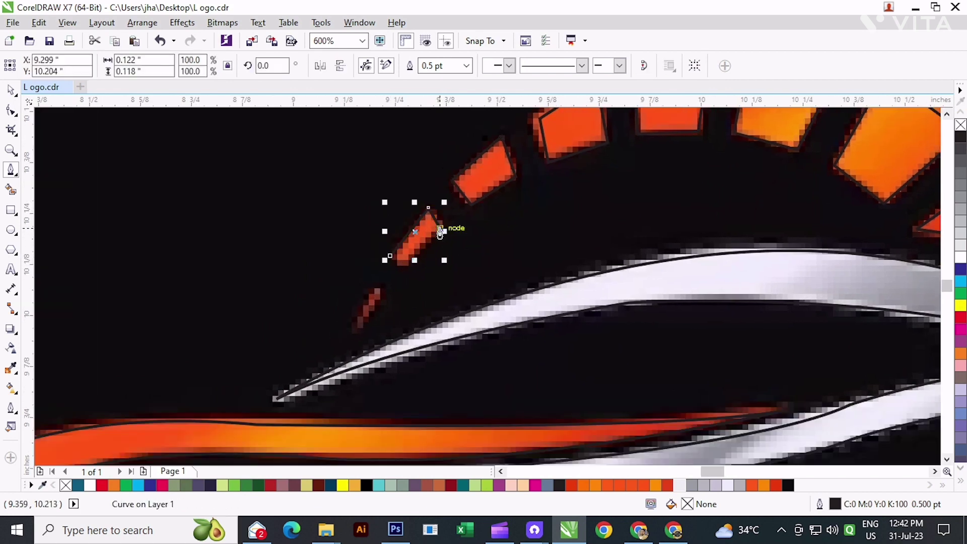
click(405, 266)
click(391, 257)
Outline the smallest dark red segment at the front end of the arc with straight lines as a four-sided shape
drag(363, 320, 401, 234)
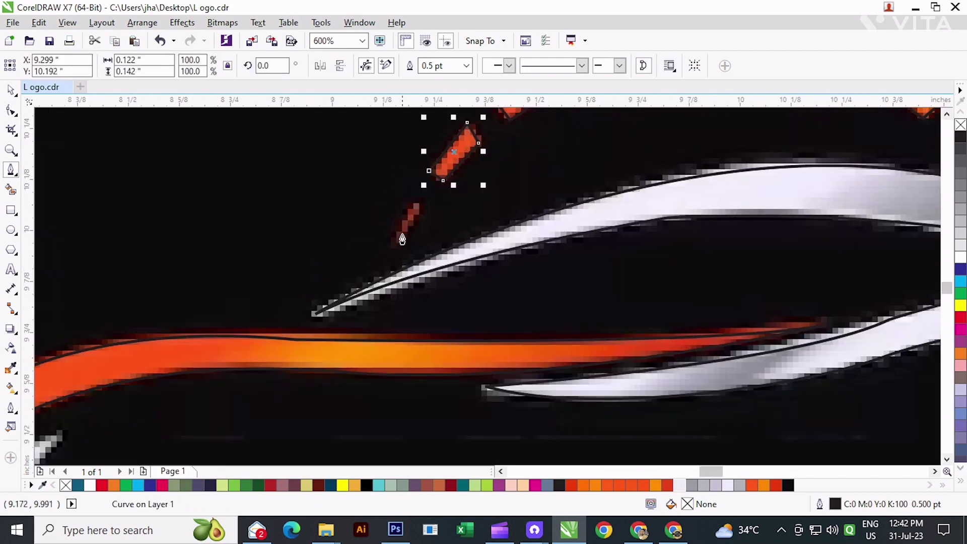
click(416, 201)
click(388, 243)
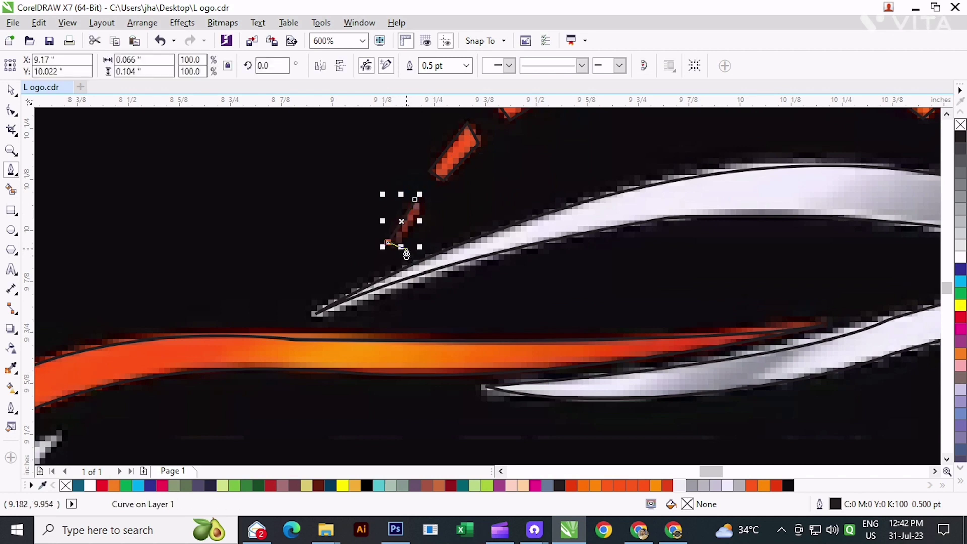
click(407, 249)
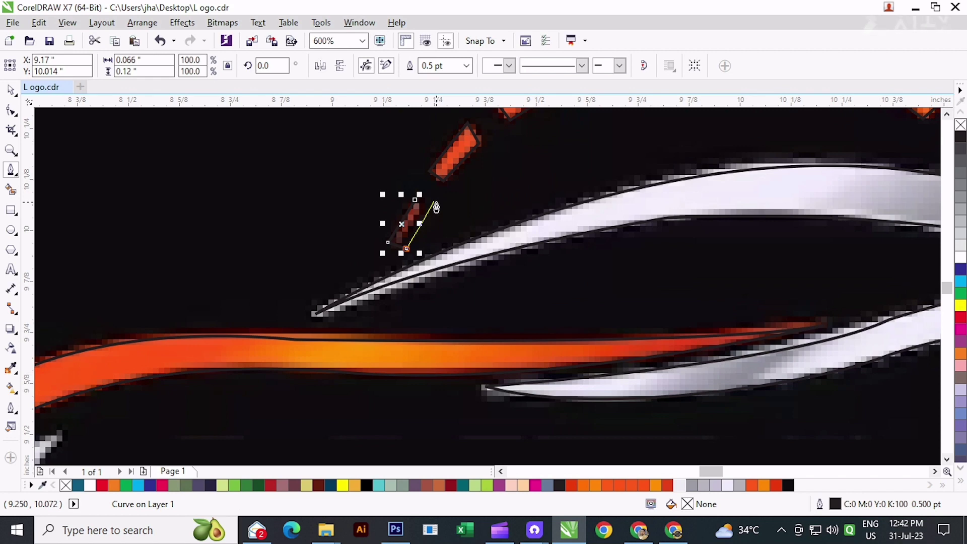
click(434, 201)
Move the upper rear corner node of the smallest arc segment slightly inward to narrow the shape
click(11, 111)
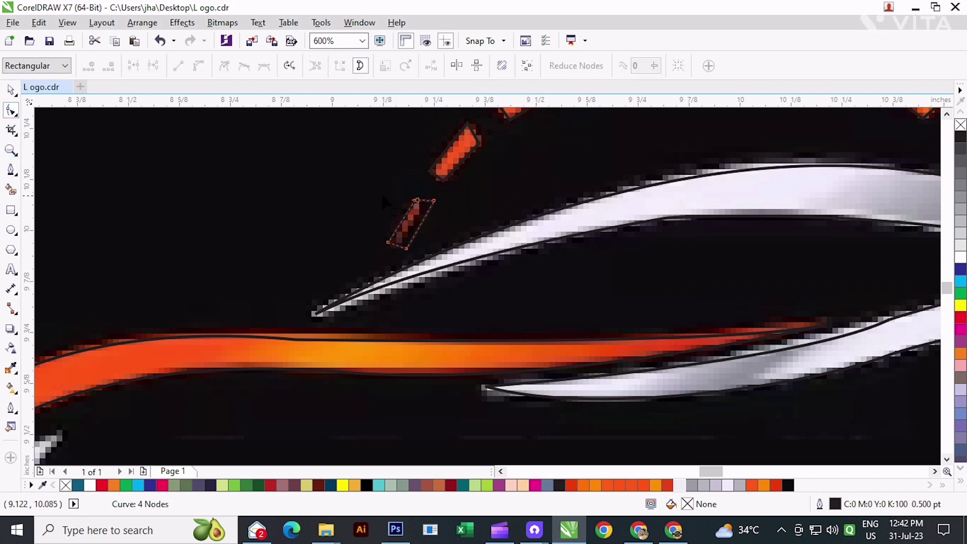
scroll(442, 201, up, 1)
drag(430, 196, 425, 202)
Shift the outer edge of the orange segment beside the red triangle slightly outward to match the reference image
scroll(345, 213, down, 2)
scroll(361, 273, down, 3)
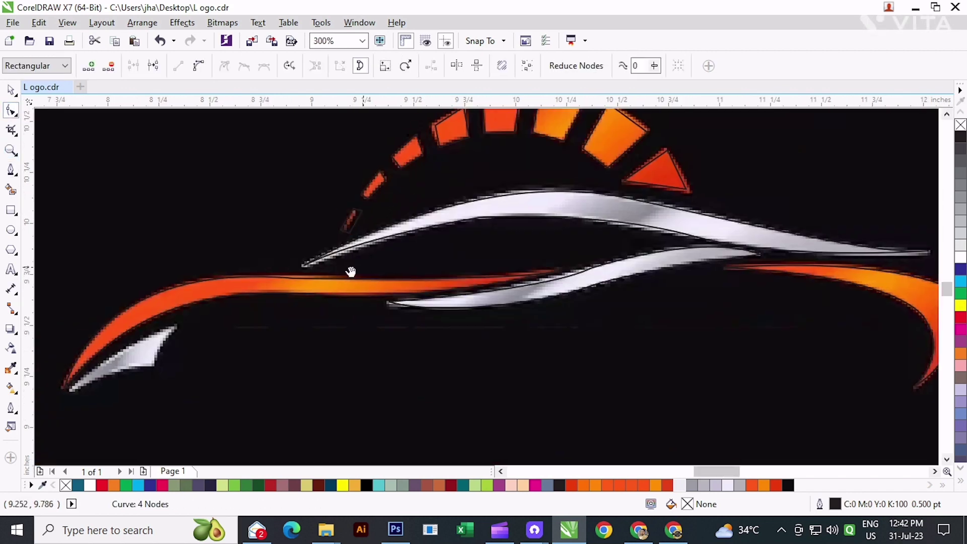
scroll(483, 234, up, 3)
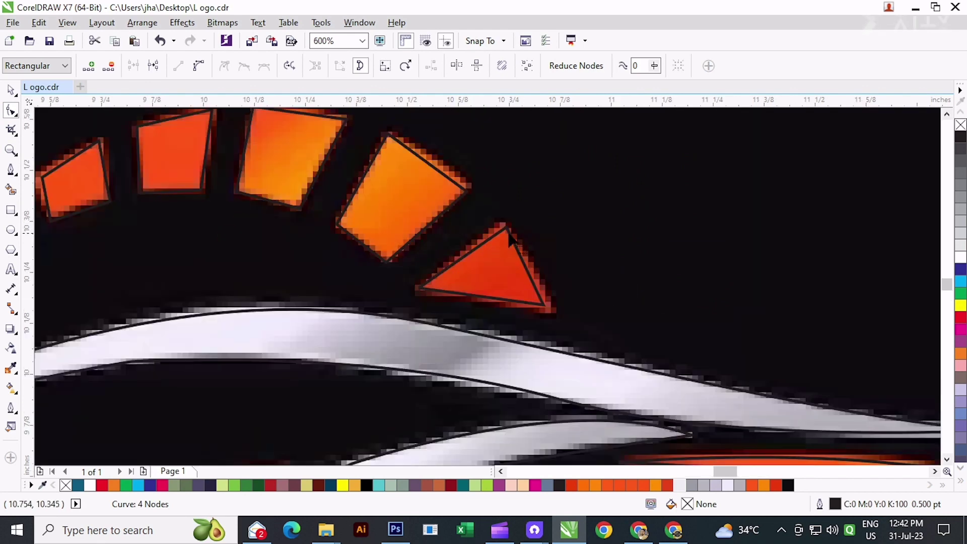
click(437, 171)
click(434, 169)
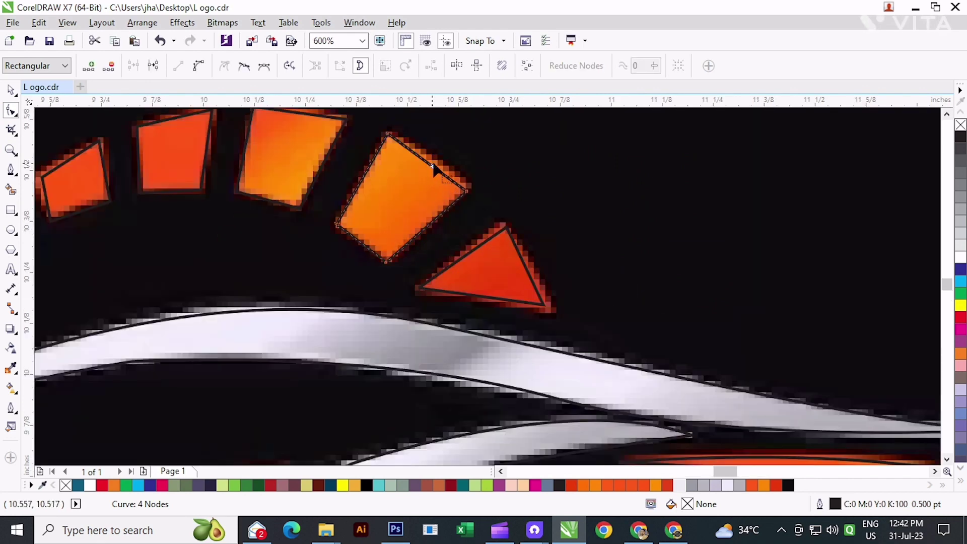
drag(433, 165, 438, 160)
Delete the reference bitmap from behind the traced car outlines
scroll(440, 172, down, 3)
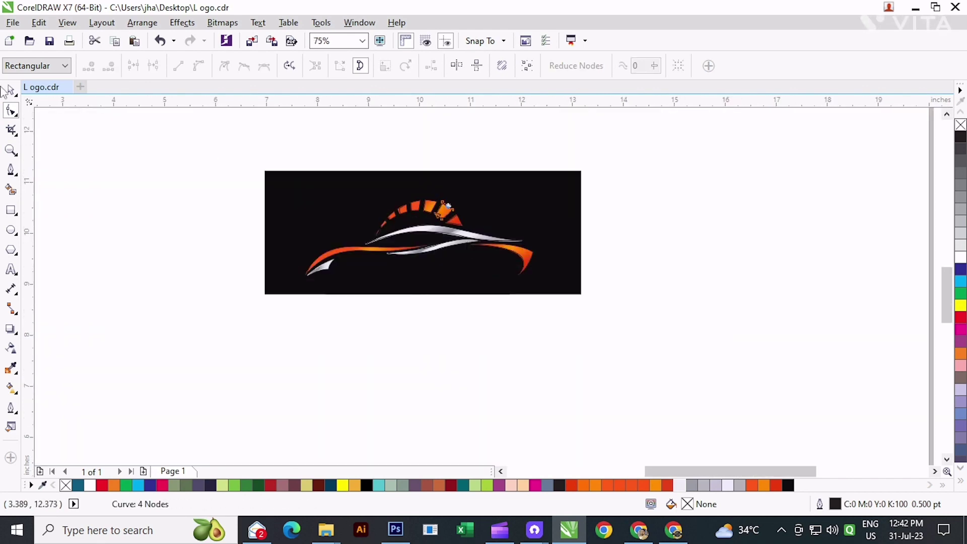
click(11, 91)
click(485, 271)
click(555, 266)
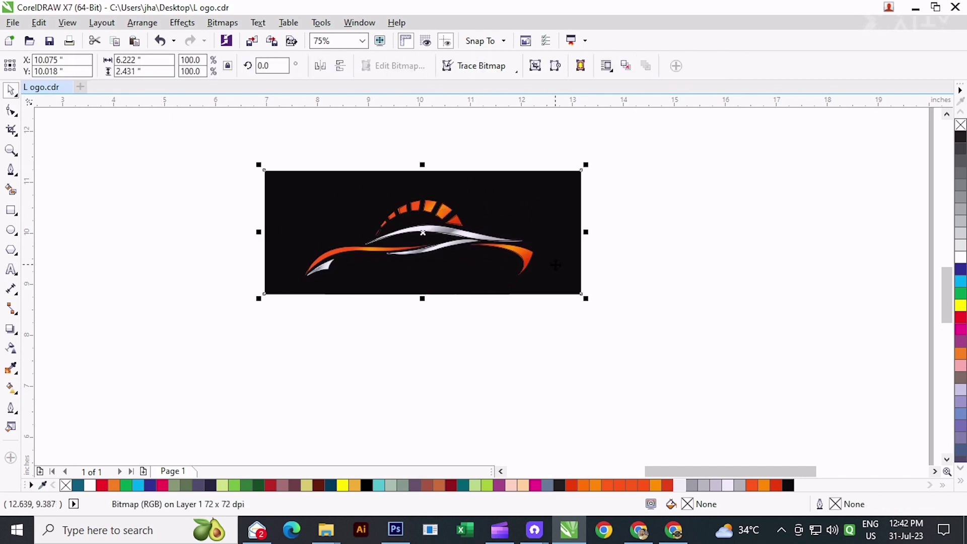
key(Delete)
Delete the black four-sided shape beneath the traced car outlines
scroll(446, 261, up, 2)
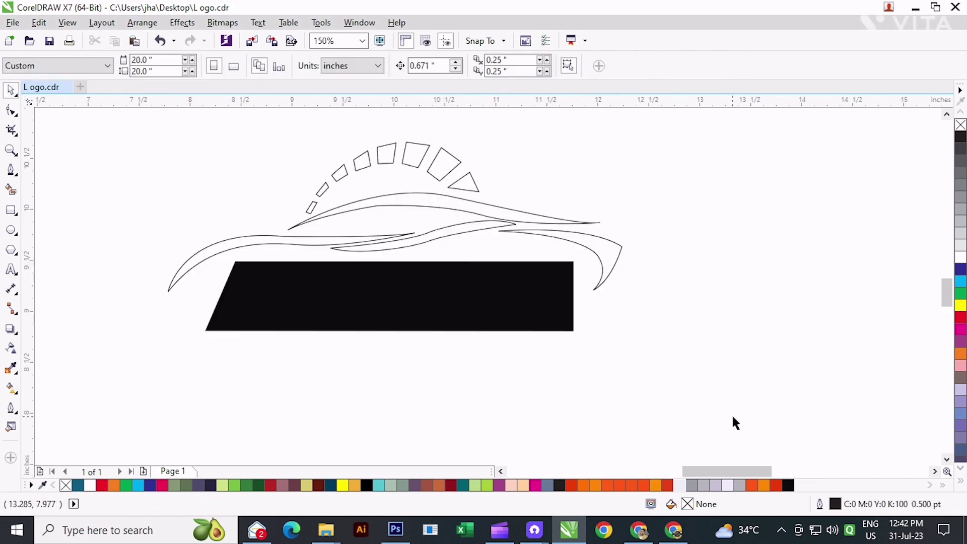
drag(79, 202, 83, 206)
click(456, 278)
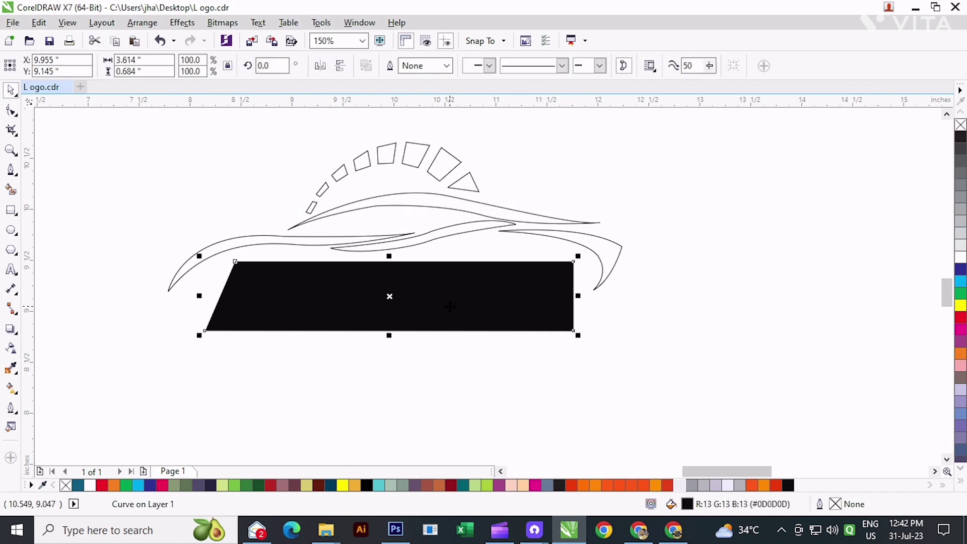
key(Delete)
Fill the rear triangle with red #E83D07, the second arc segment with orange and the third with lighter orange #FE8806
drag(449, 272, 425, 253)
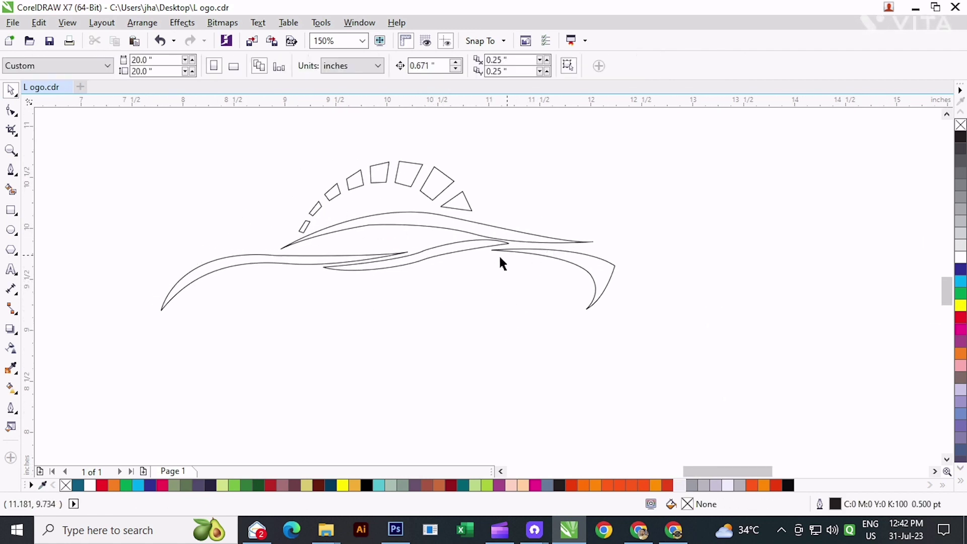
click(456, 203)
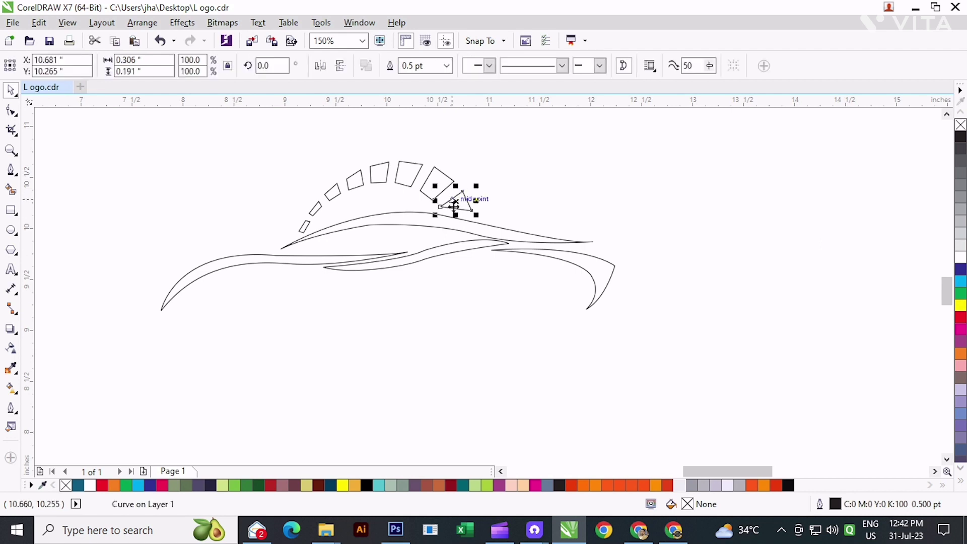
click(571, 485)
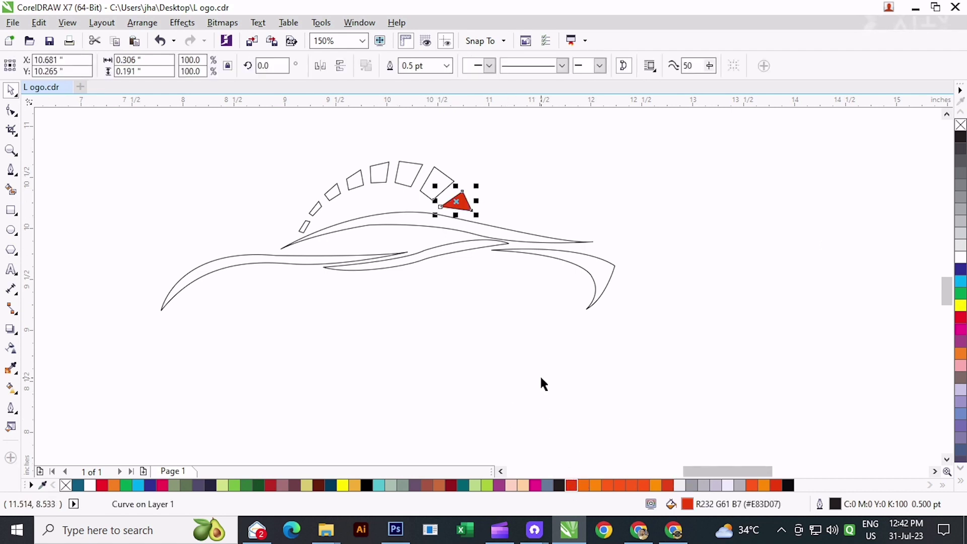
click(444, 181)
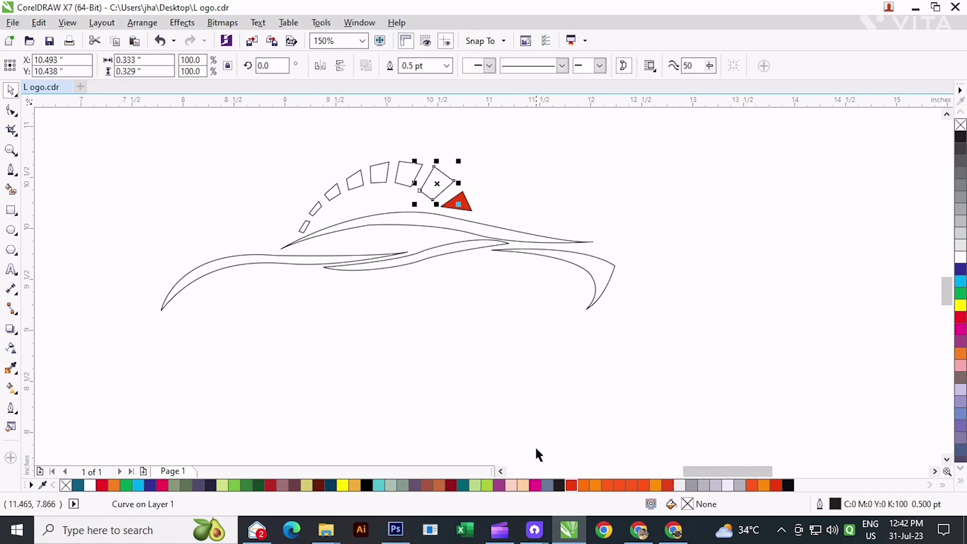
click(583, 485)
click(406, 182)
click(596, 485)
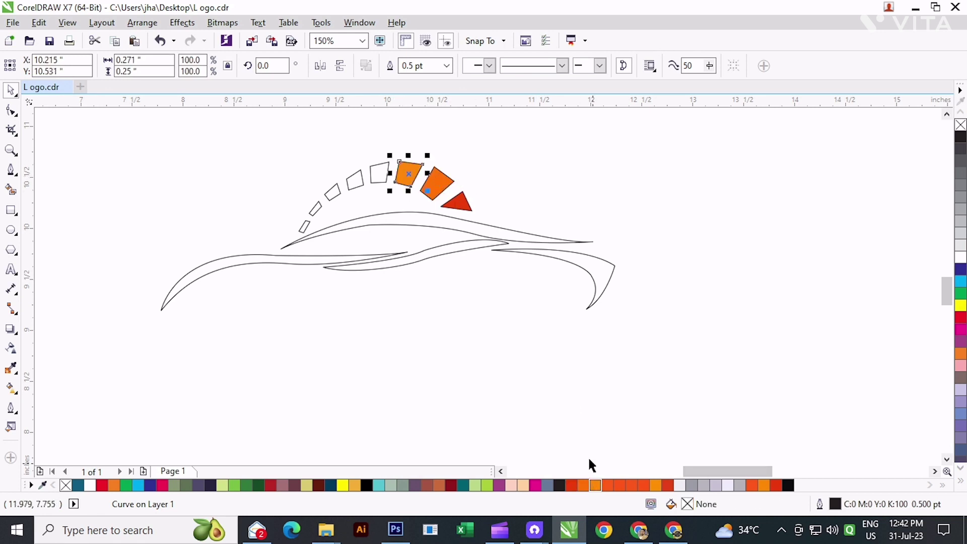
Fill the fourth, fifth and sixth arc segments from the rear with red-orange palette colours
click(377, 173)
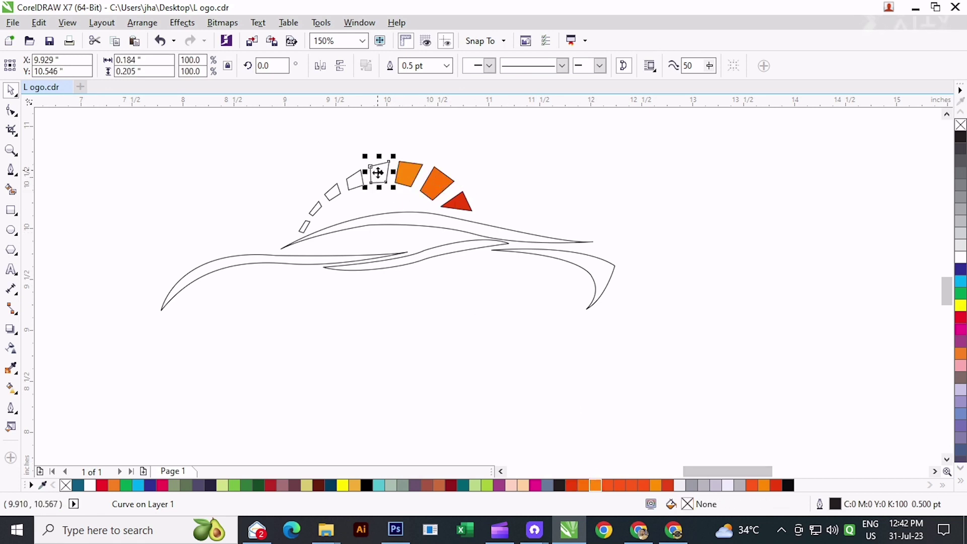
click(608, 485)
click(355, 181)
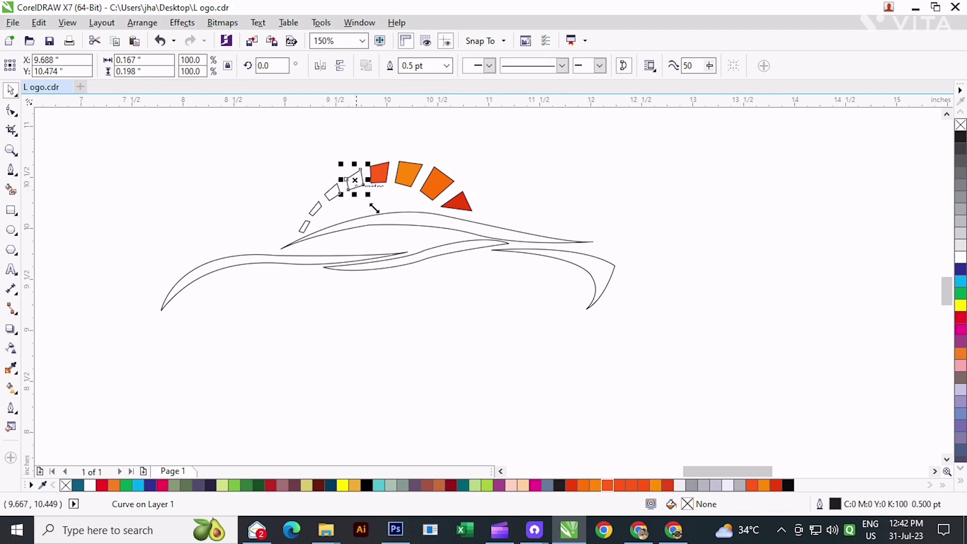
click(627, 486)
click(332, 192)
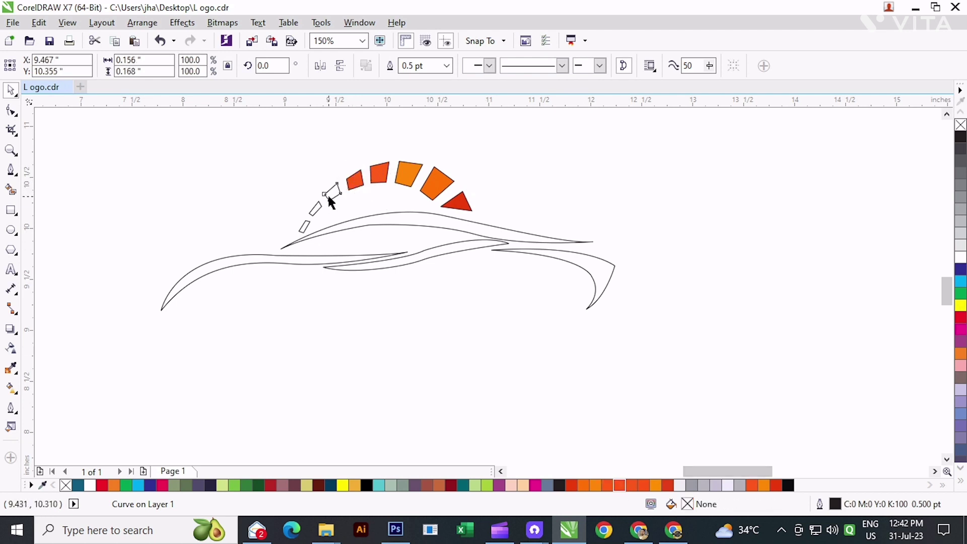
click(630, 486)
Fill the seventh arc segment with red-orange #FF5714 and the smallest front segment with darker red, leaving nothing selected
click(315, 209)
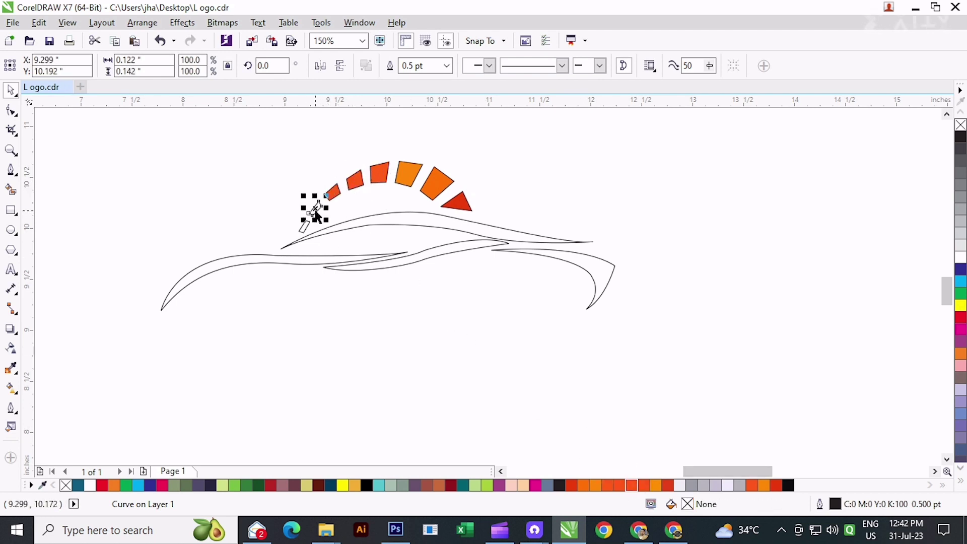
click(645, 485)
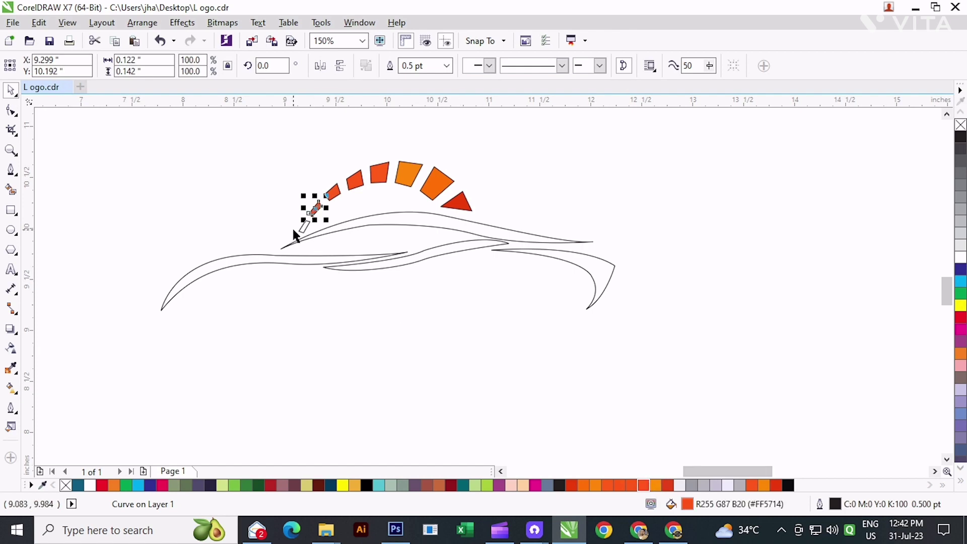
click(303, 226)
click(668, 485)
click(329, 183)
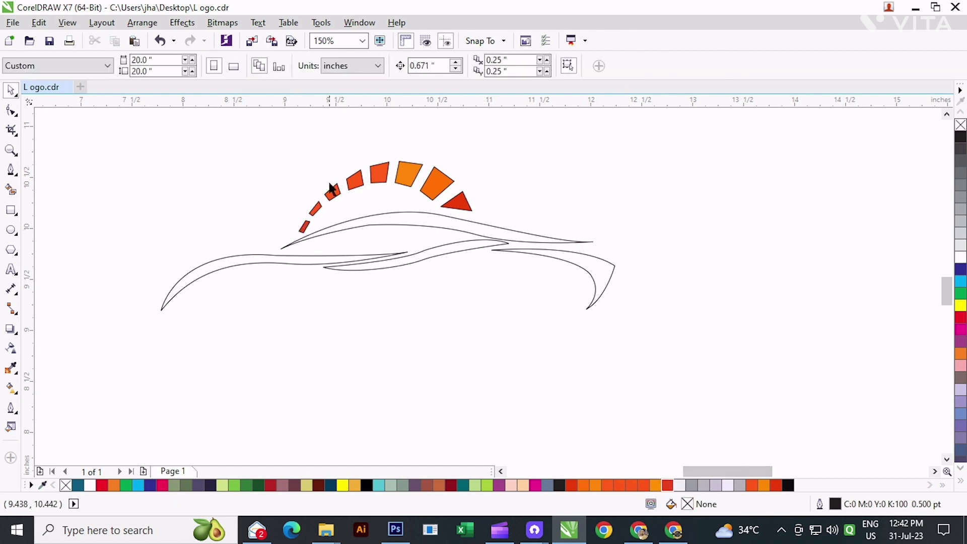
Apply a linear gradient running from red to orange across the third arc segment from the rear
scroll(328, 199, up, 2)
click(288, 228)
scroll(288, 228, down, 1)
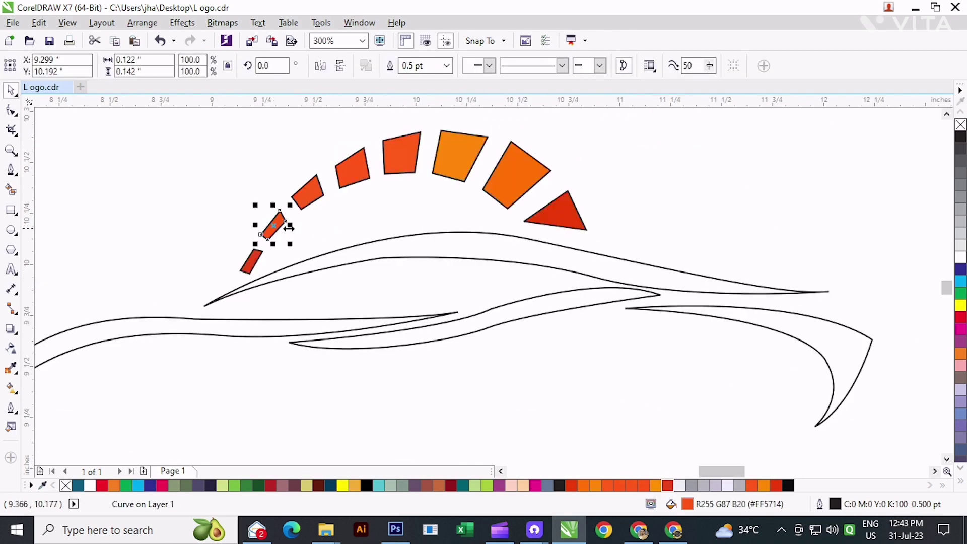
click(444, 155)
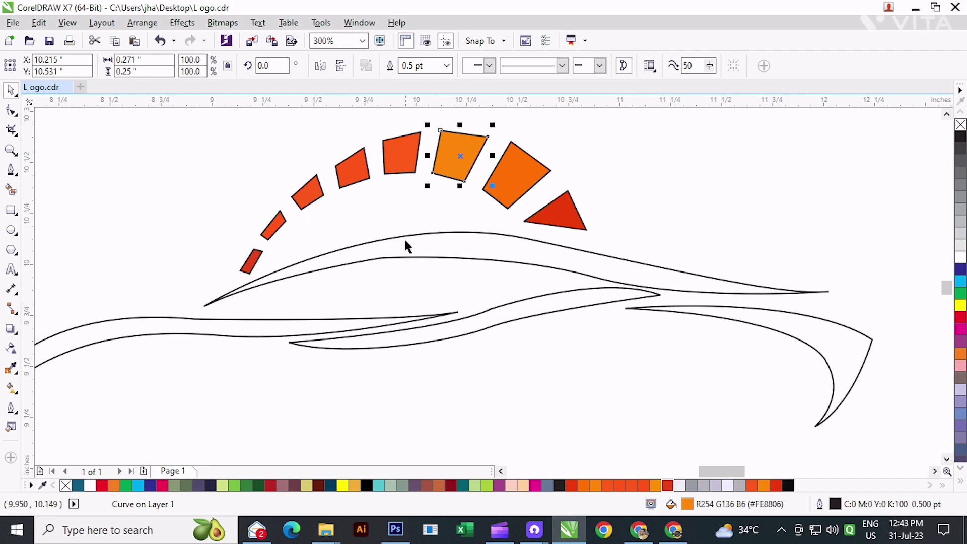
click(11, 388)
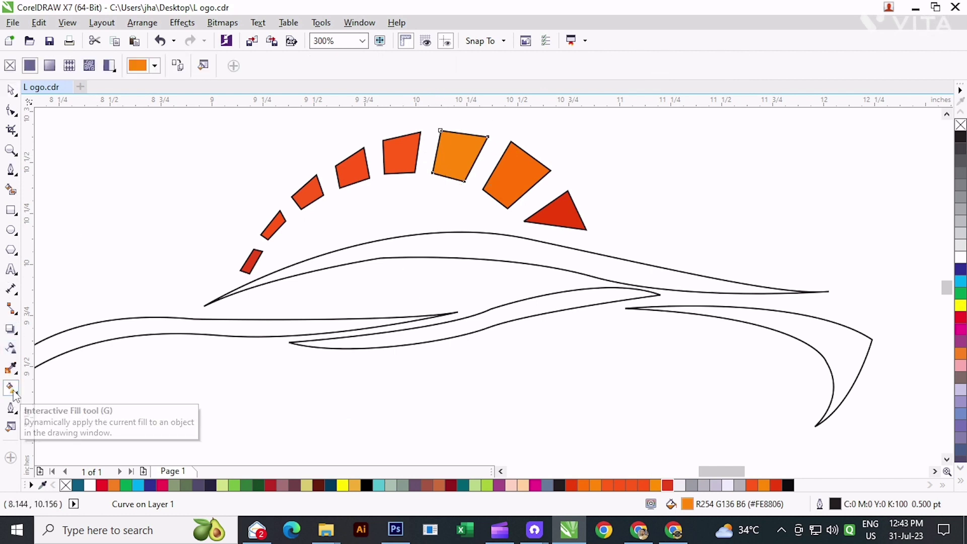
drag(441, 145, 476, 174)
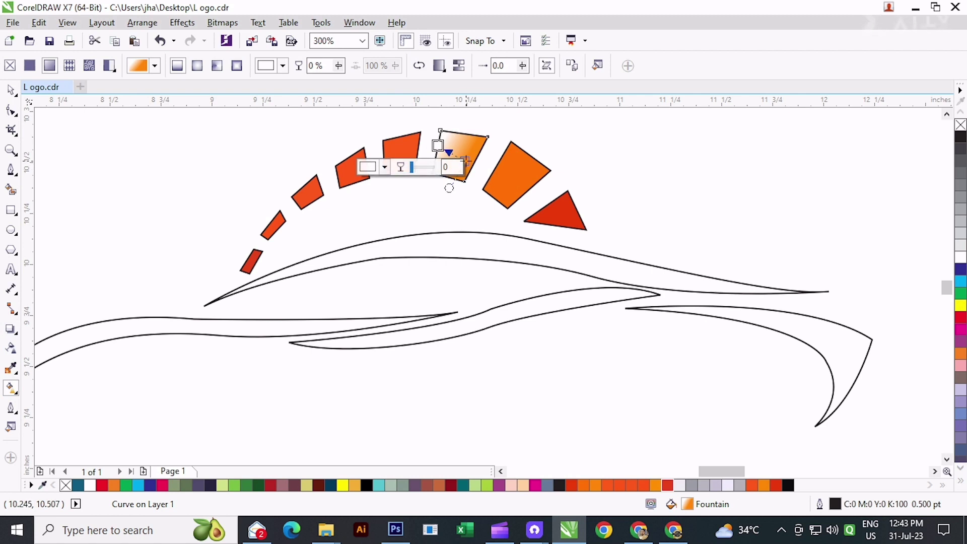
click(668, 485)
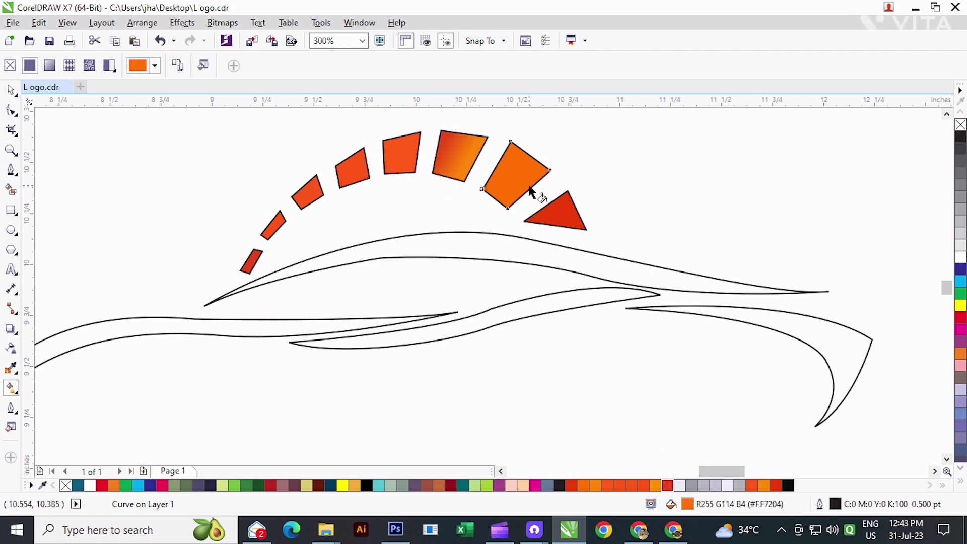
Apply a matching diagonal red-to-orange linear gradient to the second arc segment from the rear, leaving nothing selected
drag(499, 156, 529, 187)
click(667, 485)
click(618, 391)
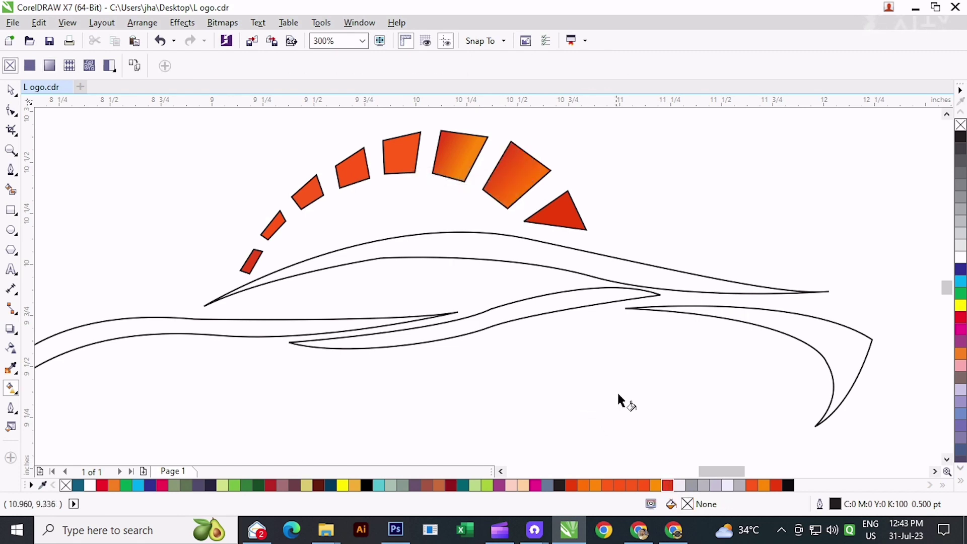
Remove the outline from all eight arc segments above the roof and deselect them
click(11, 91)
scroll(170, 193, down, 1)
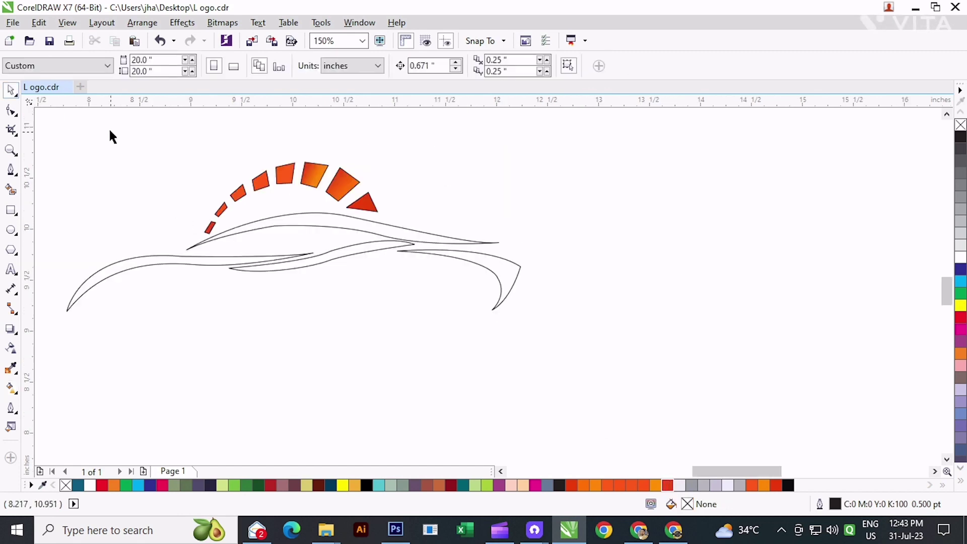
drag(388, 249, 386, 250)
right_click(65, 485)
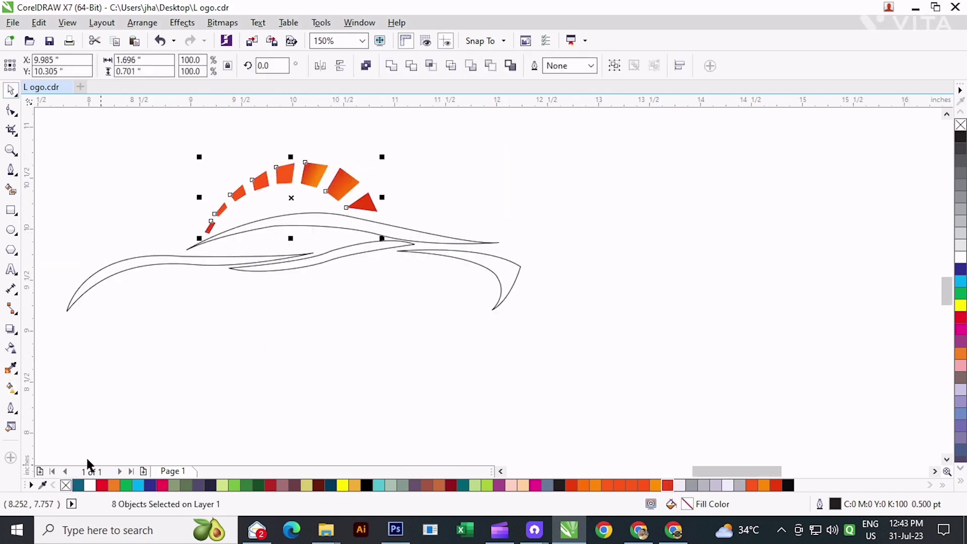
click(347, 207)
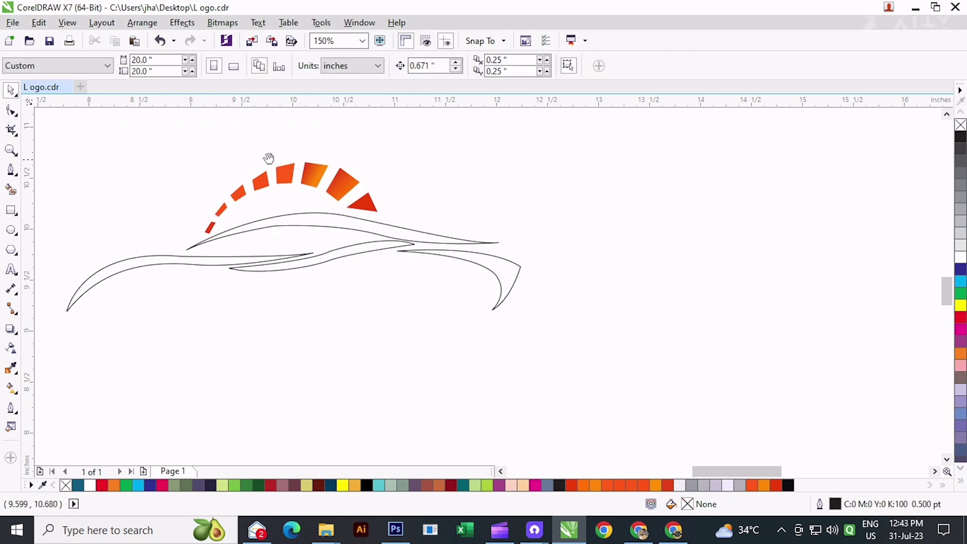
drag(269, 158, 308, 153)
Fill the long front body curve with orange and lay a linear gradient along its length
click(163, 258)
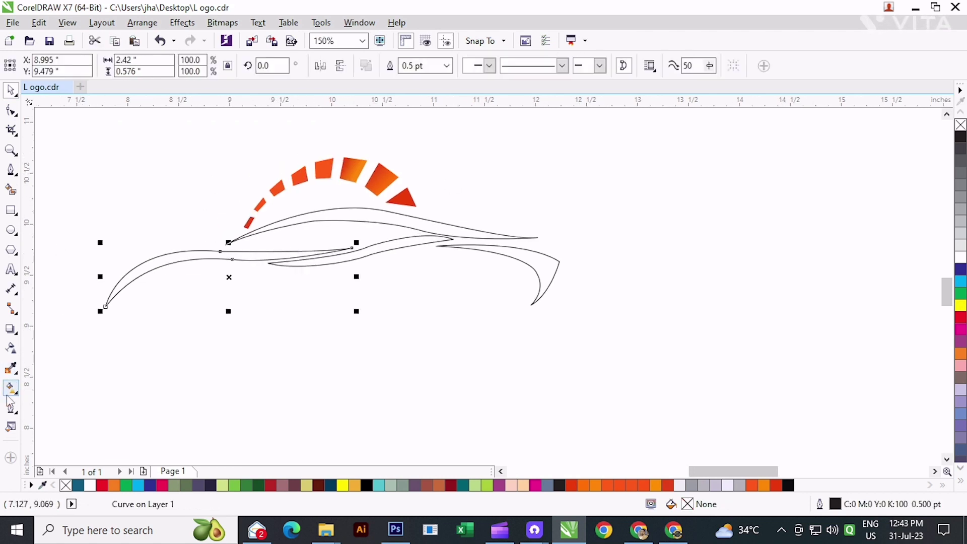
click(583, 486)
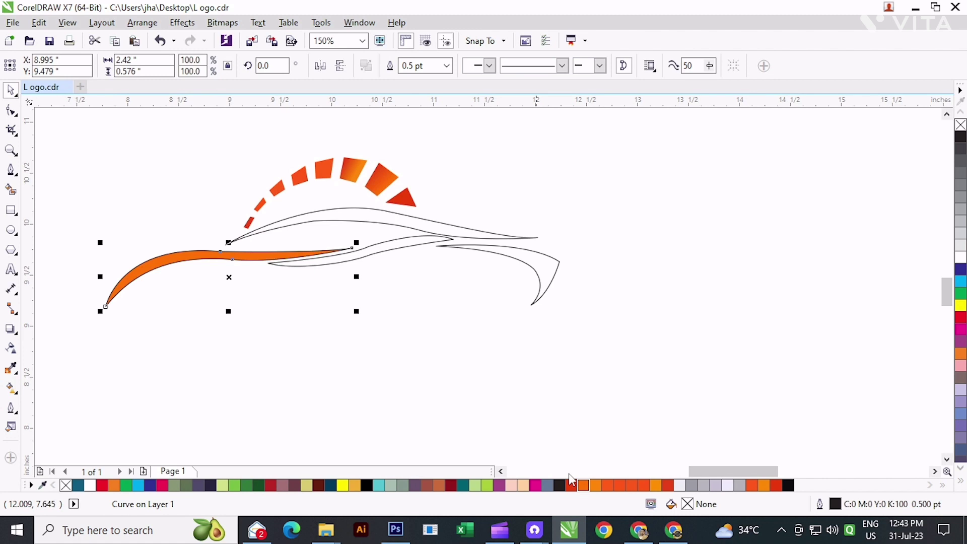
click(12, 389)
drag(105, 294, 344, 244)
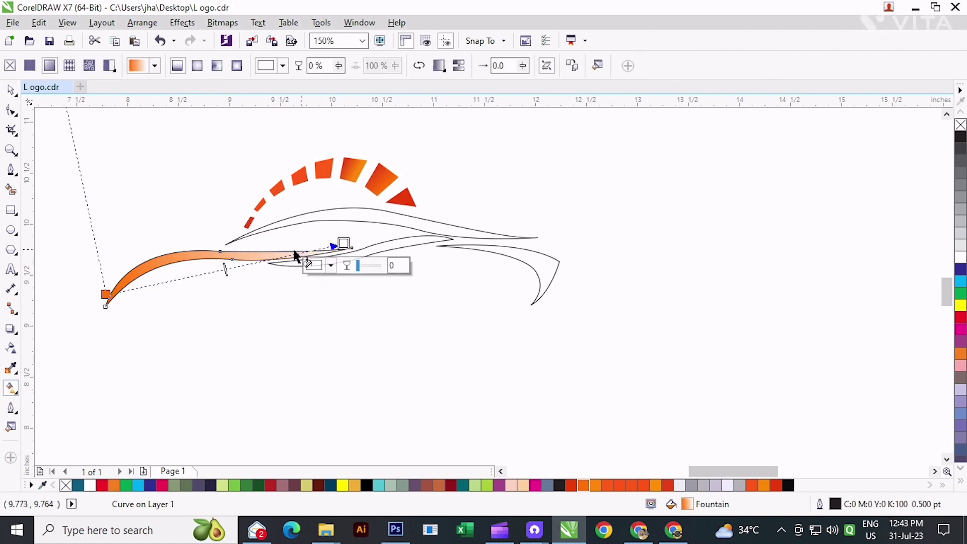
Set both ends of the front body curve's gradient to red and add a light orange stop at 40%
click(106, 293)
click(569, 485)
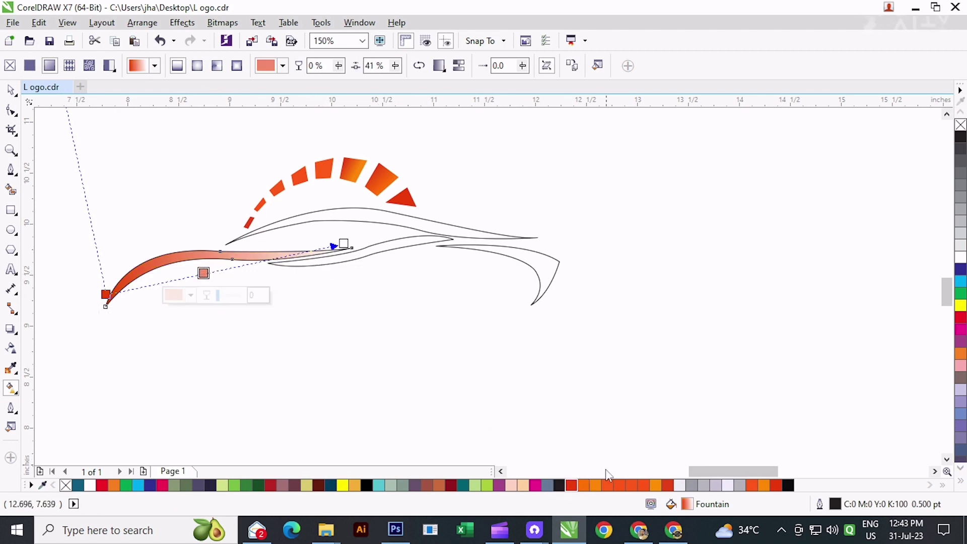
click(584, 485)
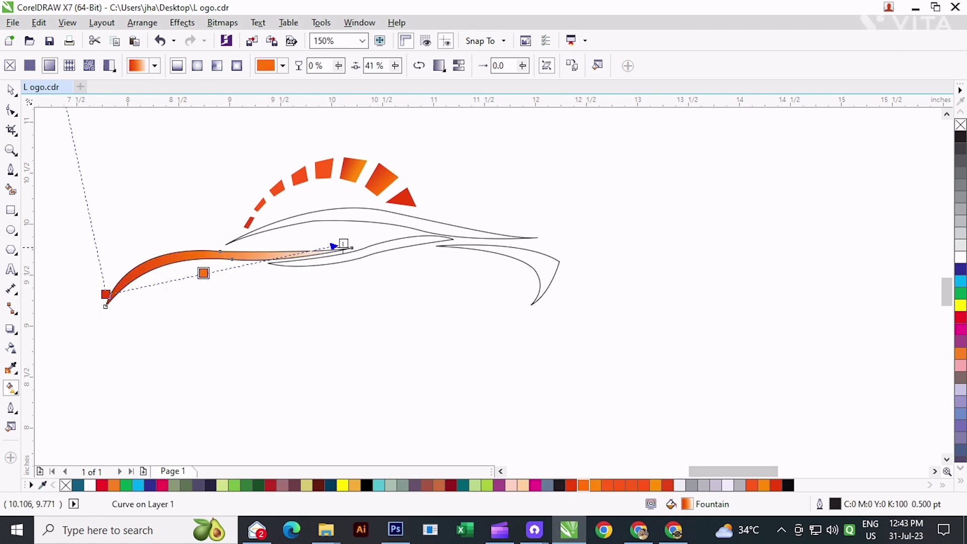
click(571, 486)
click(204, 274)
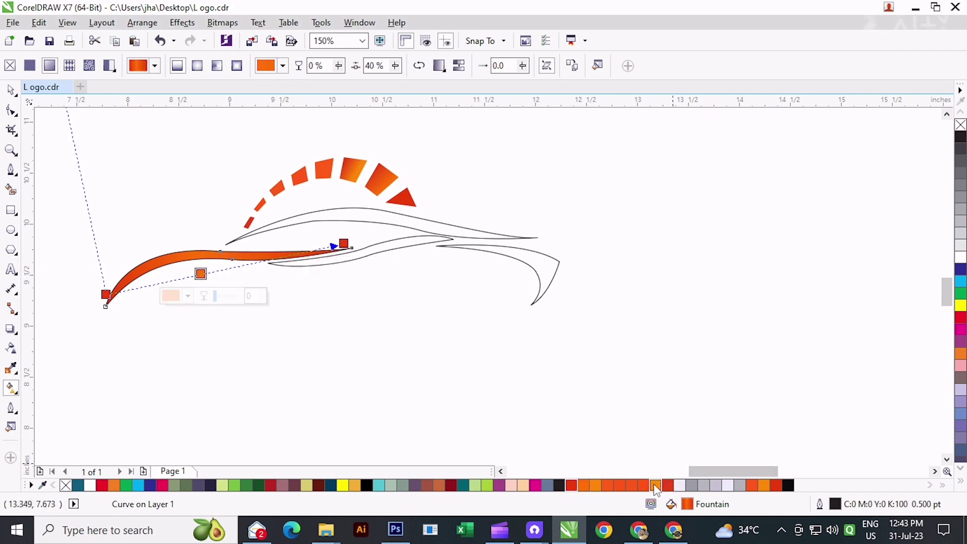
click(393, 316)
Make the node on the roof shape's lower edge smooth, then deselect the shape
scroll(304, 220, up, 2)
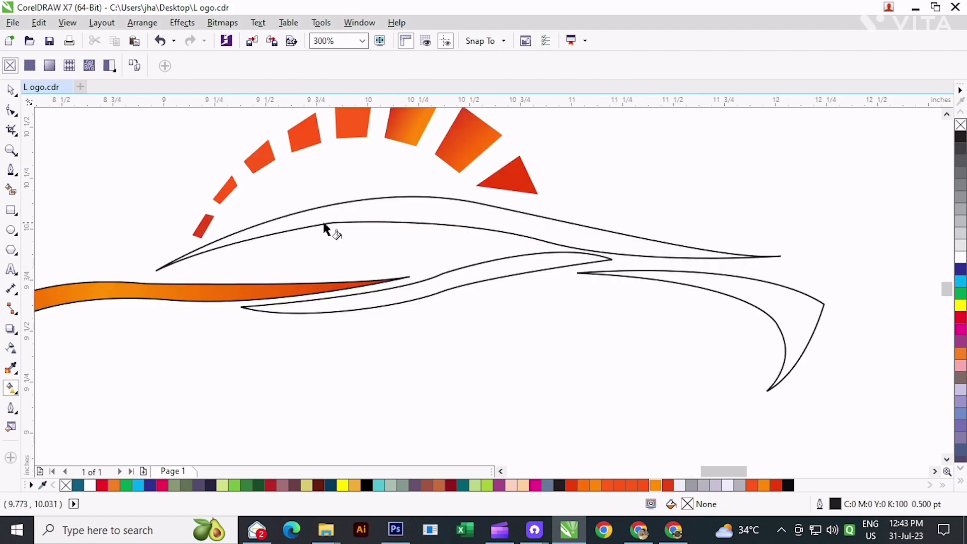
click(320, 220)
click(11, 110)
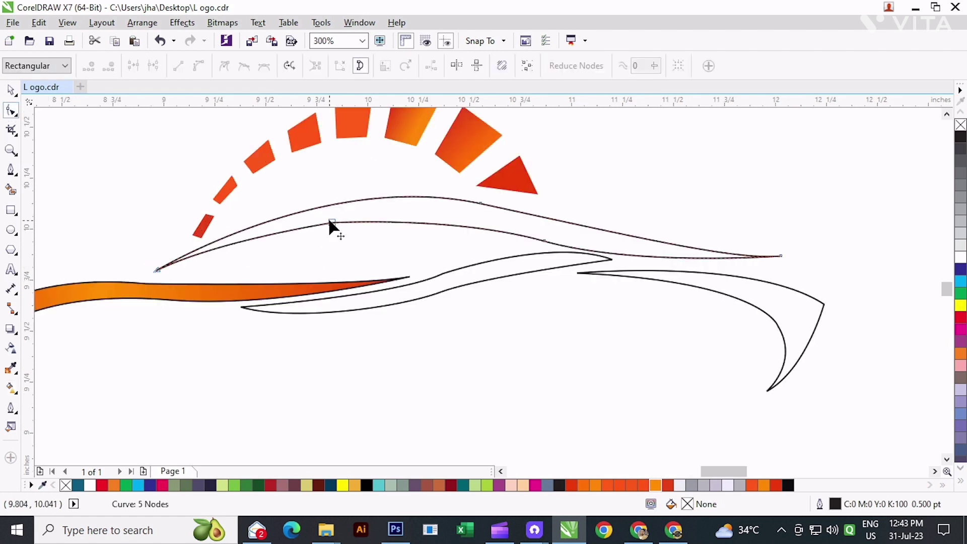
click(331, 223)
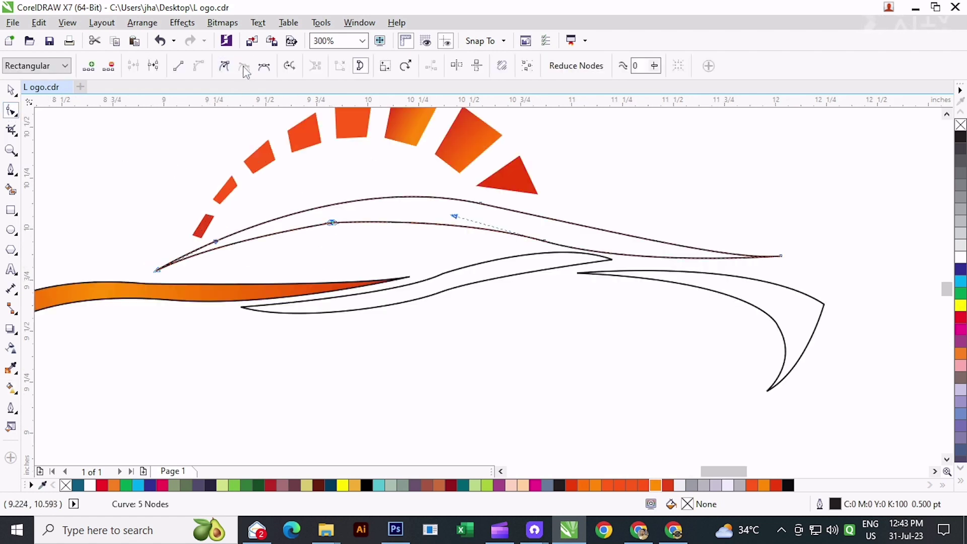
click(362, 263)
click(10, 90)
scroll(368, 282, down, 1)
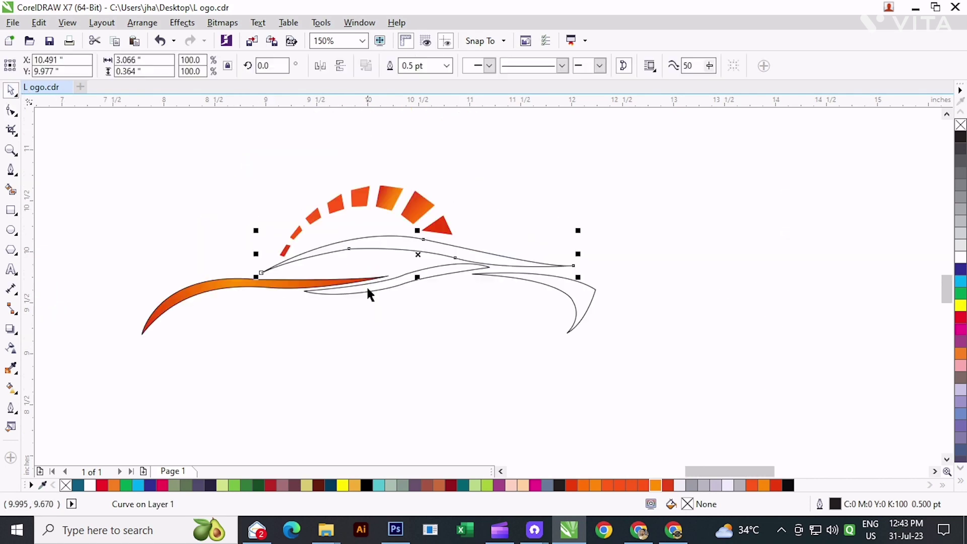
click(403, 318)
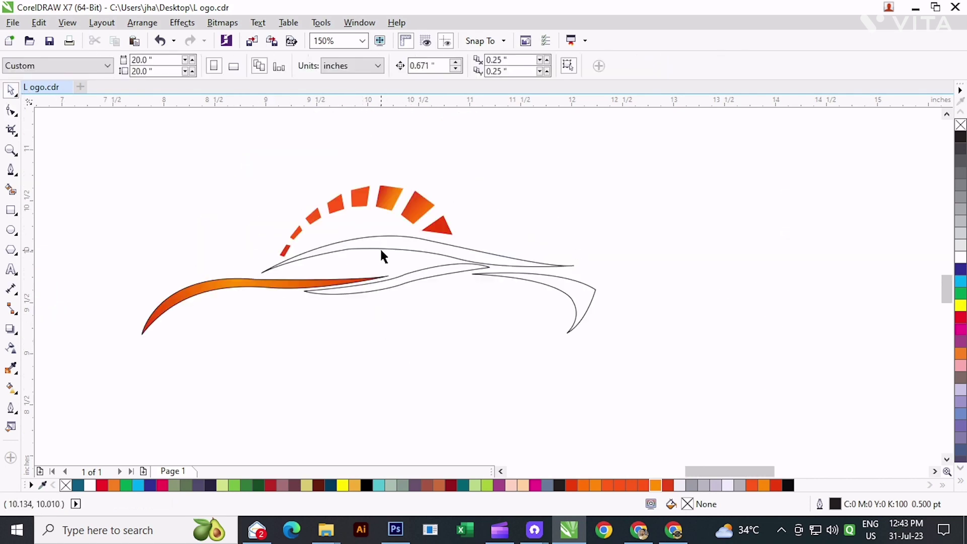
Apply a black-to-white linear gradient along the roof shape from its front tip to its rear tip
scroll(381, 254, up, 1)
click(357, 253)
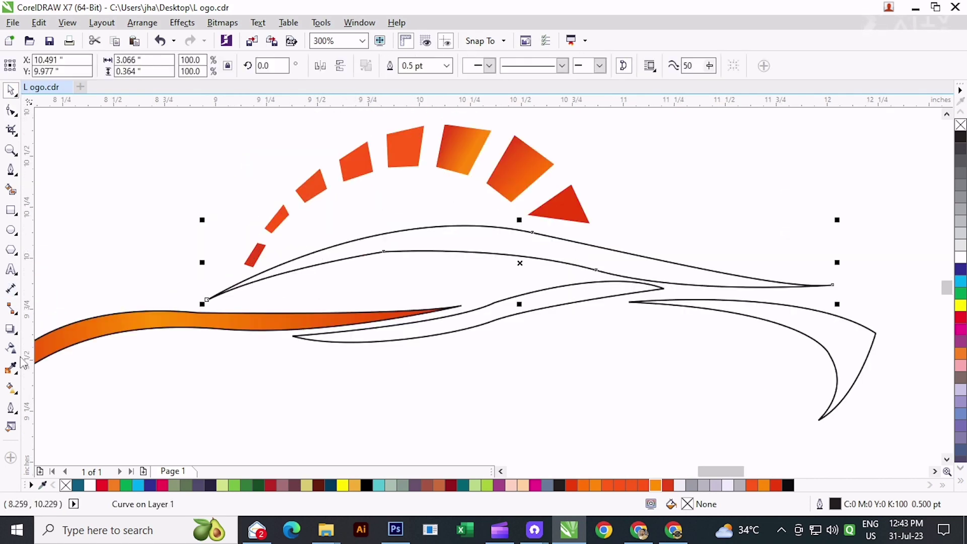
click(10, 388)
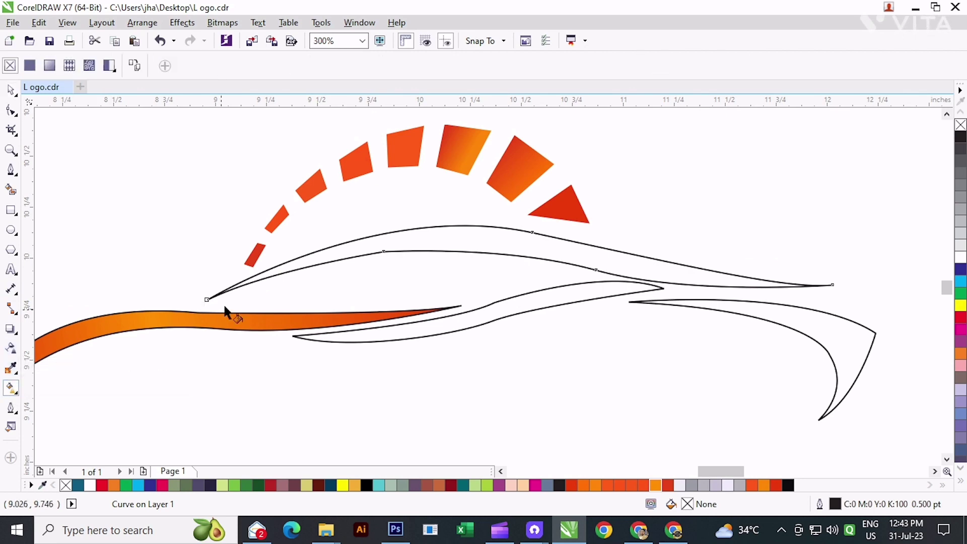
drag(223, 296, 807, 278)
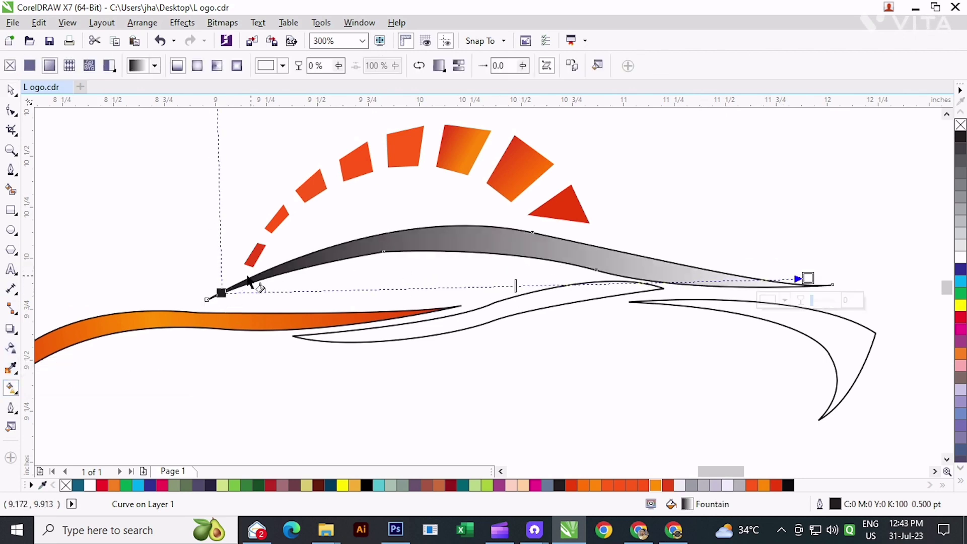
Add roof gradient stops at 23% in near-white, 43% in grey #B8B7BE and 83% in grey
click(222, 293)
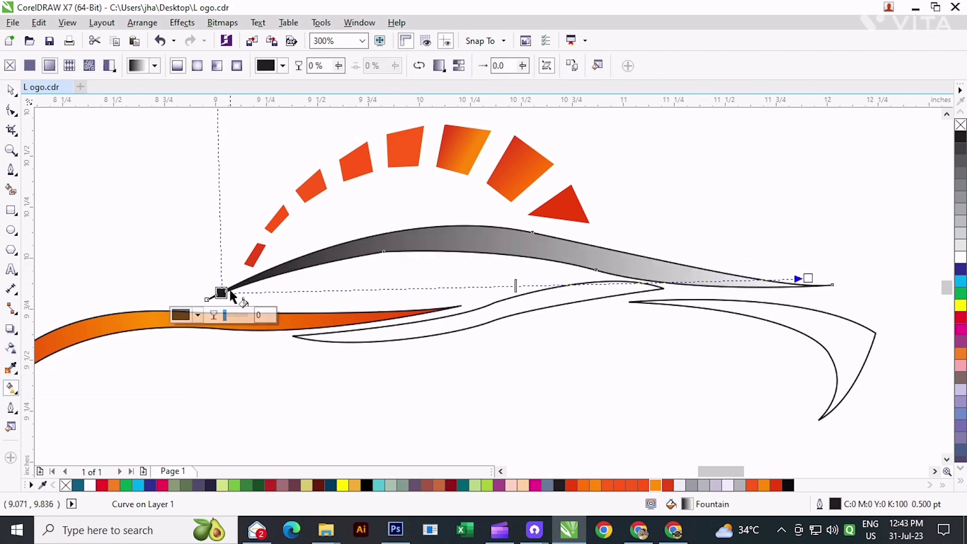
double_click(358, 291)
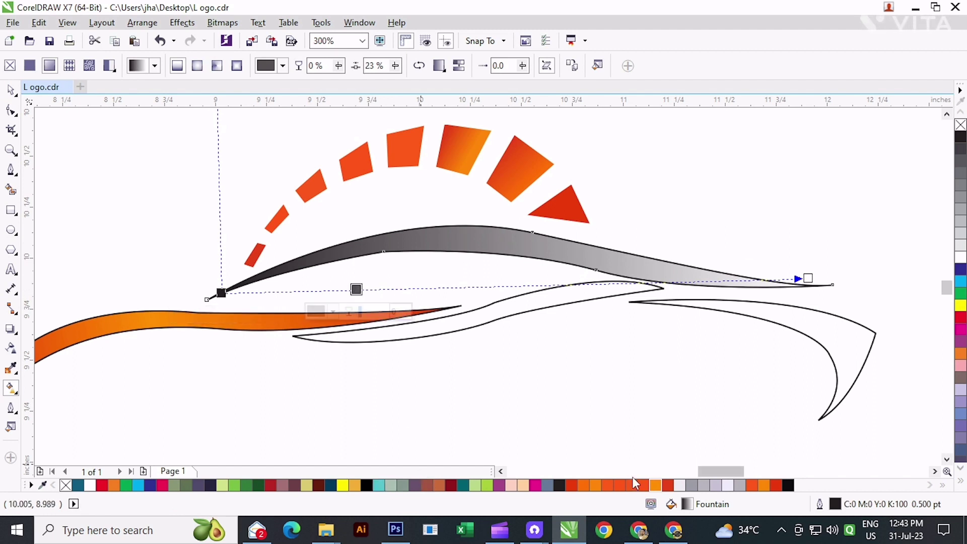
click(678, 485)
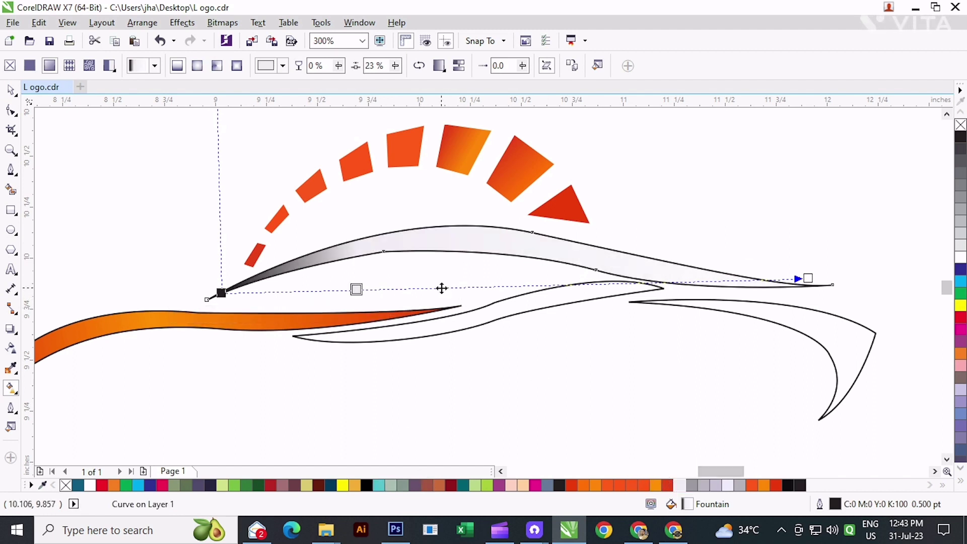
double_click(475, 289)
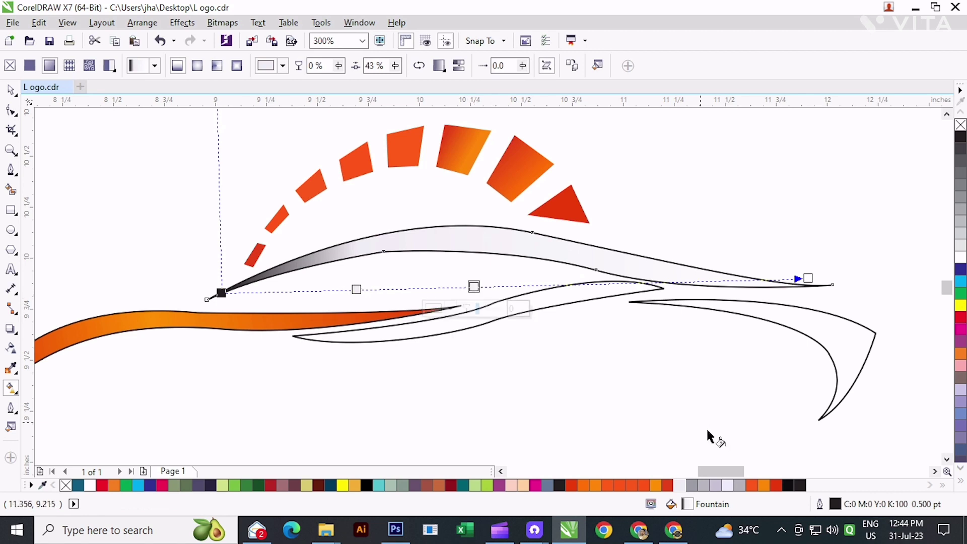
click(703, 485)
double_click(708, 283)
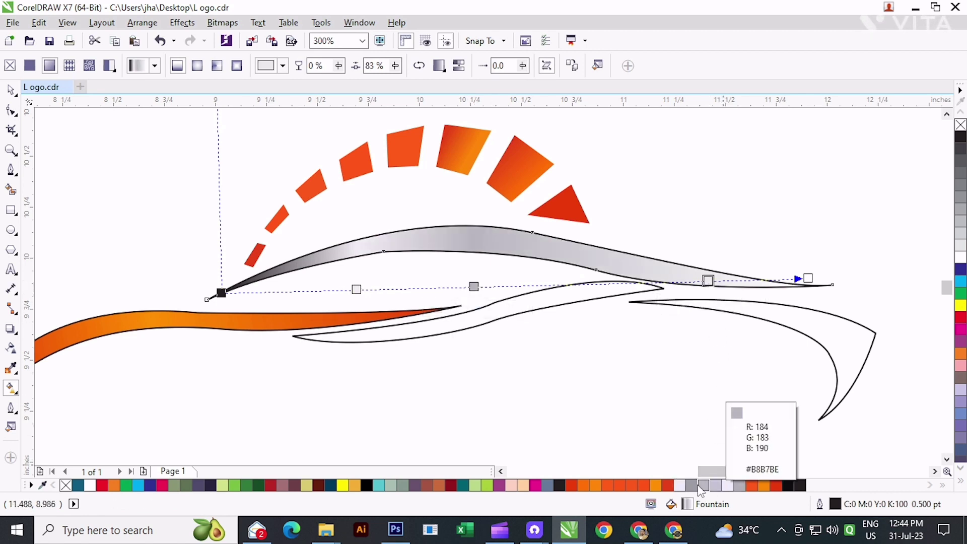
click(725, 485)
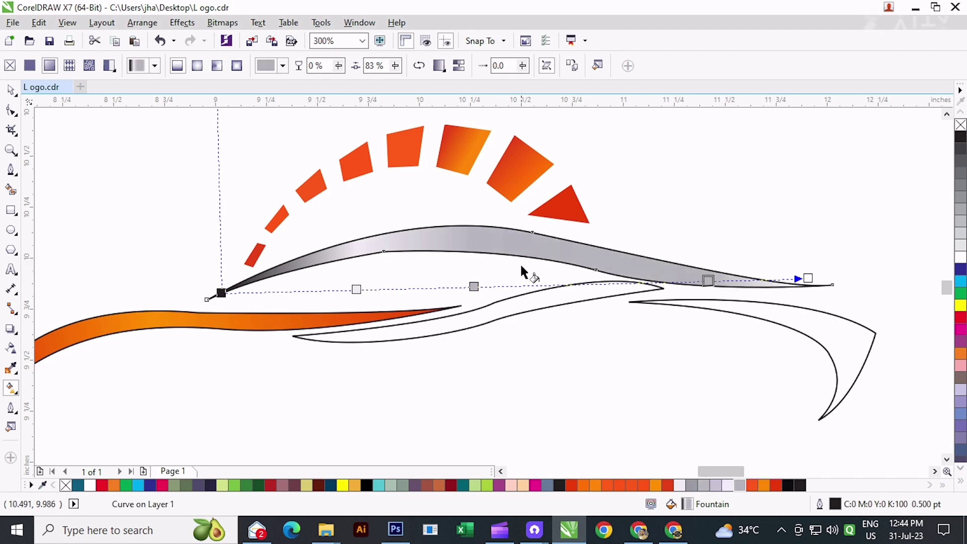
Extend the roof gradient's ends to the shape's tips, moving the middle grey stop to 52% and the front near-white stop to 21%
drag(465, 280, 503, 286)
key(ctrl+z)
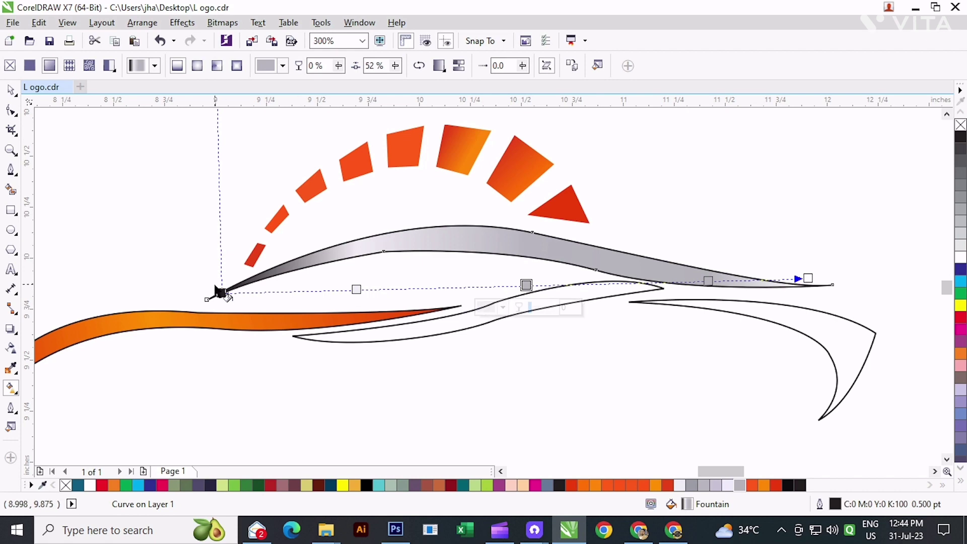
drag(221, 292, 200, 292)
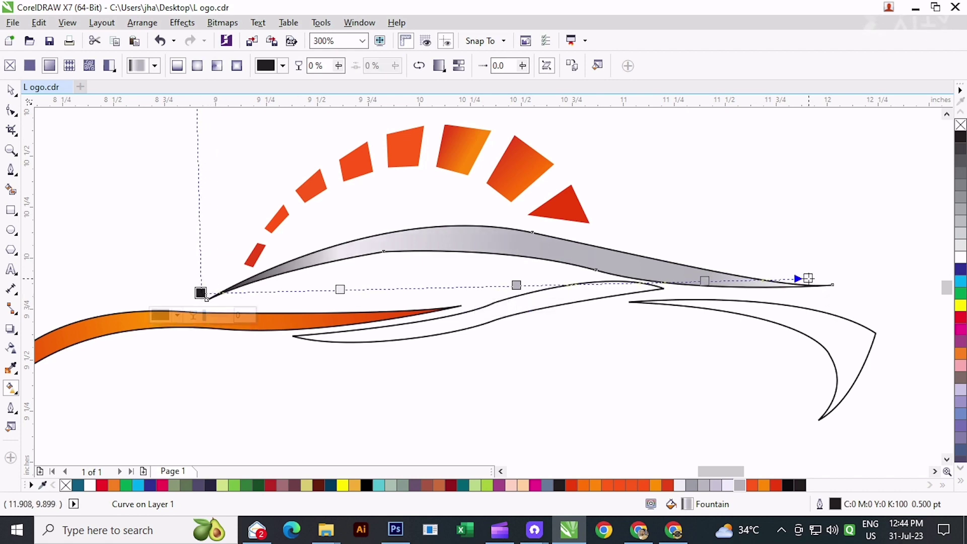
drag(800, 279, 834, 274)
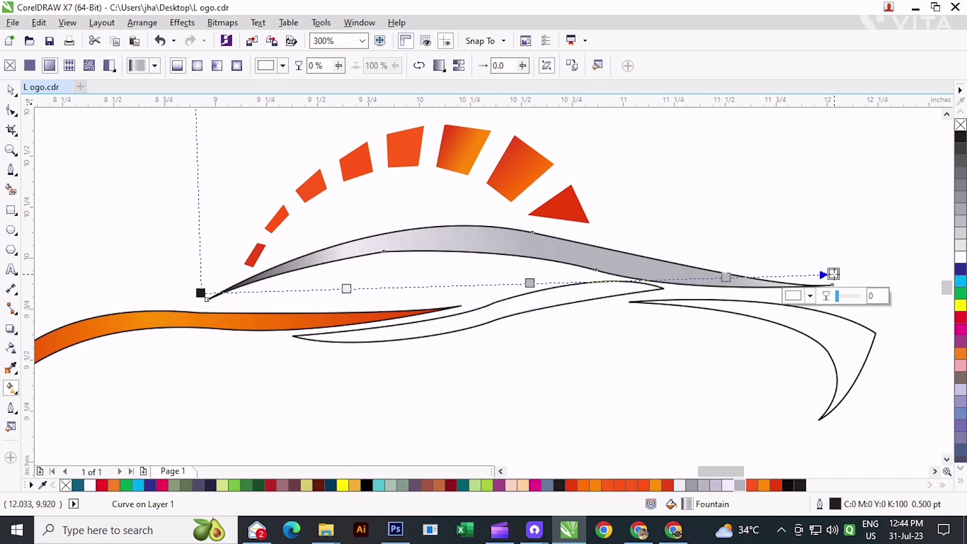
drag(347, 289, 334, 288)
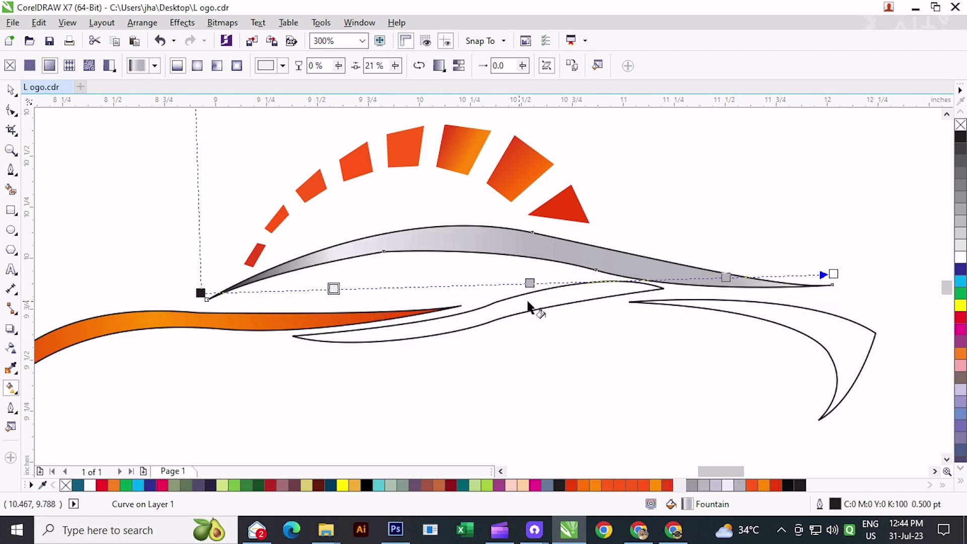
Move the roof gradient's rear stop to 80% and recolour it near-white
click(529, 283)
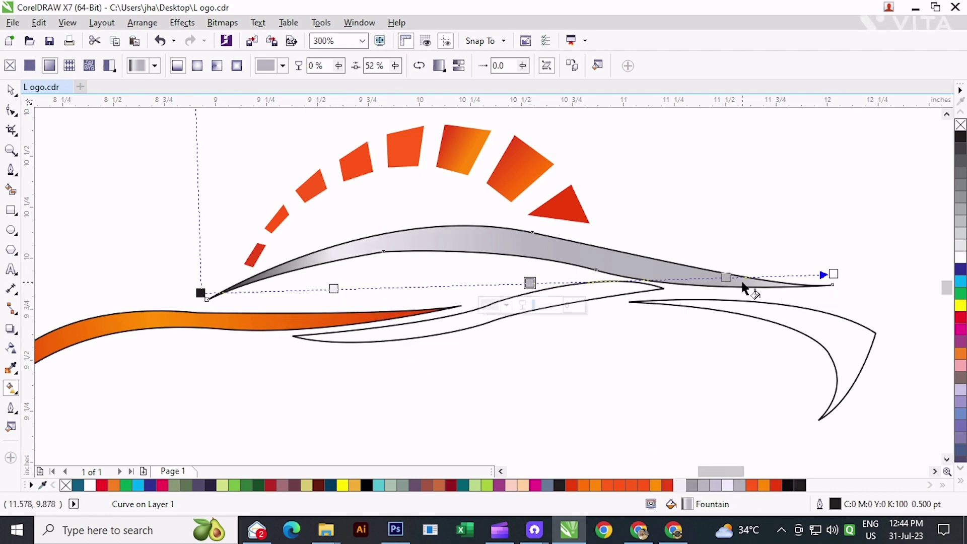
drag(726, 277, 706, 278)
click(691, 485)
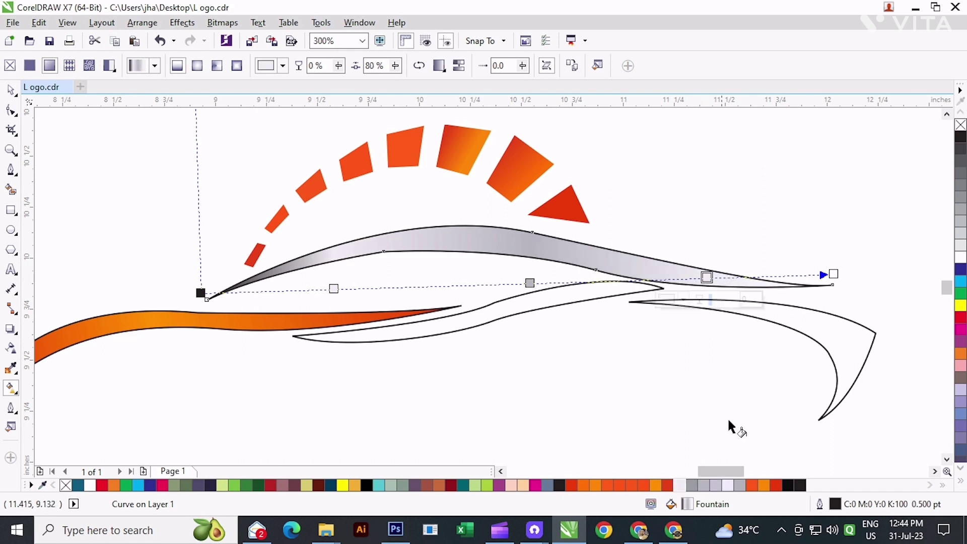
Recolour the roof gradient's rear end black and finish editing the fill
click(834, 274)
click(800, 486)
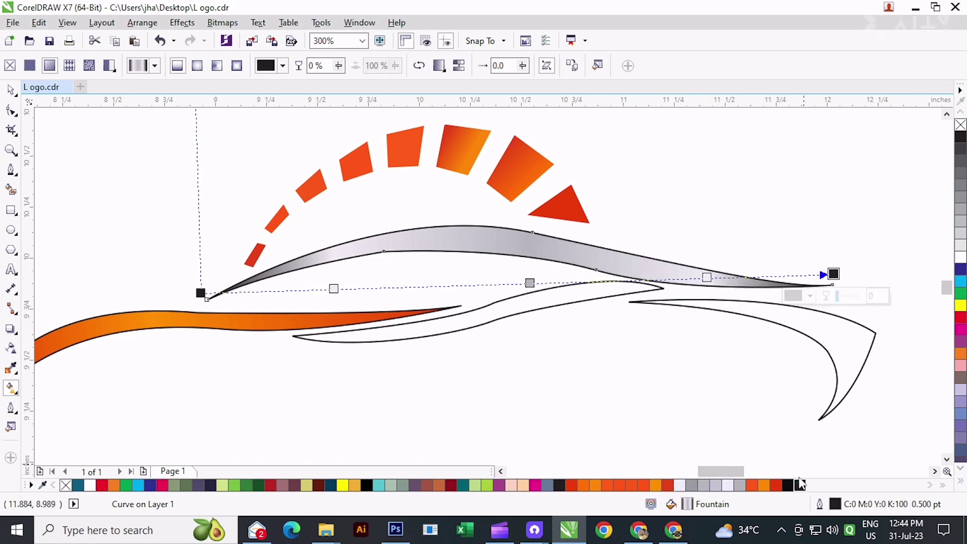
key(space)
scroll(371, 246, down, 1)
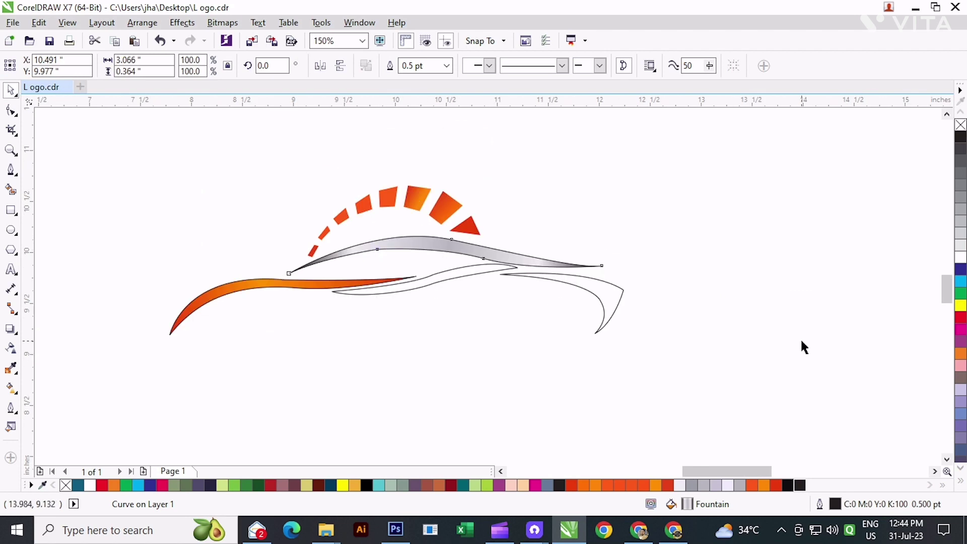
Remove the outline from the roof shape
drag(824, 331, 172, 191)
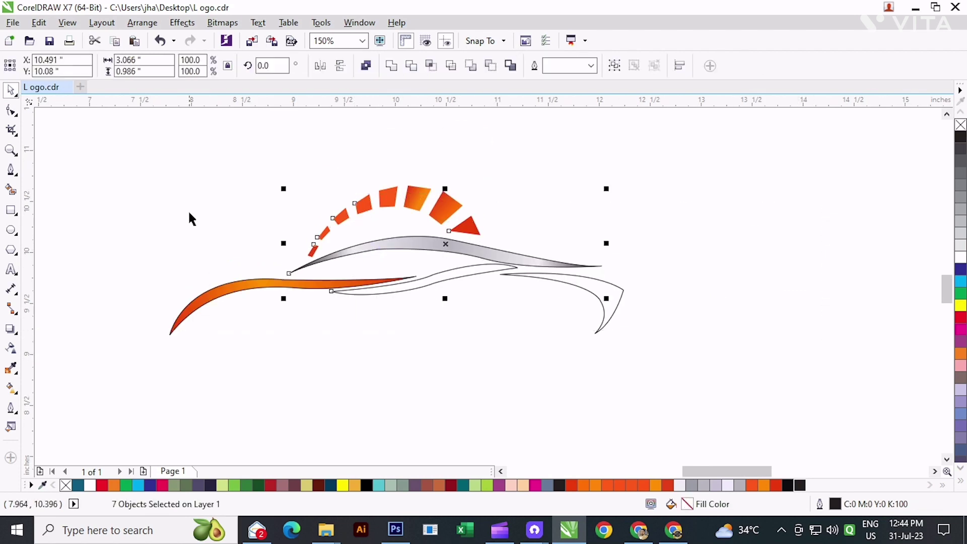
click(188, 210)
click(464, 252)
right_click(66, 487)
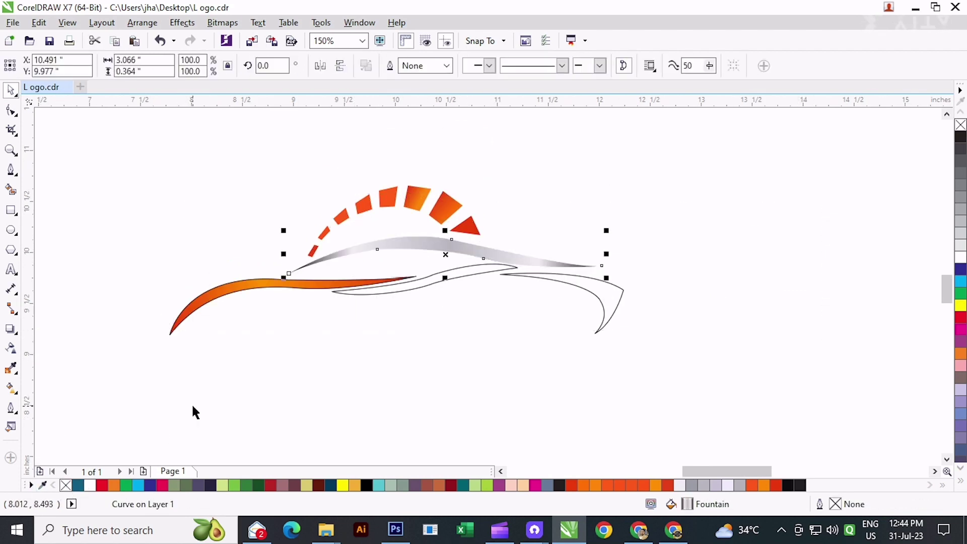
click(192, 406)
scroll(473, 244, up, 1)
scroll(434, 282, down, 1)
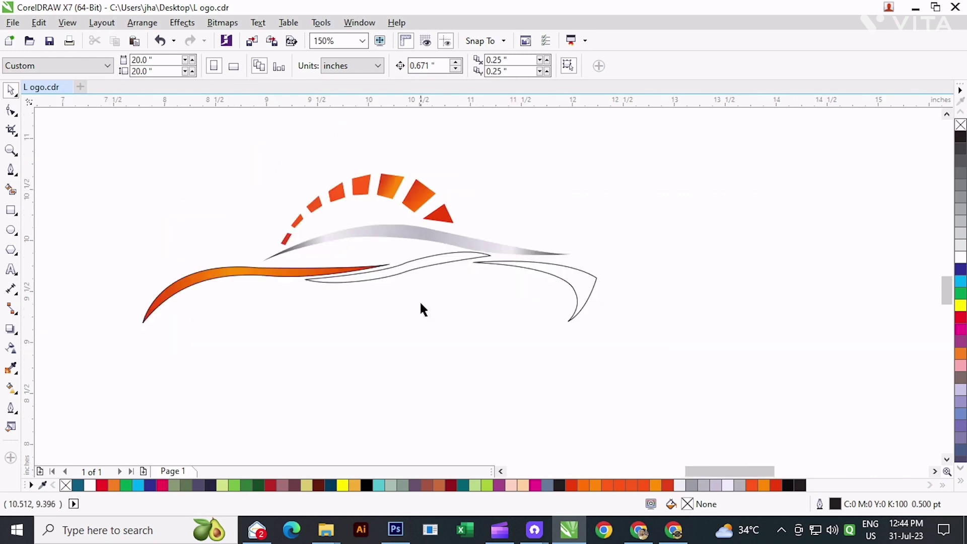
Undo the last reshaping of the S-shaped curve below the roof and make its upper middle node symmetrical
click(397, 267)
scroll(355, 289, up, 1)
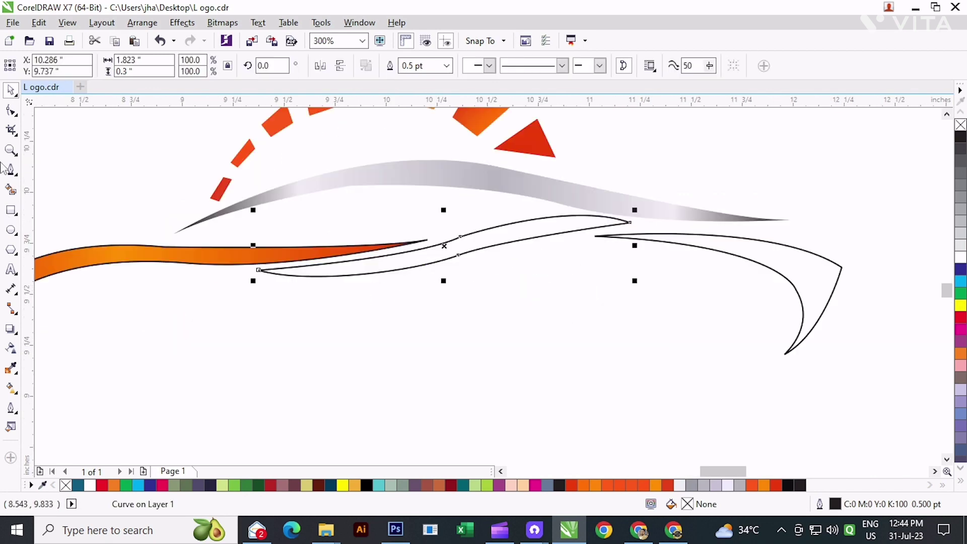
click(9, 117)
scroll(453, 249, up, 1)
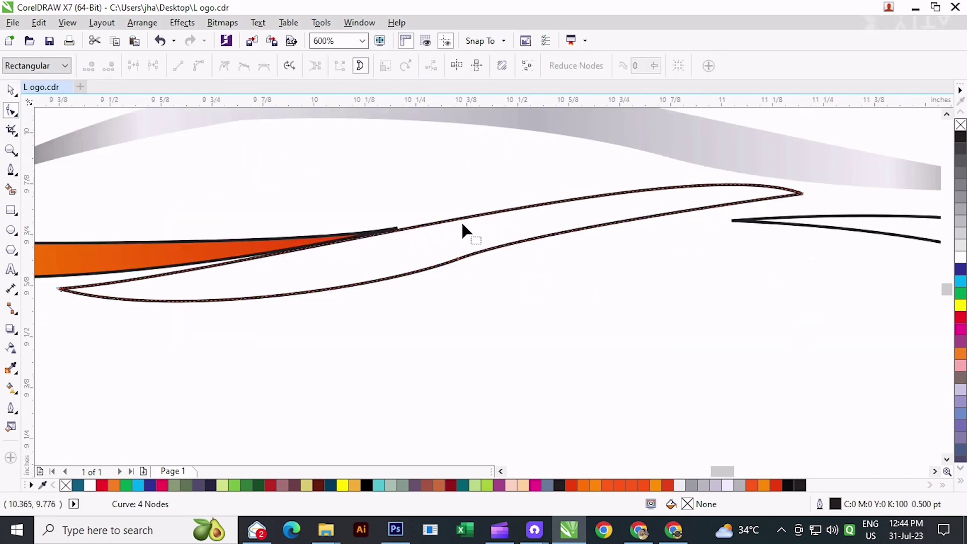
key(ctrl+z)
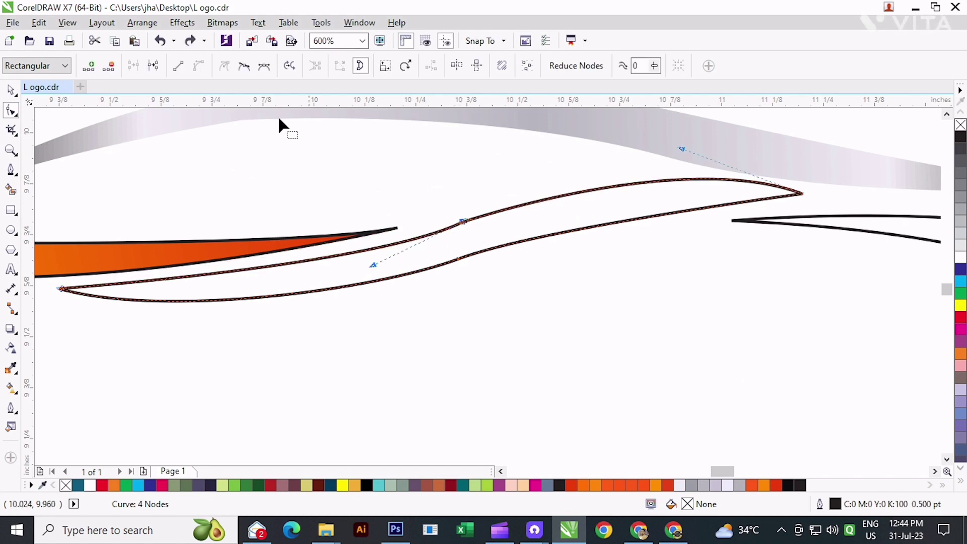
click(245, 66)
click(250, 72)
click(265, 67)
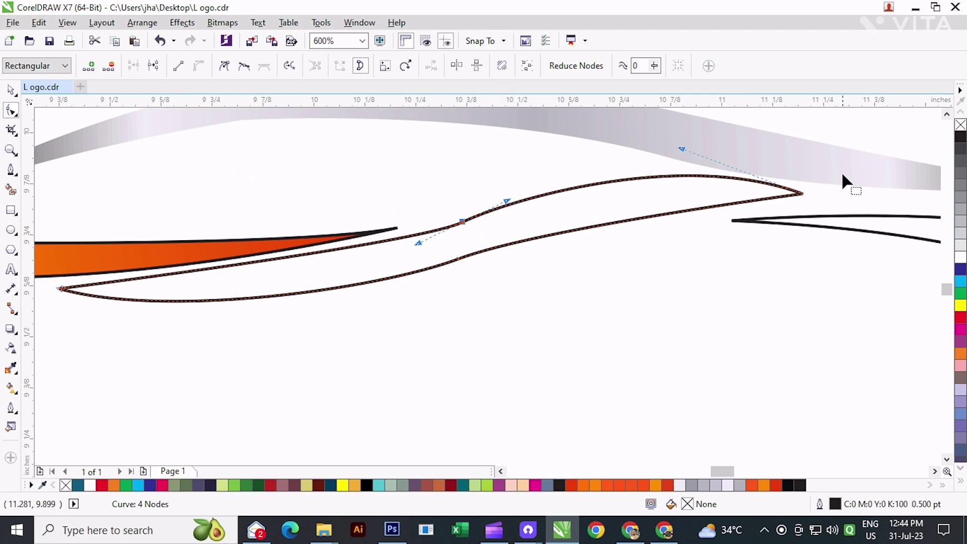
Flatten the S-shaped curve's upper rear edge by lowering the rear tip's handle, and make the lower middle node symmetrical
click(803, 194)
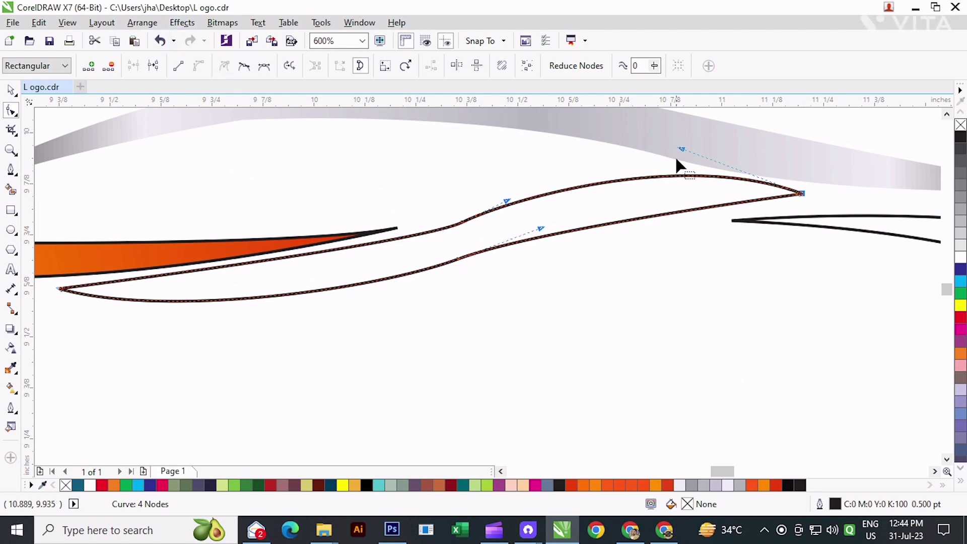
drag(681, 150, 674, 171)
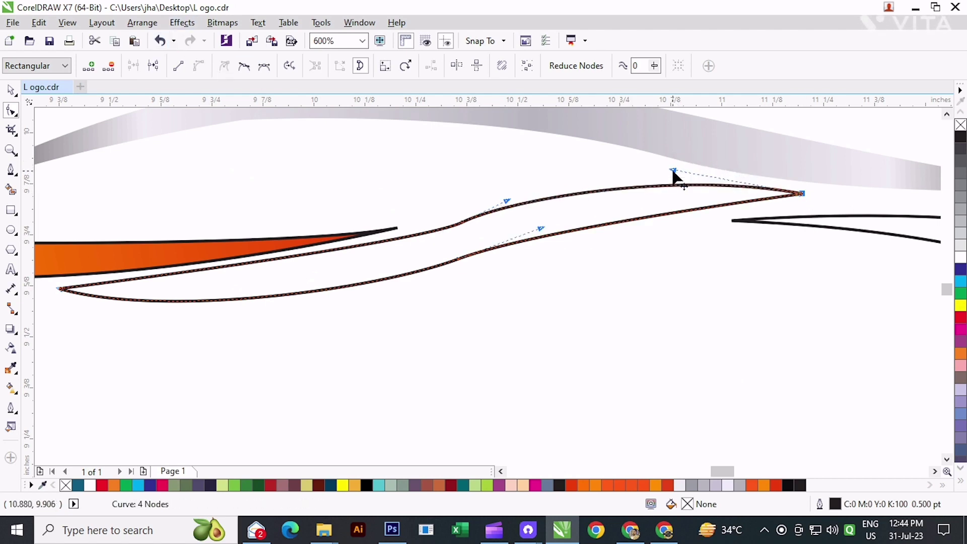
click(459, 259)
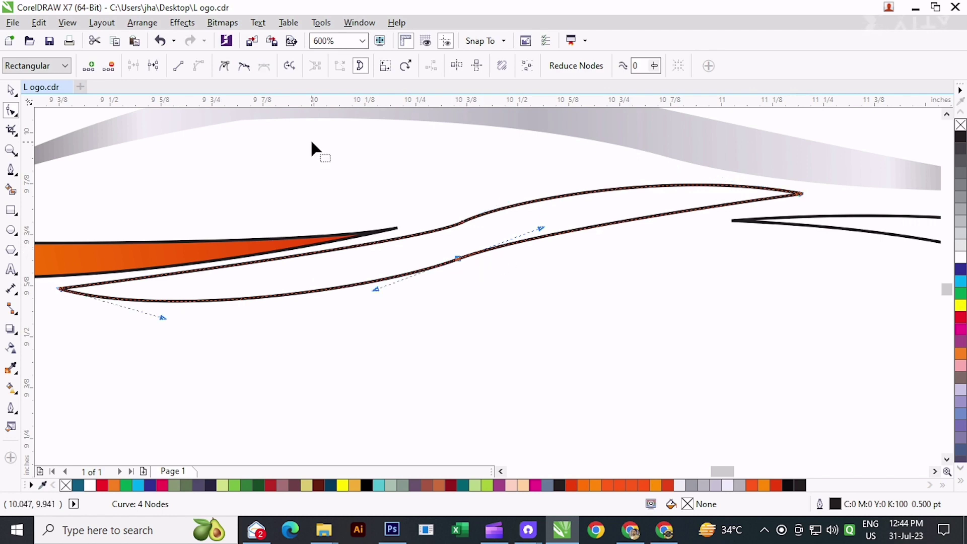
click(264, 65)
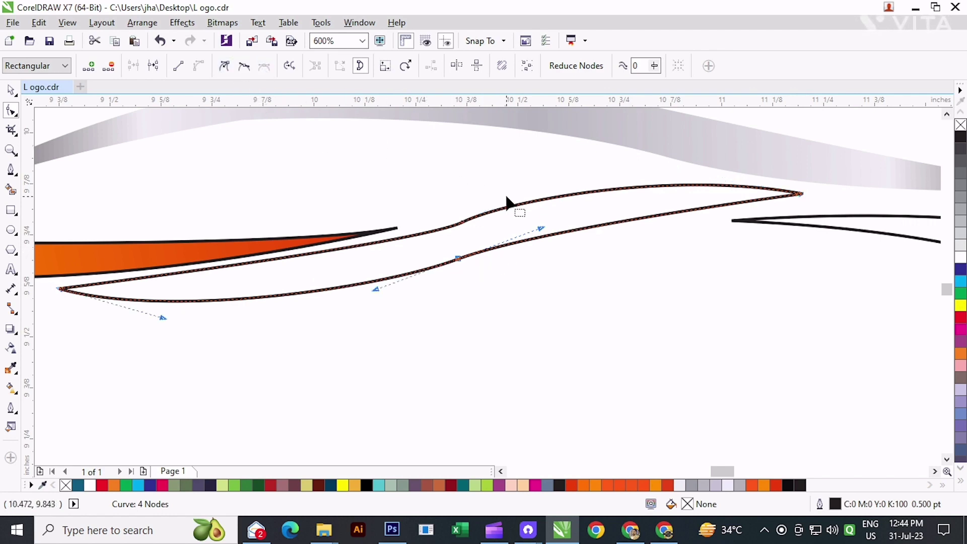
click(540, 291)
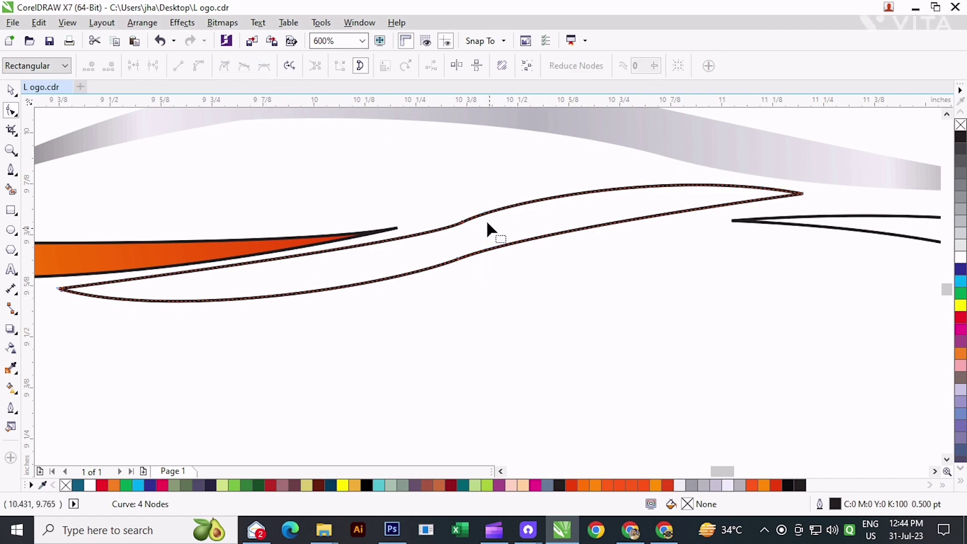
scroll(463, 229, down, 2)
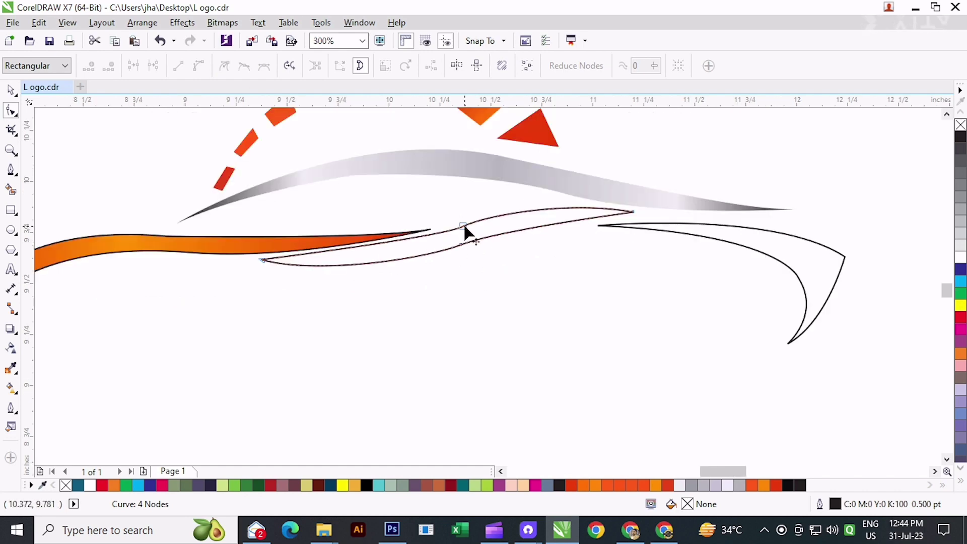
Lengthen the upper middle node's front handle on the S-shaped curve so its upper front edge bends more smoothly into the node
click(464, 226)
click(444, 242)
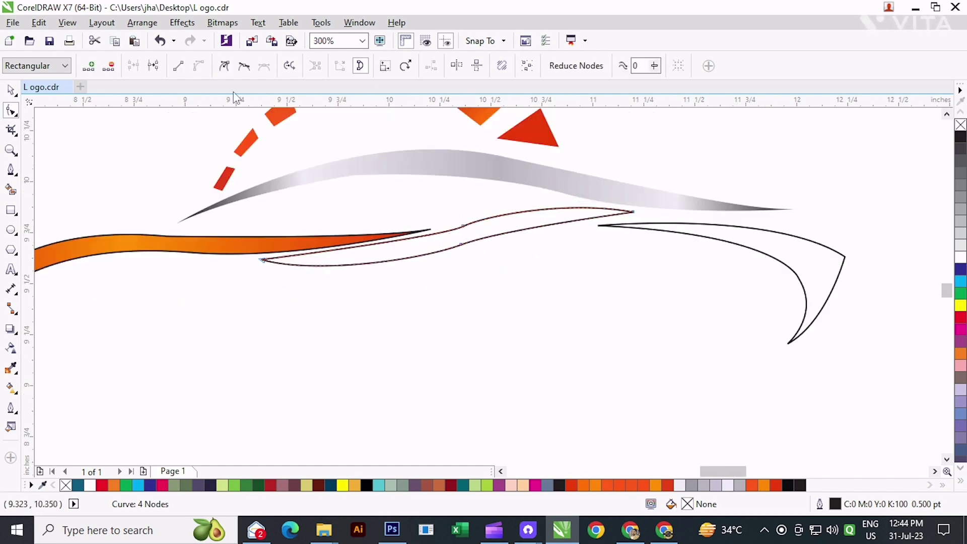
click(461, 227)
drag(441, 237, 403, 250)
click(433, 291)
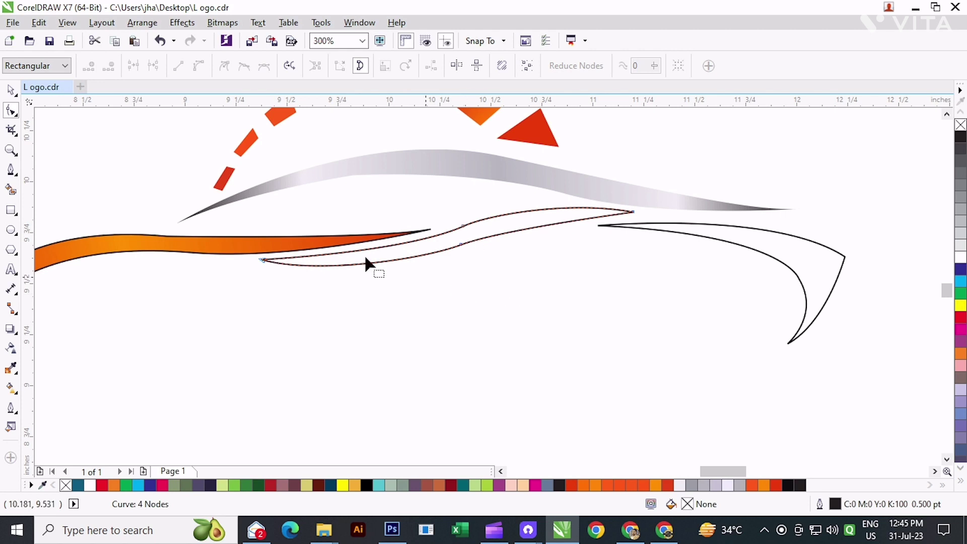
click(11, 90)
scroll(534, 343, down, 1)
click(529, 343)
scroll(509, 324, up, 1)
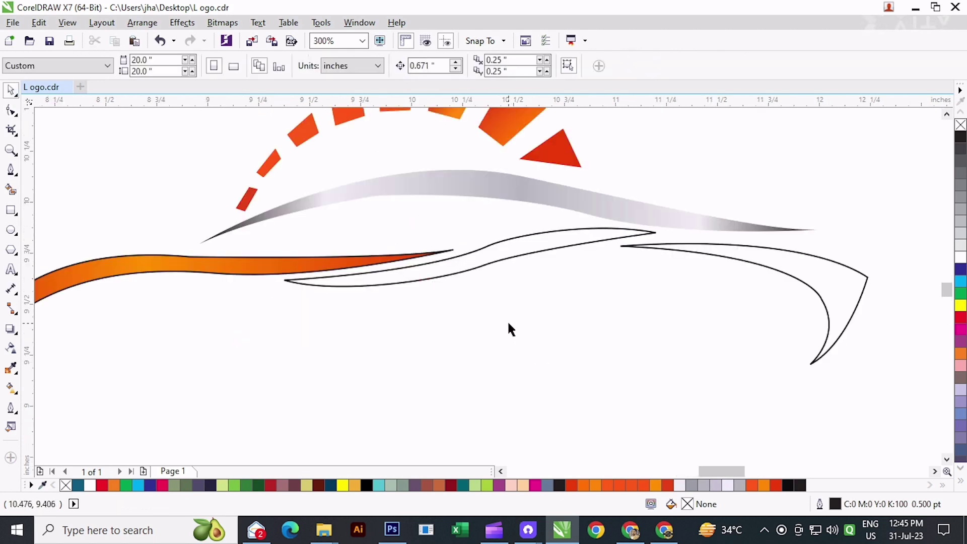
click(488, 264)
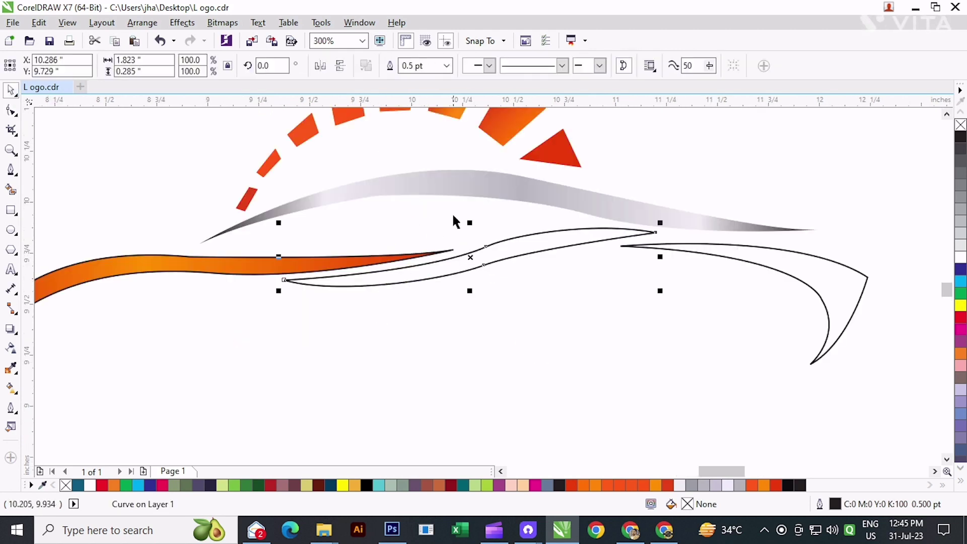
click(11, 388)
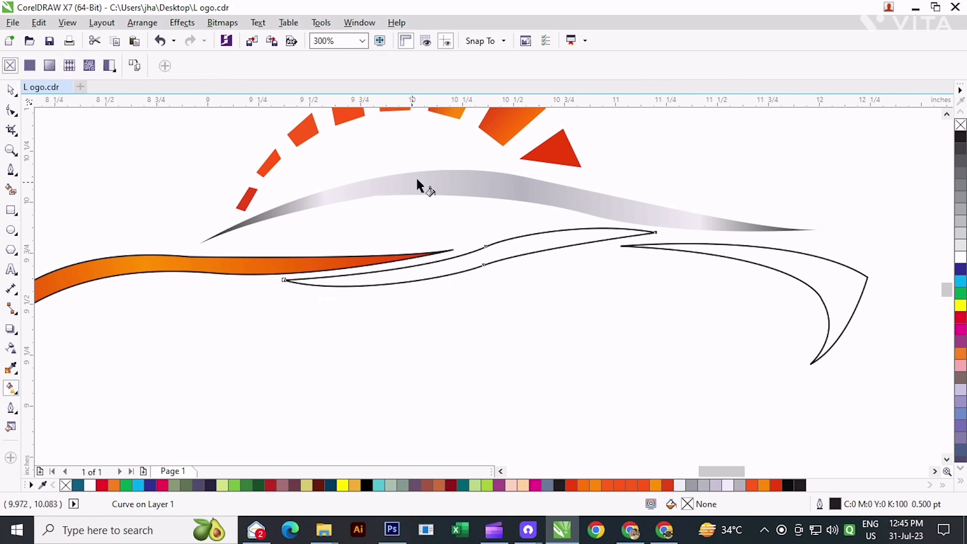
click(422, 186)
click(460, 275)
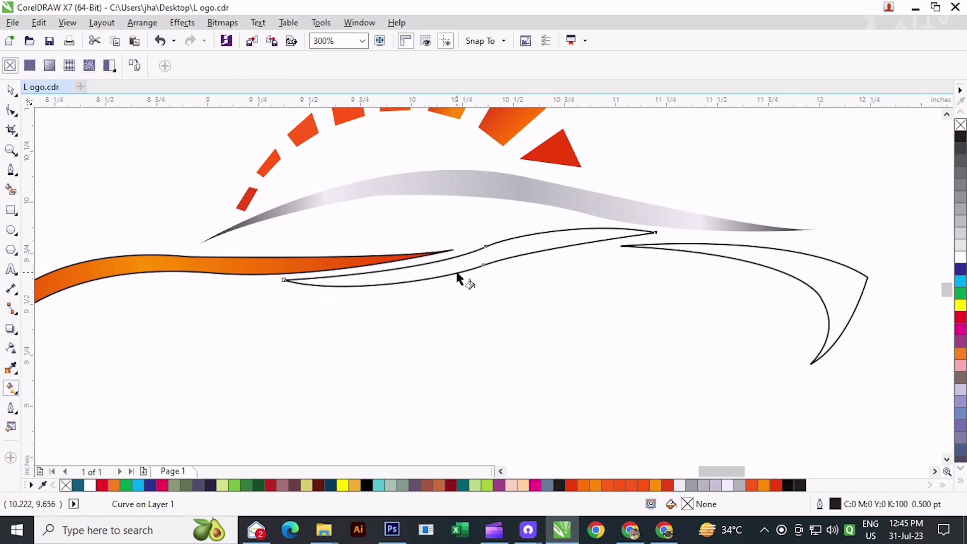
click(10, 90)
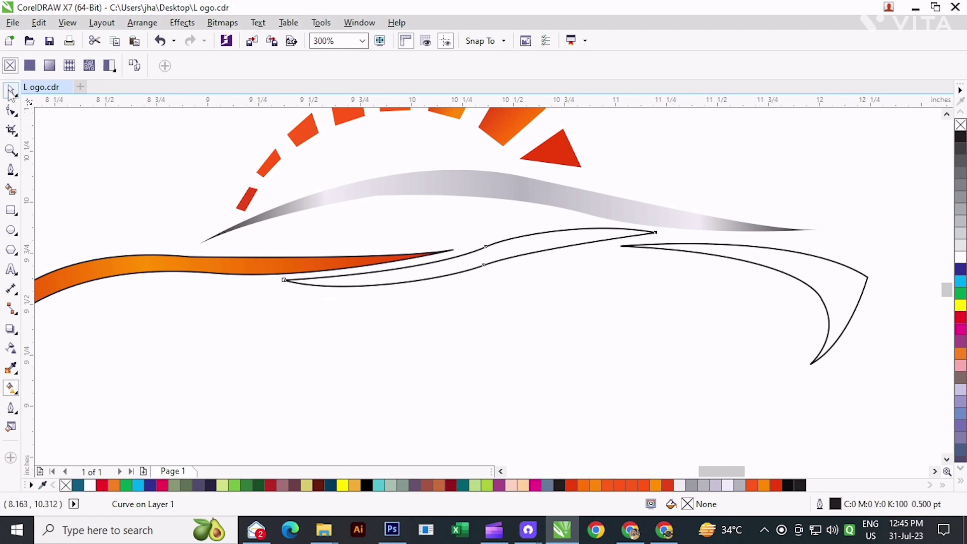
click(525, 284)
click(510, 253)
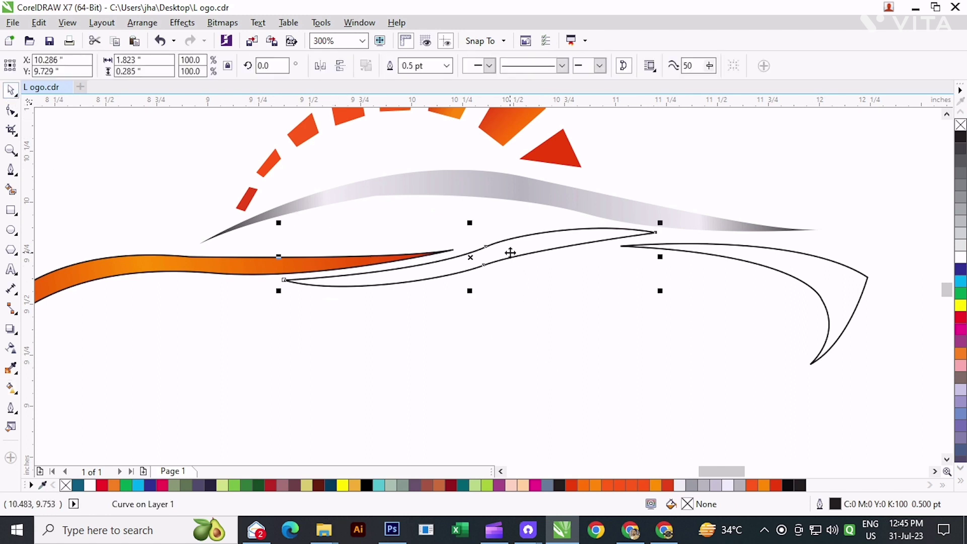
click(10, 347)
drag(302, 285, 667, 231)
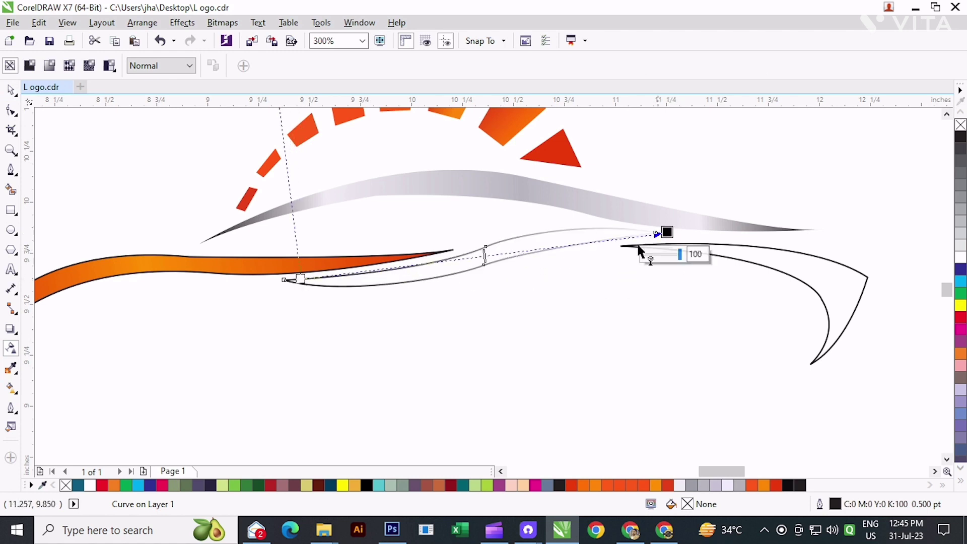
double_click(369, 271)
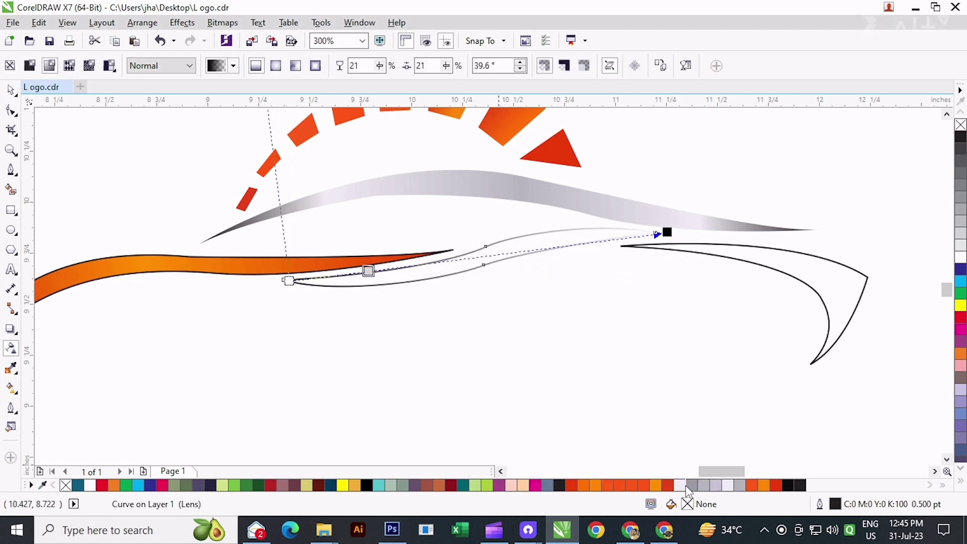
click(705, 485)
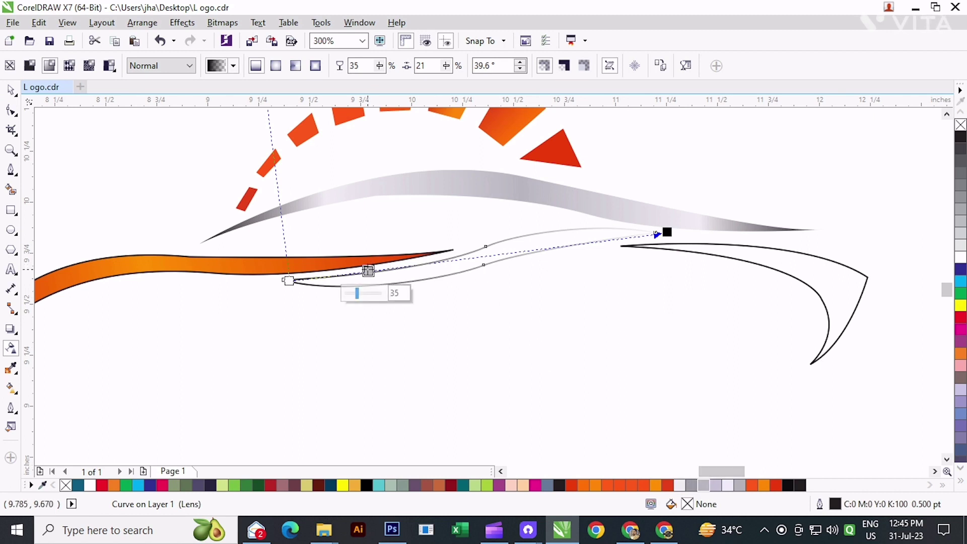
drag(418, 274, 430, 286)
key(ctrl+z)
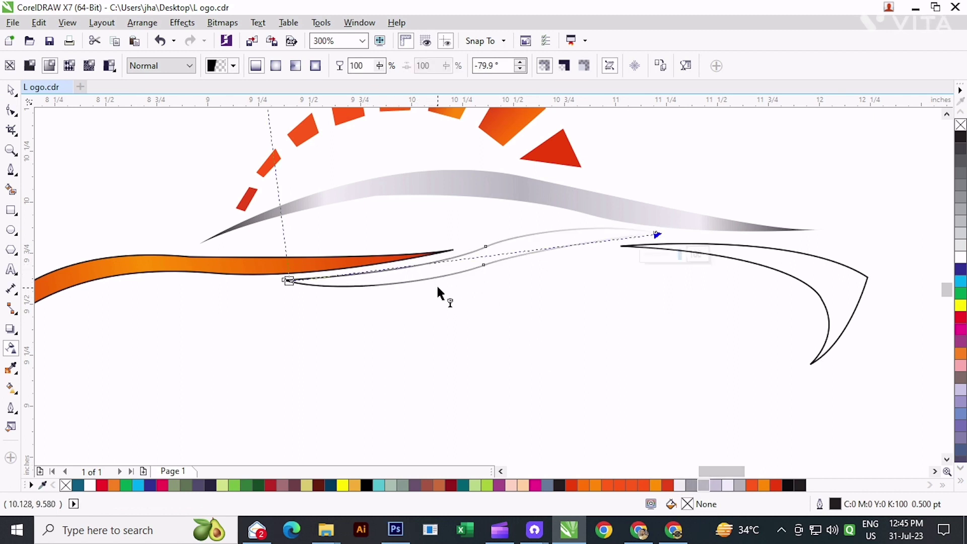
click(11, 90)
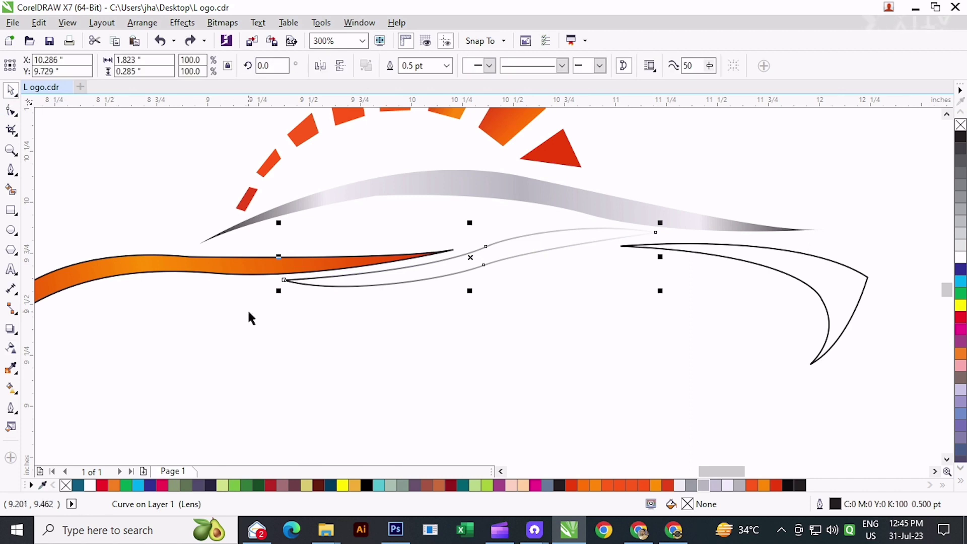
click(259, 354)
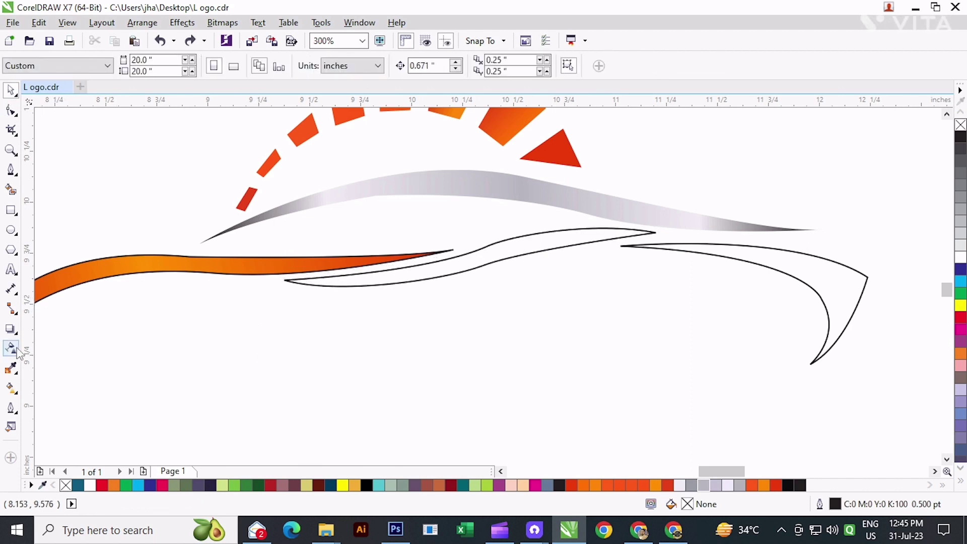
Apply a linear gradient along the S-shaped curve from its front tip to its rear tip, with a near-white front end
click(11, 388)
drag(331, 276, 643, 230)
drag(331, 276, 295, 279)
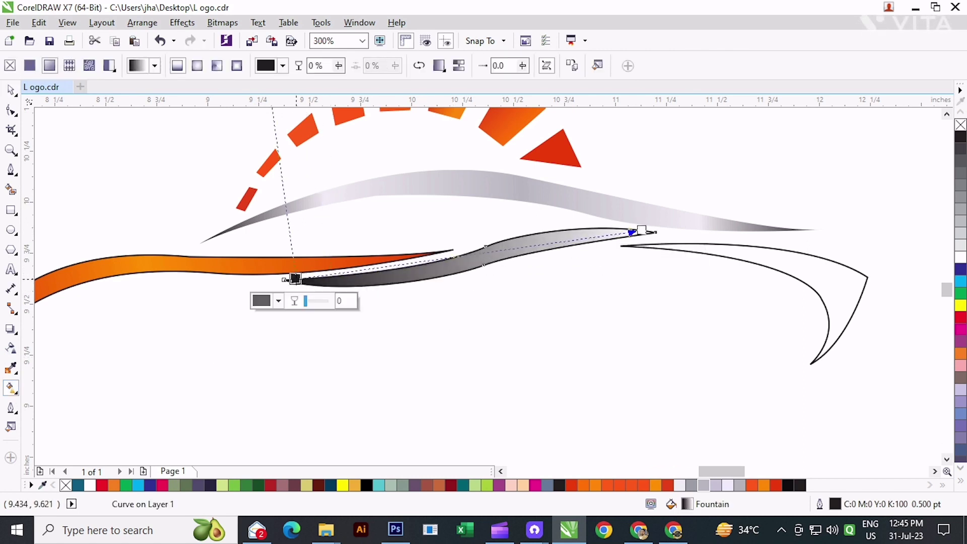
click(676, 486)
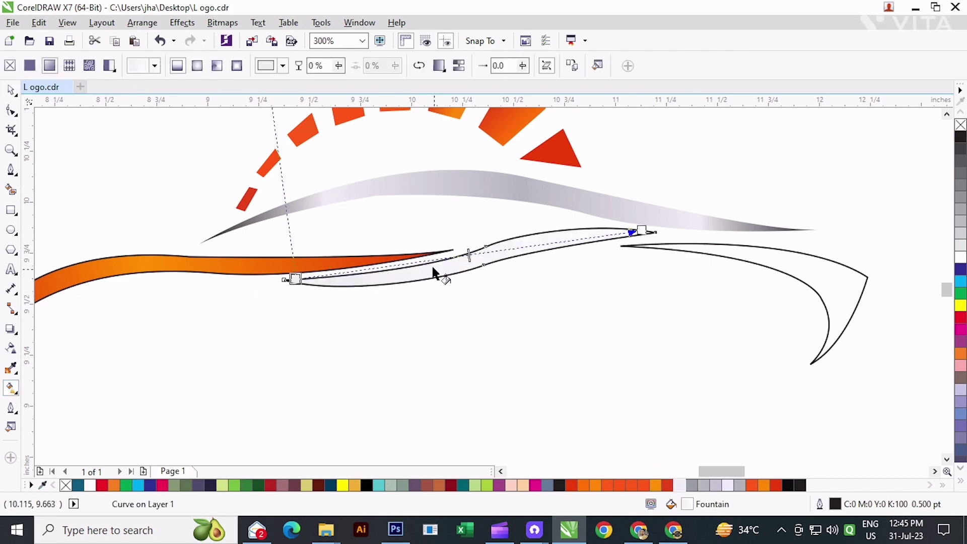
Add gradient stops at 39% in grey and 68% in near-white to the S-shaped curve, and recolour its rear end black
double_click(432, 262)
click(704, 485)
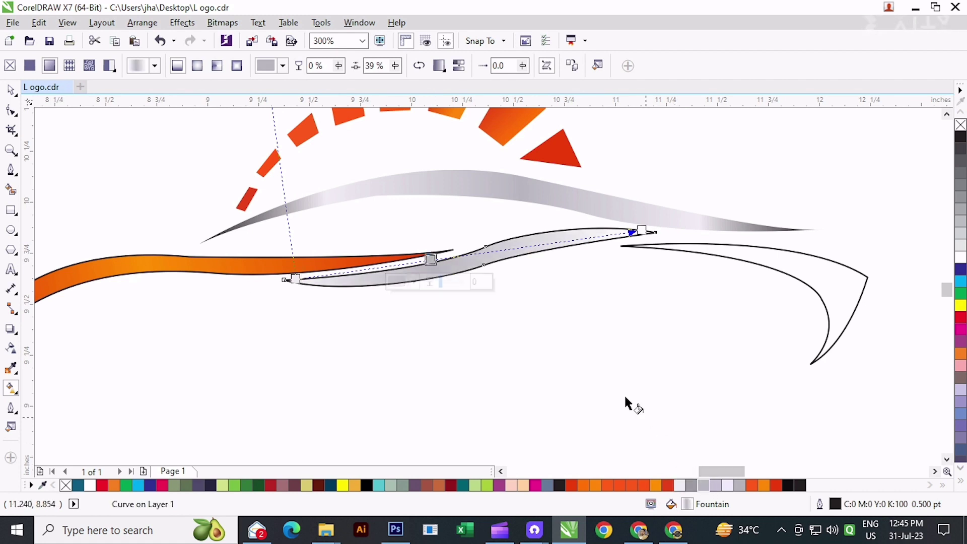
double_click(532, 247)
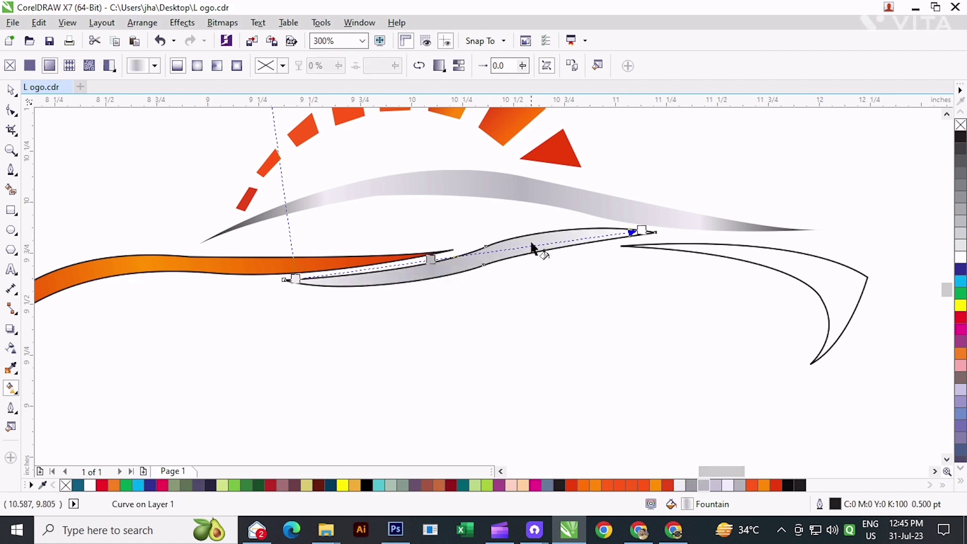
click(728, 485)
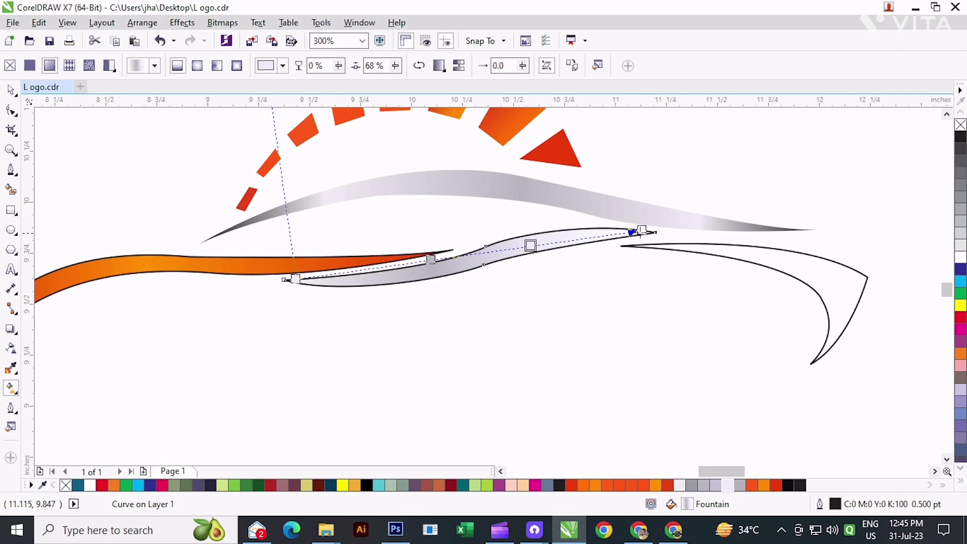
click(642, 231)
click(788, 485)
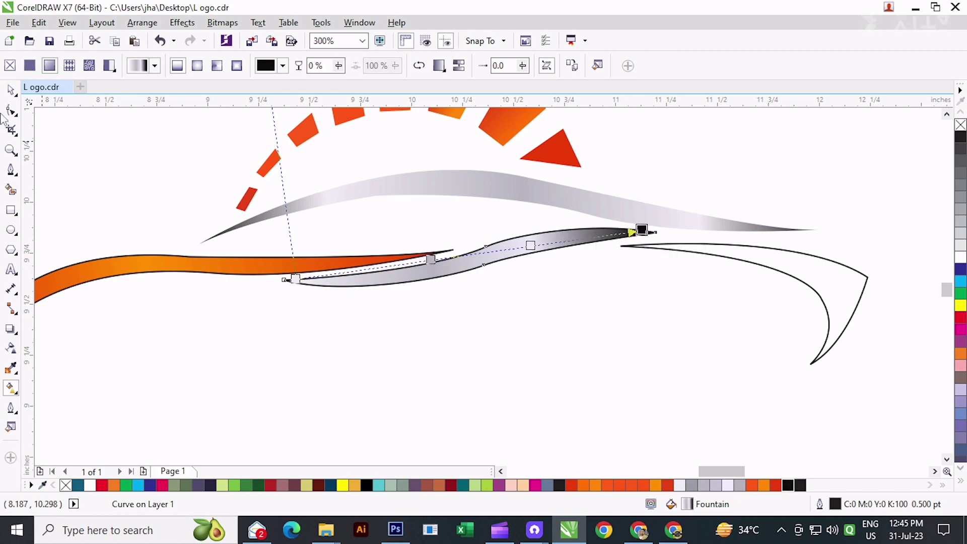
Extend the S-shaped curve's gradient so that its black end lies beyond the rear tip, lightening the dark area
key(space)
click(567, 374)
scroll(400, 261, down, 2)
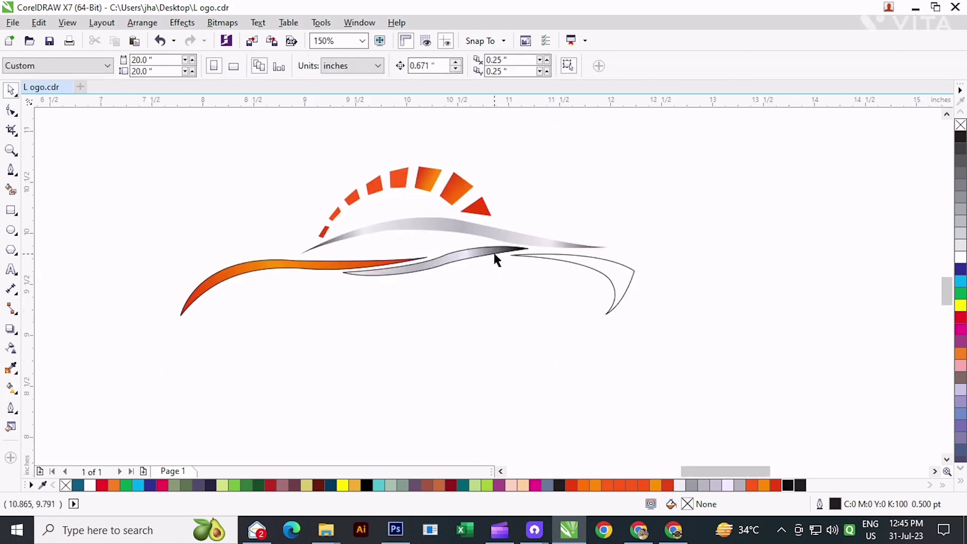
click(494, 252)
click(11, 349)
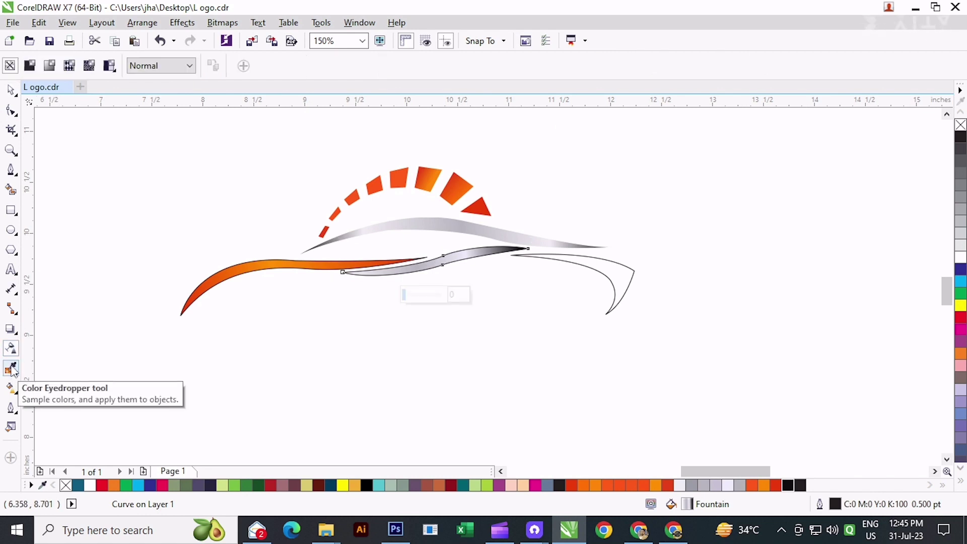
click(11, 369)
click(11, 388)
scroll(522, 249, up, 2)
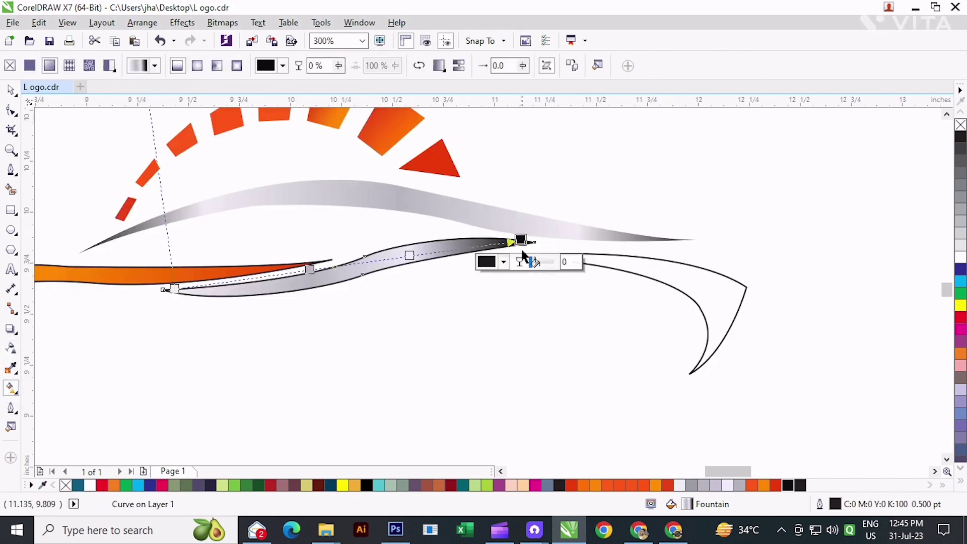
drag(519, 243, 569, 230)
click(10, 92)
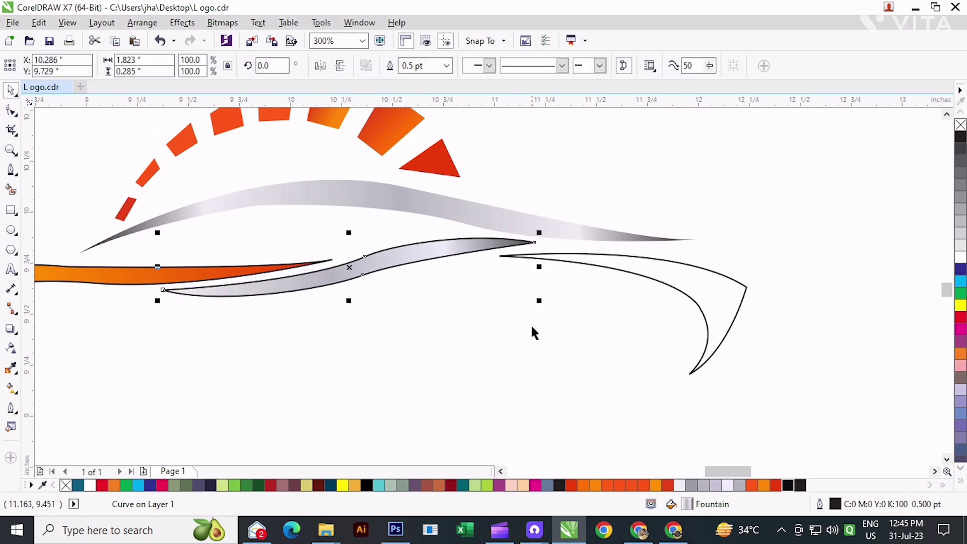
click(493, 320)
Apply a linear gradient to the unfilled rear fender shape, running from near its front tip to beyond its rear edge
scroll(491, 321, down, 2)
click(583, 311)
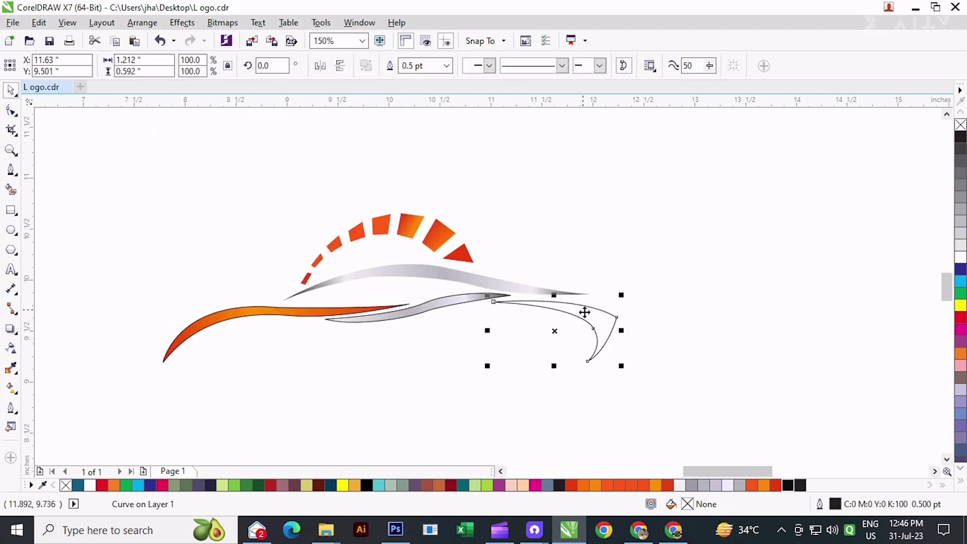
click(11, 388)
scroll(563, 301, up, 2)
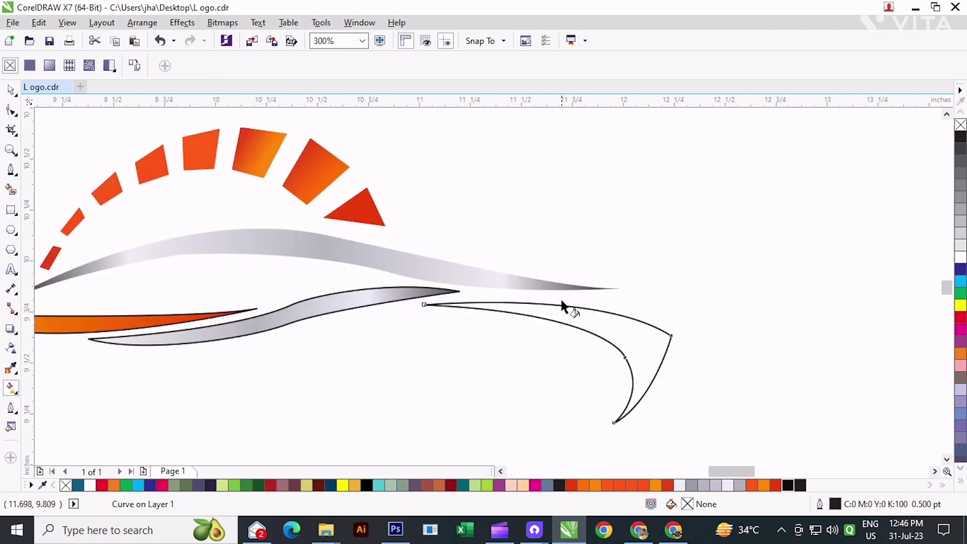
drag(489, 302, 694, 379)
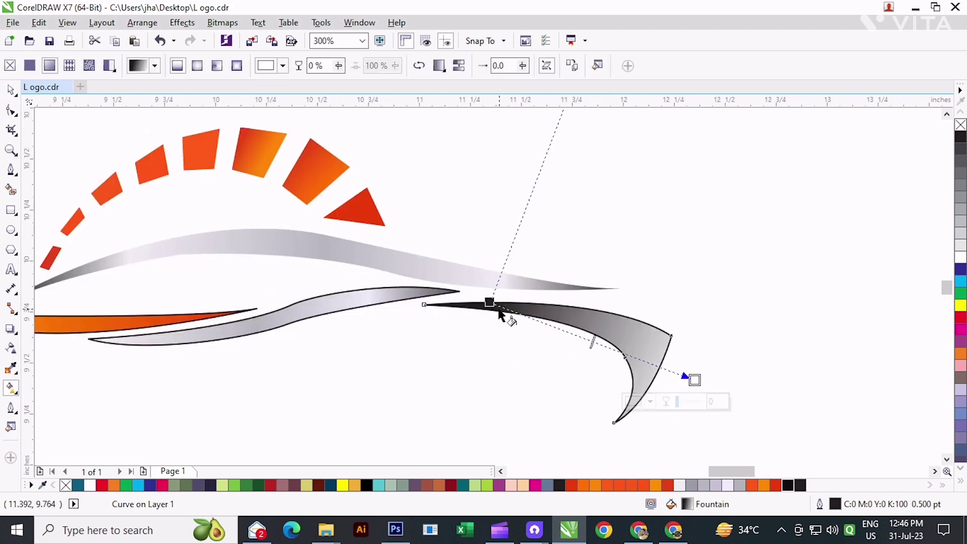
drag(490, 302, 463, 297)
Colour the rear fender's gradient orange at the front and red at the rear, with a deeper orange stop at 43%
click(595, 485)
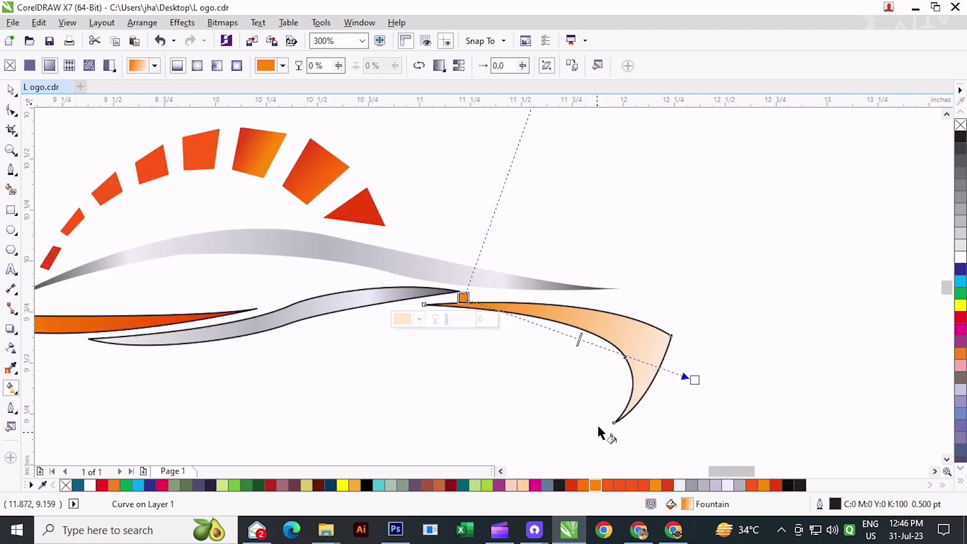
click(693, 379)
click(668, 484)
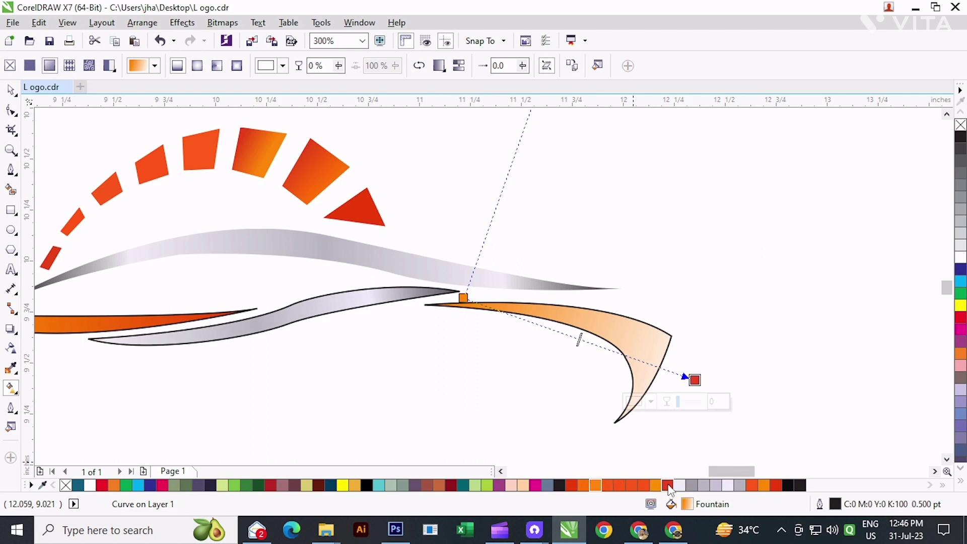
double_click(565, 332)
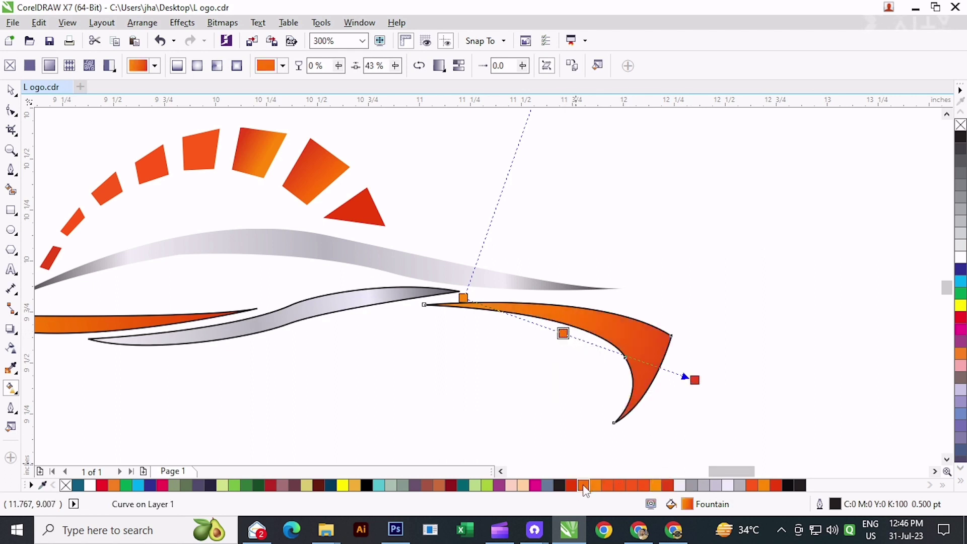
click(10, 90)
Remove the outlines from all the car logo shapes
scroll(484, 264, down, 2)
click(651, 345)
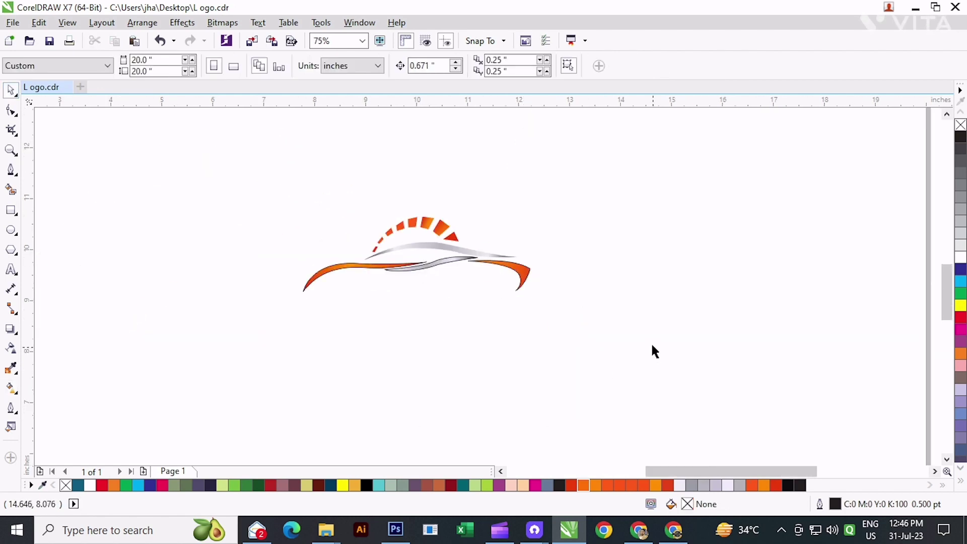
drag(712, 341, 183, 183)
right_click(66, 485)
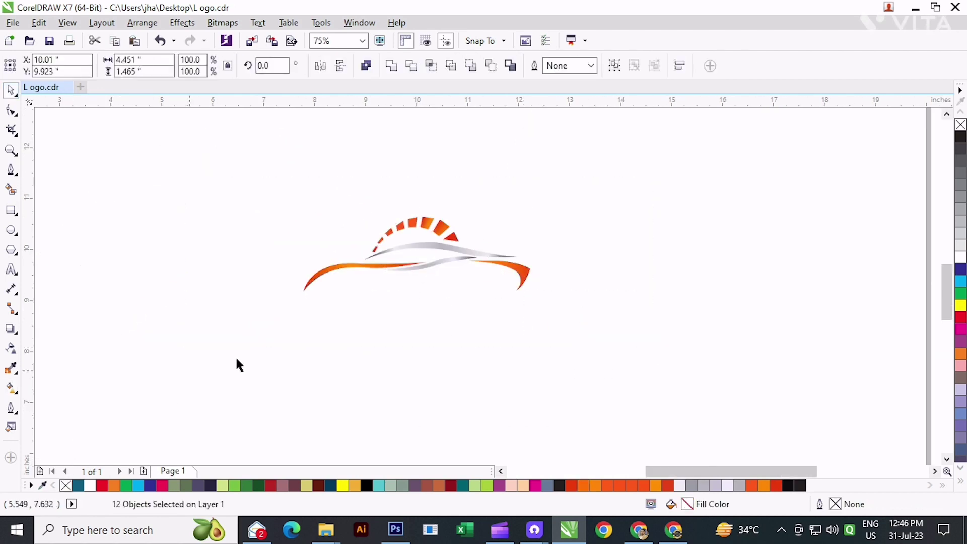
click(235, 356)
Draw a circle about 0.81 inches in diameter under the front fender curve for the front wheel
scroll(442, 235, up, 1)
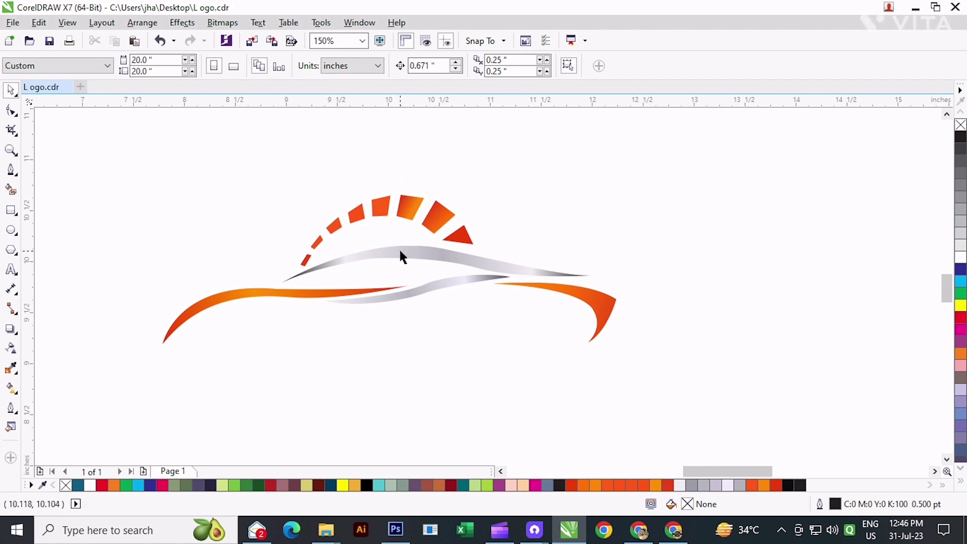
drag(375, 323, 405, 264)
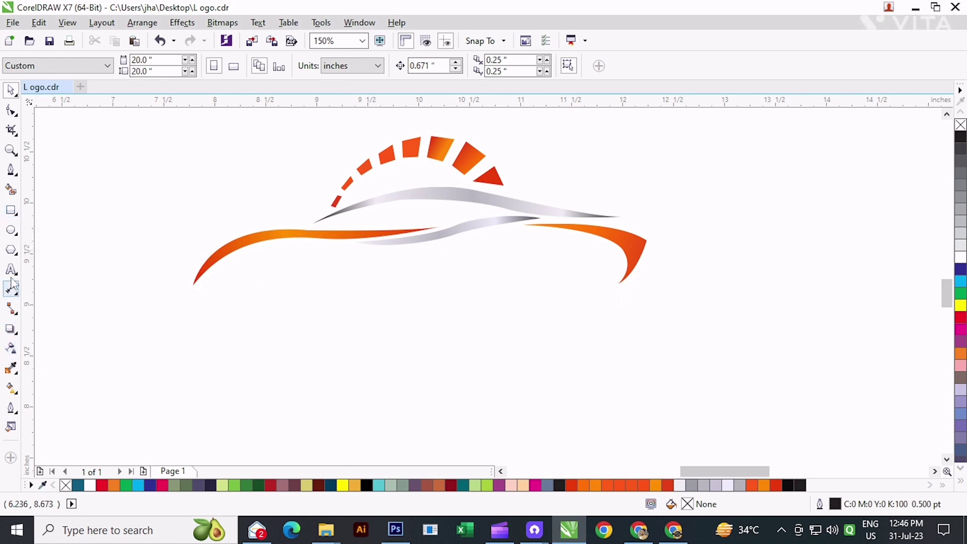
click(11, 230)
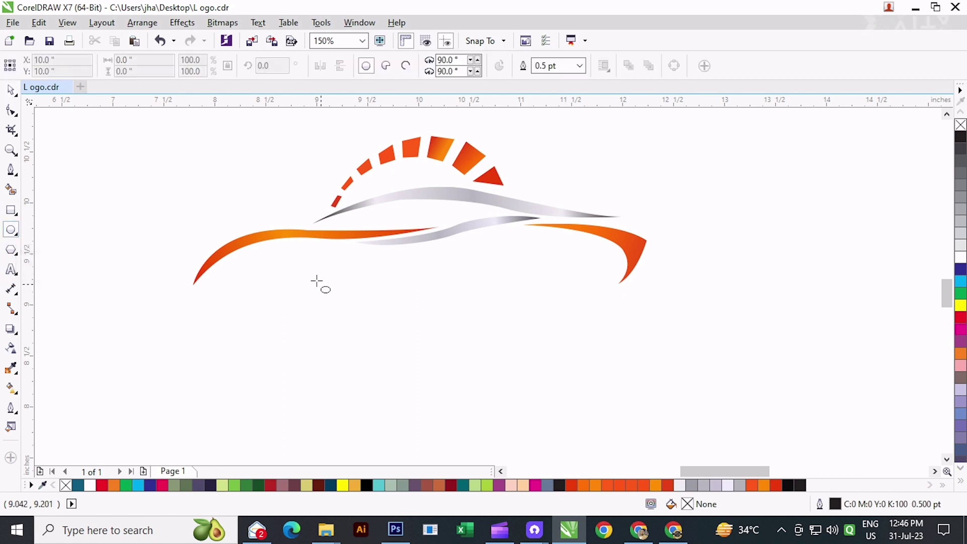
drag(262, 257, 345, 328)
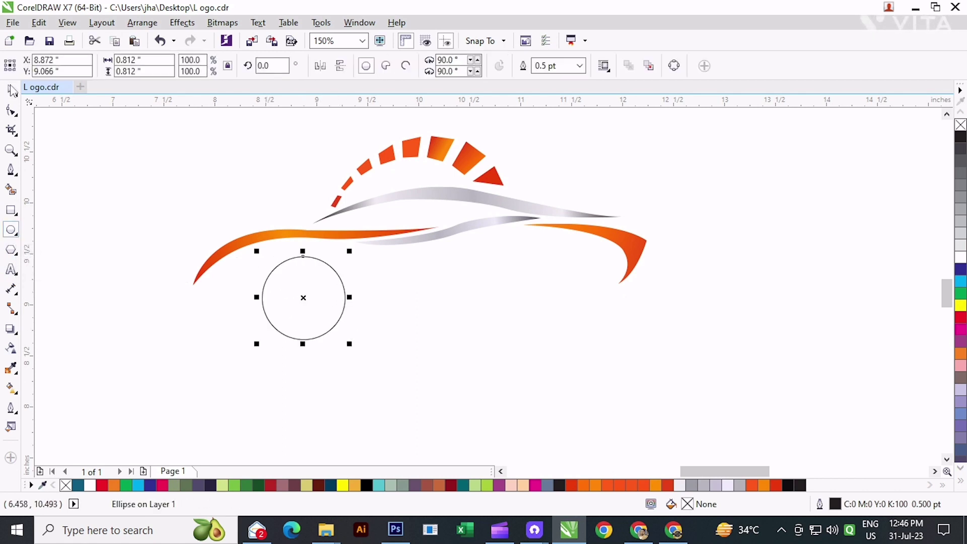
click(11, 90)
Shrink the wheel circle to about 0.72 inches and fit it under the front fender, centred at about X 8.63, Y 9.21 inches
drag(301, 300, 281, 291)
drag(329, 335, 324, 334)
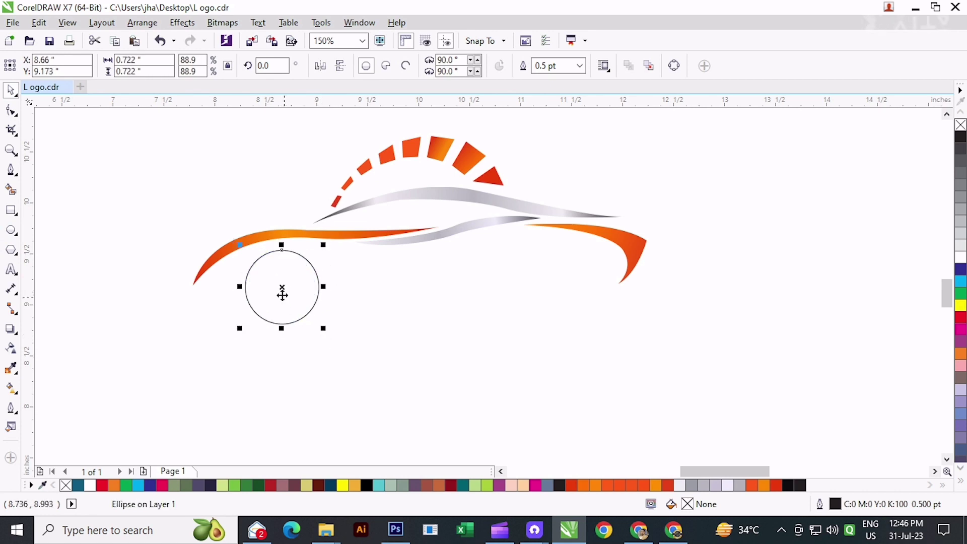
mouse_move(283, 292)
mouse_down()
mouse_move(284, 278)
mouse_move(305, 285)
mouse_move(291, 281)
mouse_up()
scroll(285, 274, up, 1)
click(290, 282)
scroll(286, 265, down, 1)
click(253, 230)
click(280, 288)
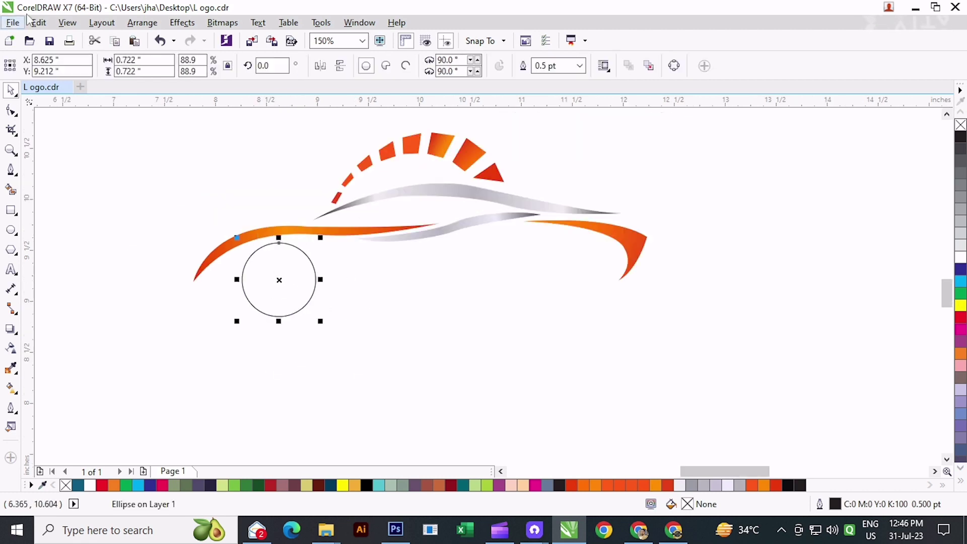
Copy and paste the wheel circle in place, and scale the copy down about its centre to form a smaller concentric circle
click(39, 22)
click(74, 120)
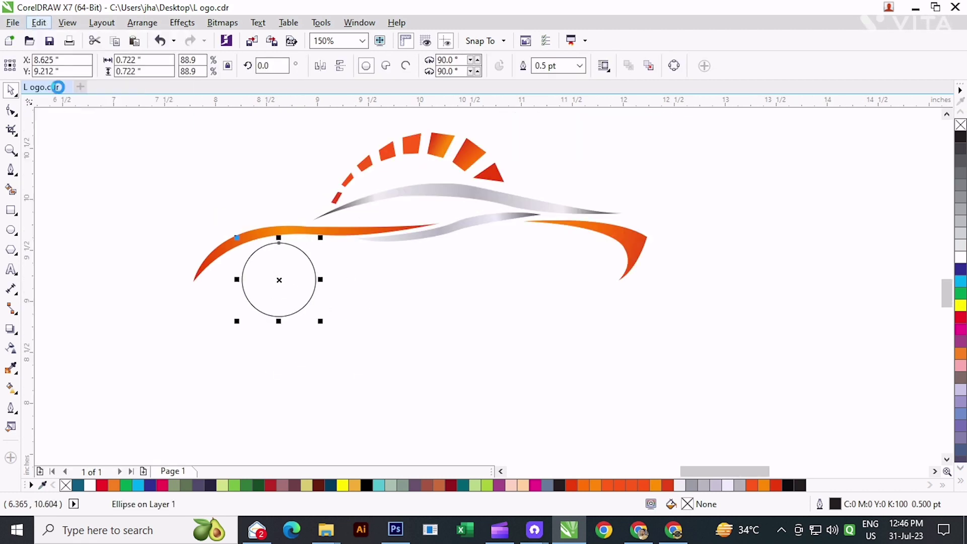
click(39, 22)
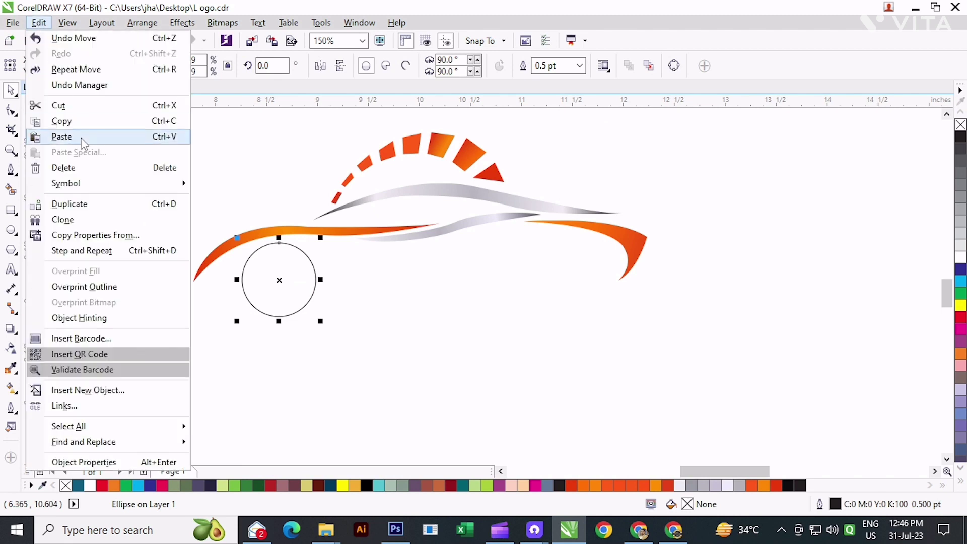
click(115, 137)
scroll(303, 311, up, 2)
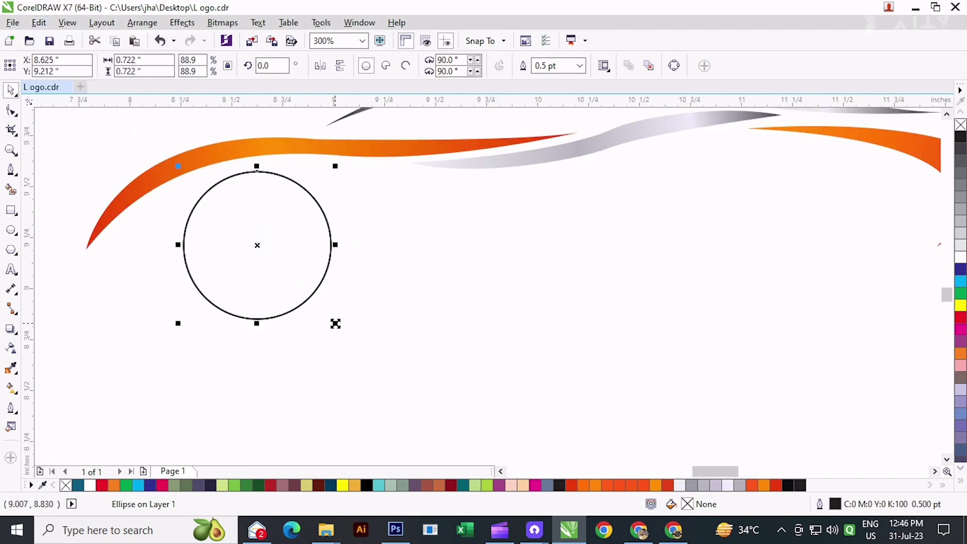
drag(336, 324, 320, 321)
drag(320, 321, 319, 320)
Create a filled ring from the area between the two concentric circles with the Smart Fill tool
click(375, 311)
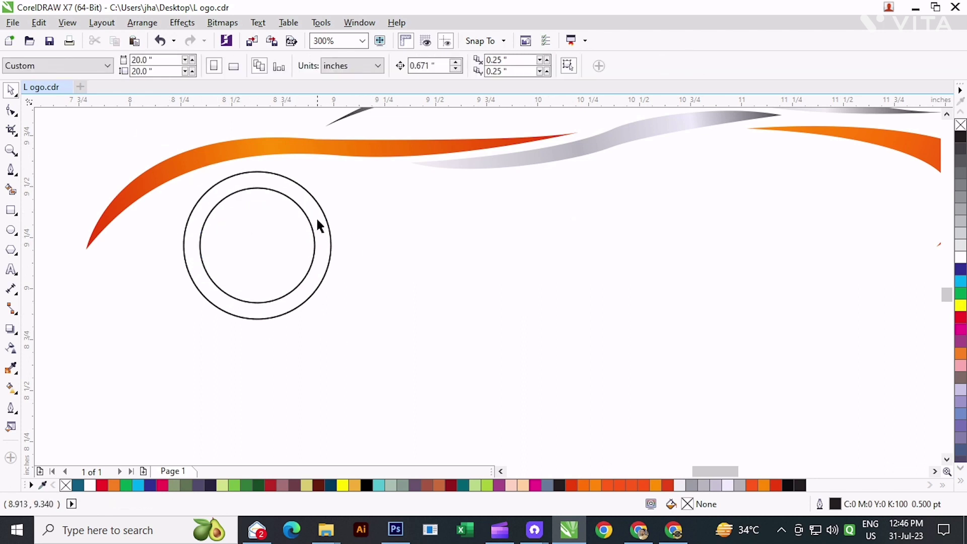
click(327, 273)
click(142, 358)
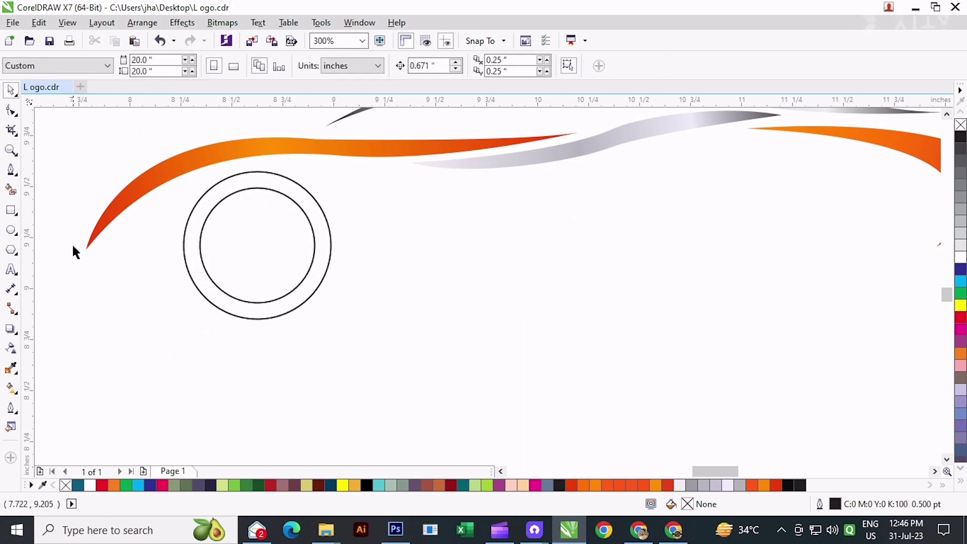
click(11, 190)
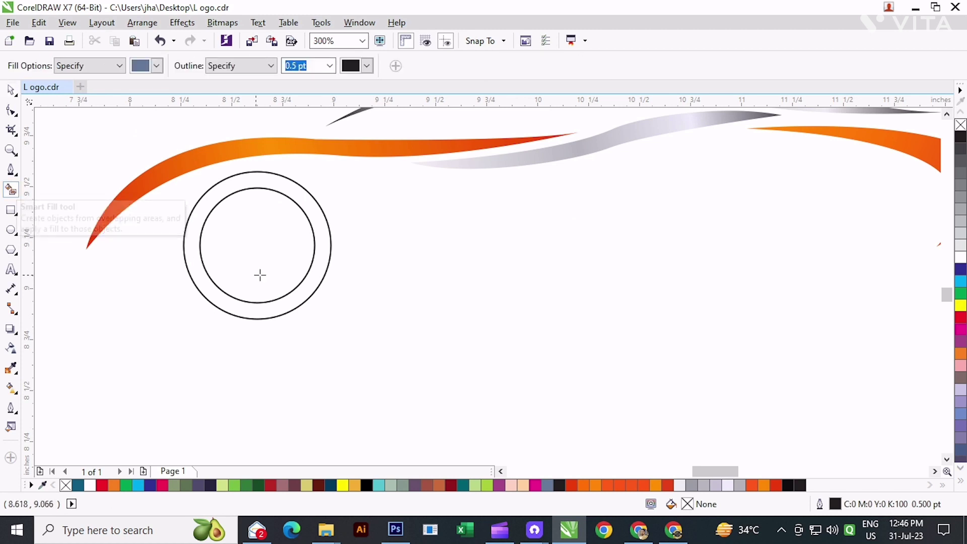
click(281, 305)
click(11, 89)
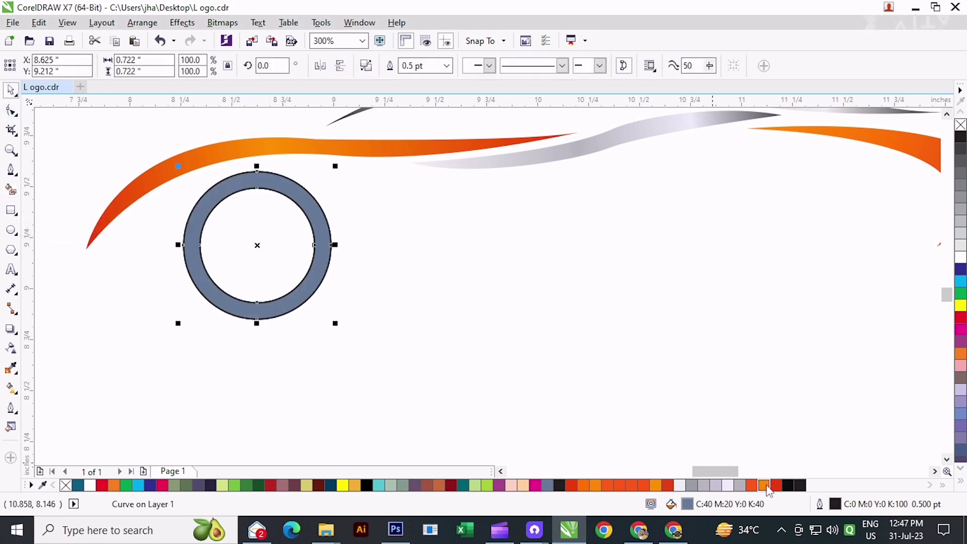
Recolour the wheel ring near-black (#0D0D0D)
click(788, 485)
click(499, 356)
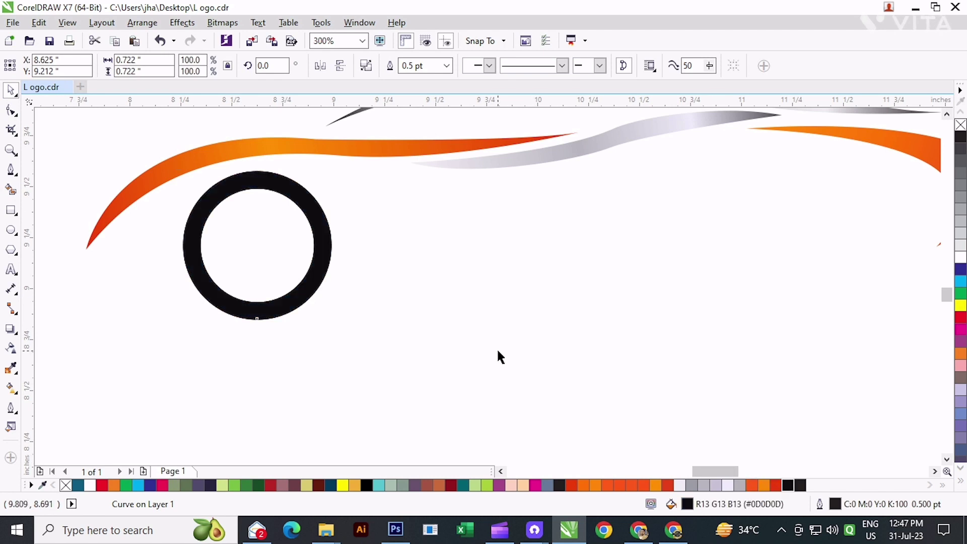
scroll(292, 277, down, 2)
scroll(302, 290, up, 1)
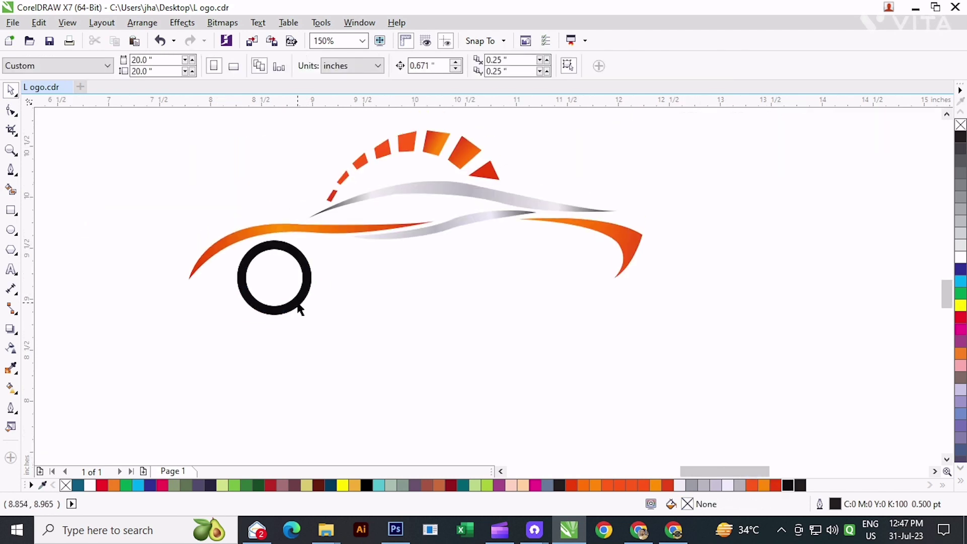
Recolour the wheel ring orange (#FF7204), and apply a vertical linear gradient to it with a red lower end
click(300, 308)
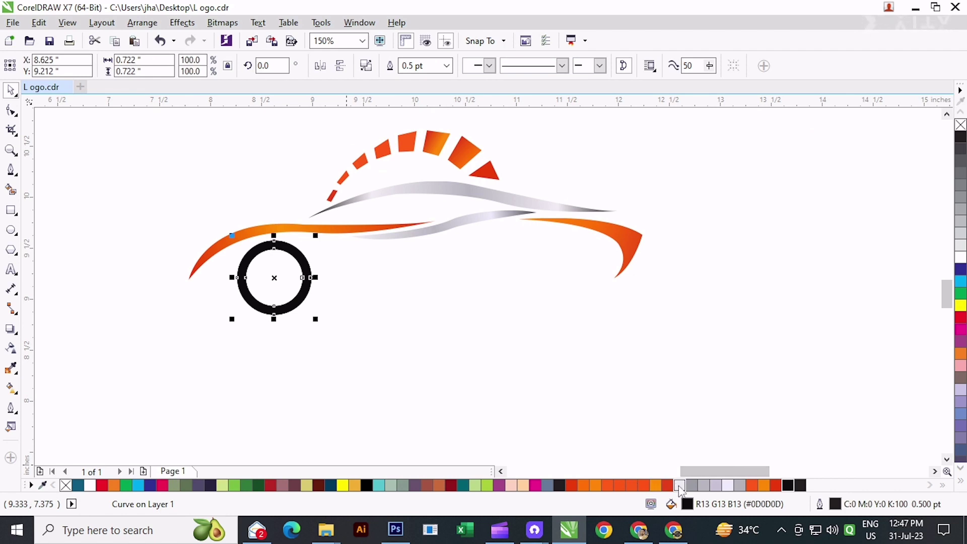
click(587, 487)
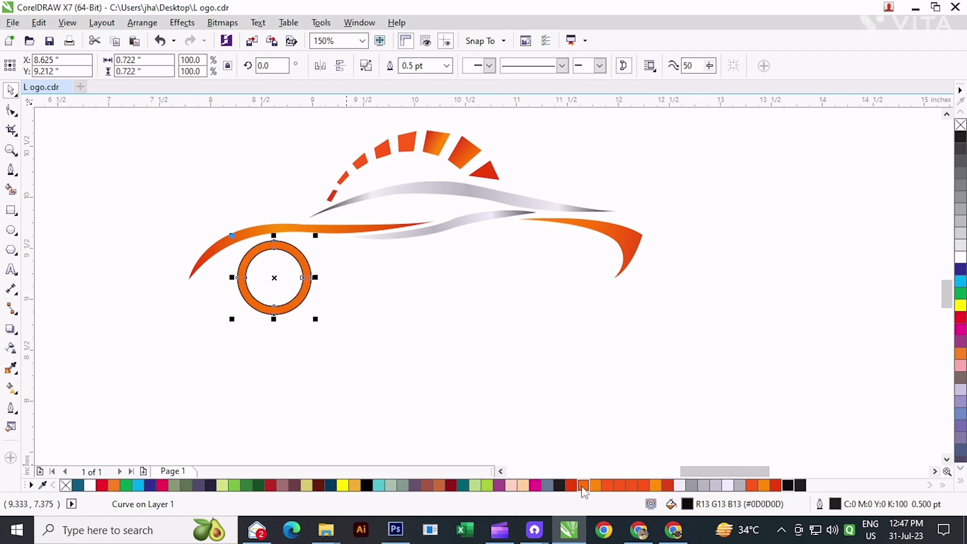
click(422, 378)
scroll(267, 274, up, 2)
click(301, 216)
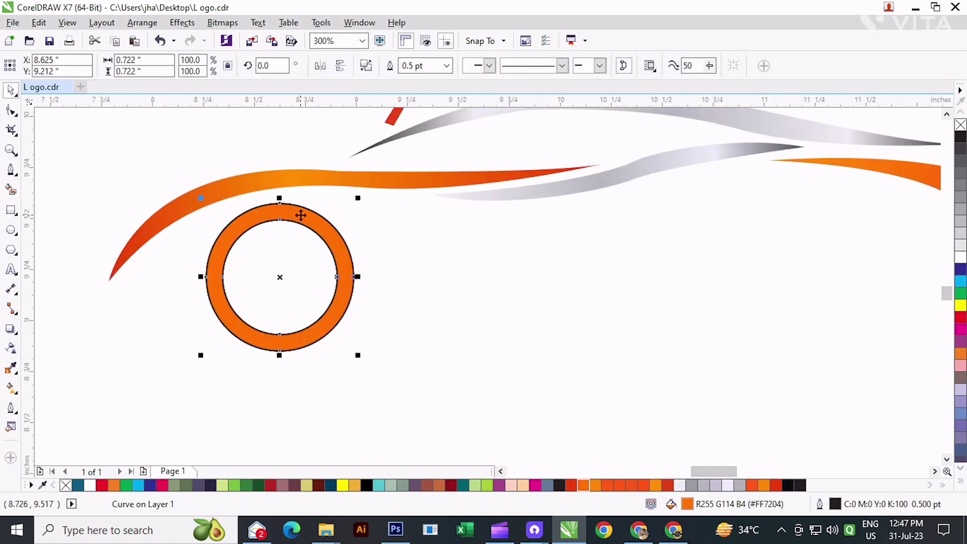
click(11, 388)
drag(272, 207, 272, 350)
click(668, 485)
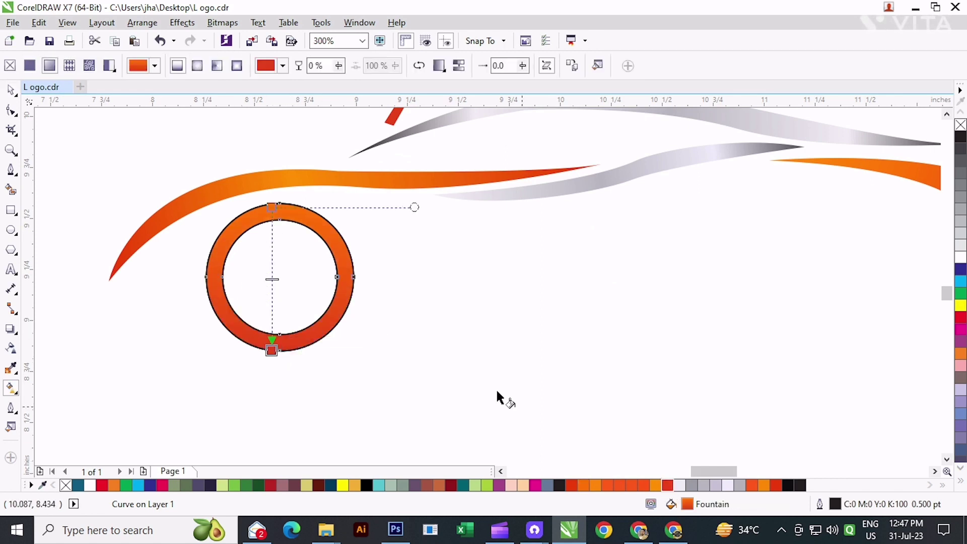
Lower the ring gradient's start to the inner circle's top, recolour it lighter orange, and add an orange stop at 42%
drag(272, 207, 272, 220)
click(608, 485)
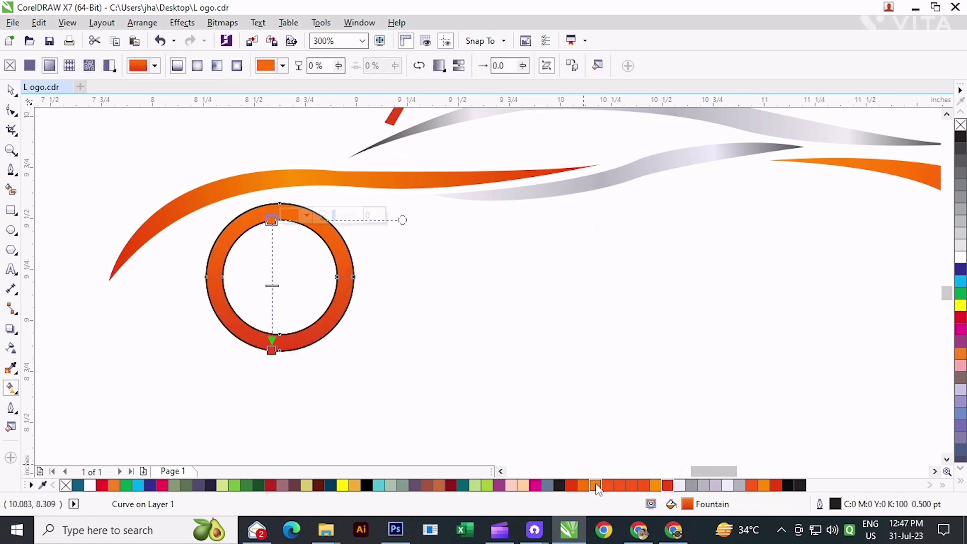
double_click(272, 275)
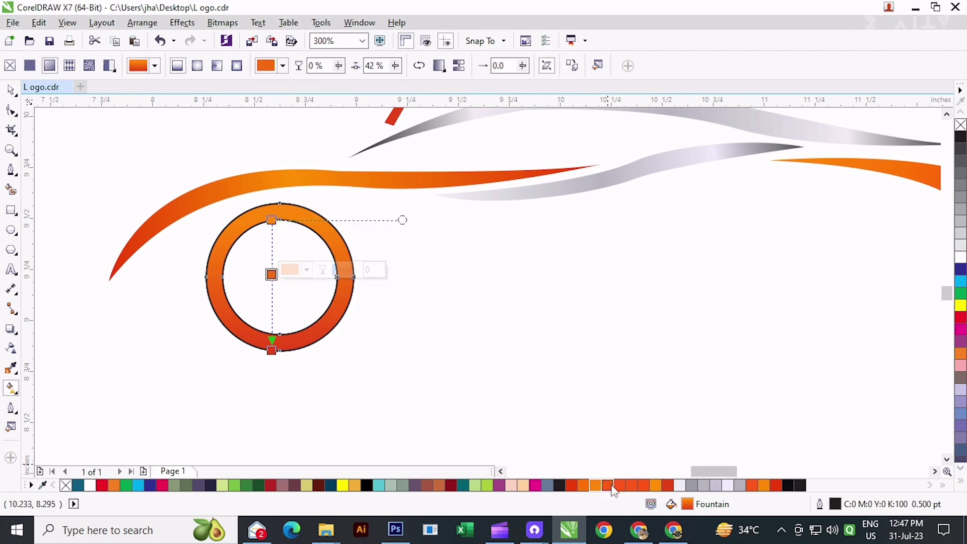
click(656, 486)
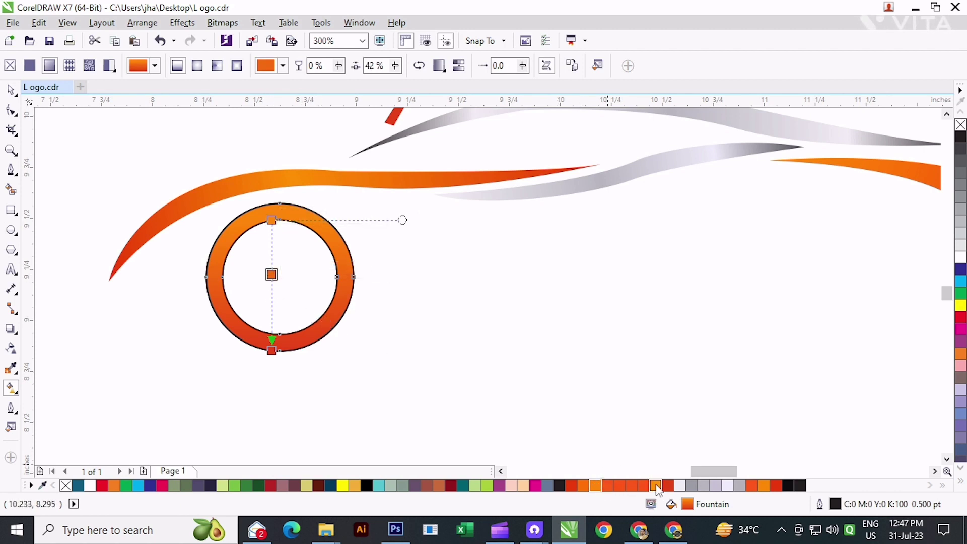
Remove the outlines from the wheel ring and its circles
click(11, 93)
drag(448, 395, 210, 213)
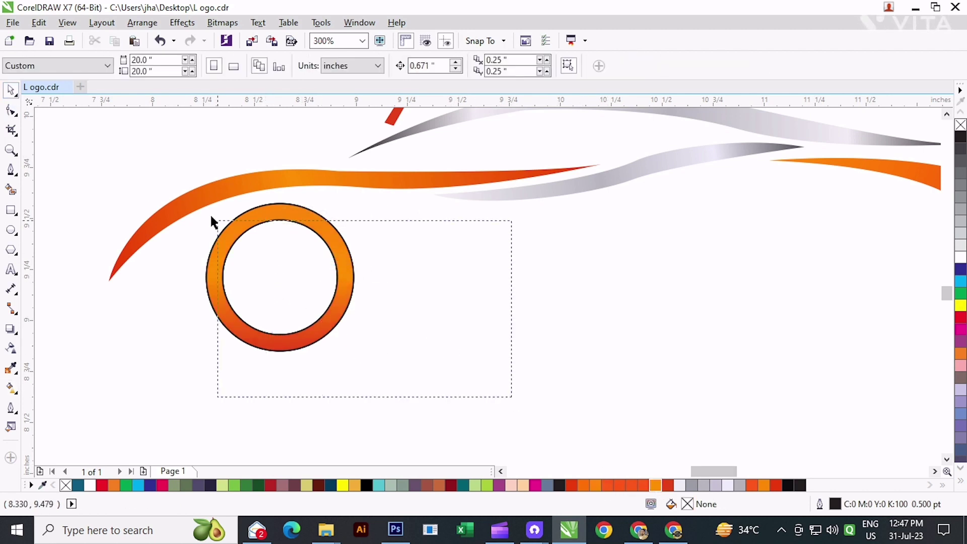
right_click(65, 486)
click(116, 389)
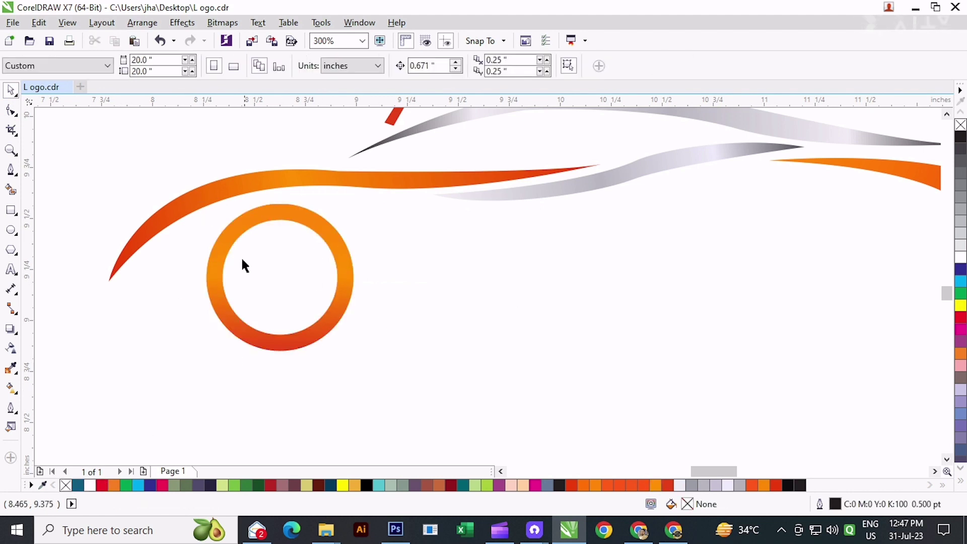
Draw a thin vertical rectangle about 0.024 by 0.285 inches from the ring's inner top edge down to the wheel's centre
click(298, 281)
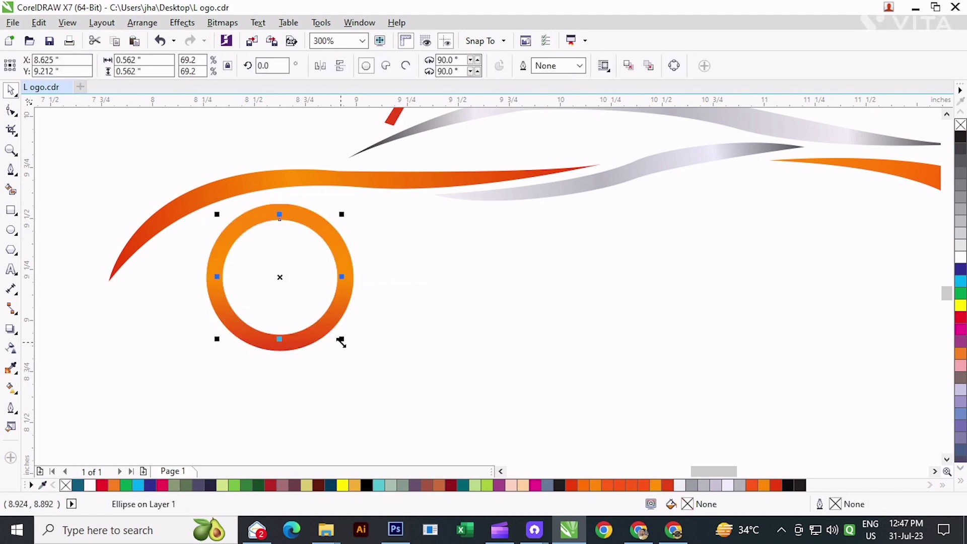
scroll(346, 340, up, 2)
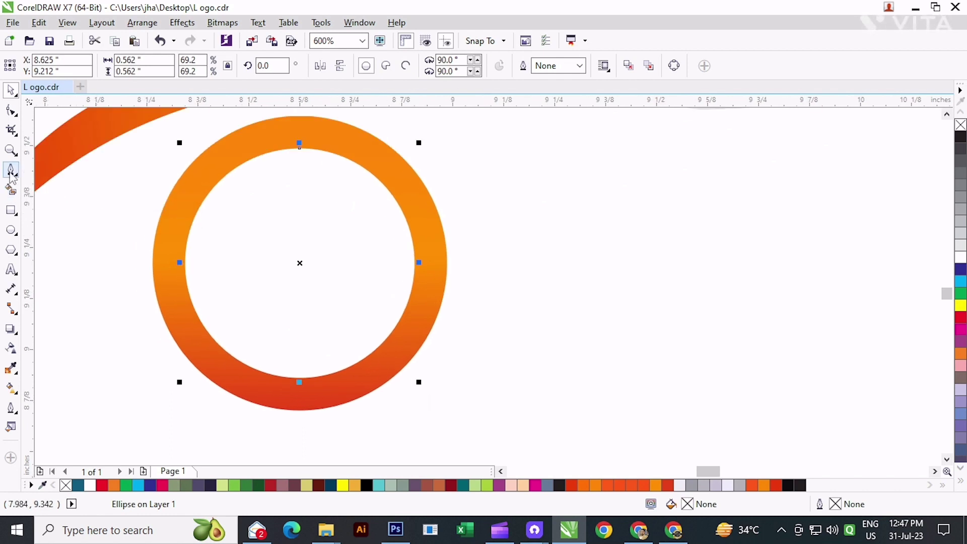
click(11, 212)
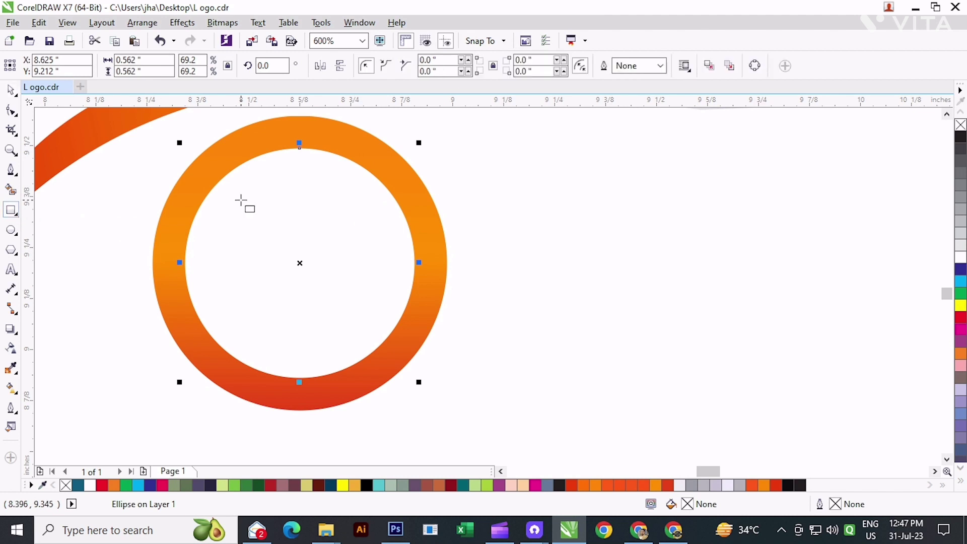
drag(299, 148, 309, 265)
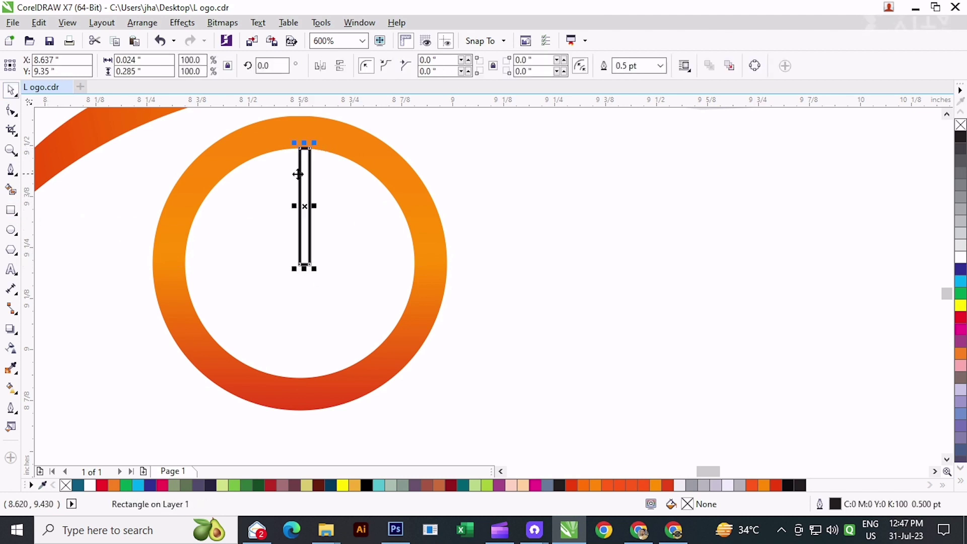
Convert the thin rectangle to curves for node editing
click(11, 111)
scroll(304, 149, up, 1)
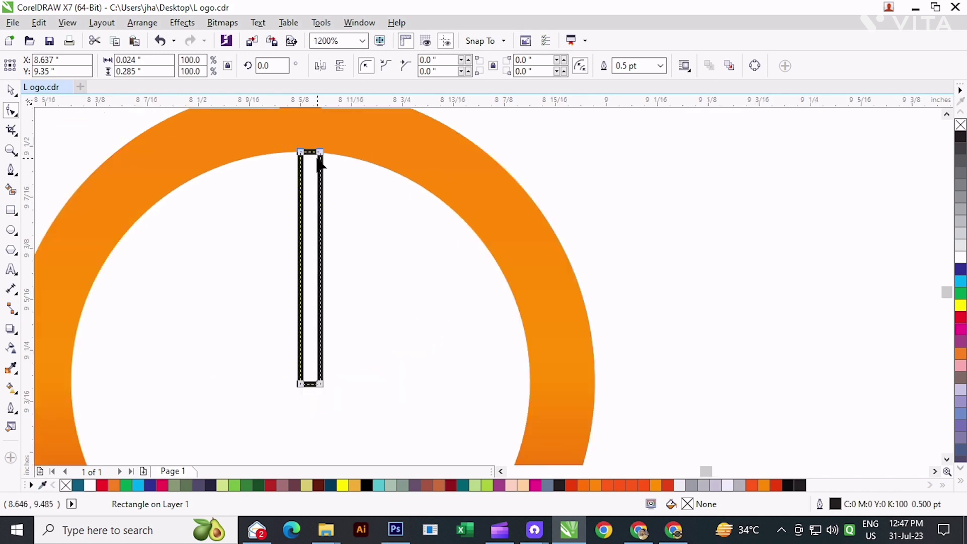
click(143, 23)
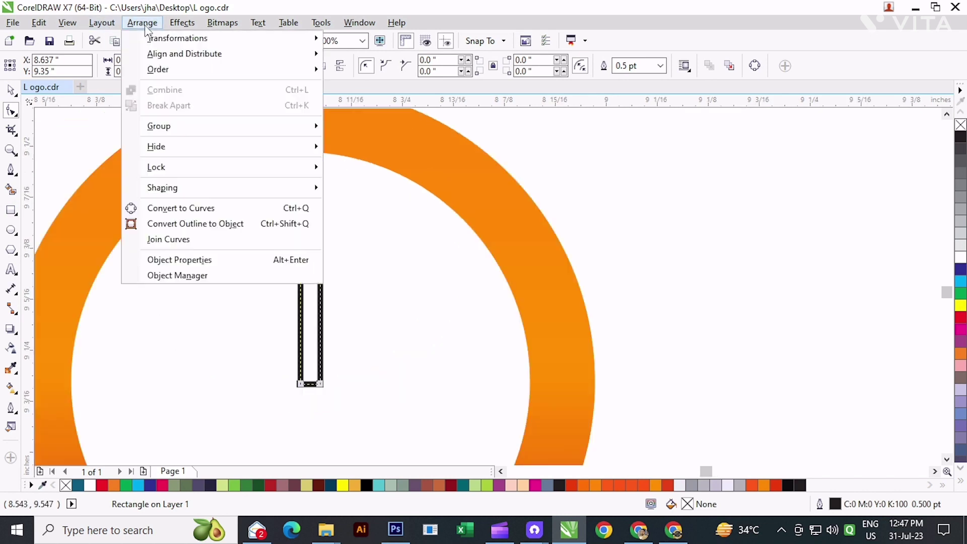
click(170, 208)
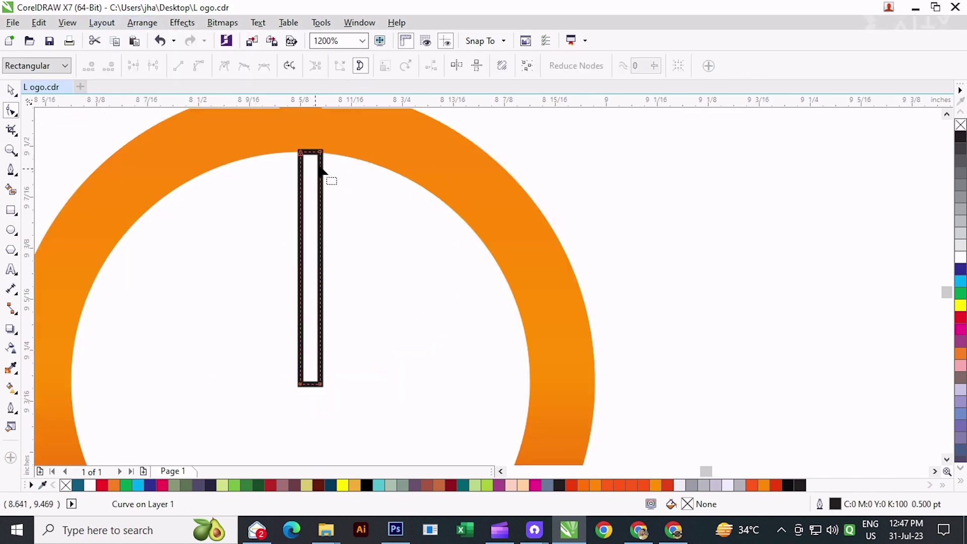
Move the spoke's upper corner nodes together so that its top tapers to a narrow point
scroll(328, 173, up, 1)
drag(322, 152, 297, 157)
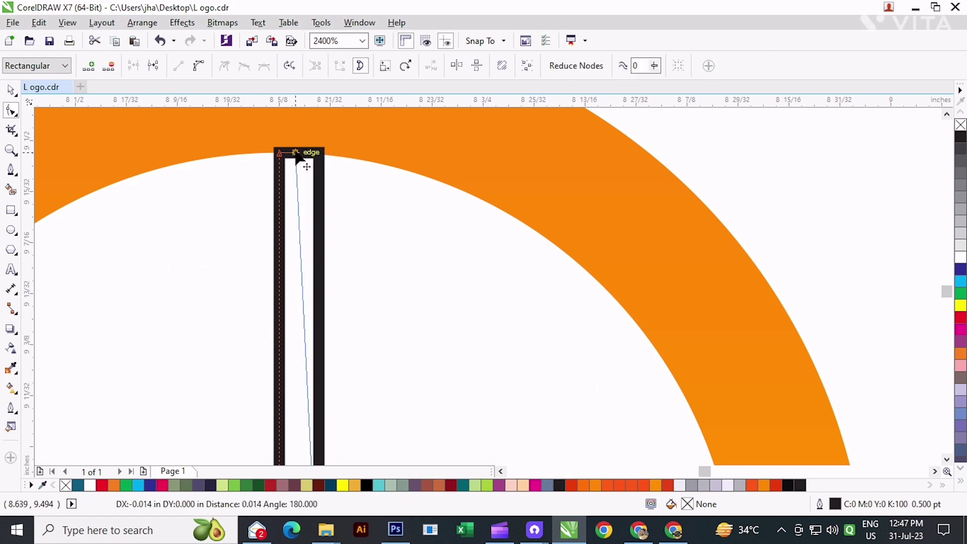
drag(296, 157, 296, 153)
scroll(258, 190, down, 2)
scroll(282, 190, up, 2)
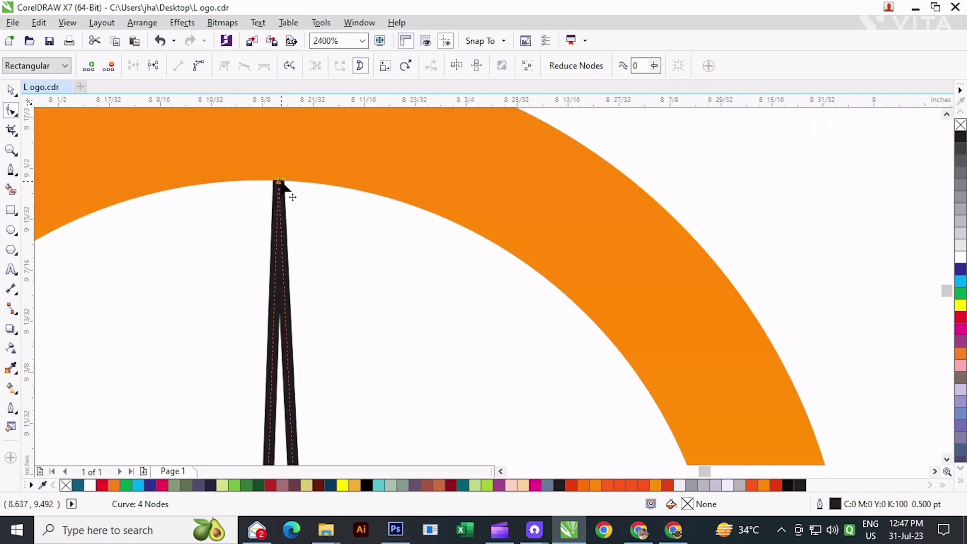
click(9, 92)
scroll(216, 201, down, 2)
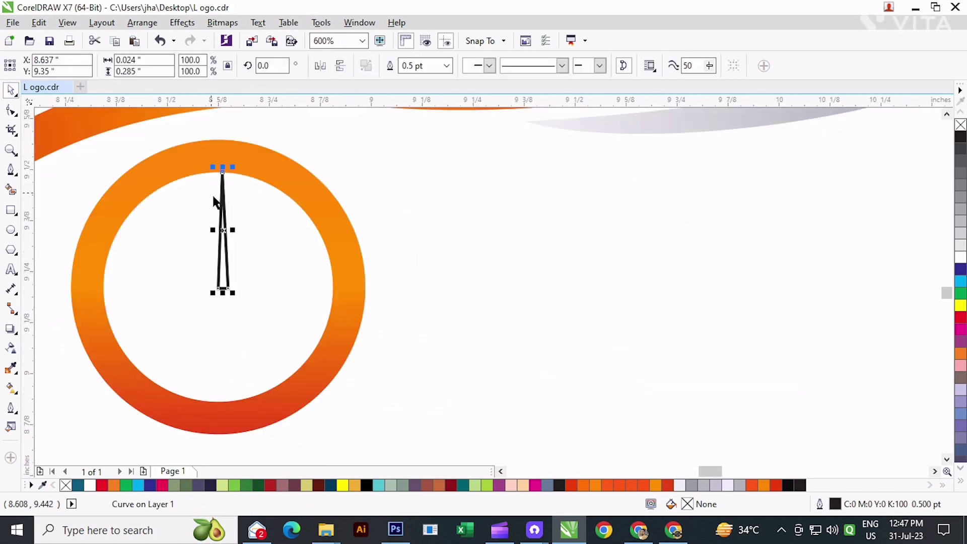
click(530, 274)
Spread the spoke's lower corner nodes outward to widen its base to about 0.079 inches
click(11, 111)
scroll(230, 285, up, 1)
click(223, 284)
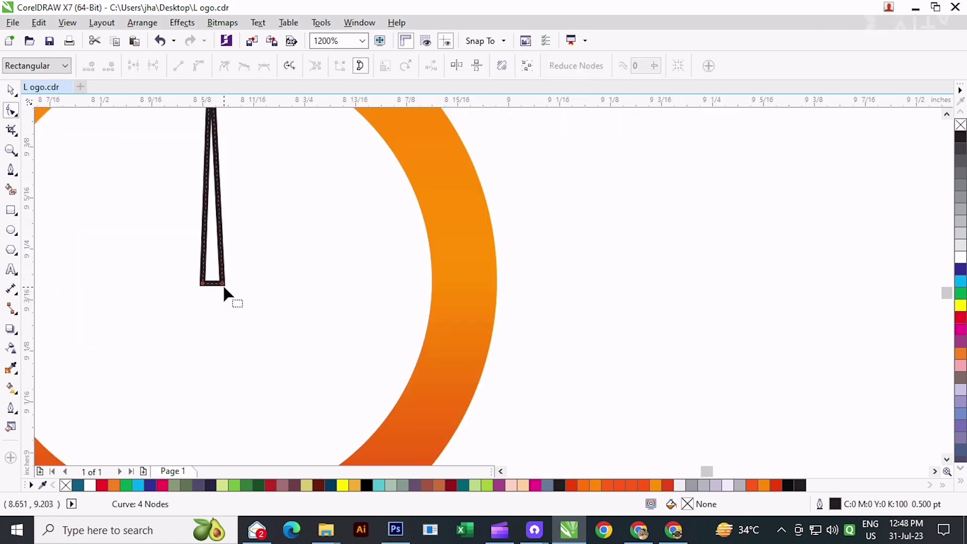
drag(223, 284, 178, 283)
scroll(208, 308, down, 1)
scroll(224, 330, up, 1)
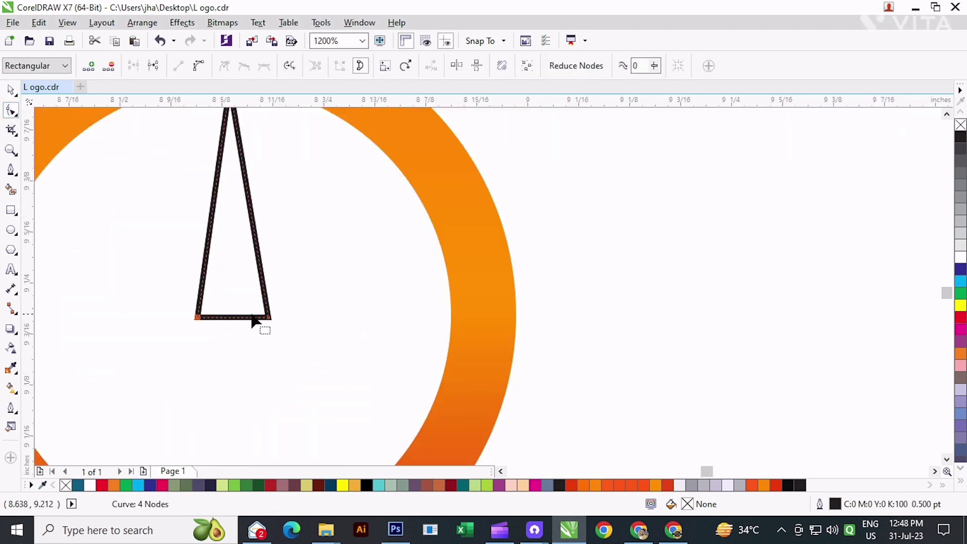
drag(270, 320, 263, 319)
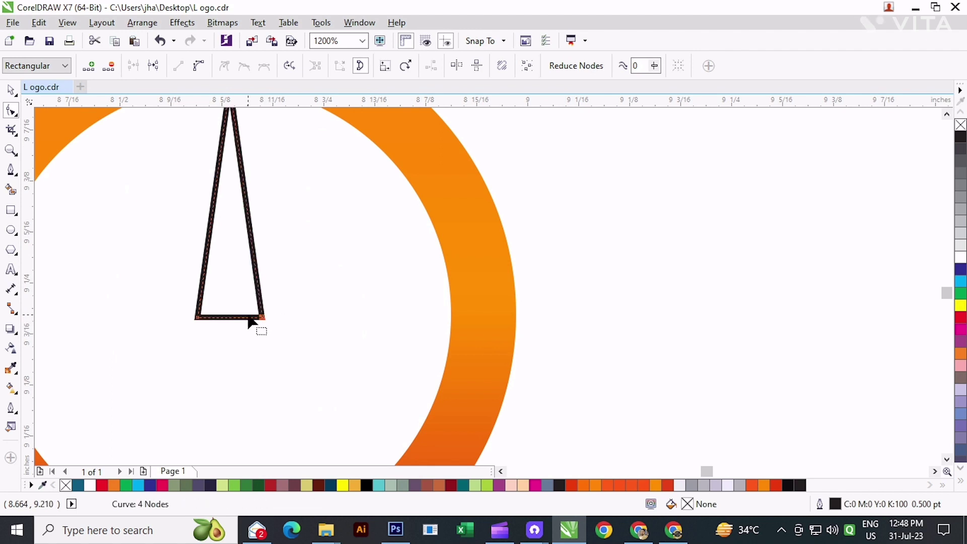
click(198, 318)
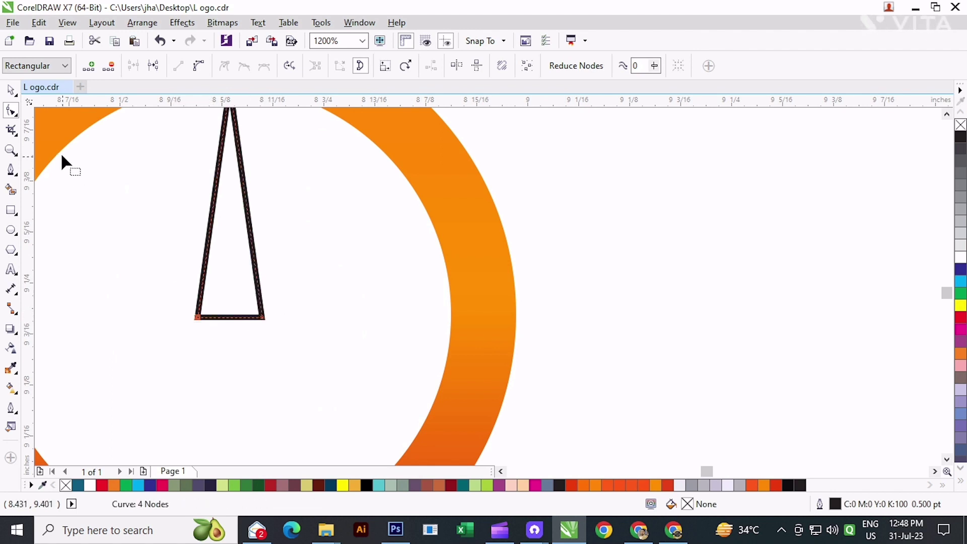
Mirror the tapered spoke vertically so that its wide end meets the ring and its point faces the wheel's centre
click(11, 89)
scroll(449, 309, down, 1)
click(355, 260)
click(355, 255)
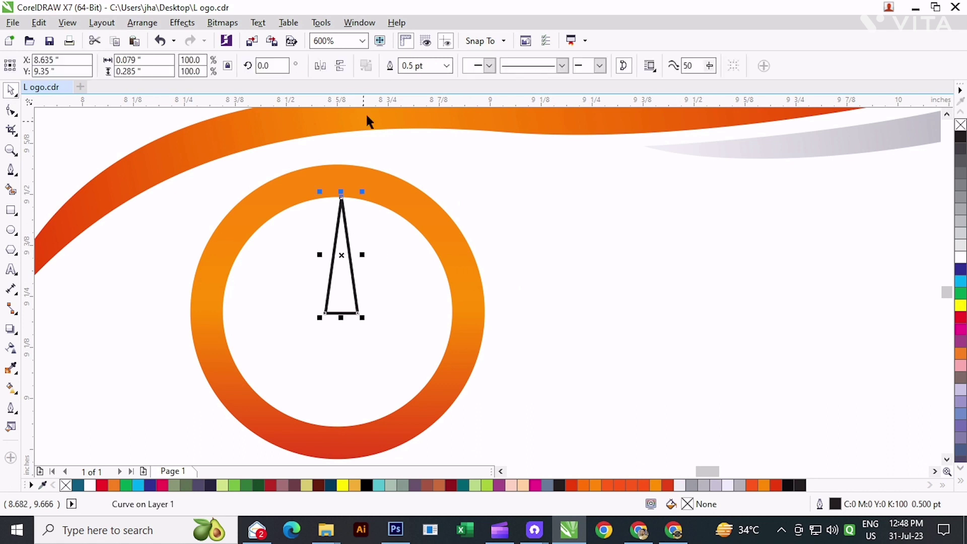
click(340, 68)
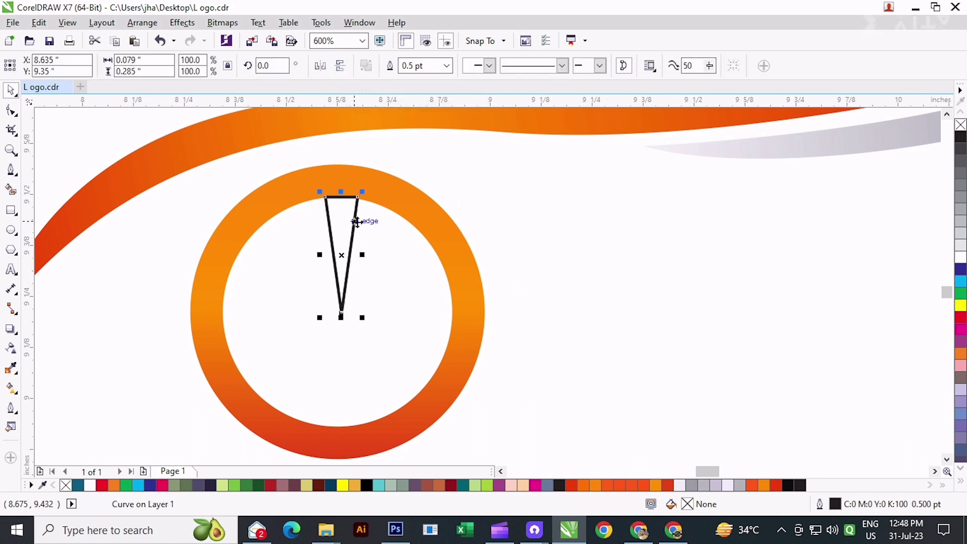
Align the spoke horizontally with the centre of the wheel ring
shift+click(386, 194)
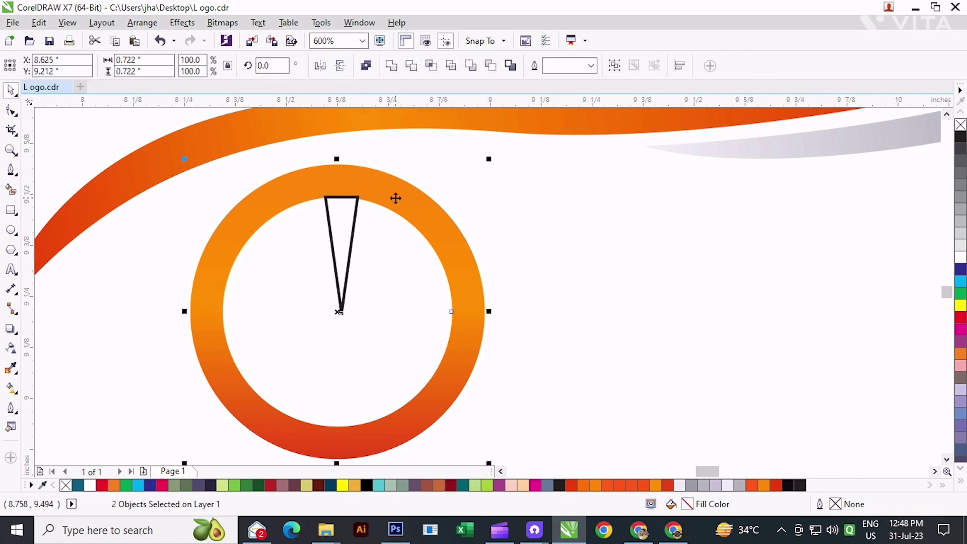
key(c)
click(574, 256)
click(341, 252)
click(397, 286)
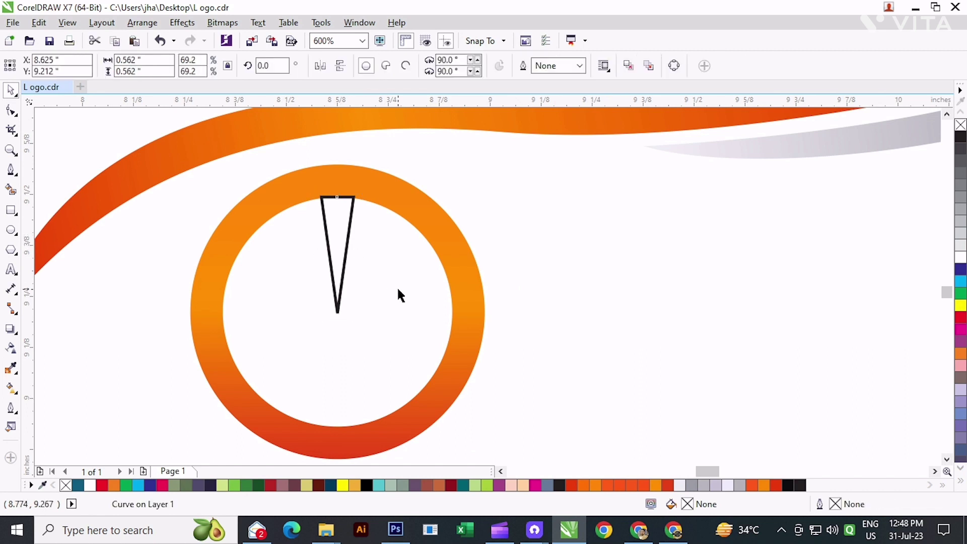
Move the spoke's rotation centre to its pointed tip at the wheel's centre
click(339, 216)
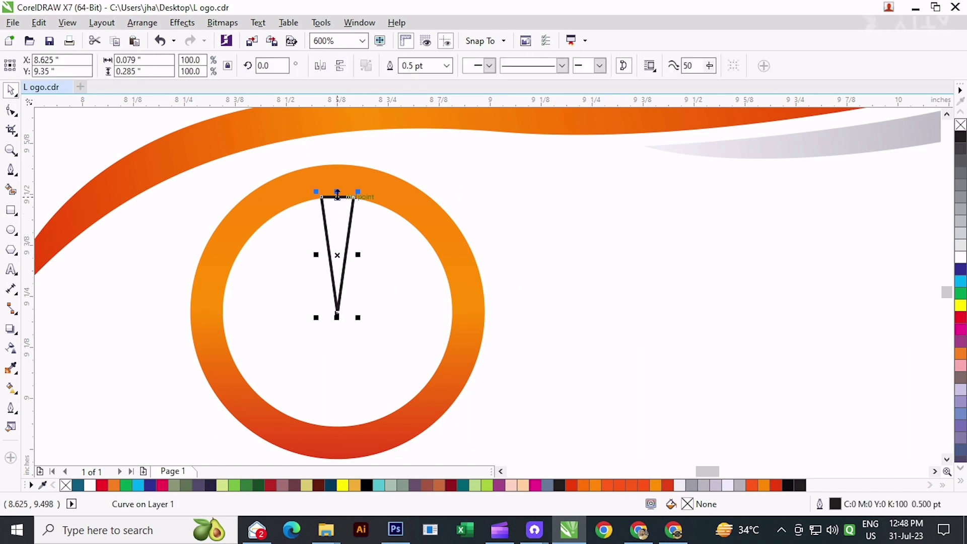
click(341, 244)
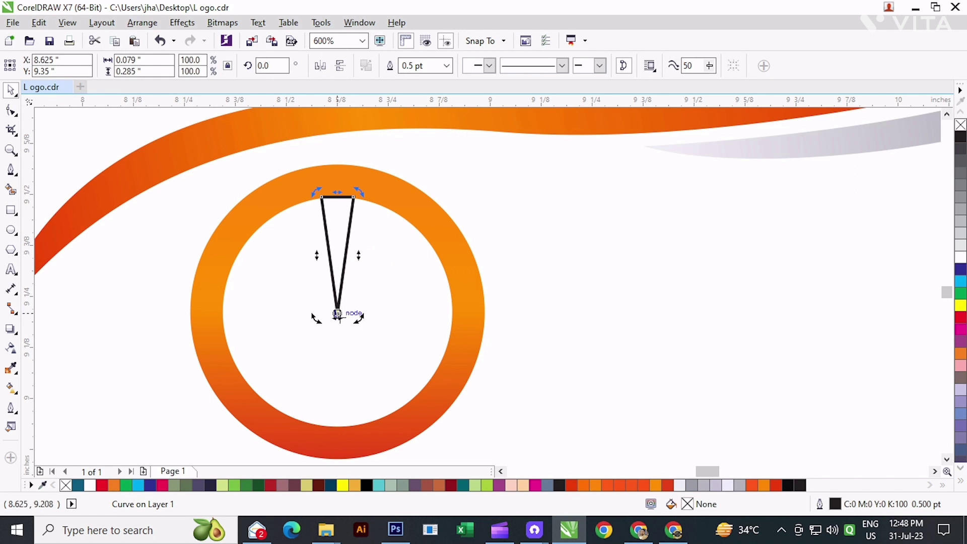
drag(338, 325, 339, 322)
Make a clockwise rotated copy of the spoke about 57° away and repeat it four times around the wheel
drag(360, 197, 449, 267)
right_click(450, 267)
key(ctrl+r)
key(ctrl+r)
key(ctrl+r)
key(ctrl+r)
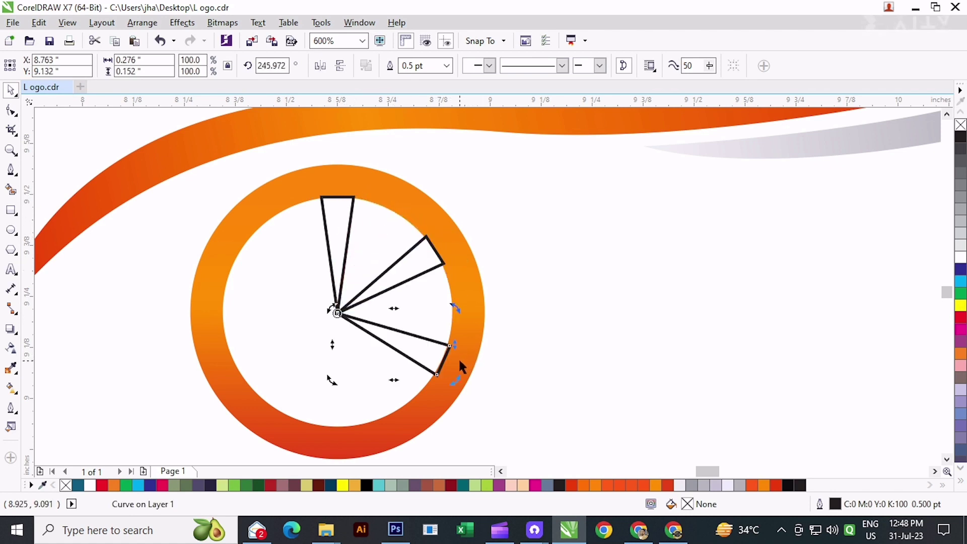
click(580, 334)
scroll(398, 274, down, 1)
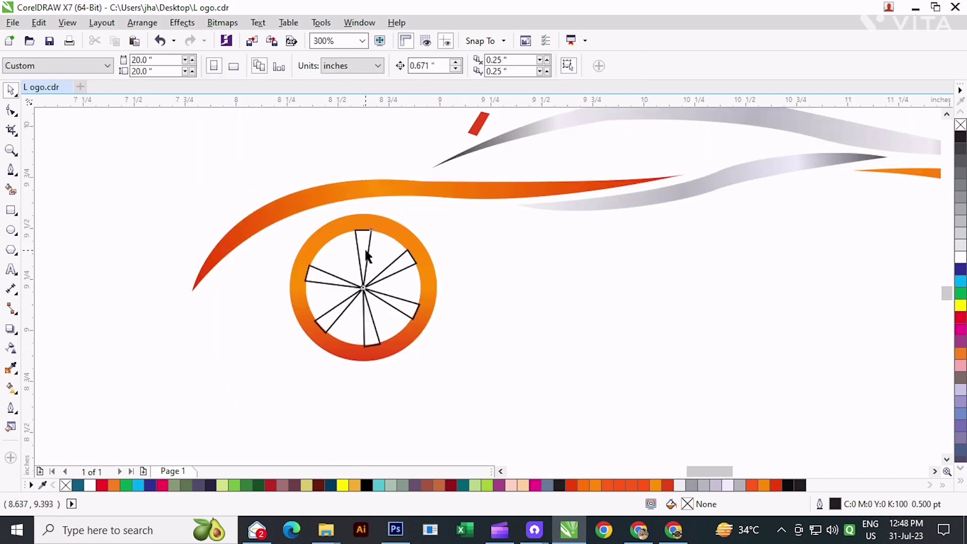
Rotate the upper-left spoke clockwise to about 68.3° to even out the gaps between the spokes
click(366, 256)
scroll(366, 267, up, 1)
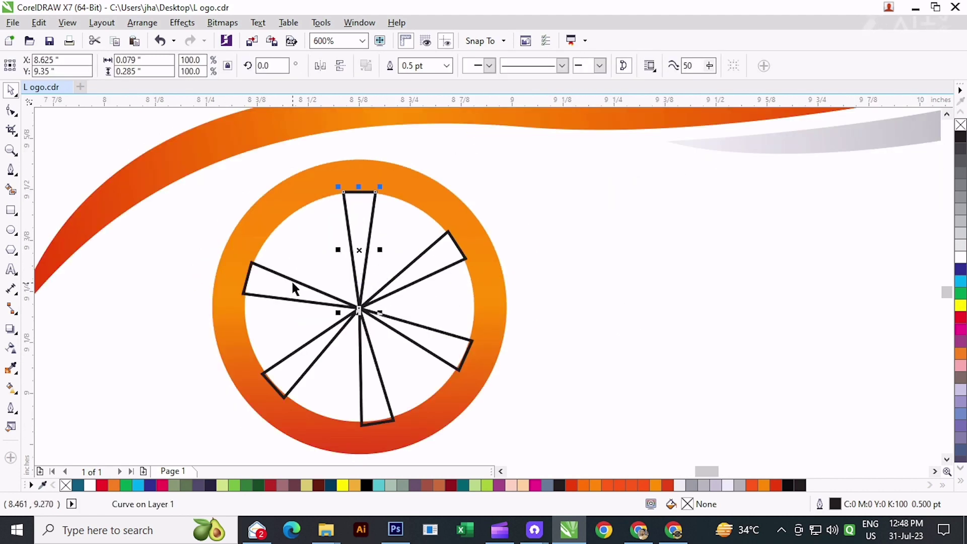
click(272, 277)
click(272, 276)
drag(241, 255, 249, 247)
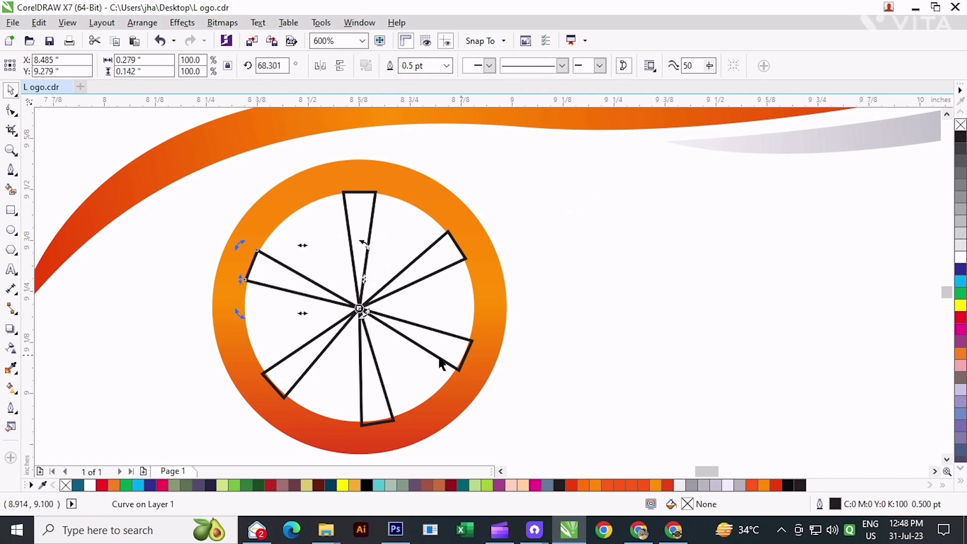
click(613, 326)
drag(612, 326, 525, 316)
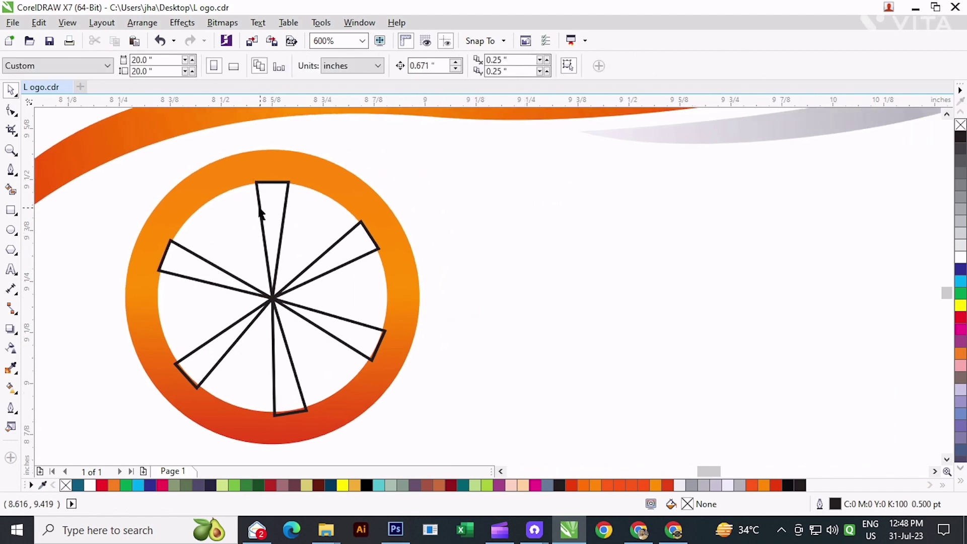
Apply a black-to-white linear gradient to the top spoke, running from its outer edge down towards the wheel's centre
click(277, 198)
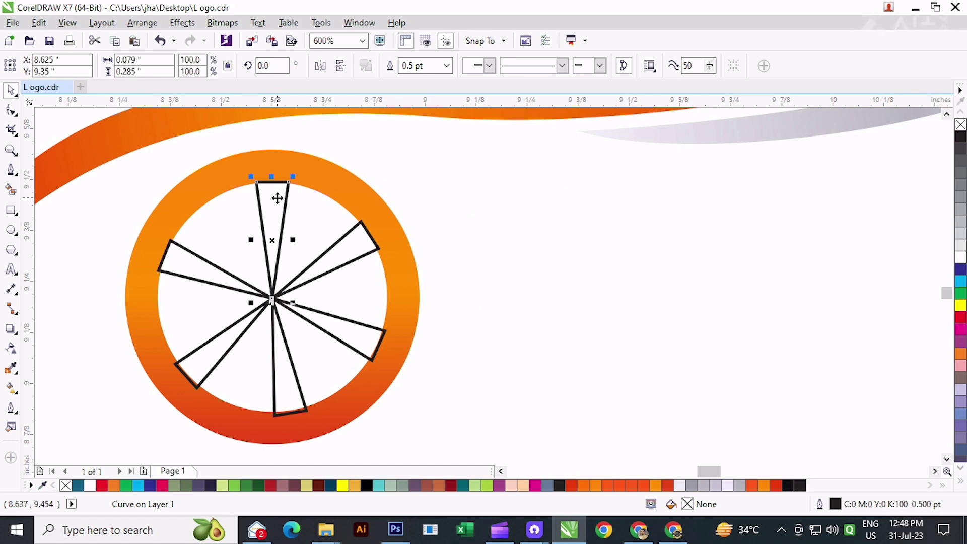
click(11, 388)
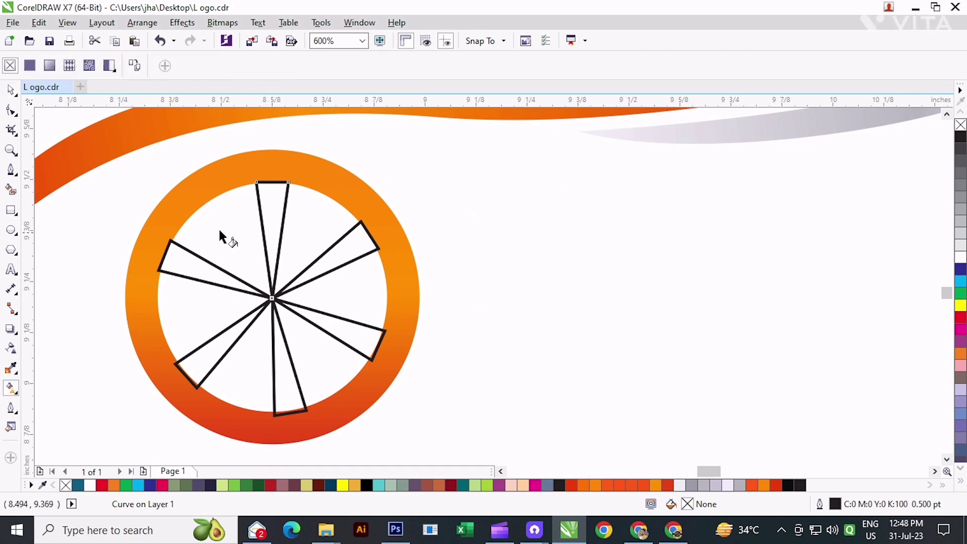
scroll(239, 211, up, 2)
drag(285, 228, 330, 226)
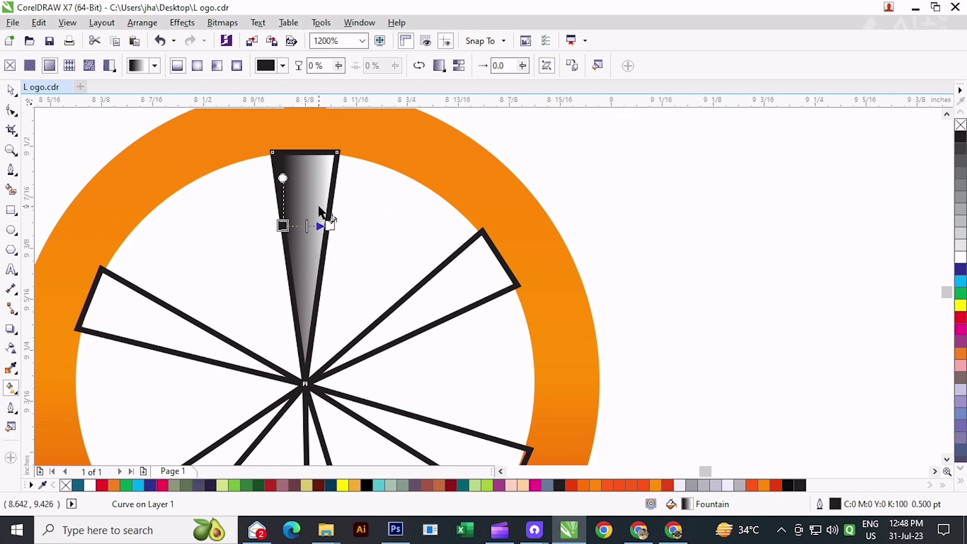
drag(306, 152, 307, 361)
Add a pale lavender-grey stop at 37% to the spoke's gradient
click(306, 152)
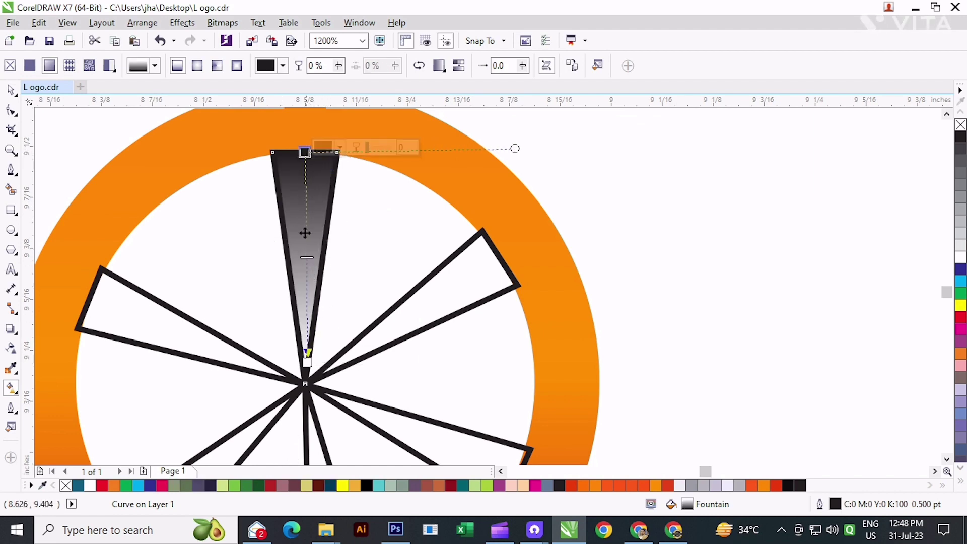
double_click(306, 230)
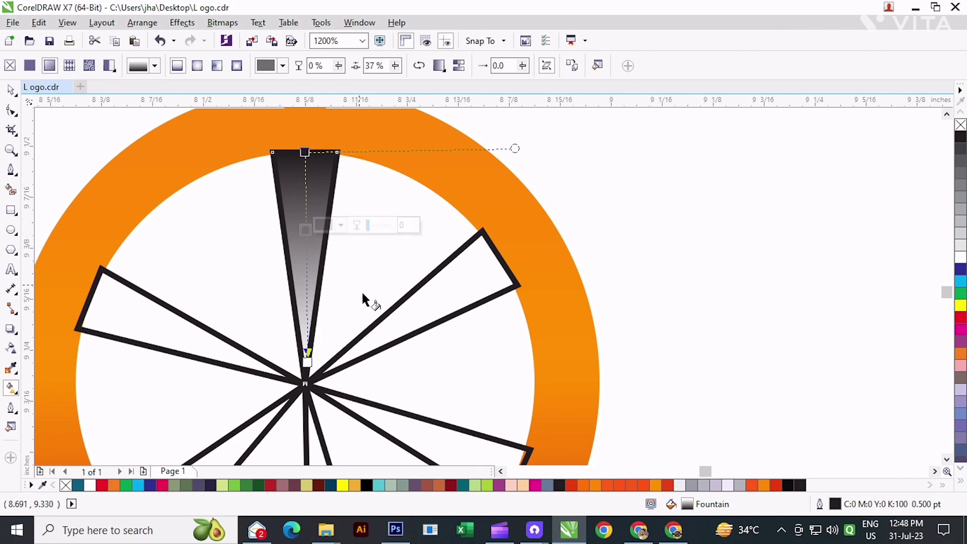
click(680, 485)
Make the top spoke's gradient end in black at the wheel's centre, with pale lavender-grey stops at 26% and 74%
click(307, 361)
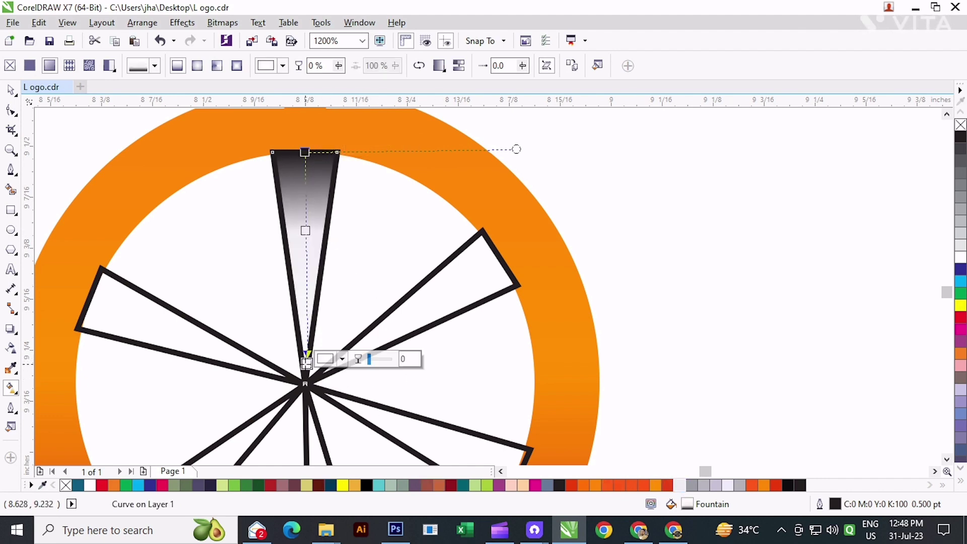
click(788, 486)
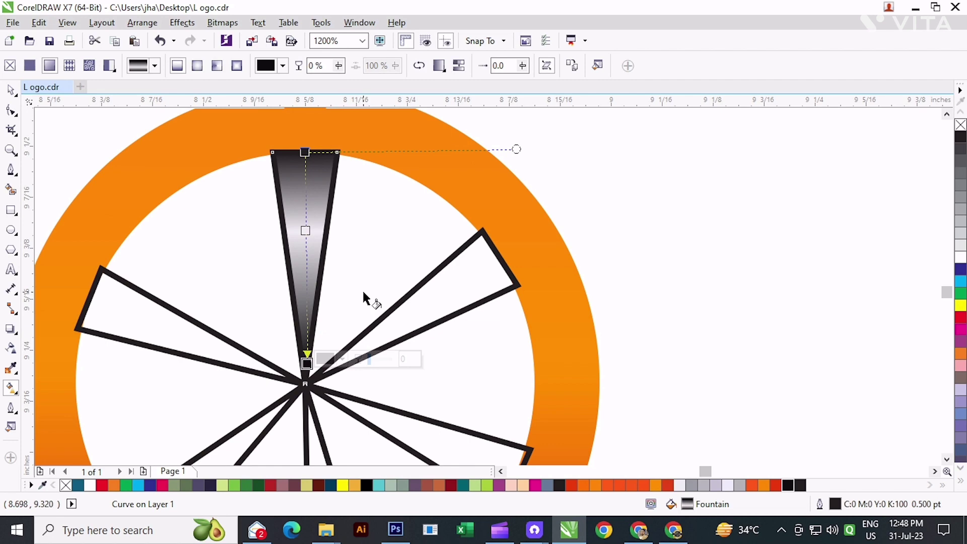
double_click(306, 312)
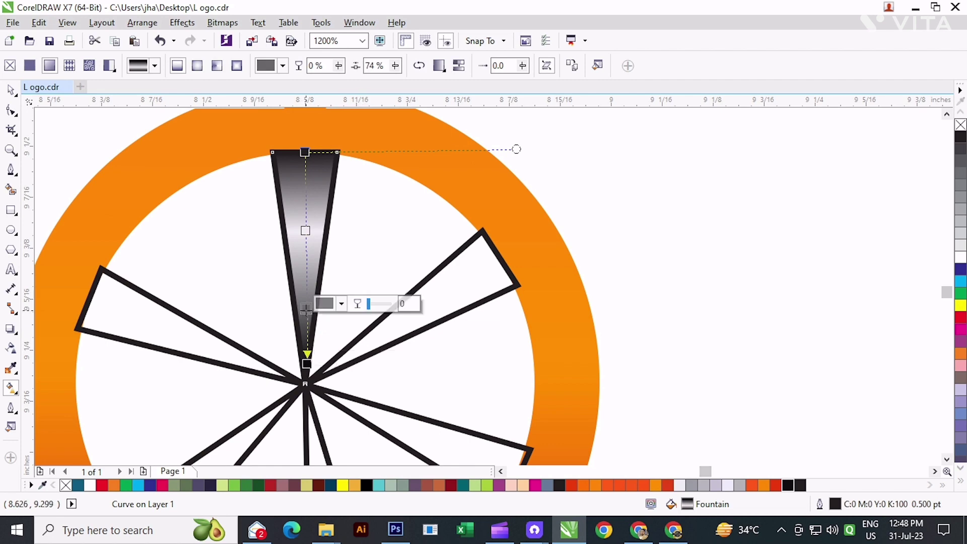
click(680, 485)
double_click(305, 207)
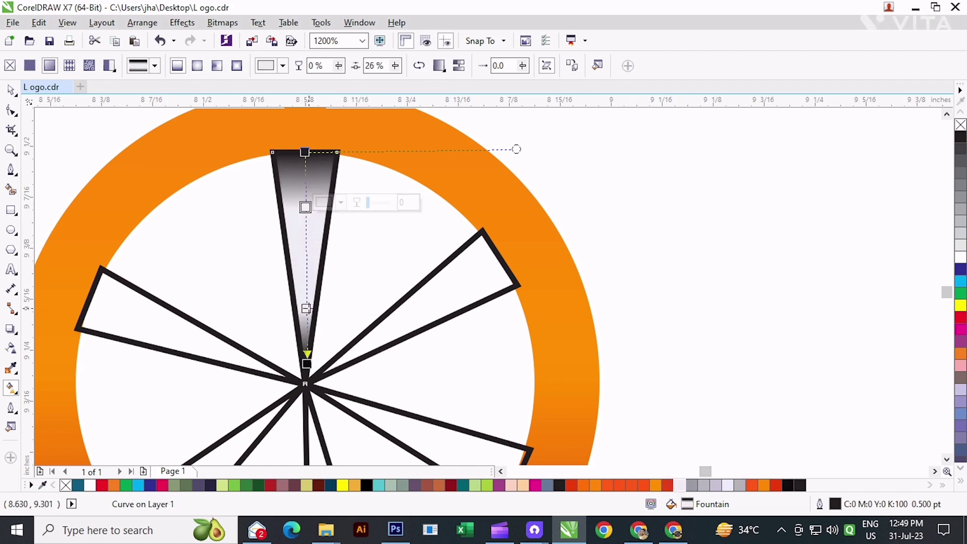
Repeat the top spoke's gradient fill on each of the other five spokes, going clockwise around the wheel
click(11, 90)
scroll(184, 130, down, 1)
click(330, 204)
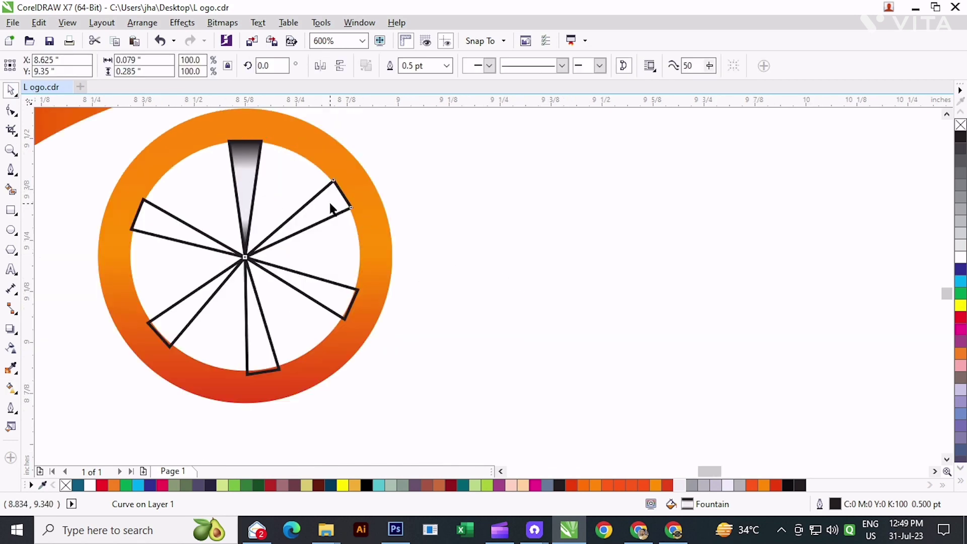
click(331, 207)
key(ctrl+r)
click(337, 294)
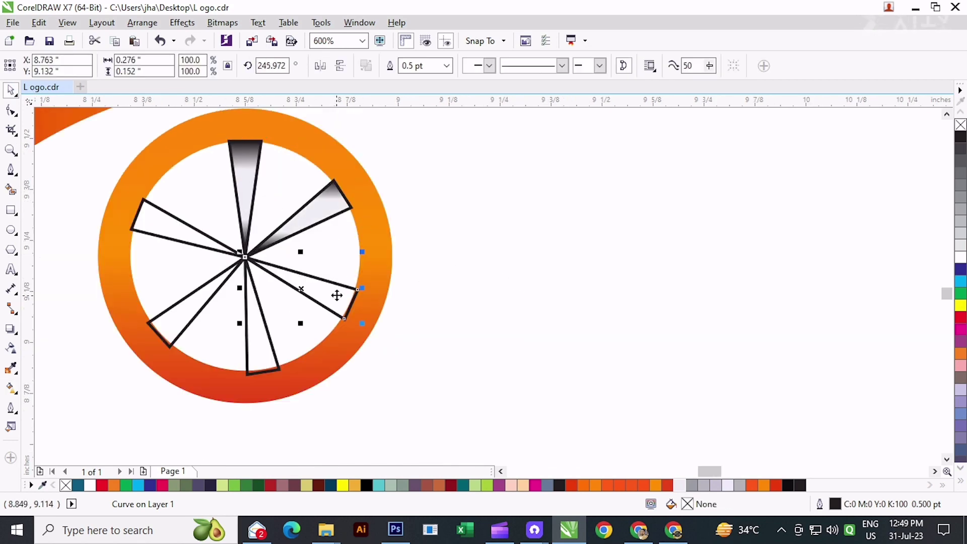
key(ctrl+r)
click(253, 342)
key(ctrl+r)
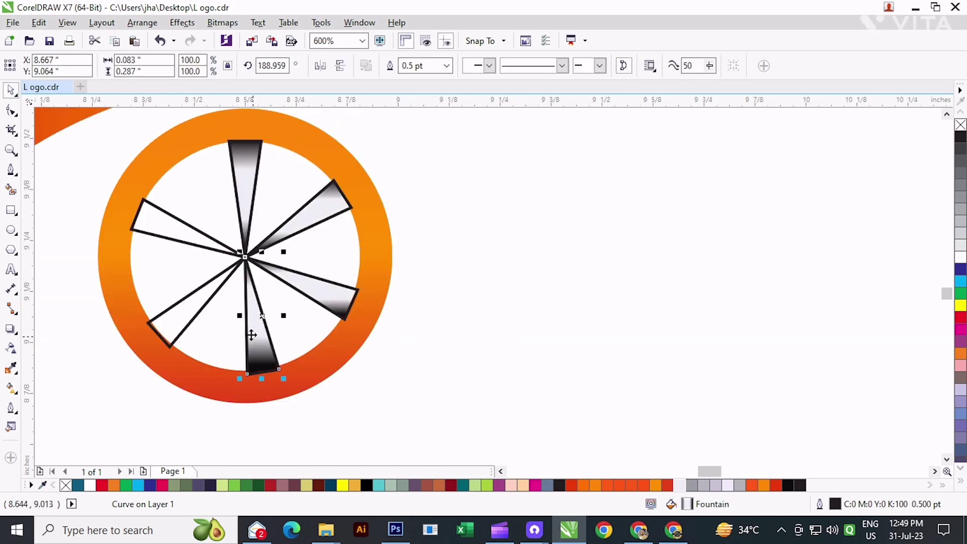
click(203, 306)
key(ctrl+r)
click(188, 228)
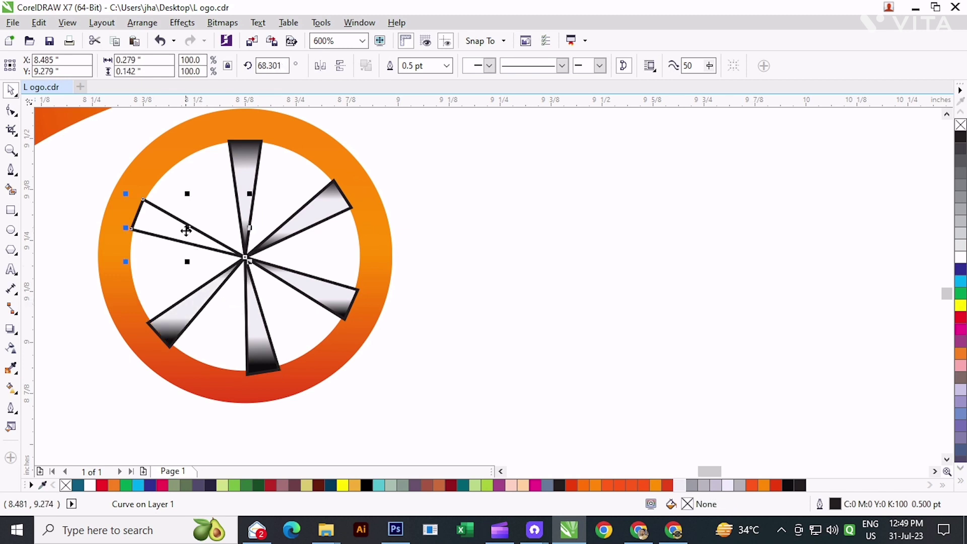
key(ctrl+r)
click(503, 315)
Select all six wheel spokes and remove their outlines
scroll(397, 280, down, 1)
drag(467, 386, 260, 213)
click(322, 221)
shift+click(353, 244)
shift+click(369, 289)
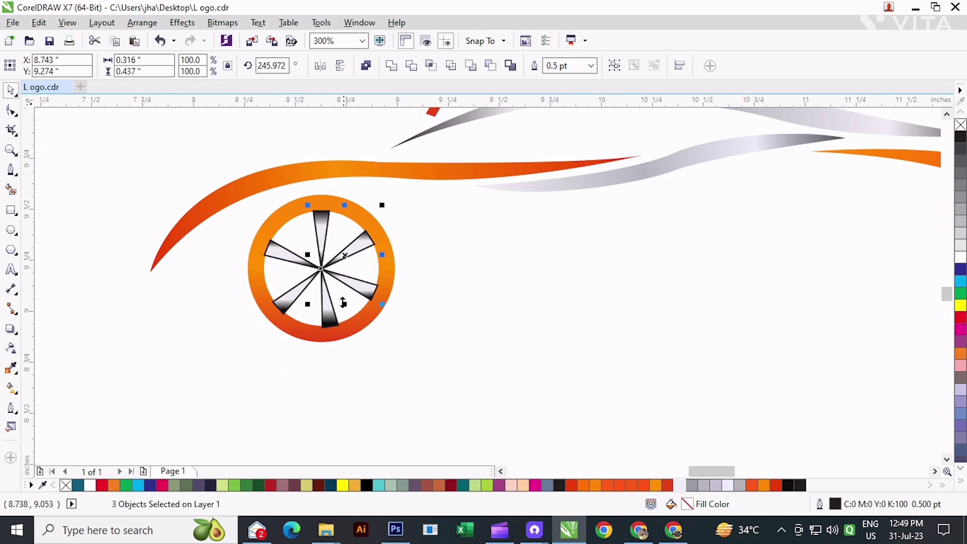
shift+click(331, 320)
shift+click(294, 301)
shift+click(288, 259)
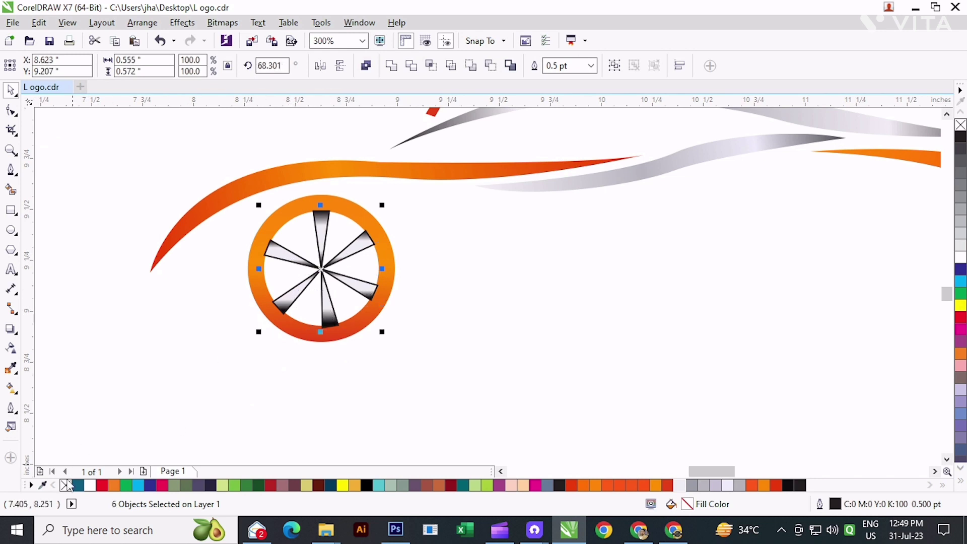
right_click(67, 487)
click(83, 412)
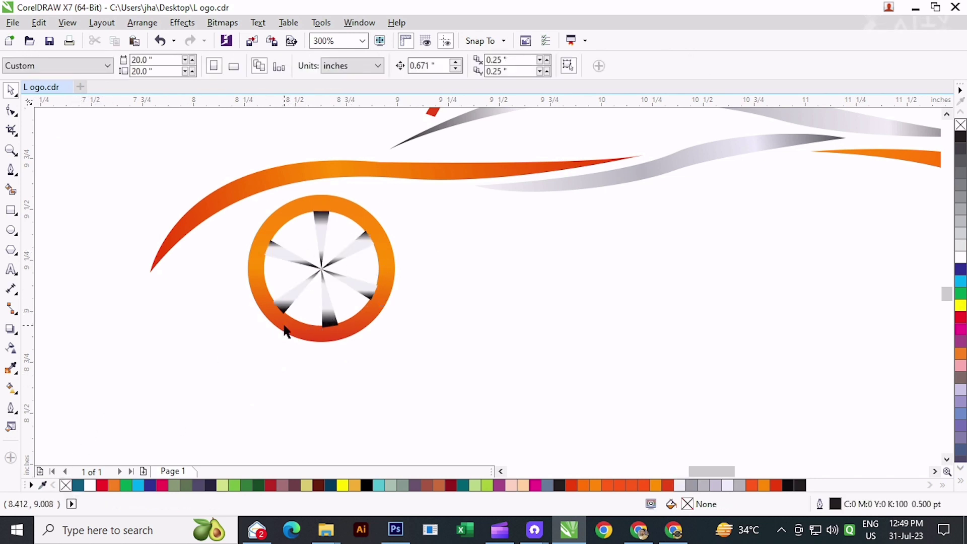
Draw a hub circle about 0.098 in across near the point where the spokes meet
click(12, 231)
scroll(352, 282, up, 3)
drag(197, 218, 287, 309)
click(12, 93)
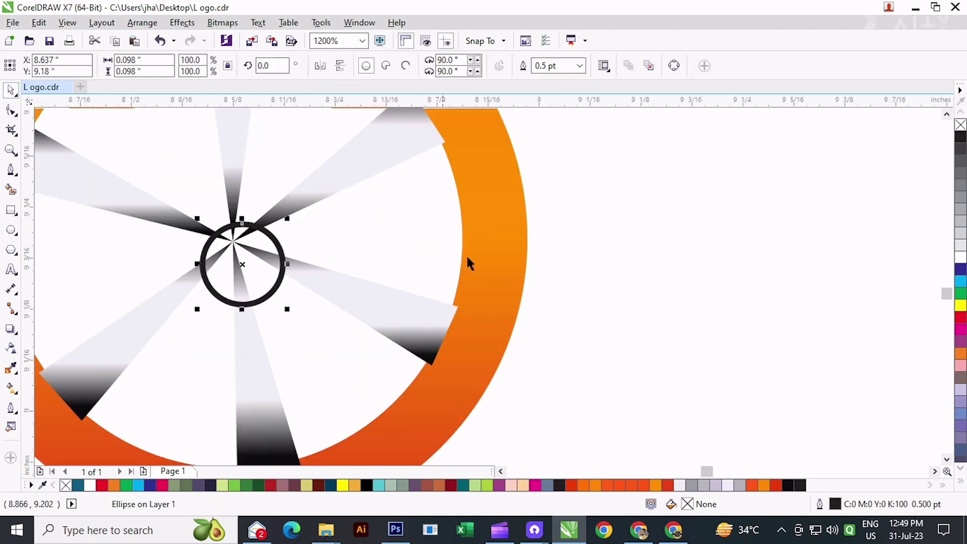
Align the small hub circle to the centre of the wheel both horizontally and vertically
shift+click(521, 272)
key(e)
click(598, 277)
drag(282, 249, 379, 240)
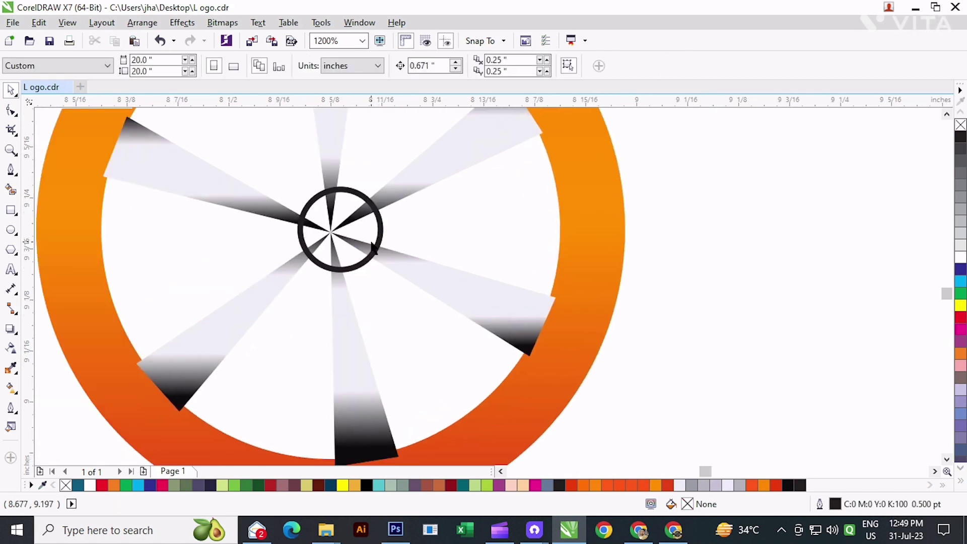
click(373, 246)
click(352, 201)
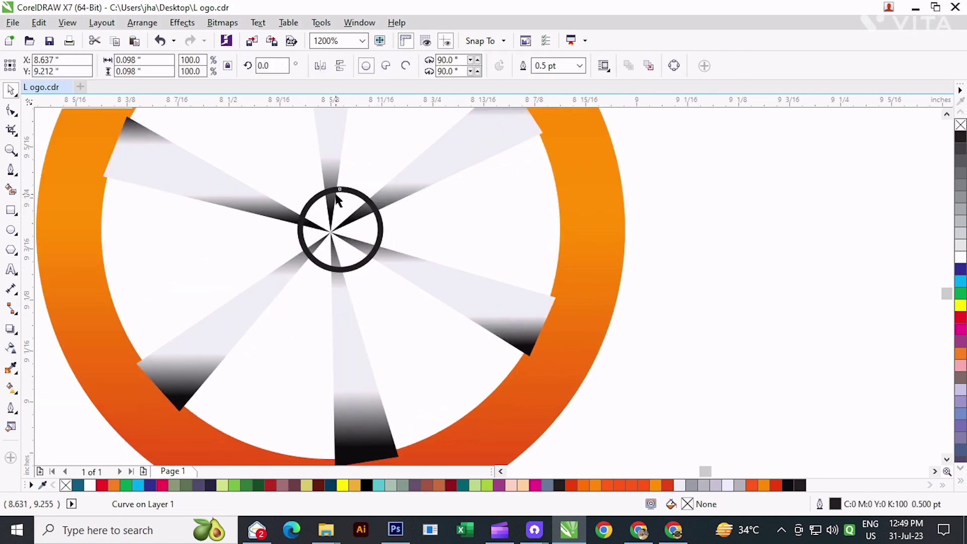
shift+click(385, 163)
key(c)
click(376, 250)
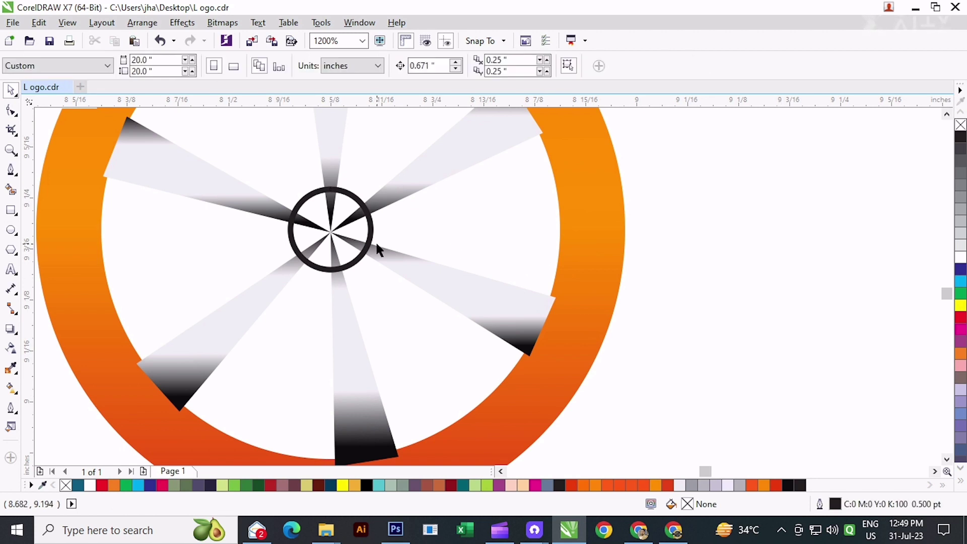
Fill the hub circle with an elliptical gradient from a white centre to a black edge, centring it on the hub
click(313, 267)
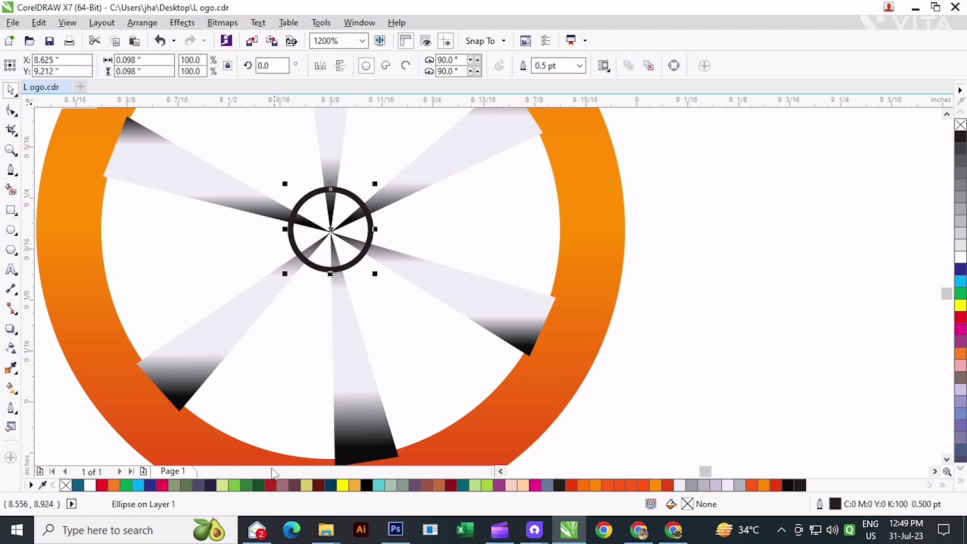
click(11, 388)
drag(343, 258, 334, 269)
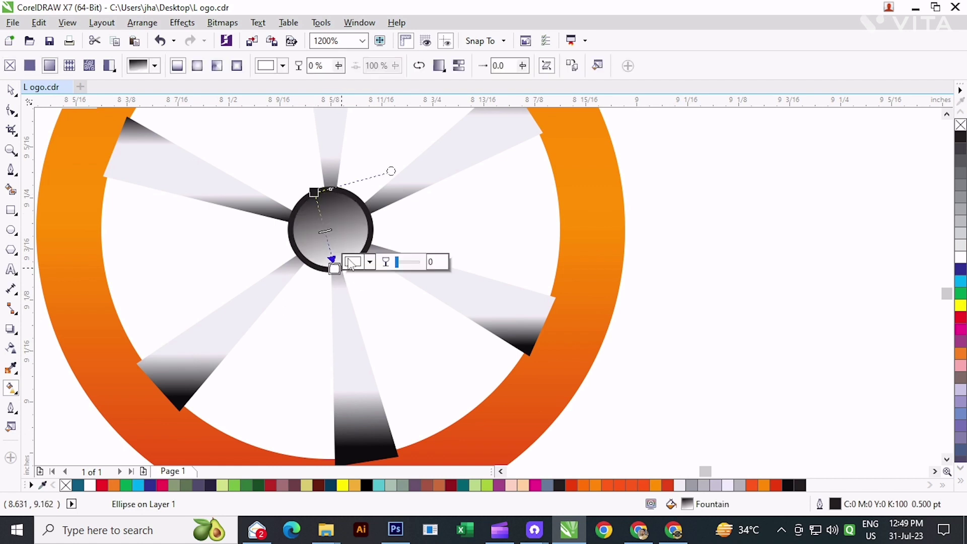
click(197, 66)
drag(363, 220, 367, 214)
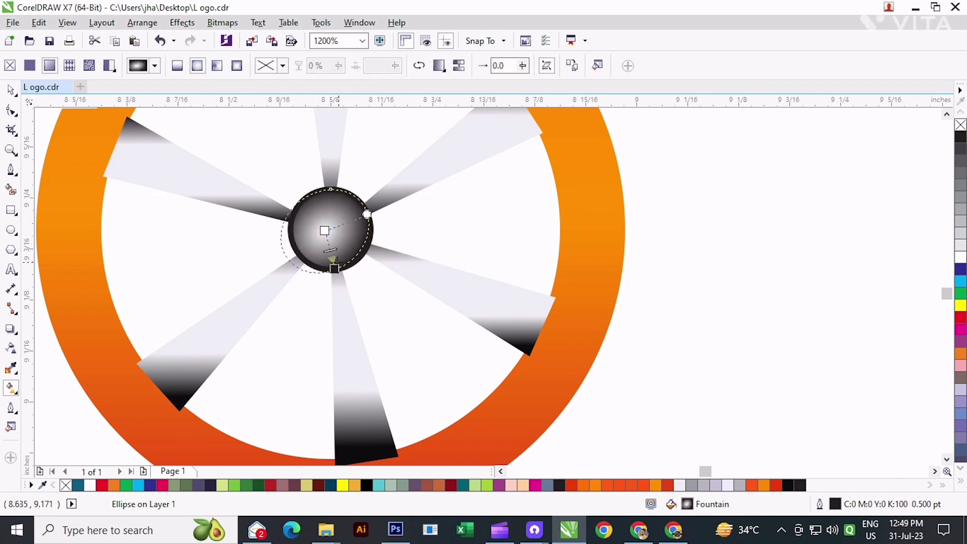
scroll(333, 269, up, 1)
drag(336, 269, 360, 273)
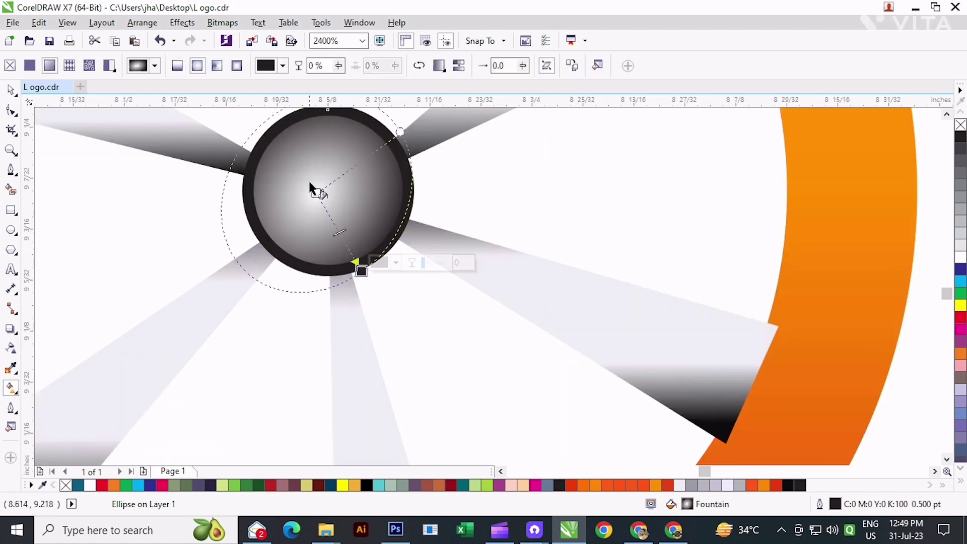
drag(316, 193, 326, 185)
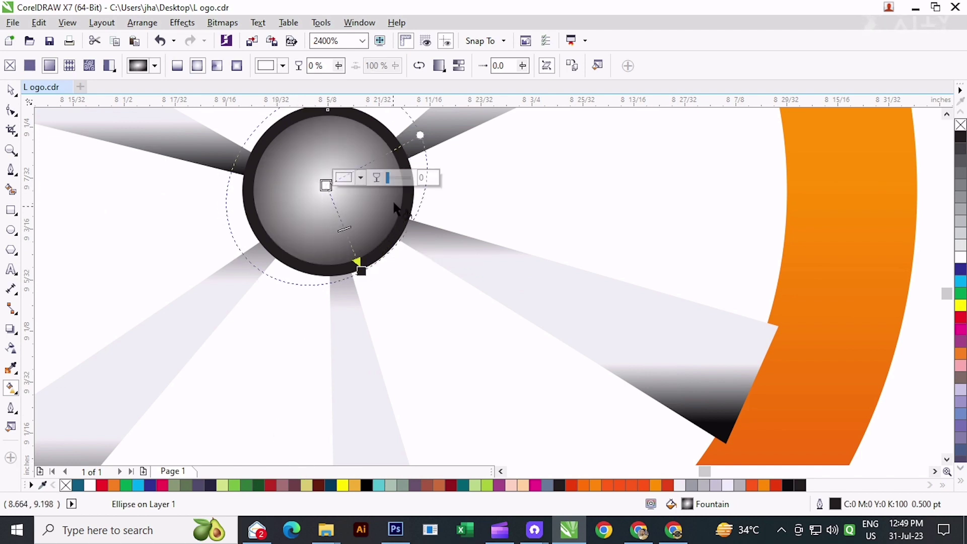
Recolour the hub's elliptical gradient with orange at the centre and red at the edge
click(361, 271)
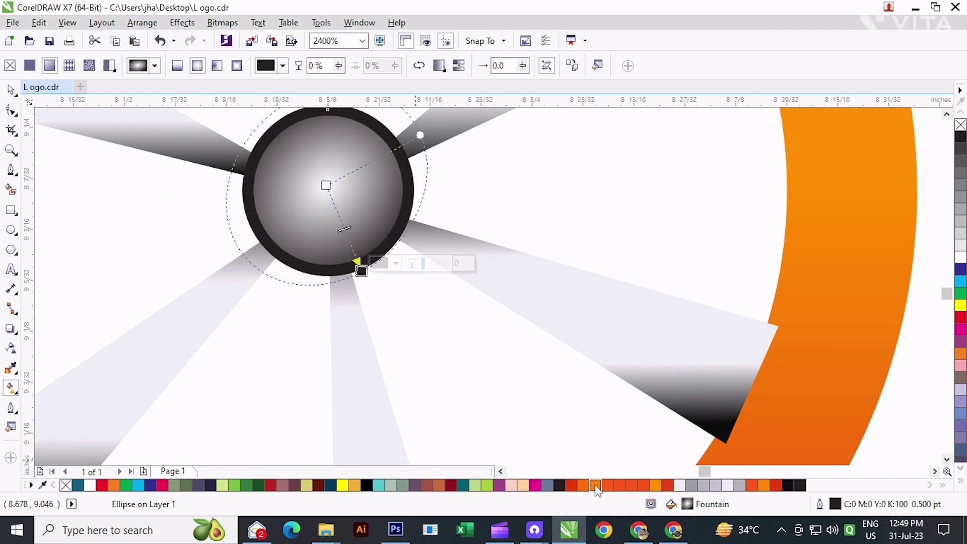
click(613, 486)
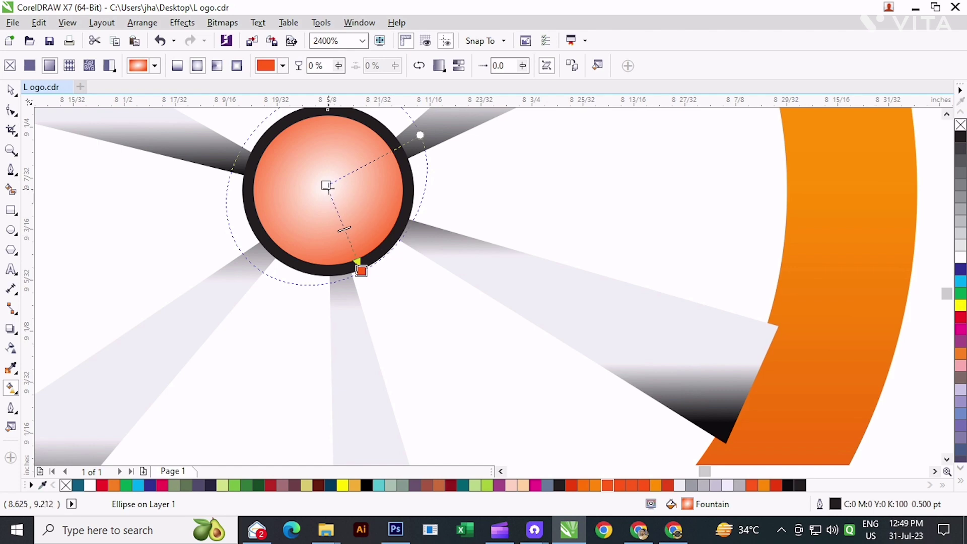
click(327, 186)
click(583, 485)
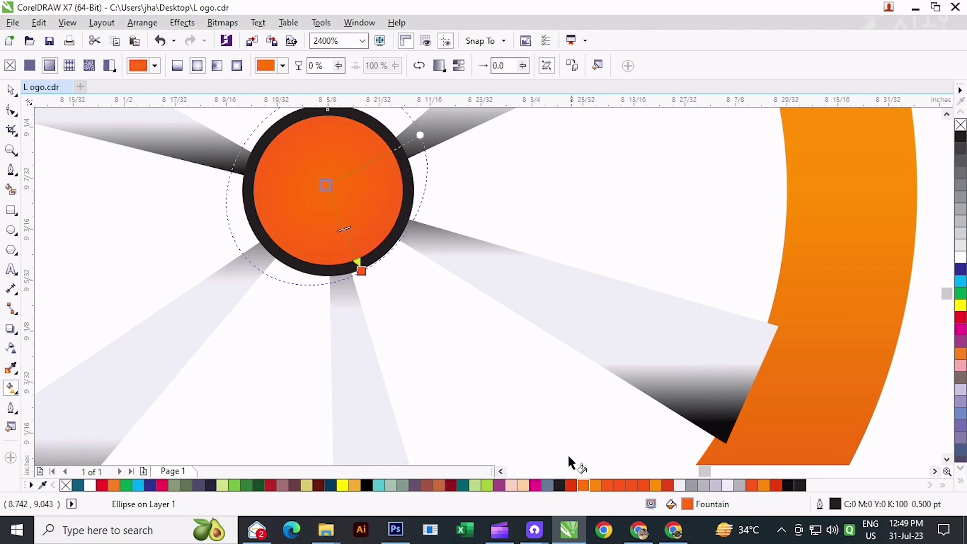
click(596, 486)
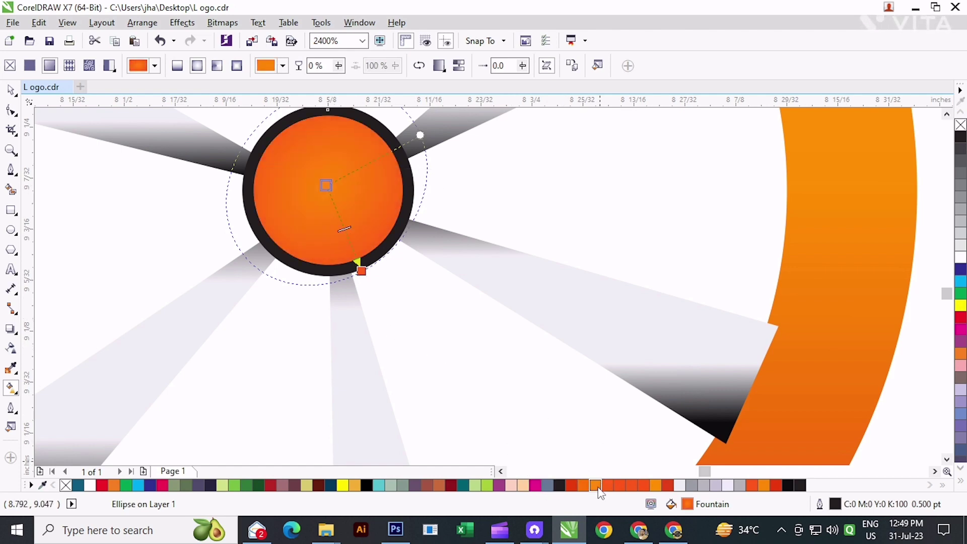
click(362, 272)
click(572, 486)
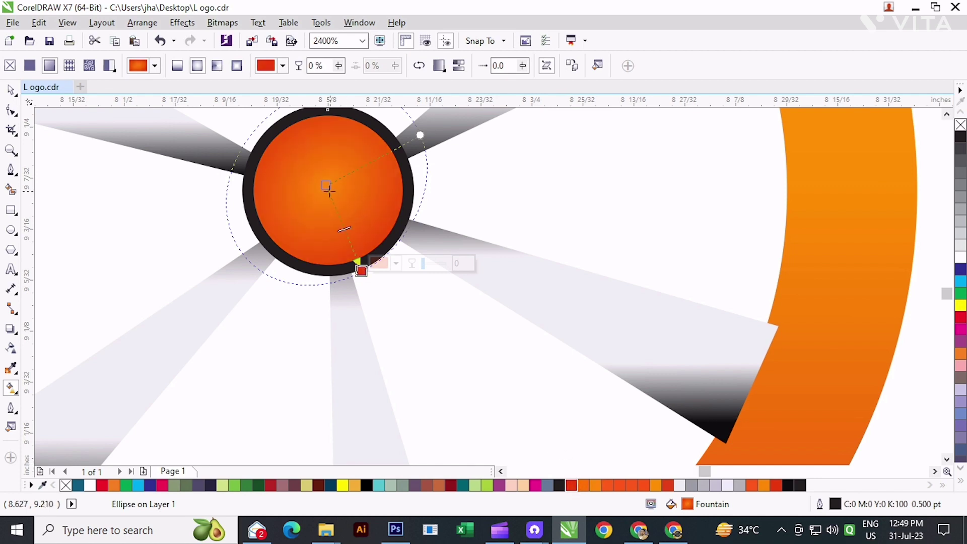
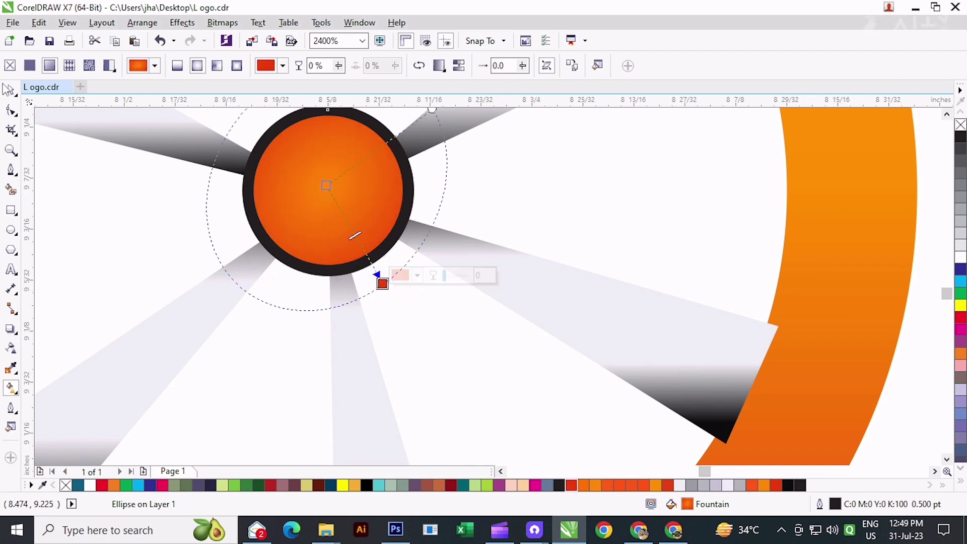
Remove the outline from the orange-red hub circle
key(space)
scroll(327, 262, down, 3)
click(473, 363)
drag(501, 341, 309, 225)
click(106, 447)
click(337, 259)
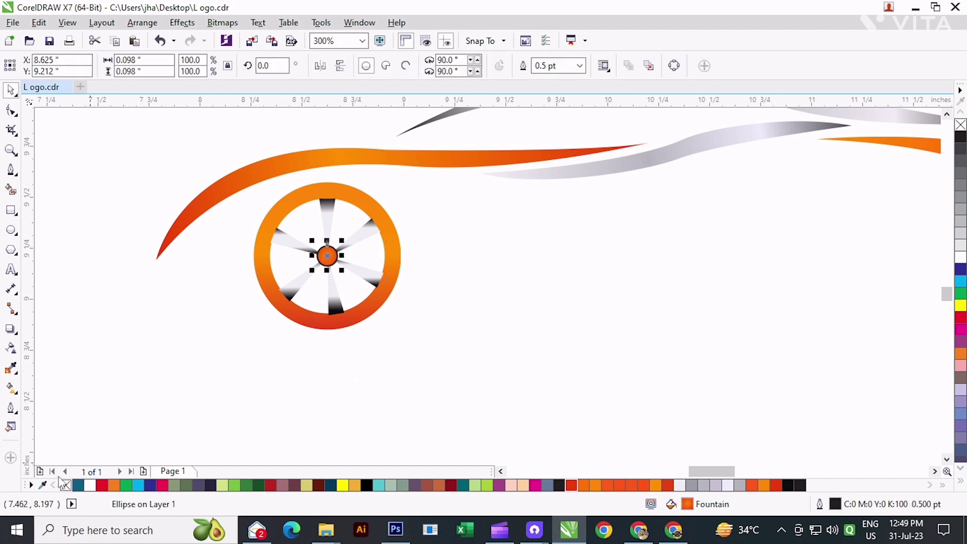
click(169, 411)
Select the wheel's six spokes and group them together, without the ring or the hub
click(379, 284)
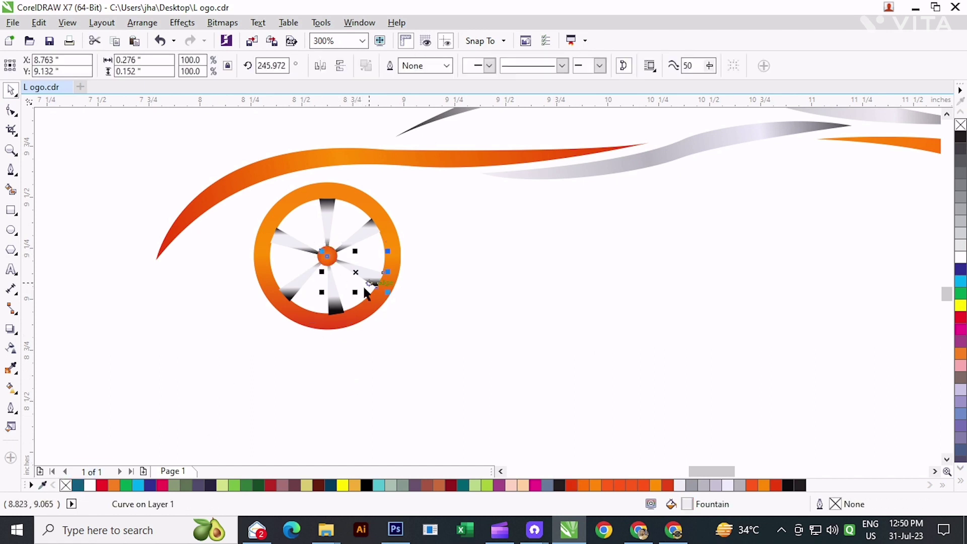
shift+click(338, 305)
shift+click(289, 291)
shift+click(305, 237)
shift+click(327, 204)
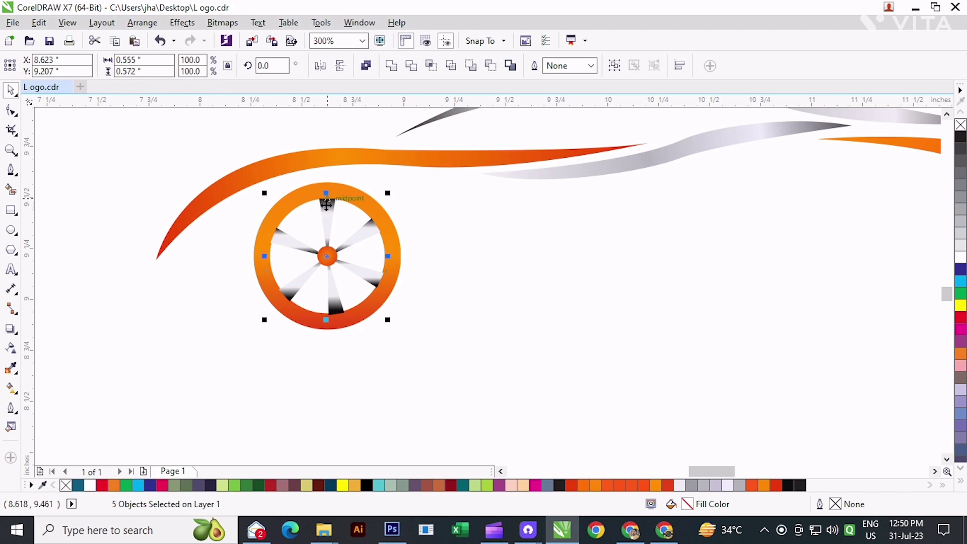
click(614, 65)
drag(336, 213, 506, 217)
key(ctrl+z)
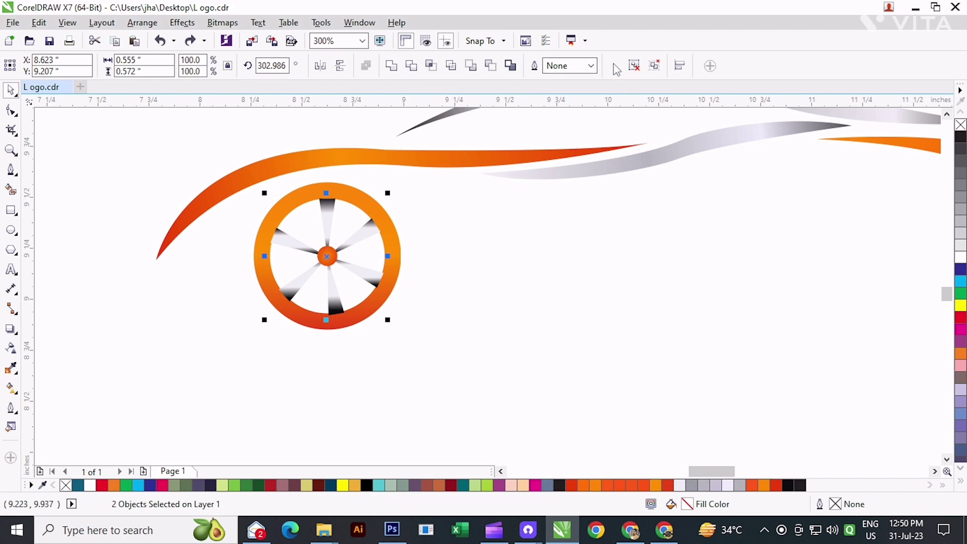
click(616, 67)
Move the grouped spokes out beside the wheel and PowerClip them inside the wheel's inner circle
drag(361, 227, 553, 243)
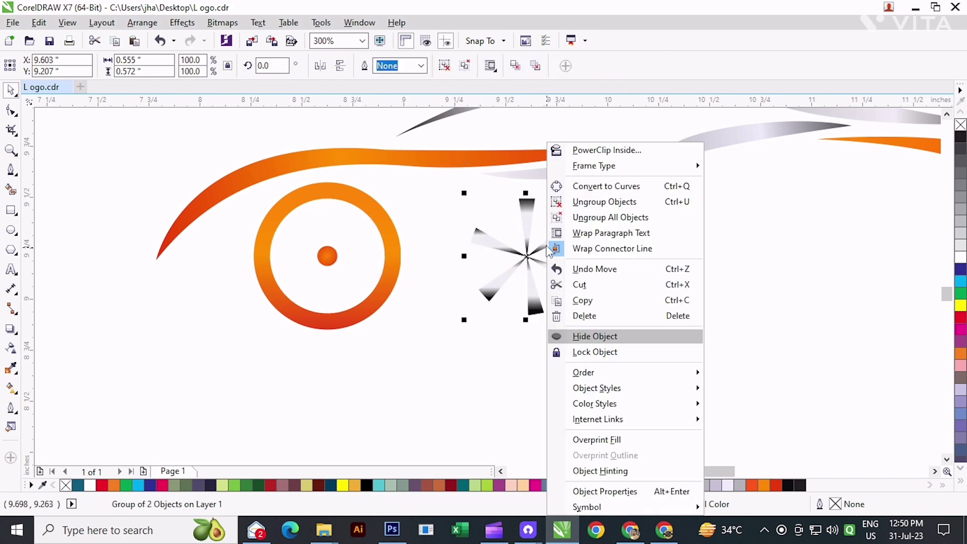
click(585, 150)
click(362, 212)
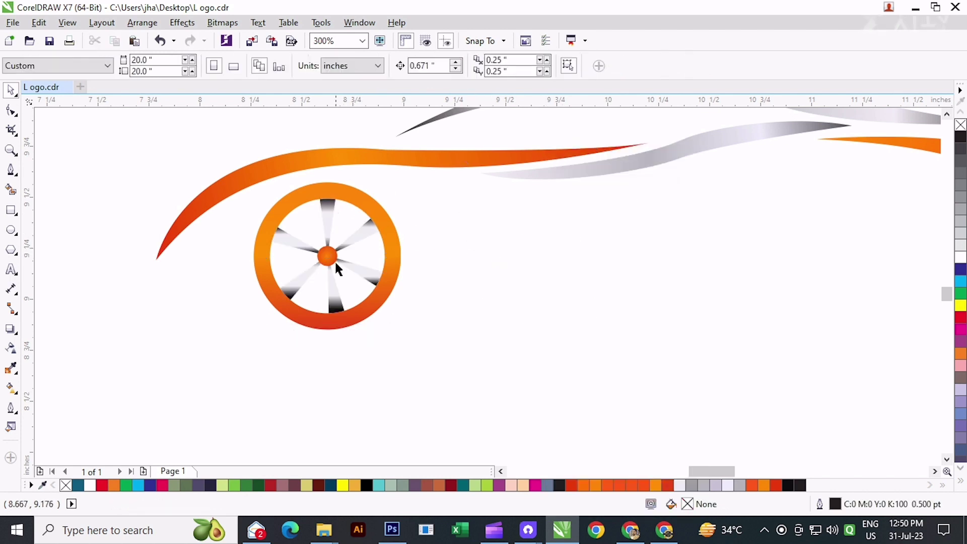
Group the ring, clipped spokes and hub into a single wheel object
scroll(335, 260, down, 2)
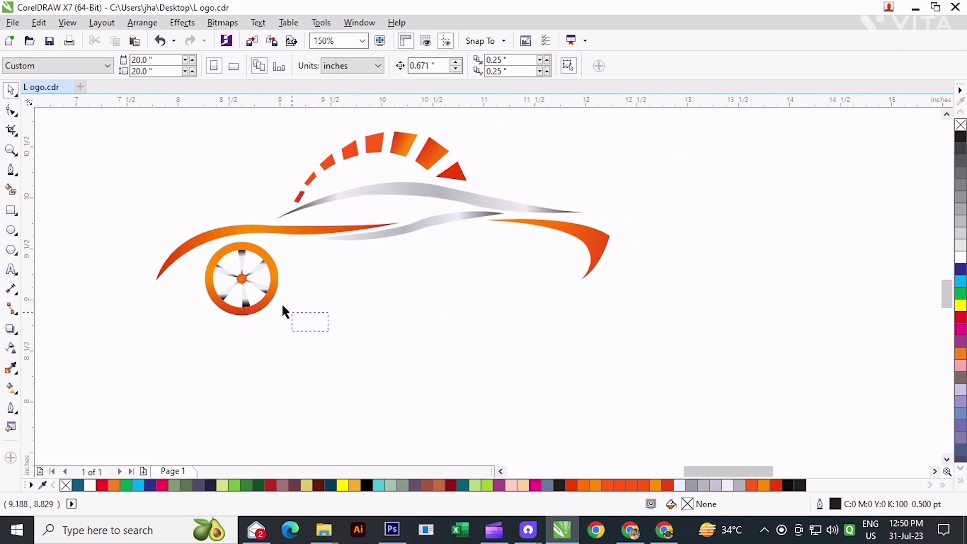
drag(174, 235, 174, 236)
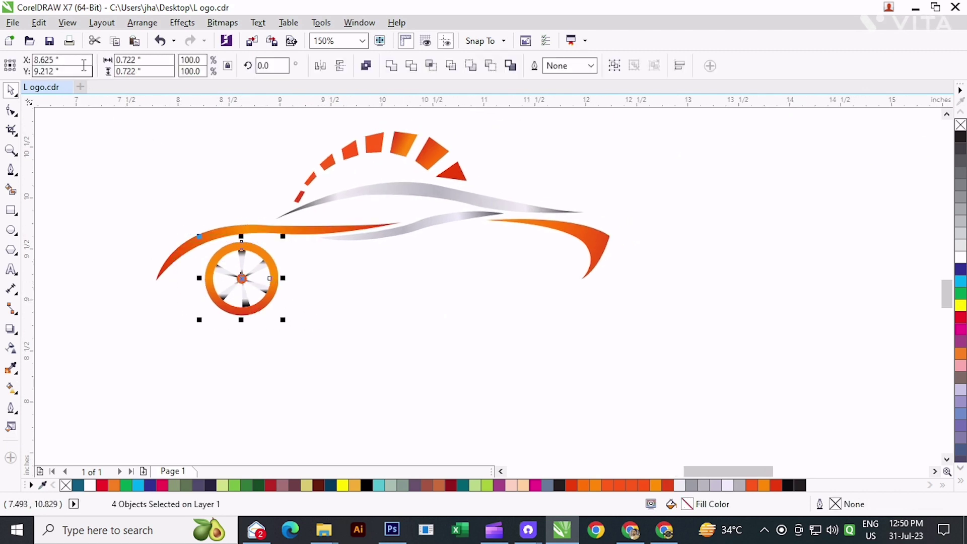
click(614, 66)
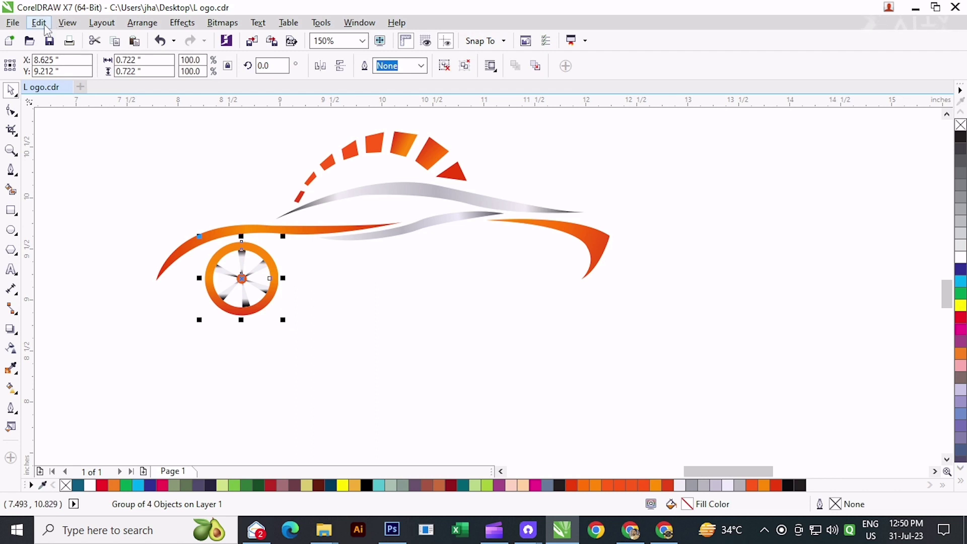
Duplicate the finished wheel group and place the copy under the car's other orange fender shape
click(39, 23)
click(39, 23)
click(40, 24)
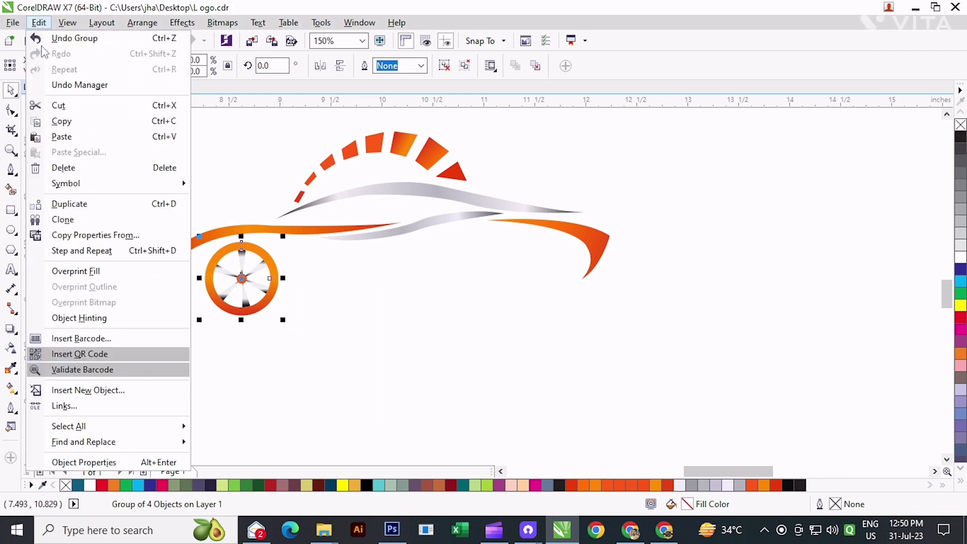
click(62, 137)
drag(259, 277, 536, 266)
click(546, 309)
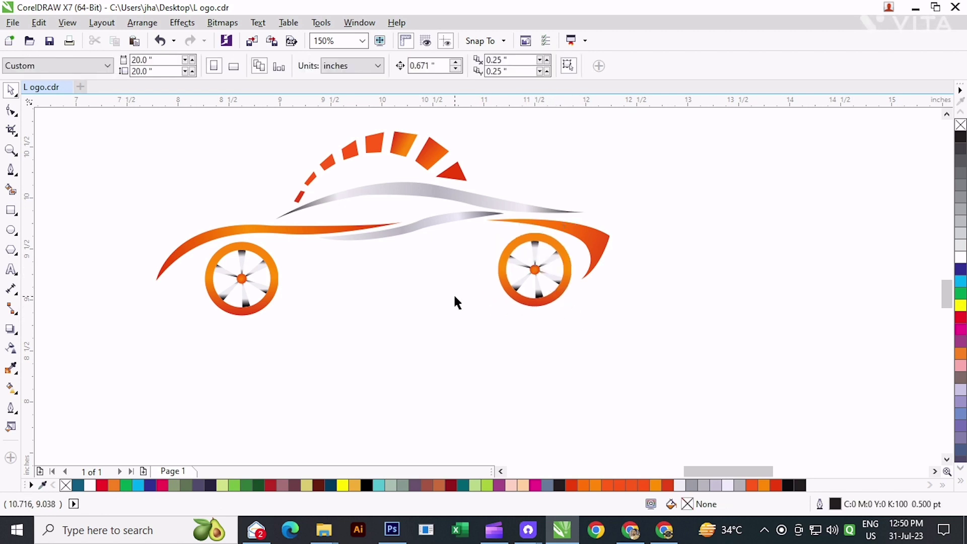
Select every part of the car, including both wheels, and group them into one object
scroll(457, 302, down, 2)
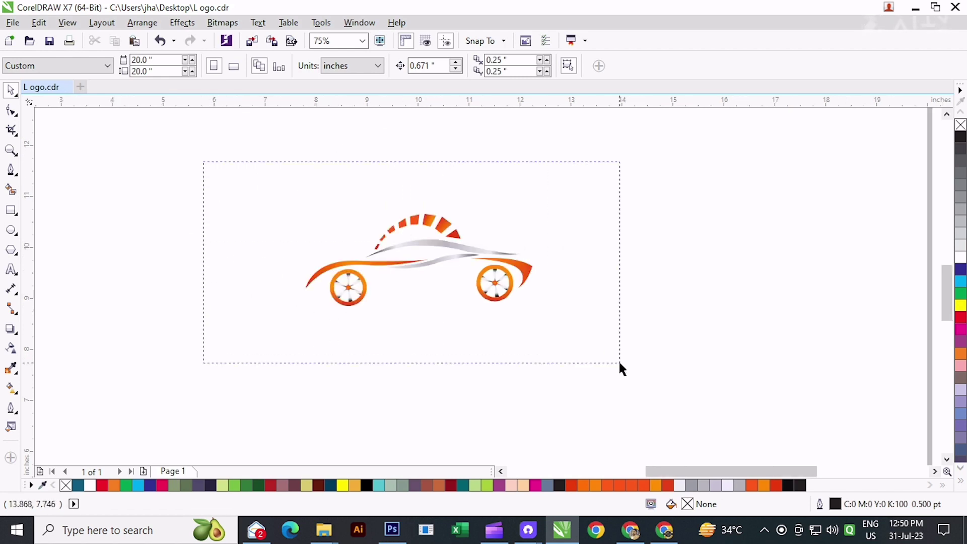
drag(620, 363, 614, 339)
click(615, 66)
scroll(407, 232, down, 4)
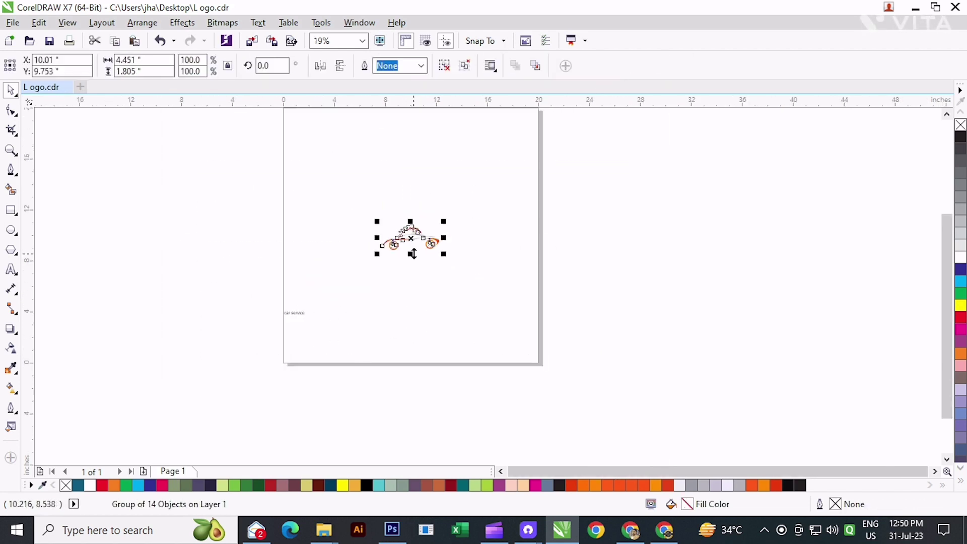
drag(330, 301, 331, 302)
scroll(412, 223, up, 4)
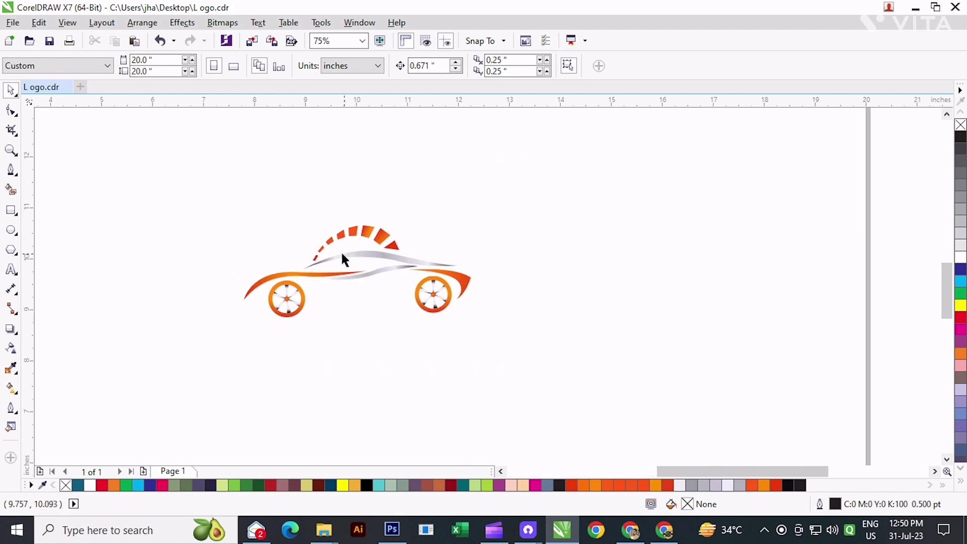
Set the page height to 10 inches, keeping the 20-inch width
scroll(341, 259, down, 2)
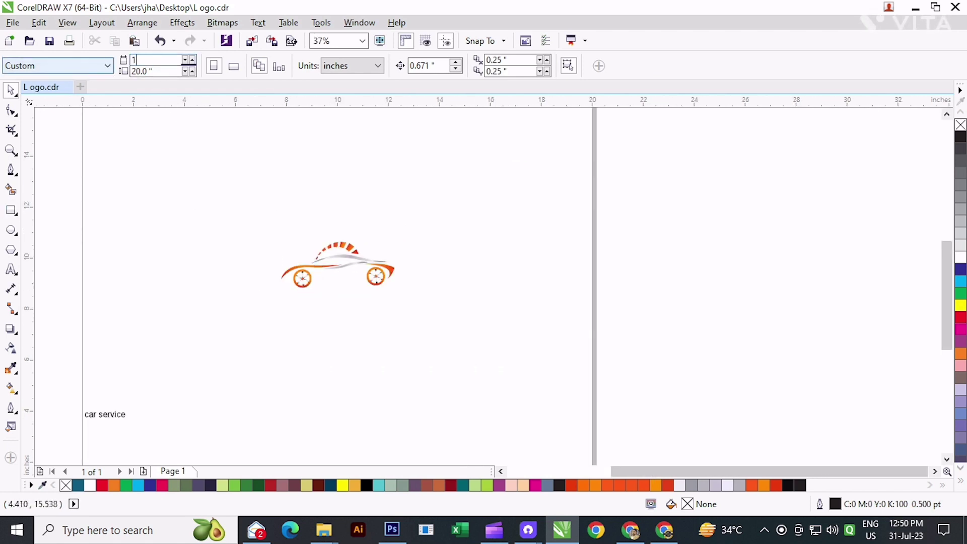
key(ctrl+z)
drag(155, 72, 111, 72)
text(10)
key(Return)
Enlarge the car group to about 15.41 by 6.25 inches and move the "car service" text farther off the page
drag(236, 199, 537, 379)
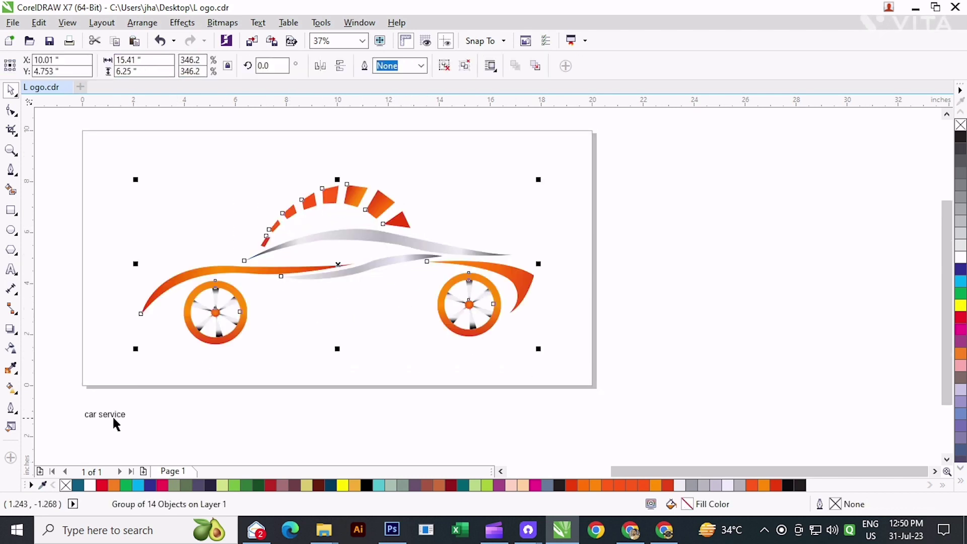
drag(113, 423, 80, 454)
Center the car group on the page
click(336, 259)
click(382, 240)
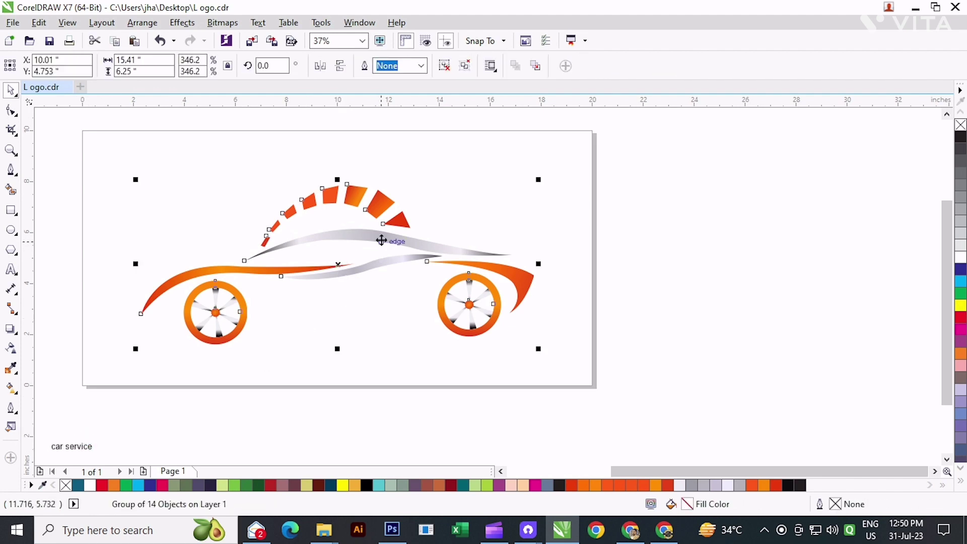
key(p)
click(733, 275)
Create a page-sized rectangle behind the car and fill it with rich black, C100 M100 Y100 K100
click(11, 210)
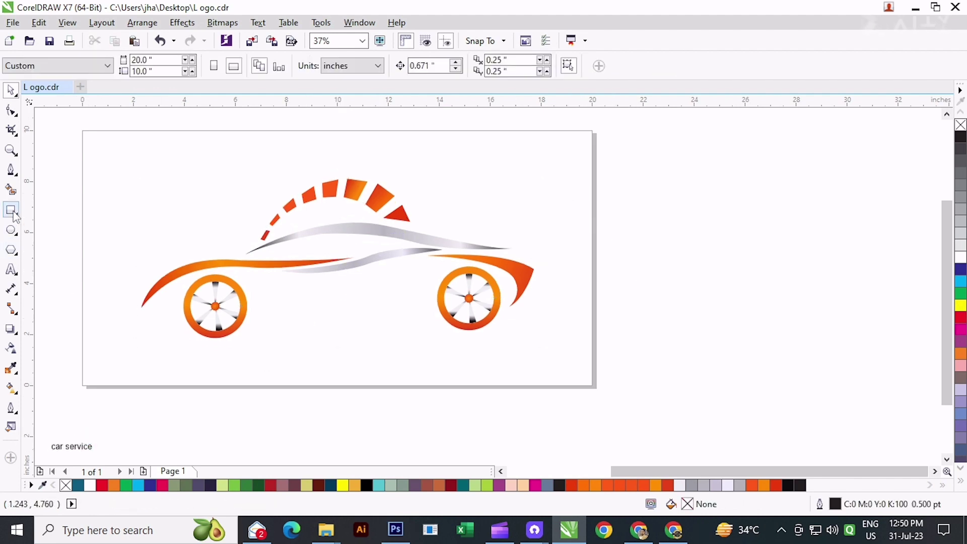
click(229, 344)
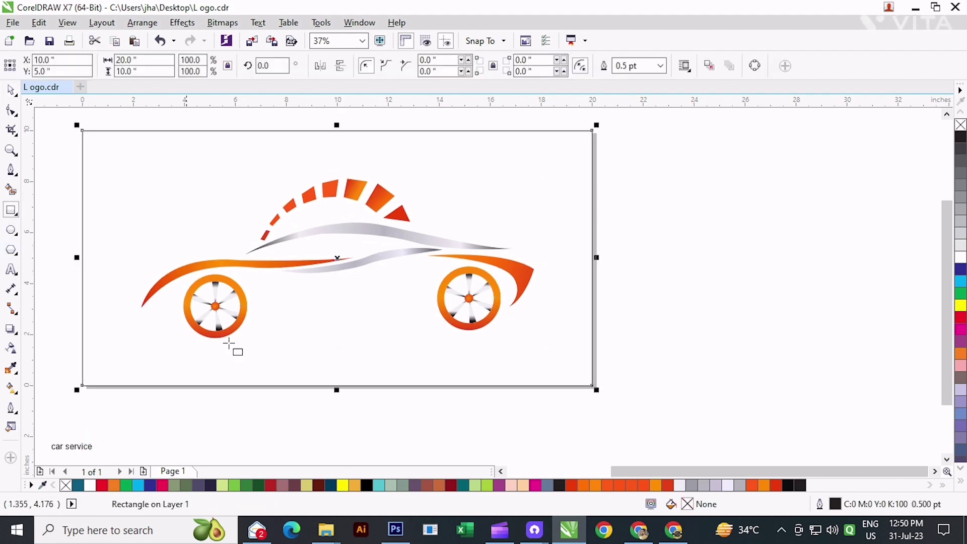
click(366, 487)
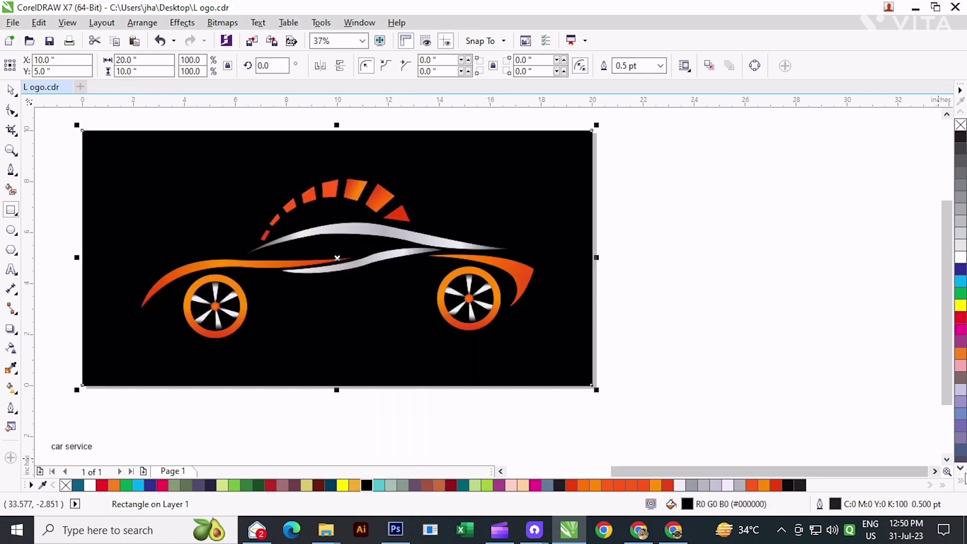
click(963, 485)
click(949, 199)
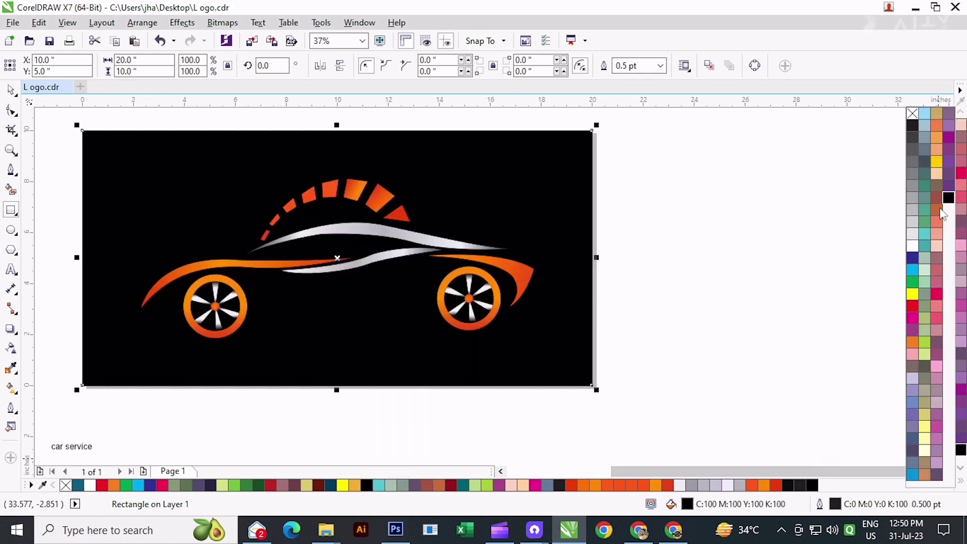
click(679, 301)
click(672, 295)
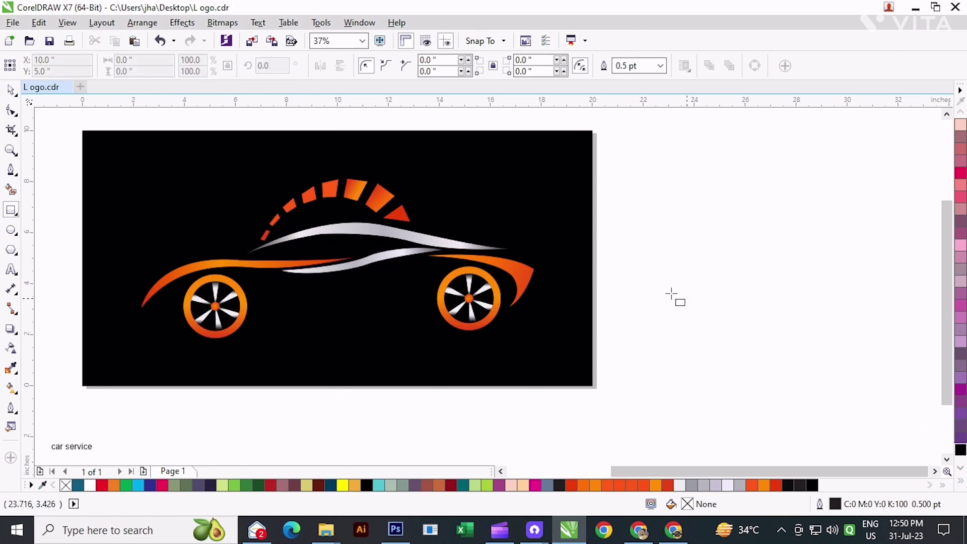
Enlarge the car group from its center to about 18.265 by 7.408 inches on the black background
click(11, 91)
click(594, 283)
click(528, 280)
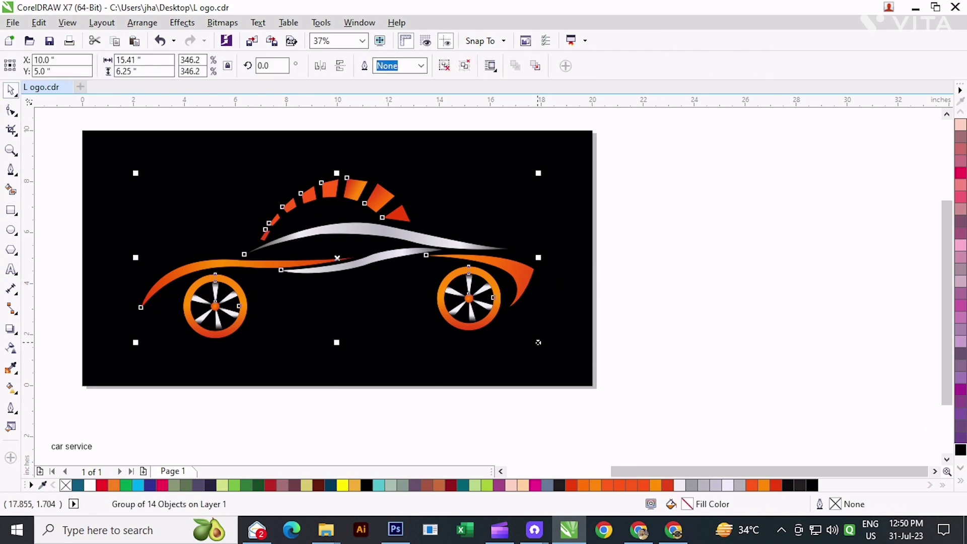
drag(538, 342, 575, 357)
click(637, 346)
click(420, 234)
click(642, 346)
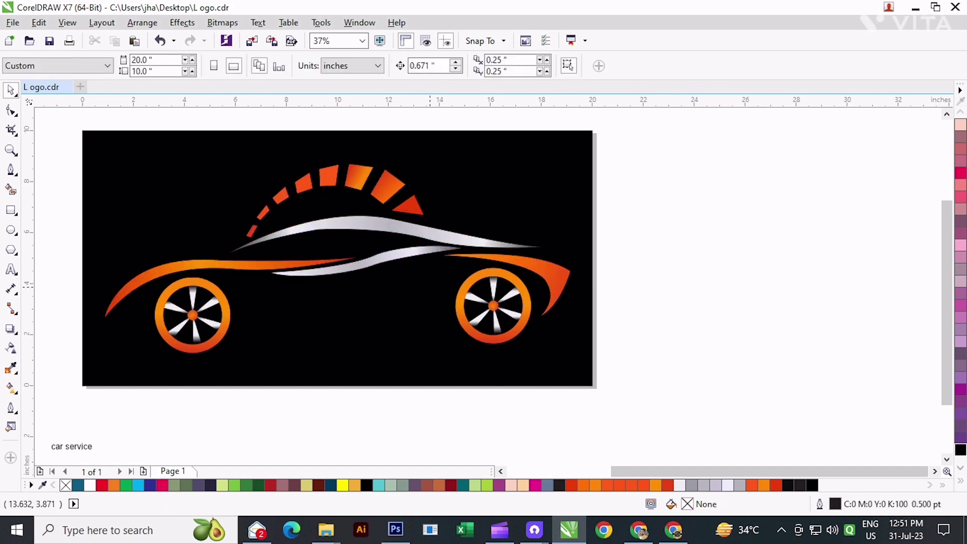
Move the "car service" text between the two wheels and enlarge it to about 8.185 inches wide
click(383, 187)
scroll(372, 281, down, 1)
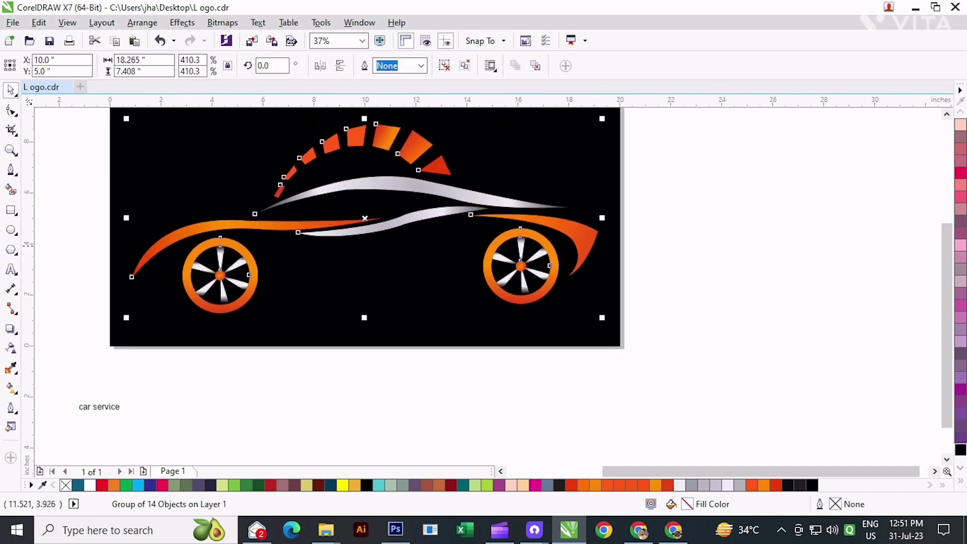
click(330, 398)
click(100, 406)
drag(99, 407, 358, 275)
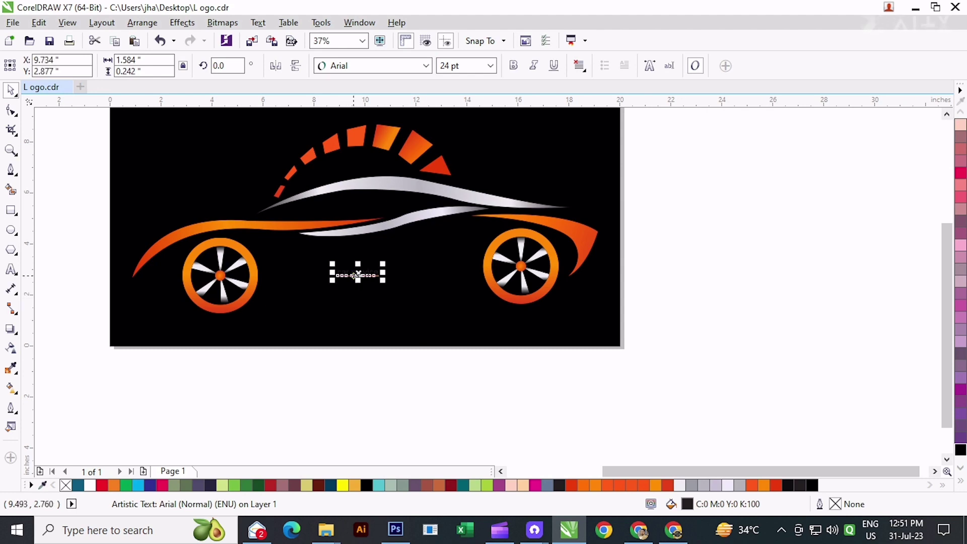
shift+click(387, 282)
drag(493, 369, 303, 247)
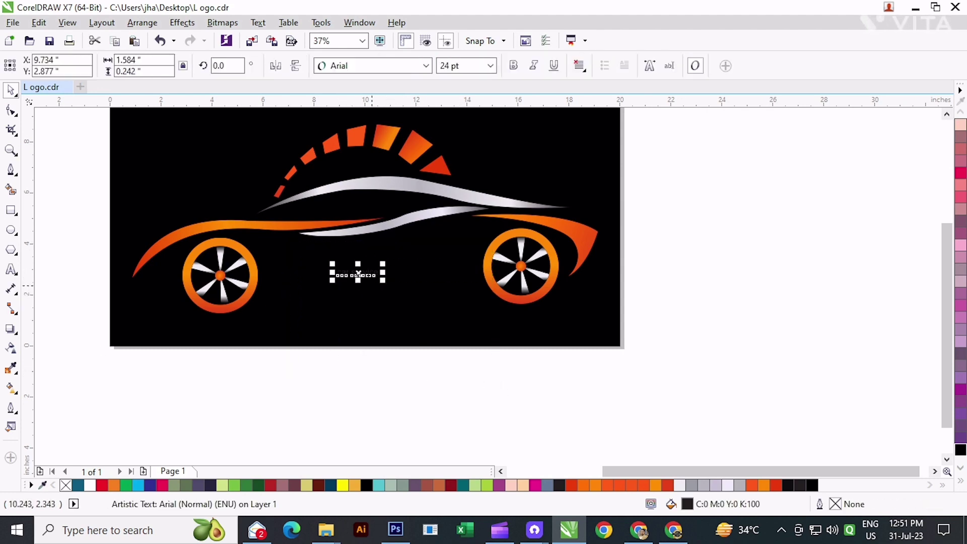
drag(384, 281, 468, 356)
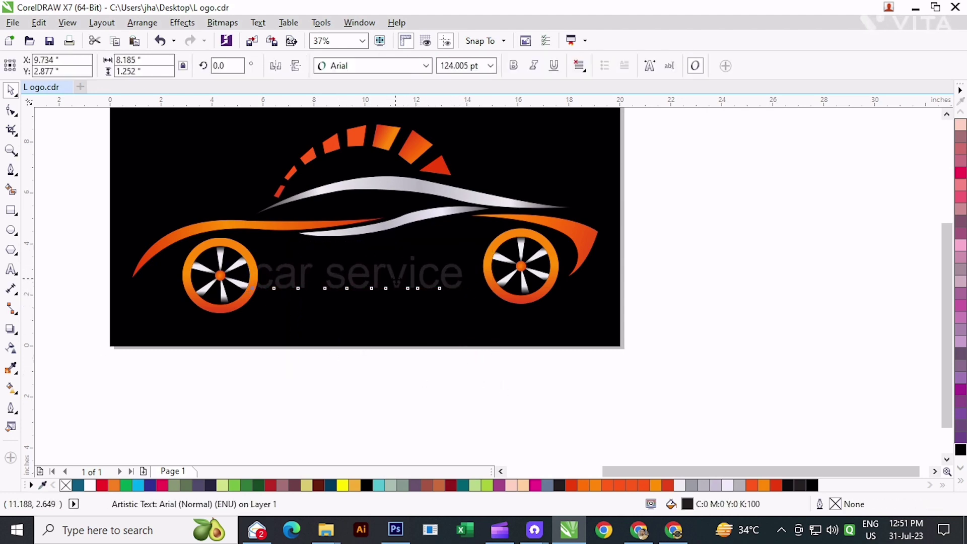
Change the font of the "car service" text to Arial Black
click(353, 66)
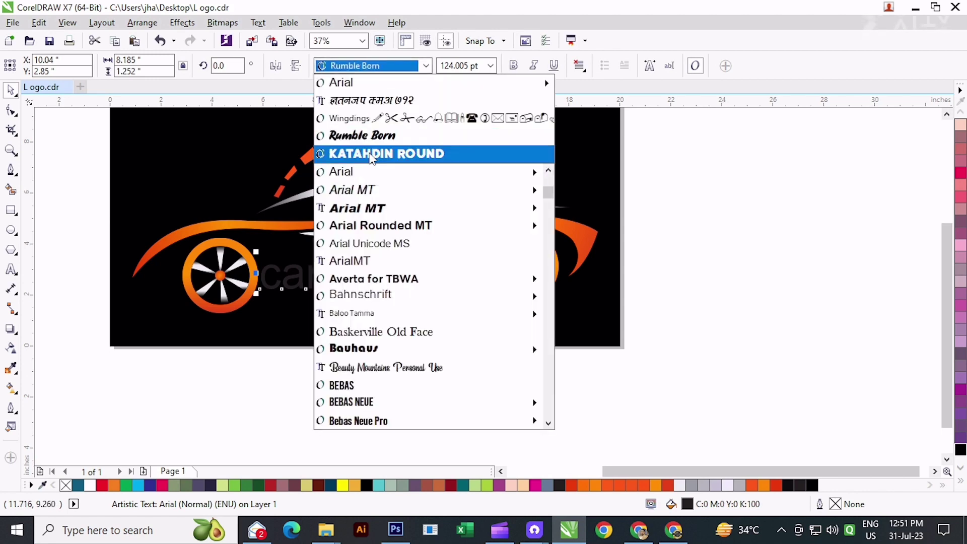
mouse_move(375, 82)
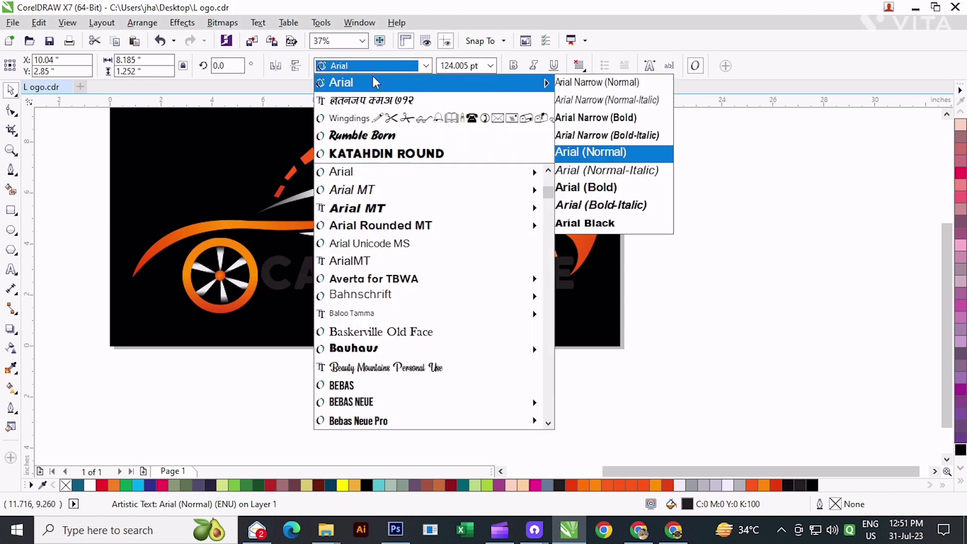
click(595, 224)
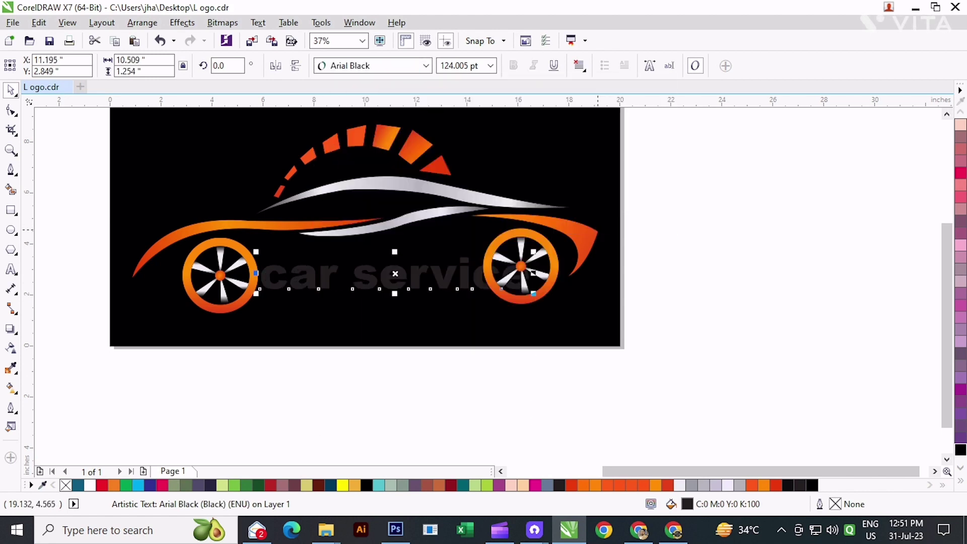
Fit the text between the wheels, scaling and stretching it to about 8.235 by 1.422 inches
scroll(533, 273, up, 2)
drag(660, 299, 593, 303)
drag(456, 265, 410, 249)
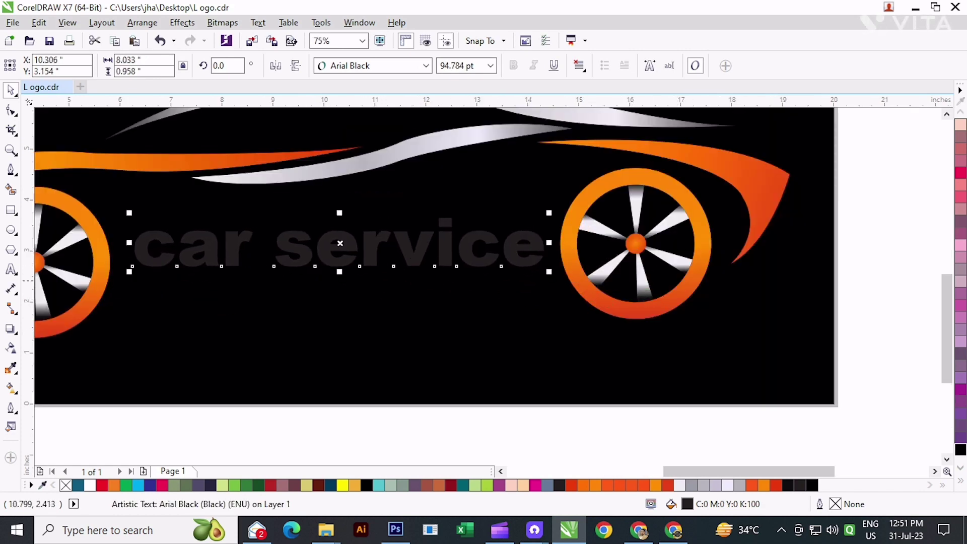
drag(340, 272, 347, 253)
drag(544, 292, 550, 296)
Capitalize the first letter of each word so the text reads "Car Service"
click(11, 273)
drag(123, 263, 163, 260)
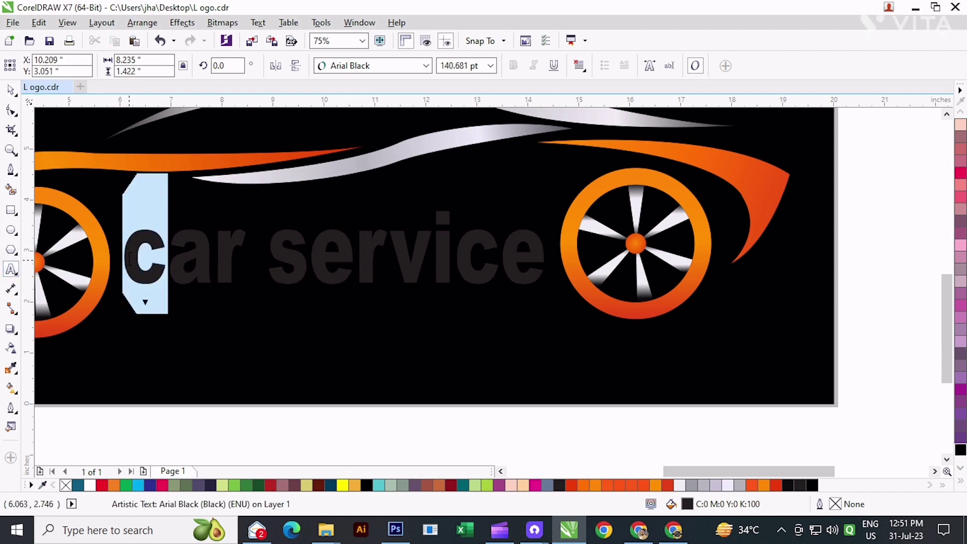
text(C)
drag(319, 252, 274, 252)
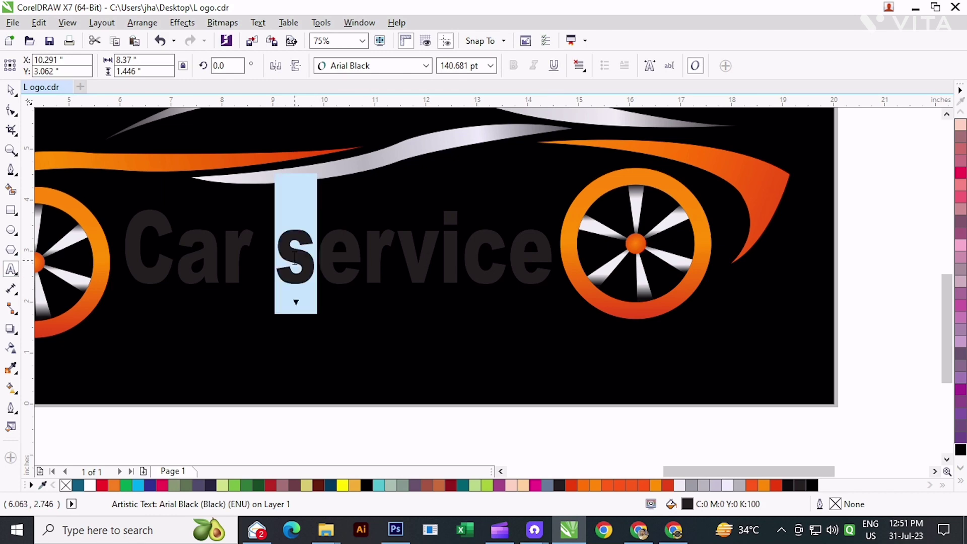
text(S)
click(11, 90)
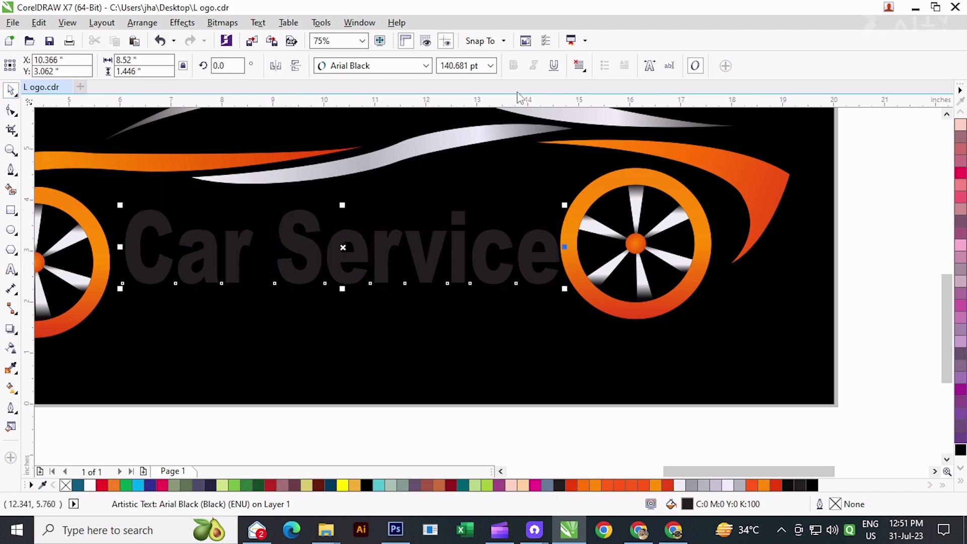
Apply All Caps to the text and move it lower, near the bottom edge of the black background
click(649, 65)
click(776, 274)
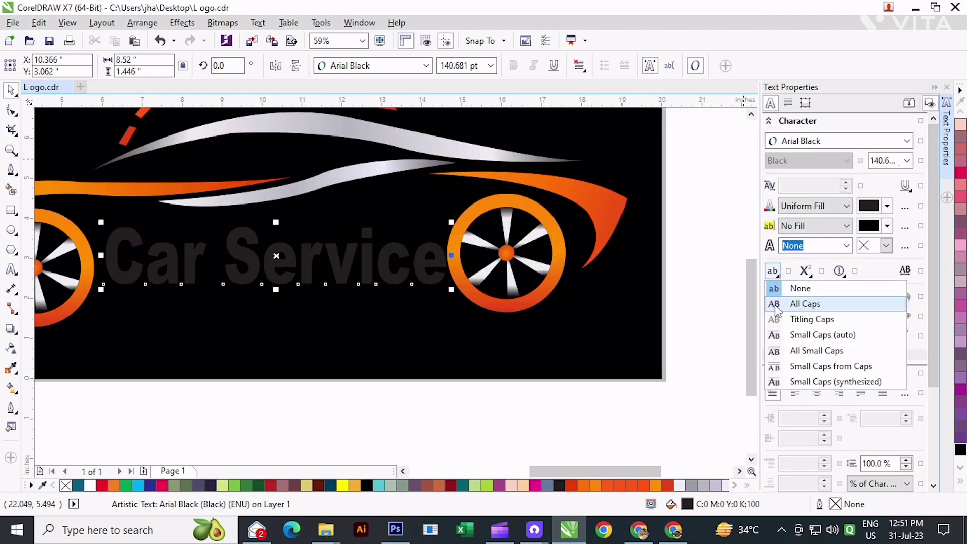
click(804, 304)
drag(296, 268, 272, 339)
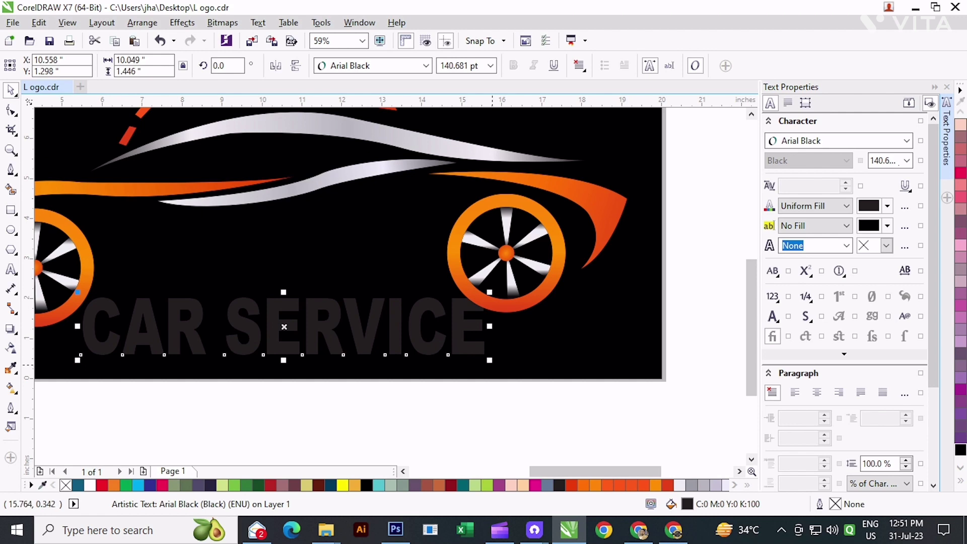
click(947, 88)
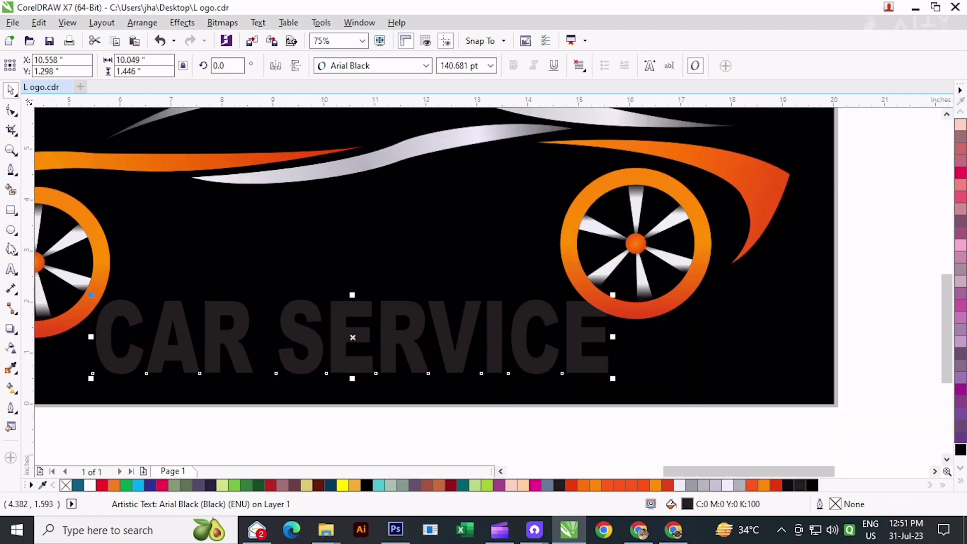
Replace the space between CAR and SERVICE with a line break, putting the words on two lines
click(12, 269)
click(277, 336)
key(BackSpace)
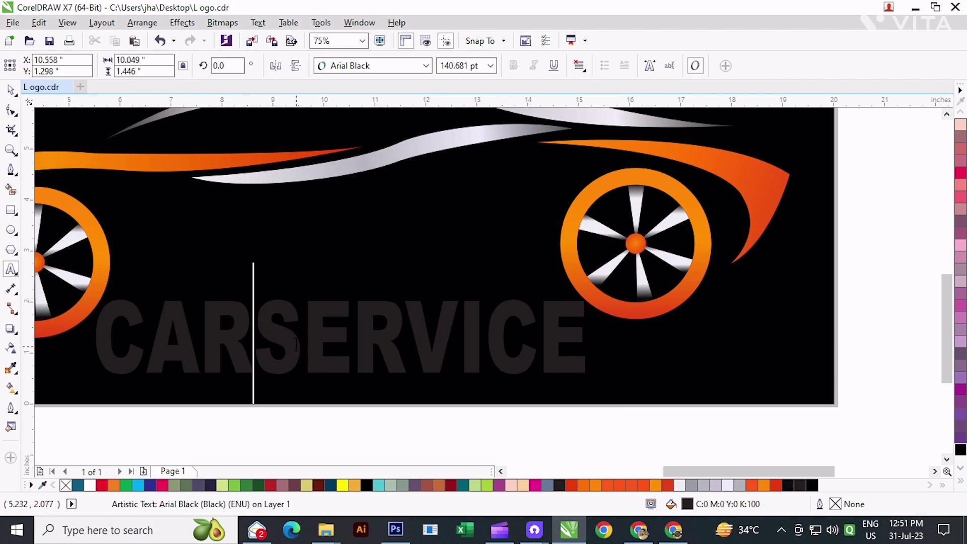
key(Return)
click(11, 91)
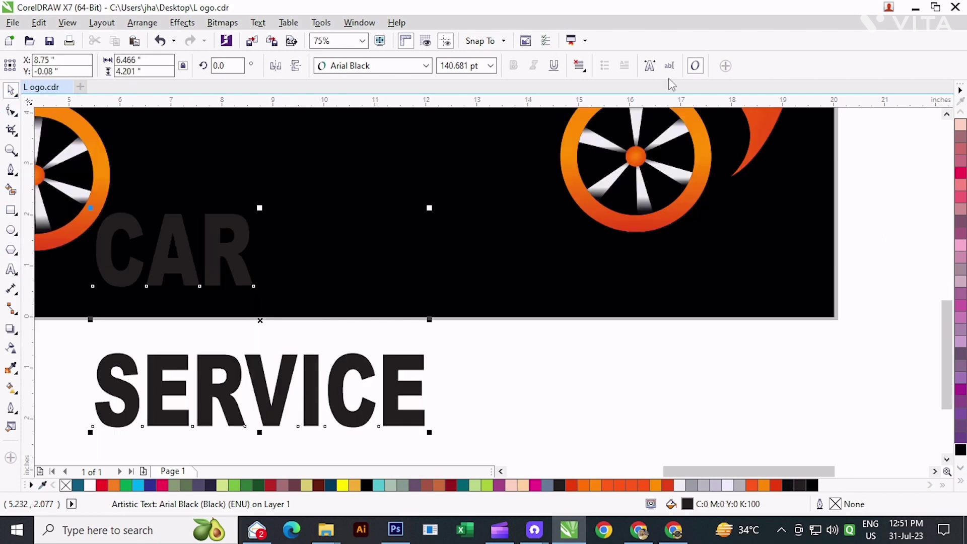
Center-align the two text lines and move the text up onto the black background between the wheels
click(578, 67)
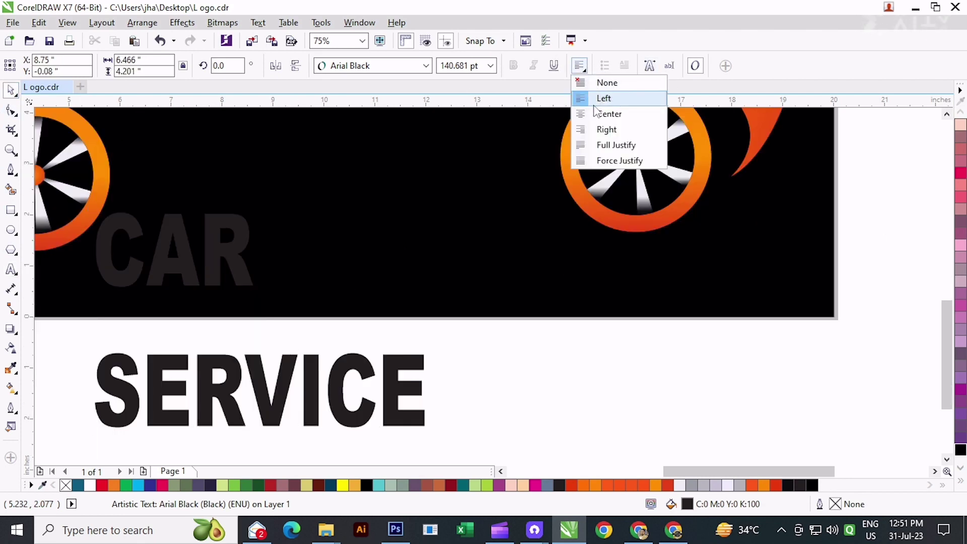
click(609, 112)
scroll(317, 258, down, 2)
drag(343, 292, 352, 245)
scroll(352, 244, up, 2)
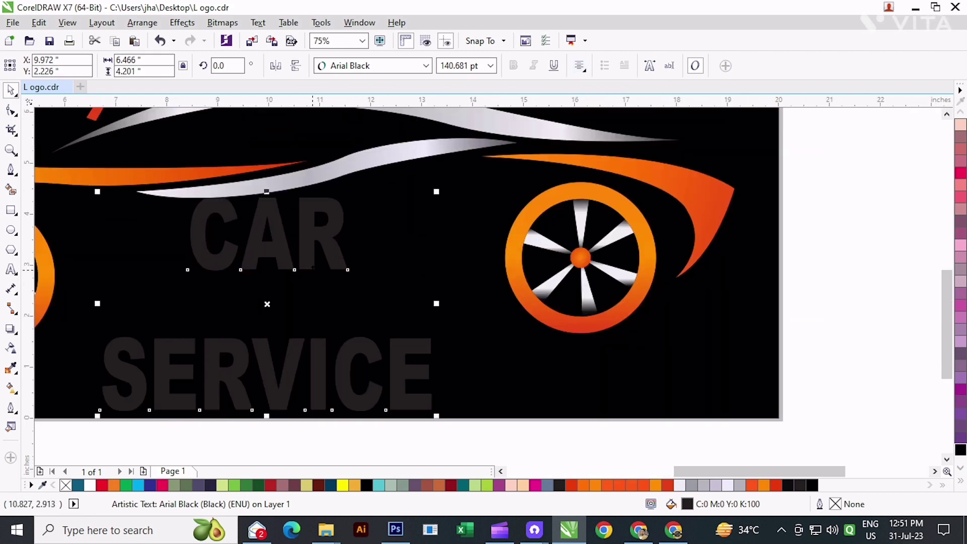
Break the two-line text apart and move CAR down closer to SERVICE
click(145, 23)
click(165, 106)
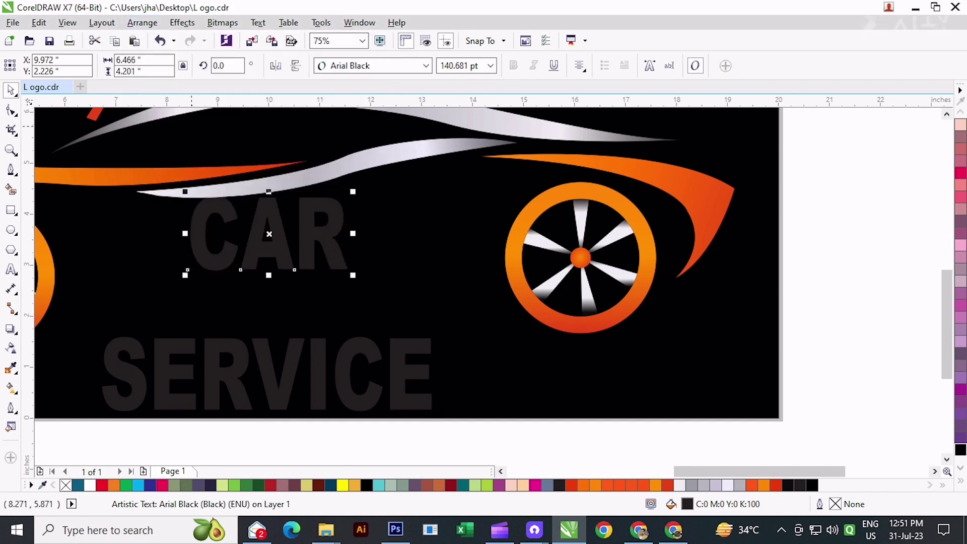
drag(309, 232, 309, 279)
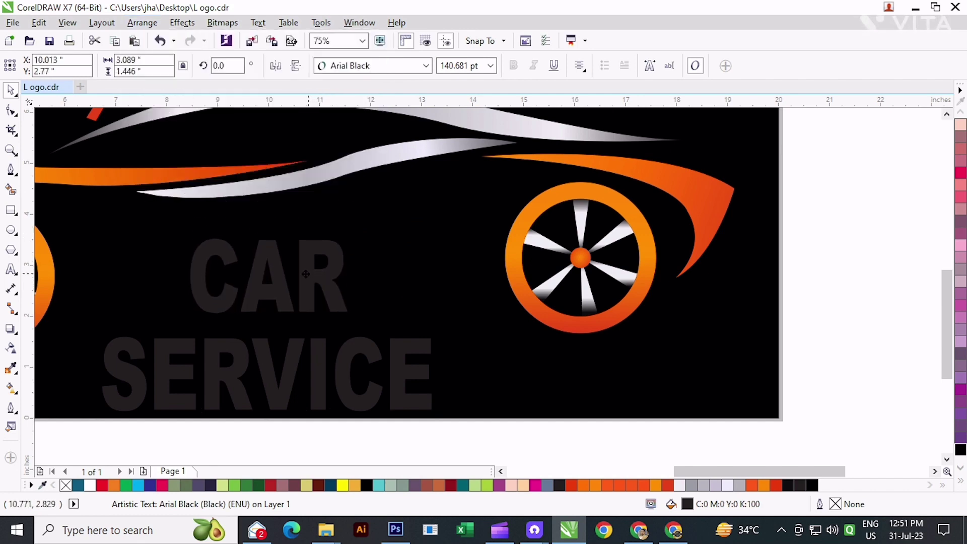
Group the words CAR and SERVICE and move the group up on the black background
shift+click(343, 386)
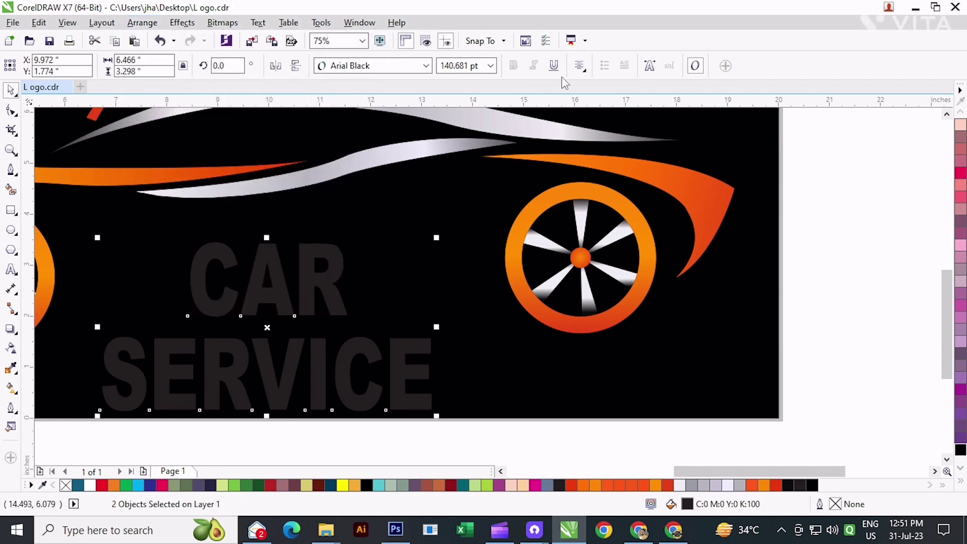
scroll(274, 249, down, 1)
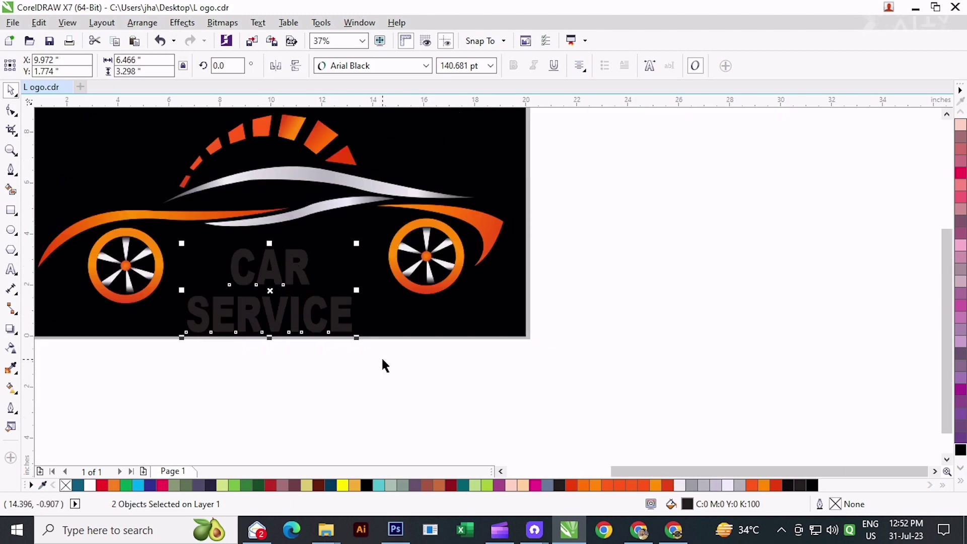
key(ctrl+g)
scroll(252, 267, up, 1)
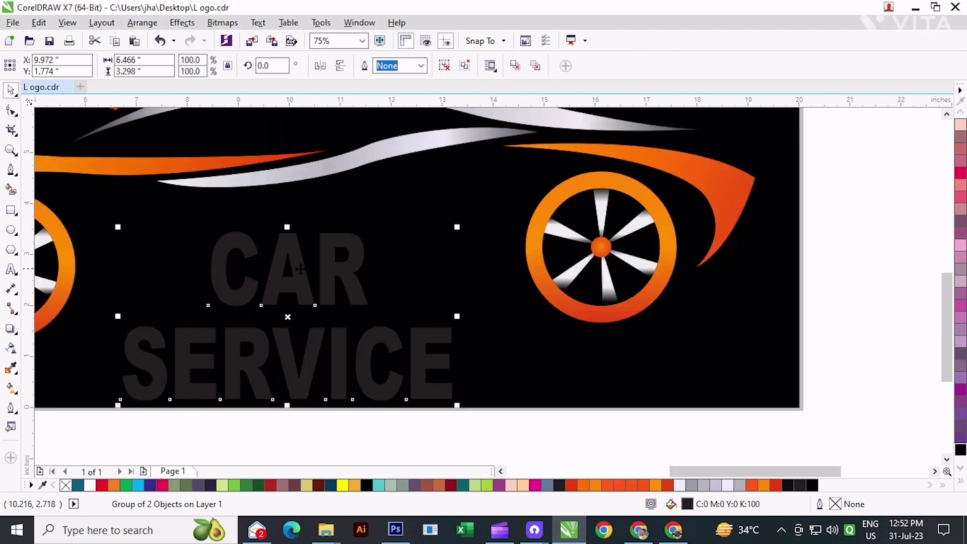
drag(301, 267, 301, 234)
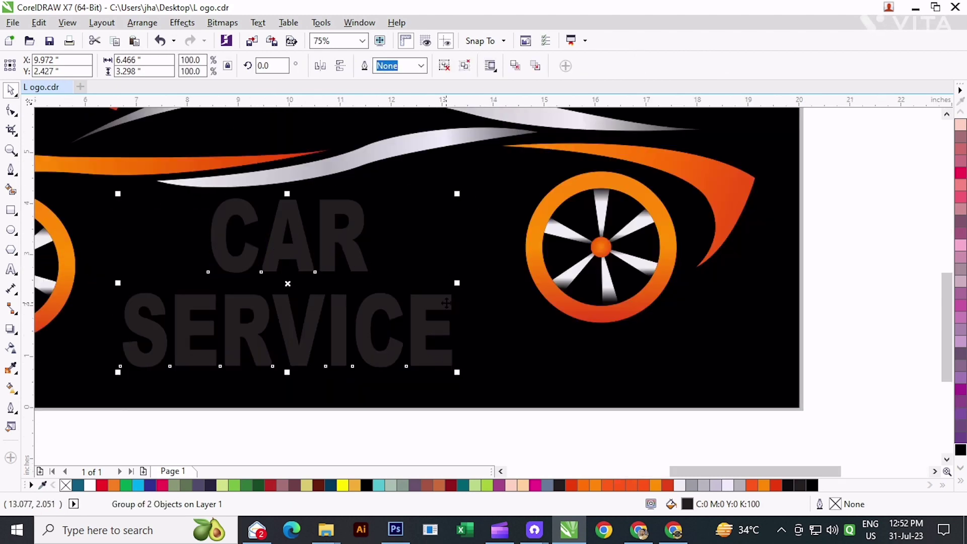
Stretch the text group symmetrically to about 7.65 inches wide and shift it slightly to centre it between the wheels
drag(457, 284, 487, 284)
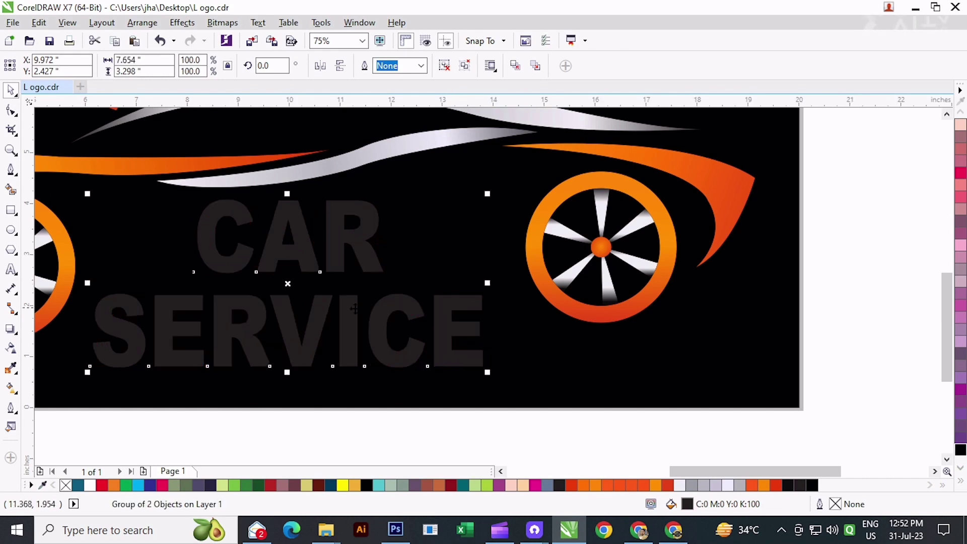
drag(353, 308, 367, 330)
scroll(369, 332, down, 1)
click(358, 392)
scroll(355, 337, up, 1)
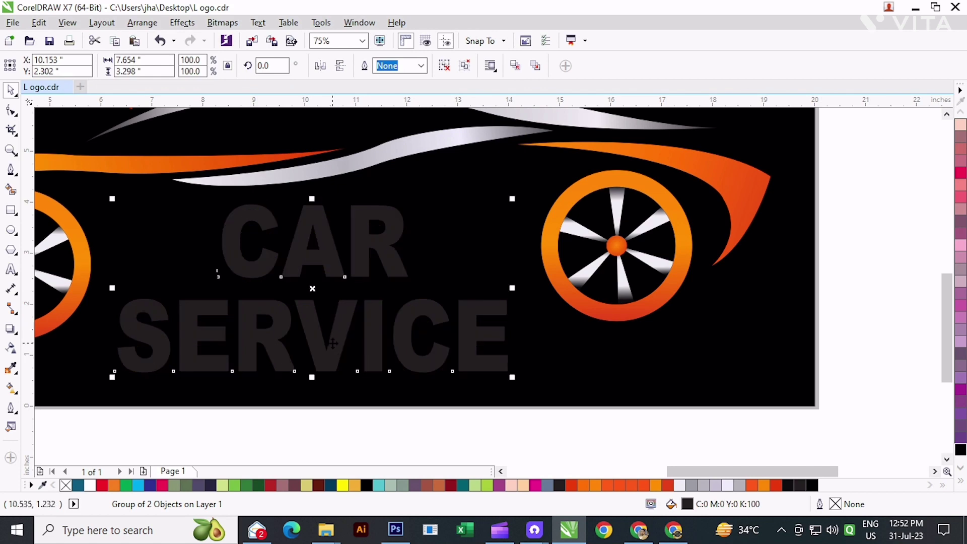
Ungroup the text, shrink SERVICE to about 5.77 inches wide and move it up closer to CAR
scroll(333, 343, down, 1)
click(360, 363)
click(323, 348)
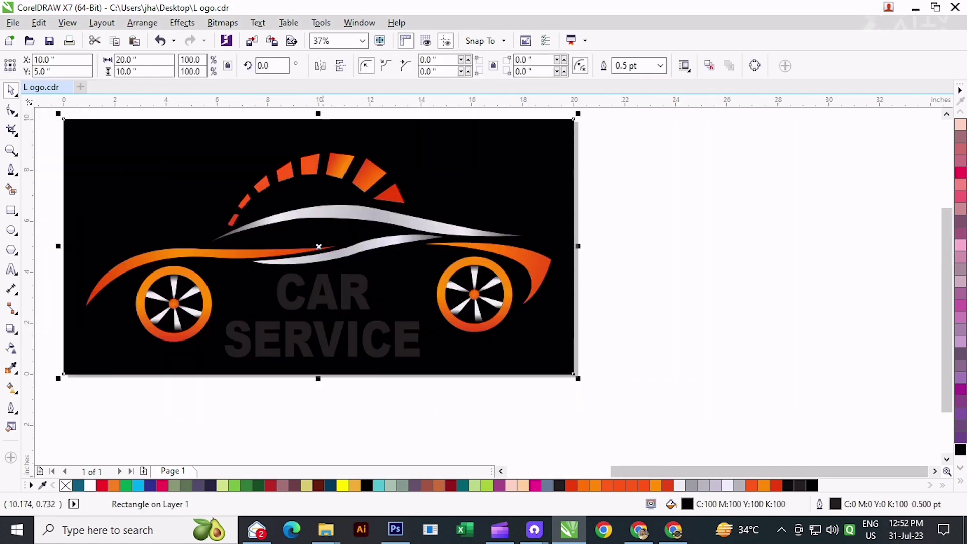
click(342, 325)
click(445, 66)
click(333, 339)
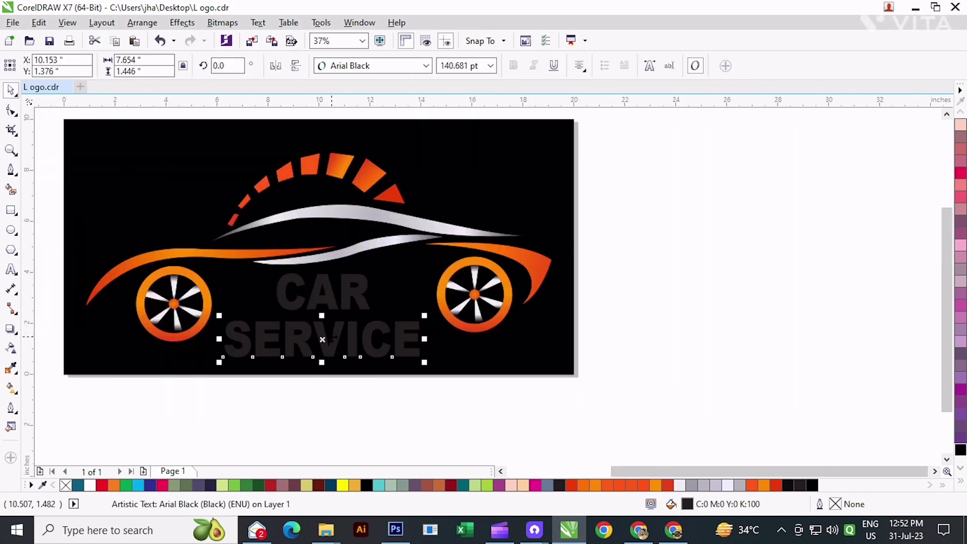
drag(424, 362, 401, 374)
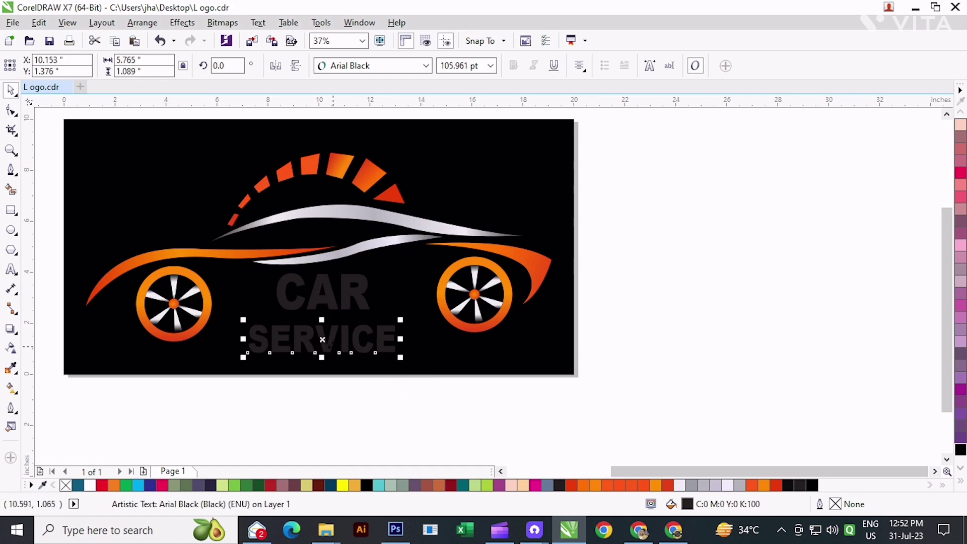
drag(330, 344, 330, 338)
Squash CAR vertically to about 1.26 inches high and nudge it up slightly above SERVICE
click(322, 295)
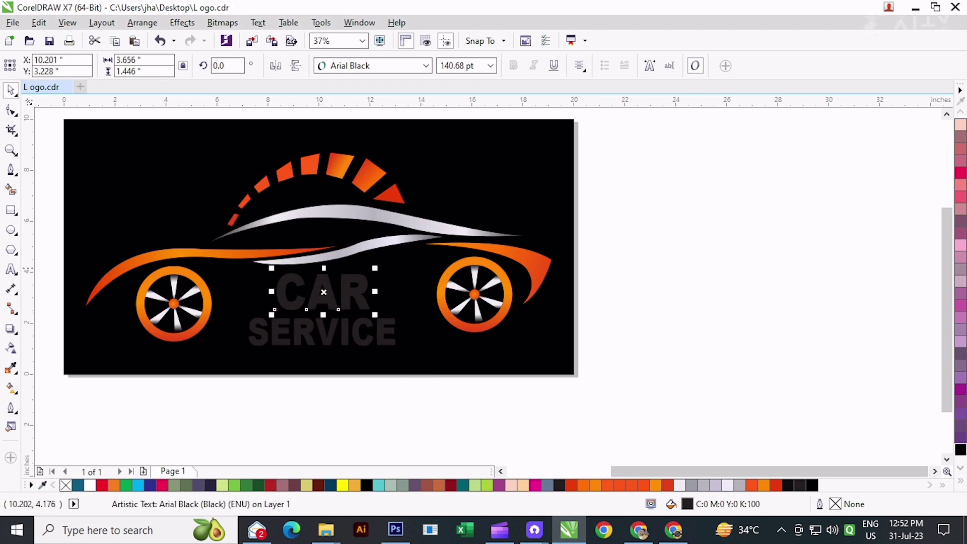
scroll(316, 277, up, 2)
drag(331, 271, 332, 276)
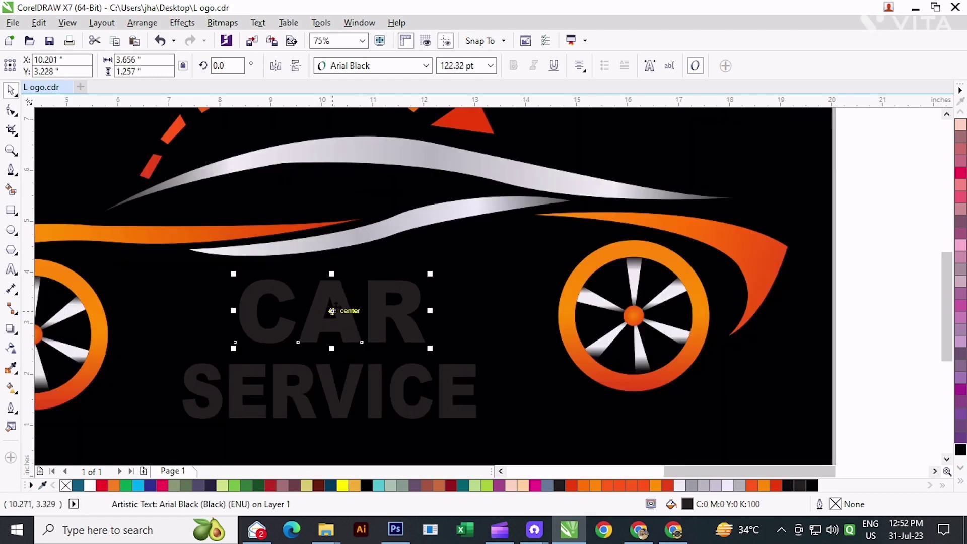
drag(332, 311, 332, 308)
click(349, 397)
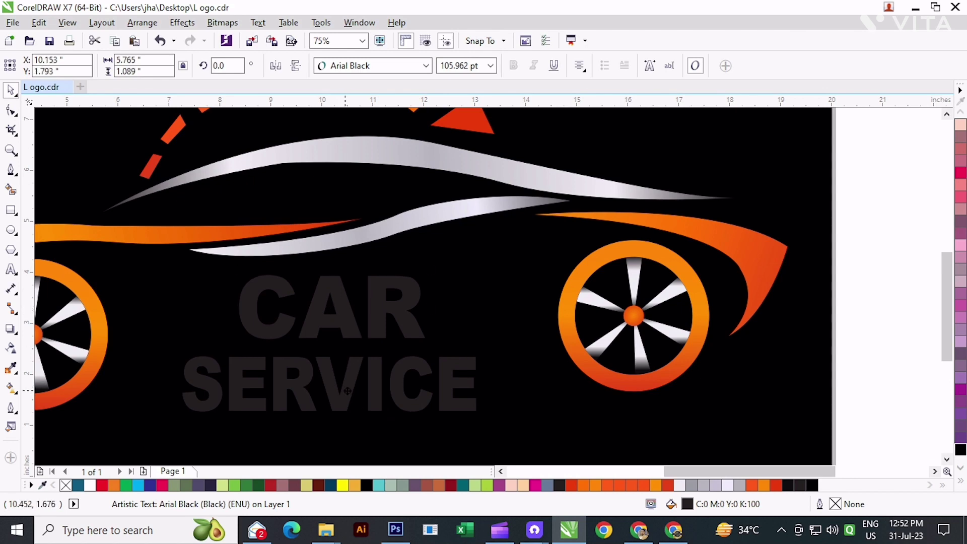
Apply a horizontal linear fountain fill across CAR, running from black at the C to white at the R
scroll(330, 270, down, 2)
click(338, 266)
click(347, 252)
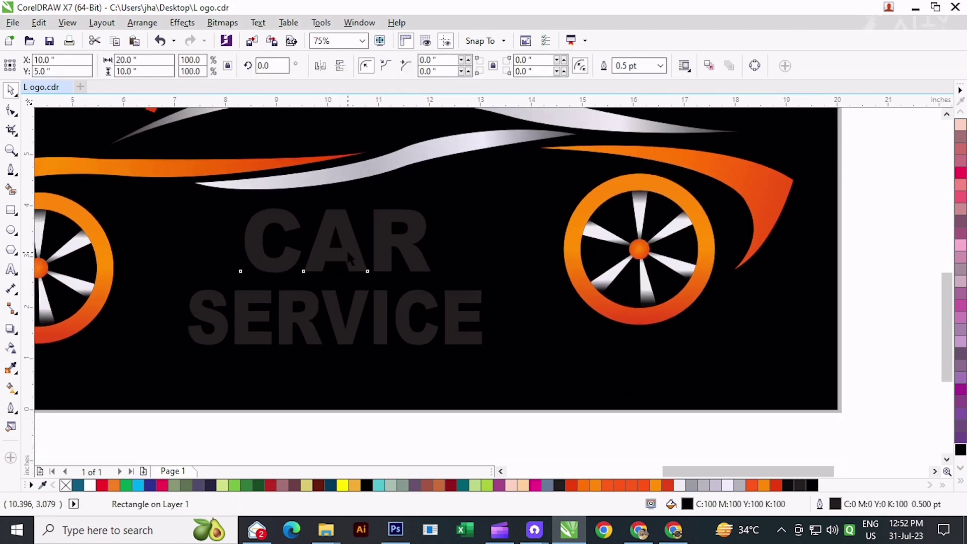
click(11, 388)
drag(246, 235, 418, 239)
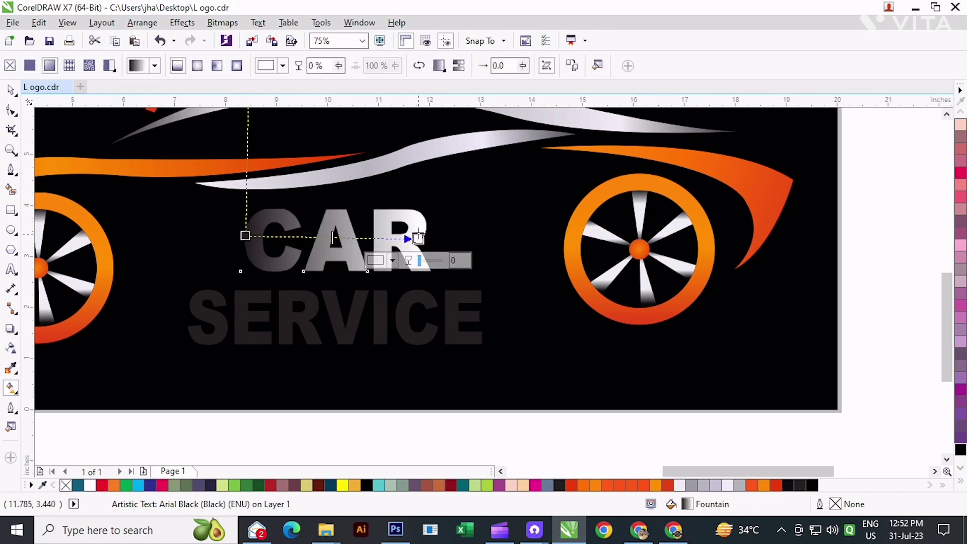
click(420, 233)
click(246, 235)
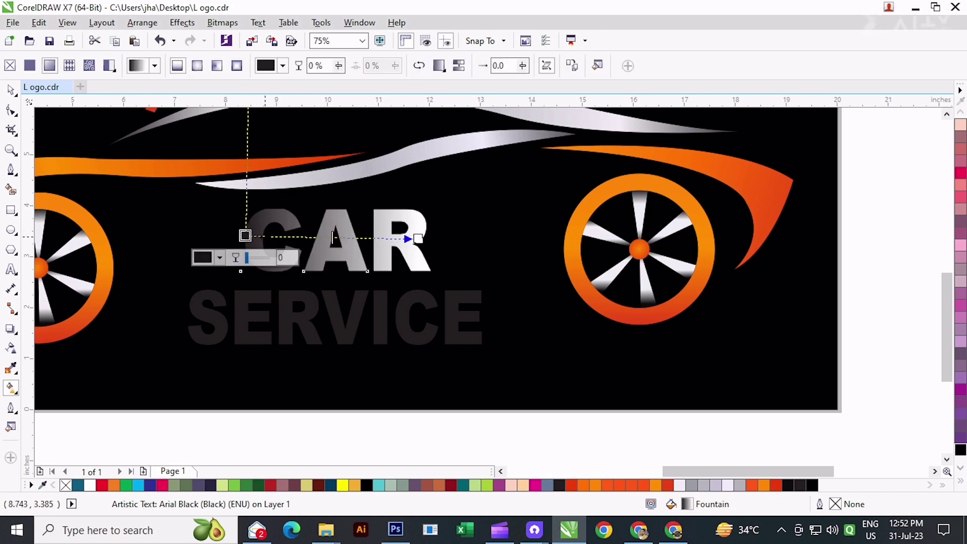
Add colour stops at 64% and 27% to CAR's gradient and make the 27% stop light gray
double_click(356, 237)
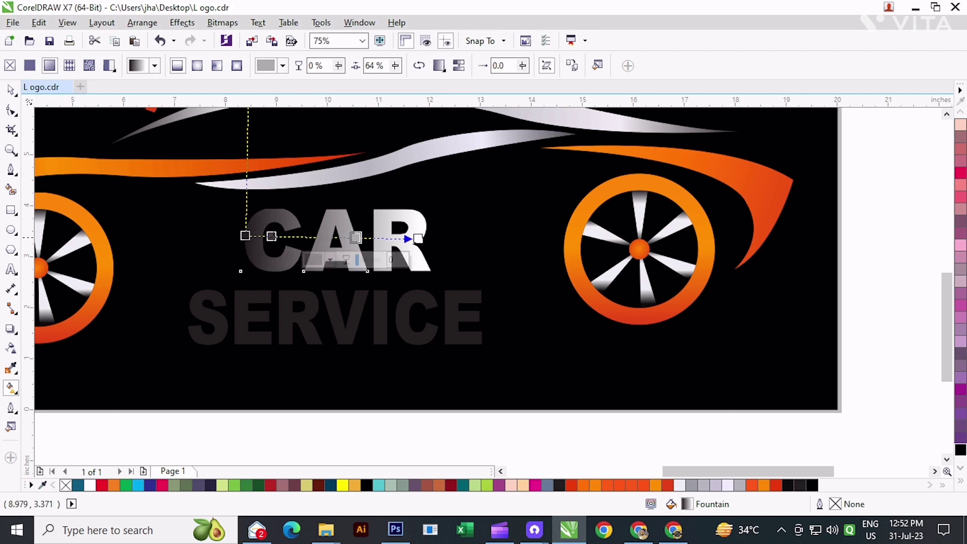
double_click(292, 236)
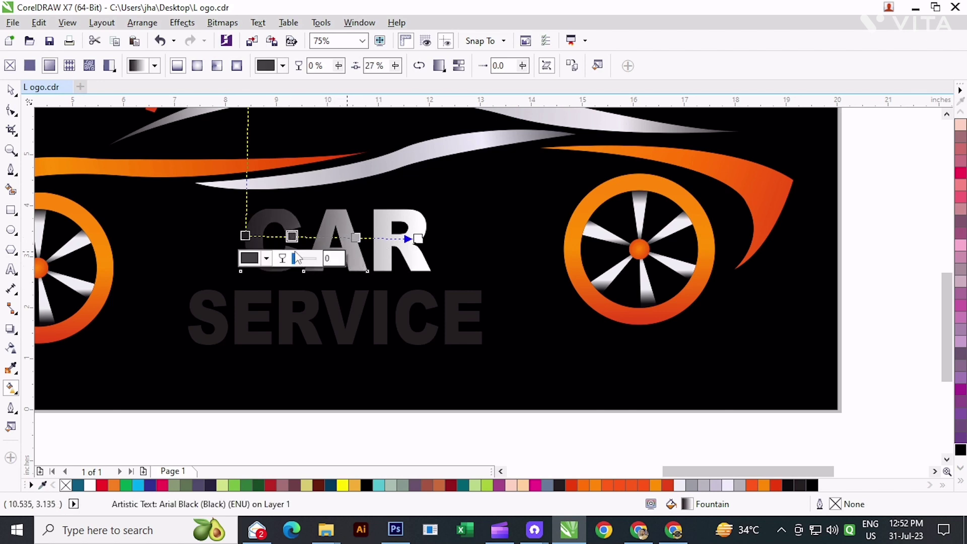
click(680, 485)
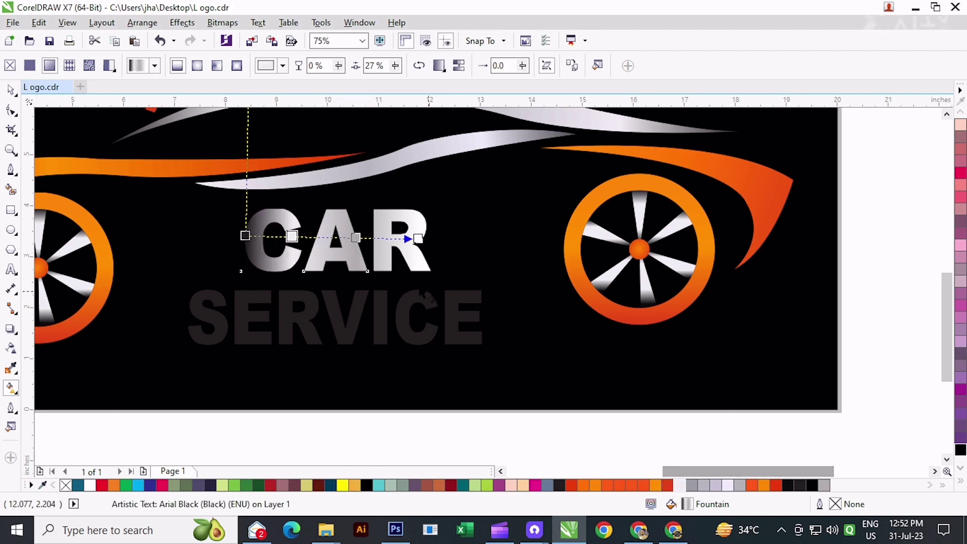
Set both end colours of CAR's gradient to black and extend its end point just past the R
click(245, 235)
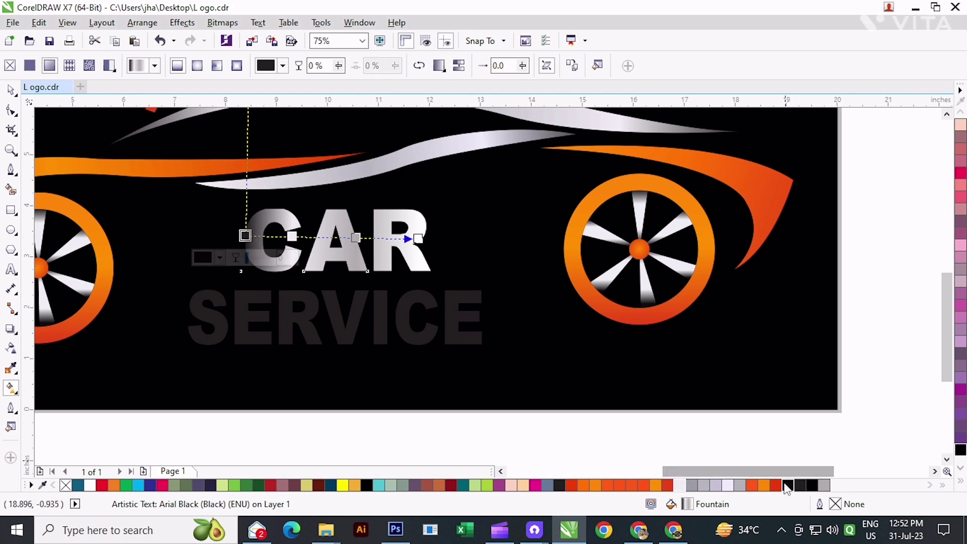
click(788, 485)
drag(417, 238, 433, 237)
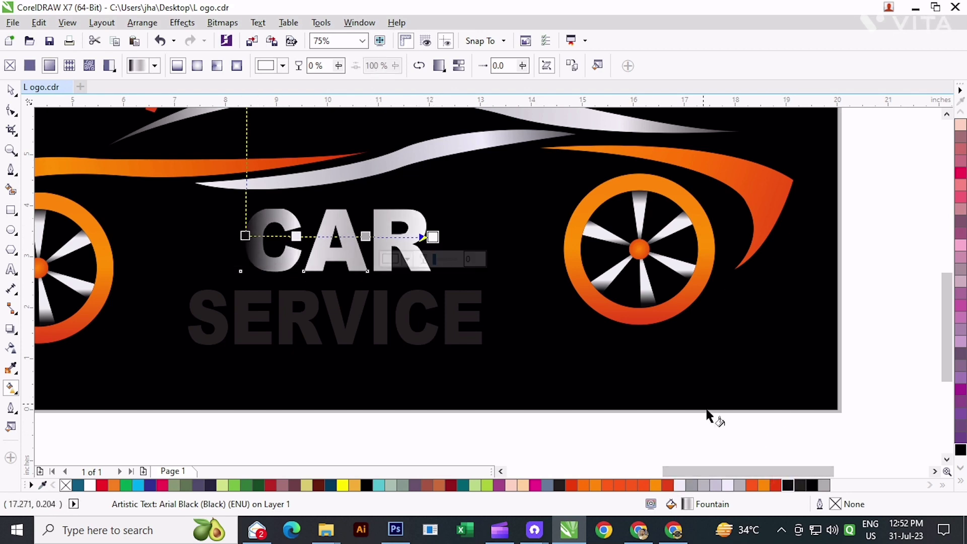
click(788, 486)
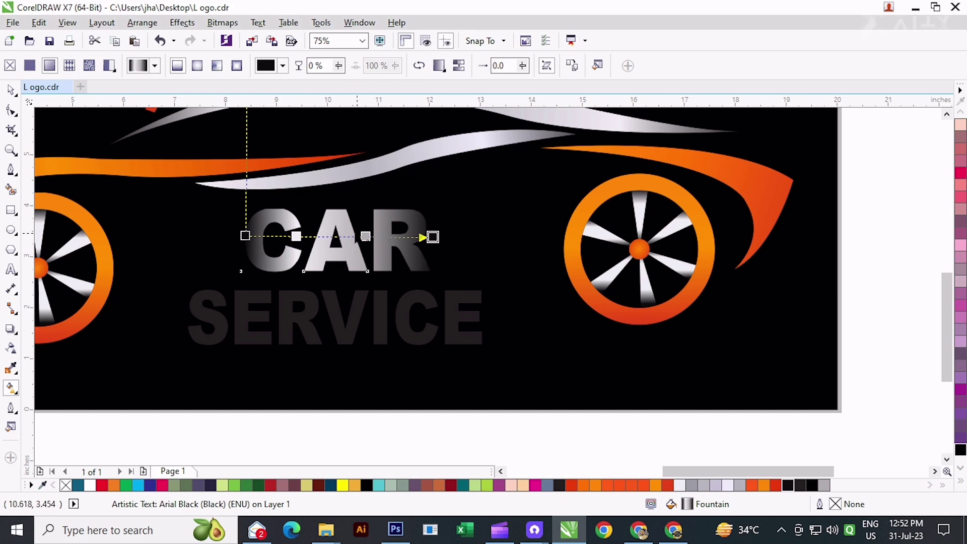
Colour the gradient's 64% stop black and its end stop light gray
double_click(366, 236)
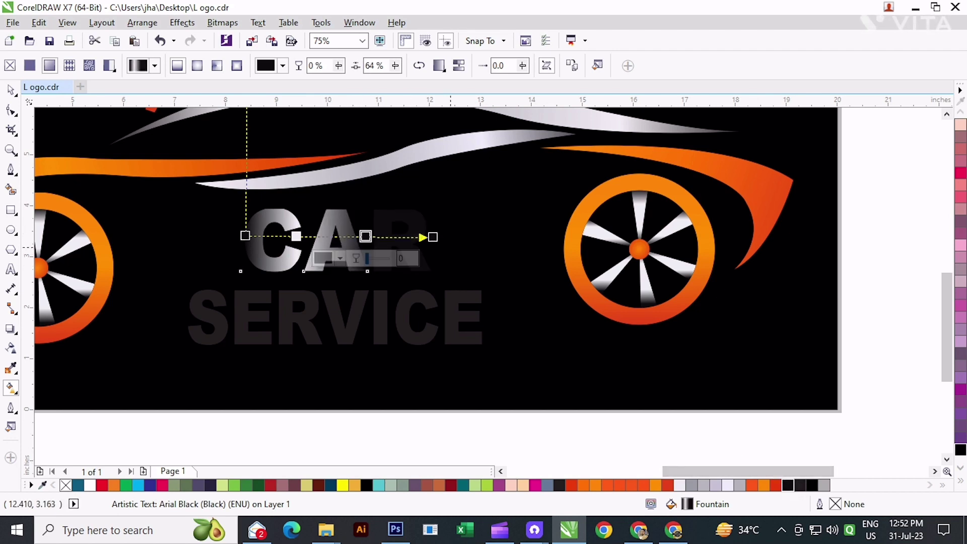
click(435, 238)
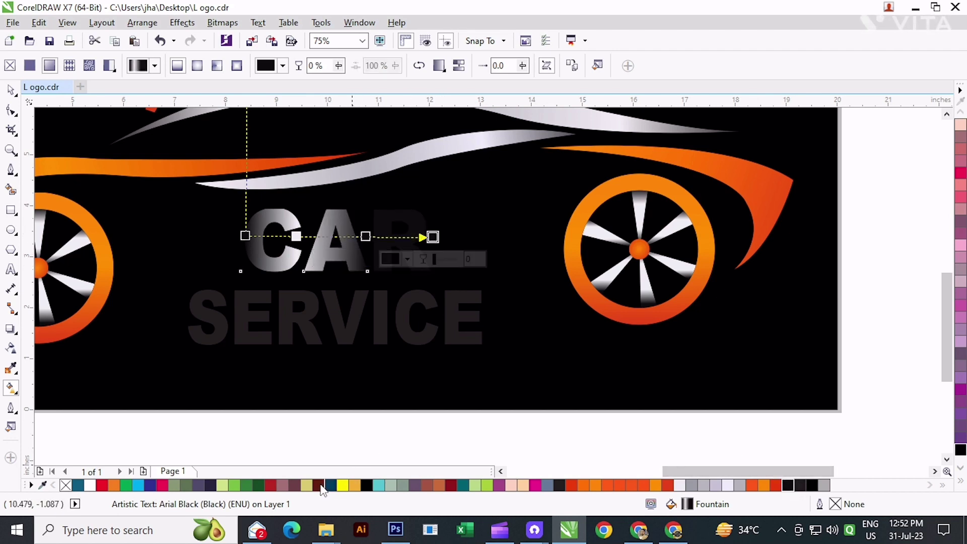
click(680, 486)
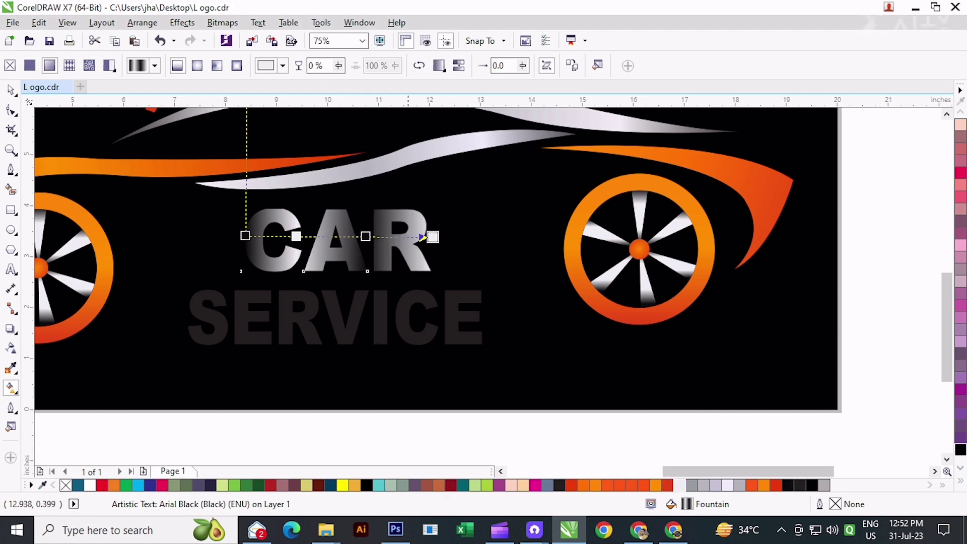
Pull the gradient's start point slightly outside the C and set its colour to white
drag(245, 236, 241, 238)
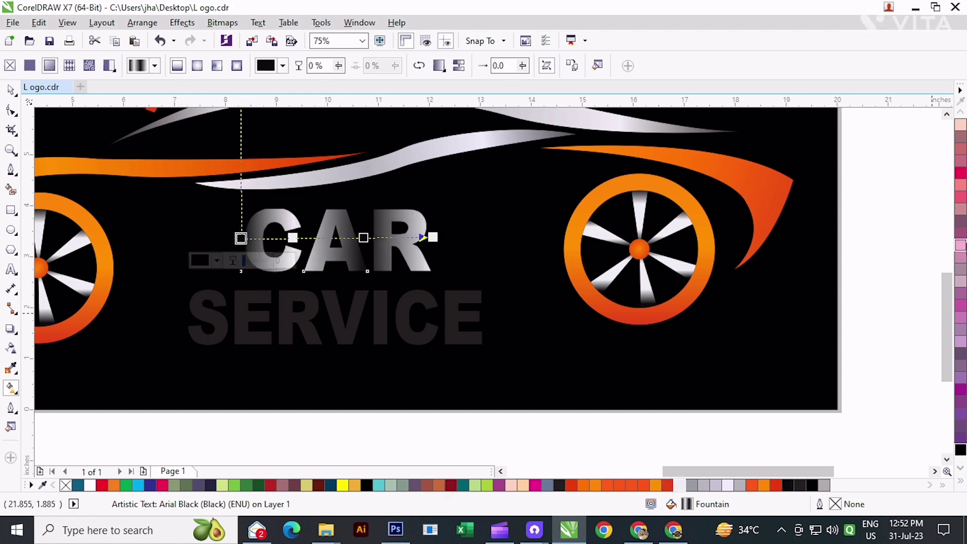
click(963, 484)
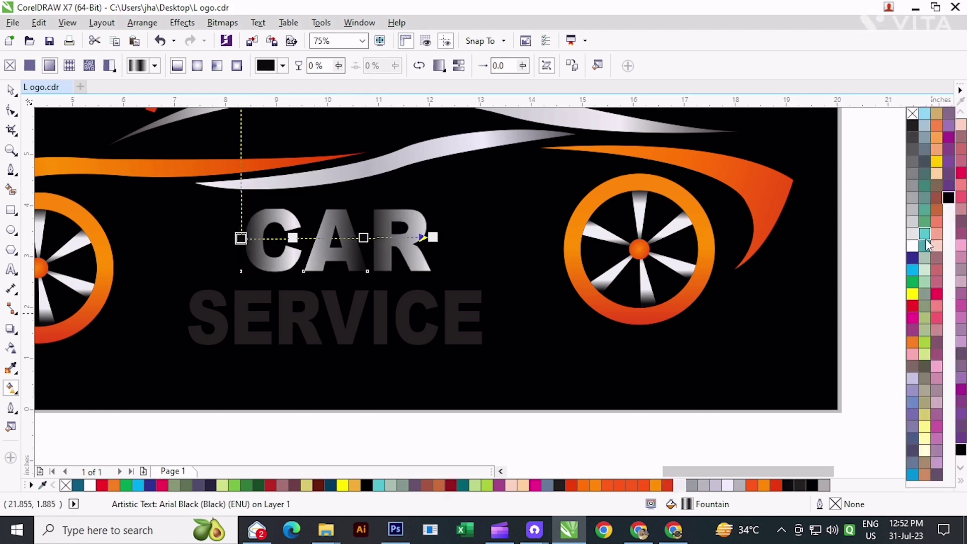
click(913, 246)
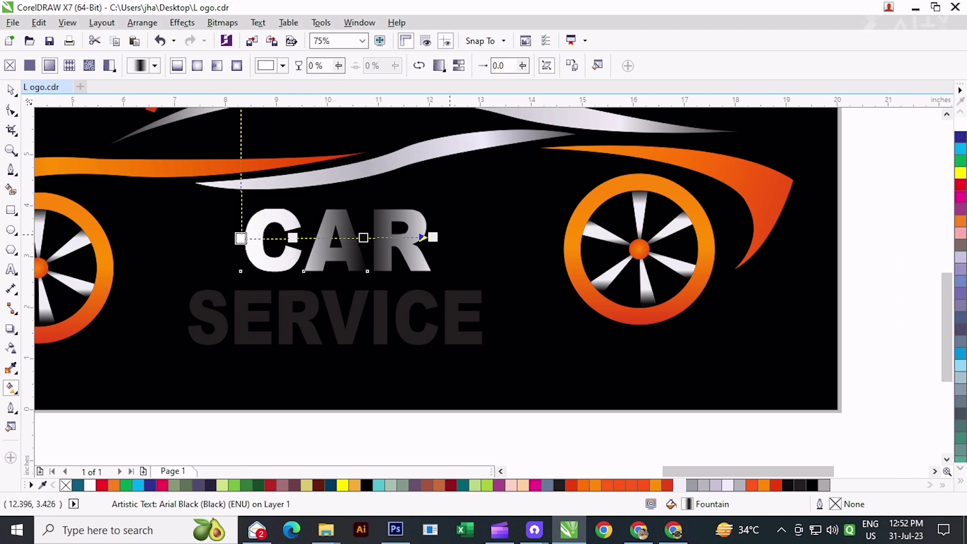
Move the black middle stop of CAR's gradient to 53%, over the letter A
click(433, 237)
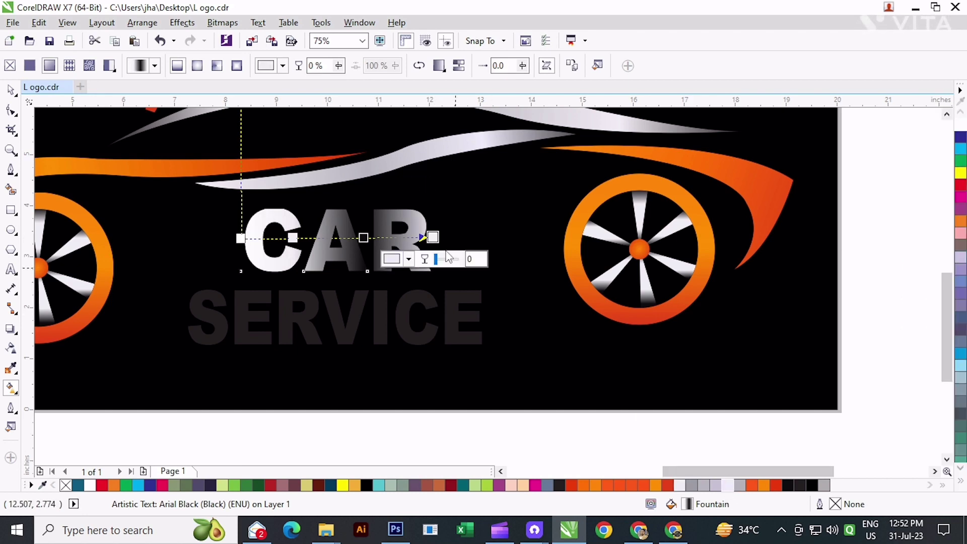
drag(433, 236, 348, 241)
scroll(351, 241, up, 2)
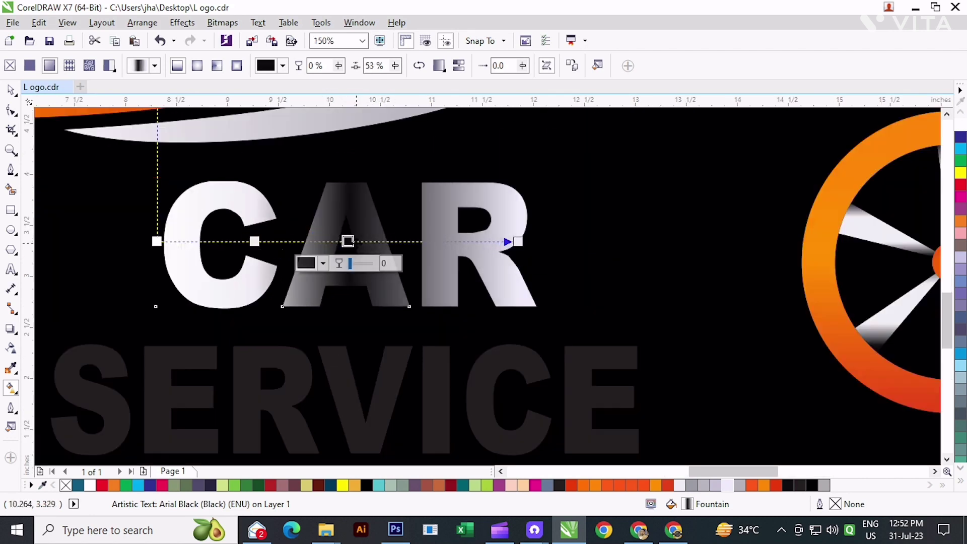
click(790, 485)
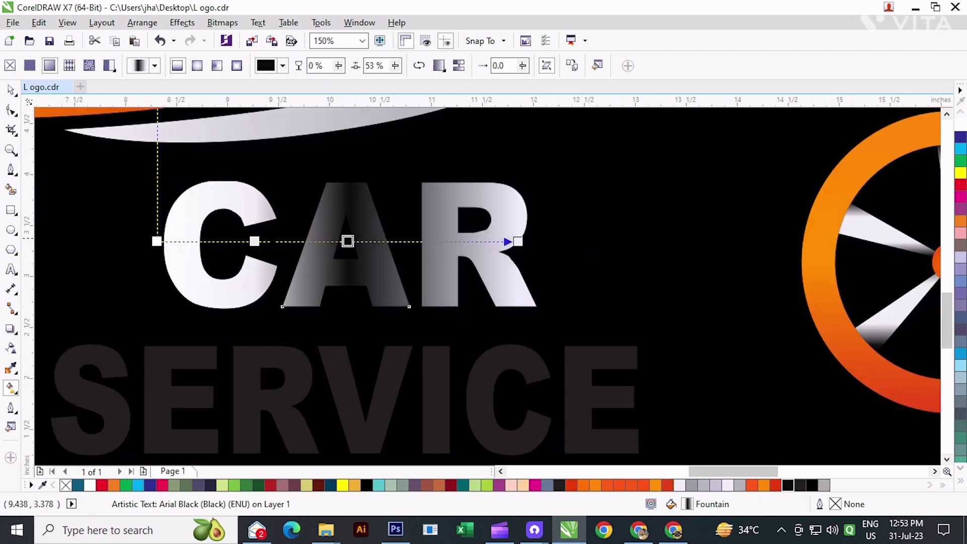
Place a light gray stop at 22% in CAR's gradient and recolour the 53% stop light gray
double_click(236, 241)
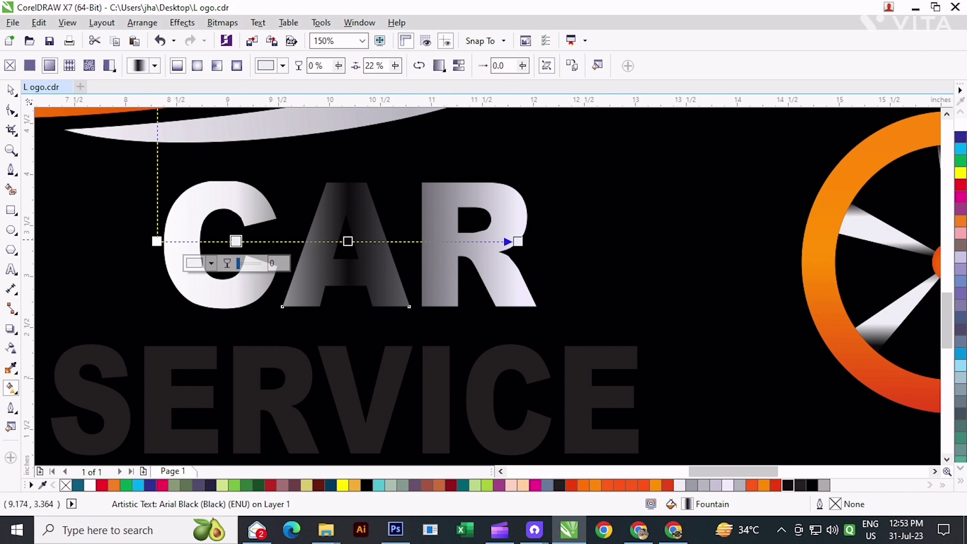
click(348, 241)
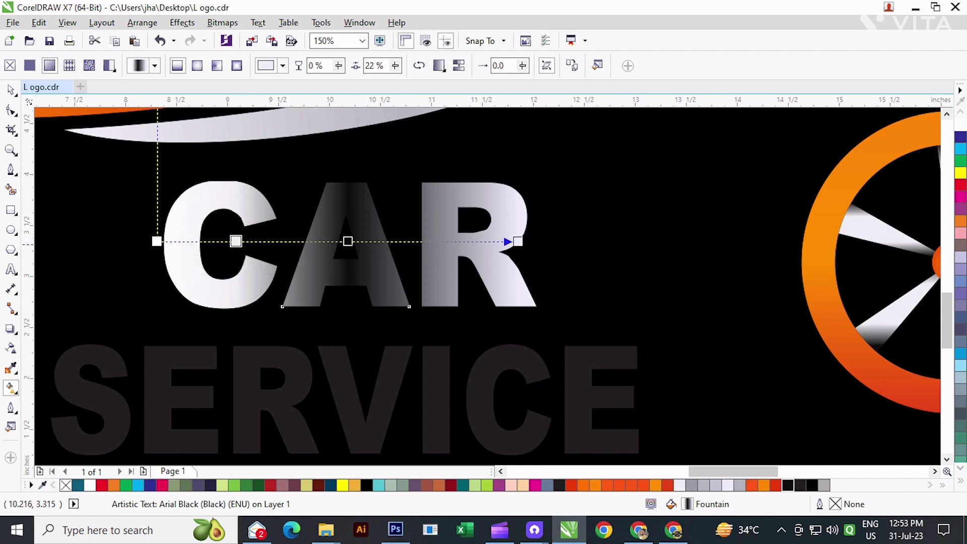
click(681, 485)
Add a pale lilac-gray stop at 76% in CAR's gradient and recolour the 22% stop medium gray
double_click(432, 241)
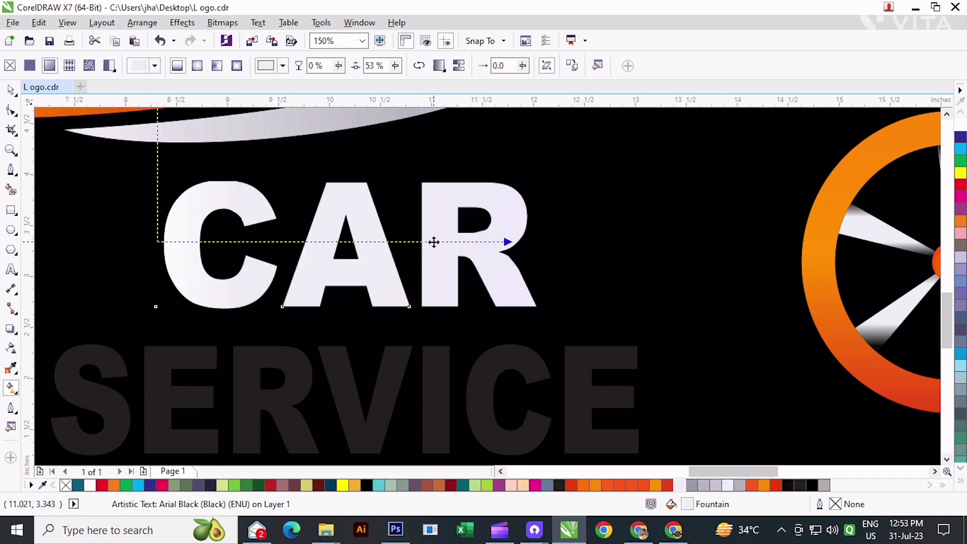
click(717, 486)
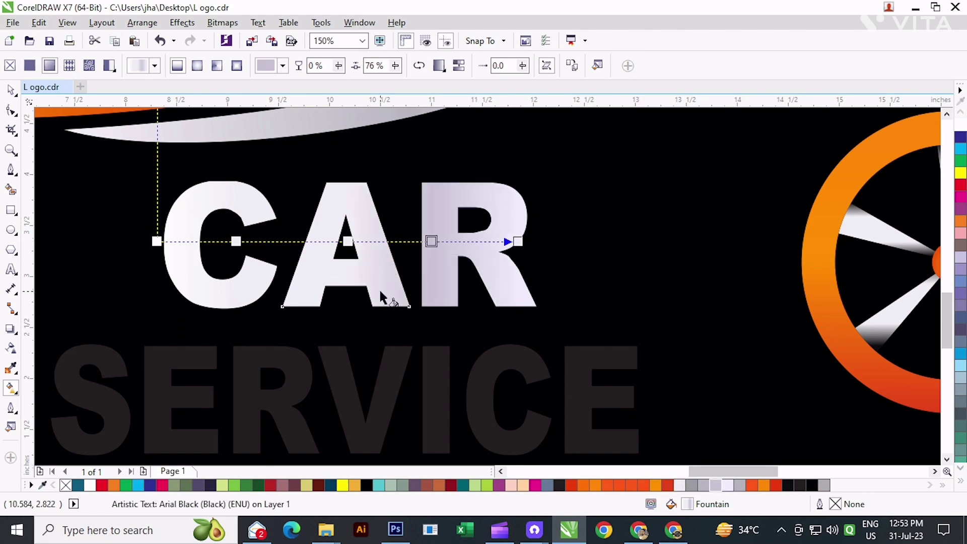
click(236, 241)
click(691, 486)
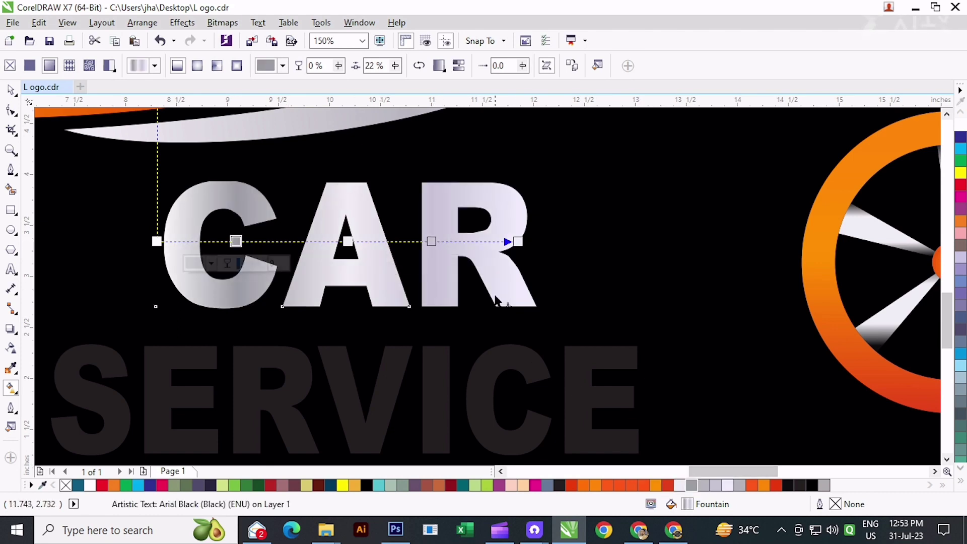
Recolour the 76% stop of CAR's gradient medium gray
click(432, 241)
click(698, 486)
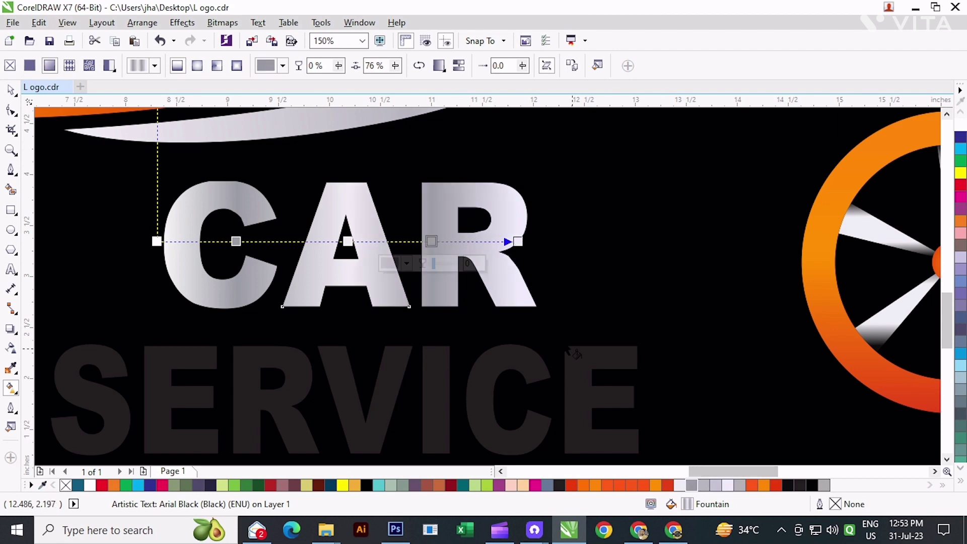
click(10, 91)
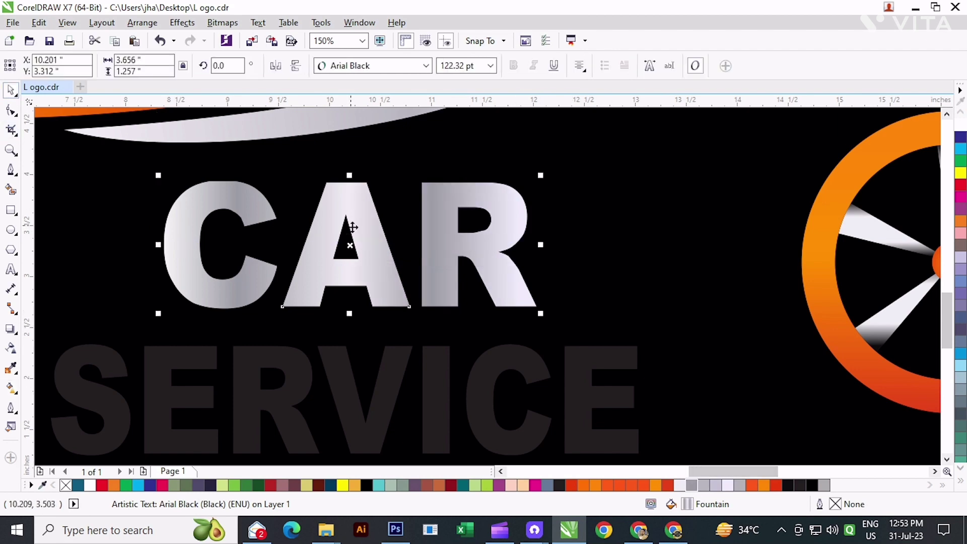
scroll(346, 238, down, 2)
Give SERVICE a left-to-right fountain fill starting at the S, with both end stops red
click(423, 434)
click(391, 315)
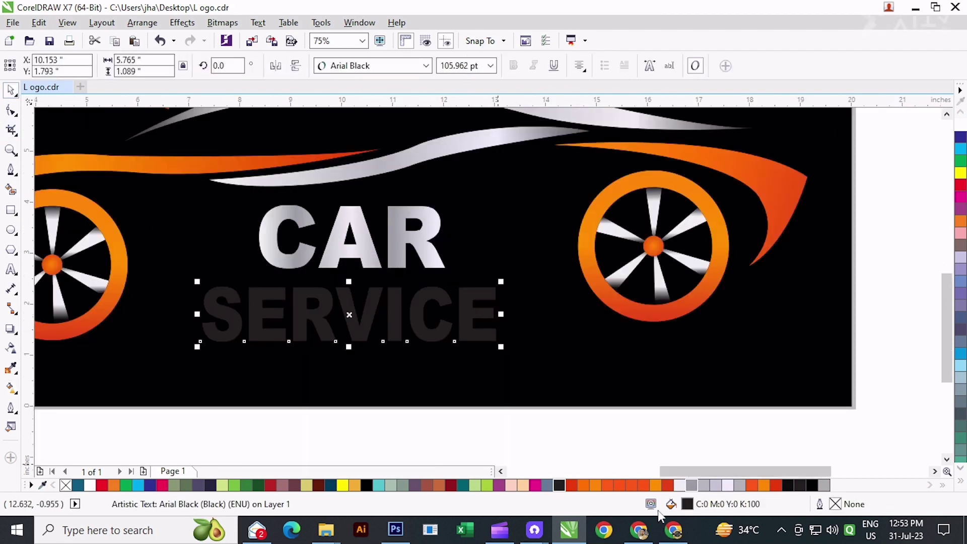
click(11, 388)
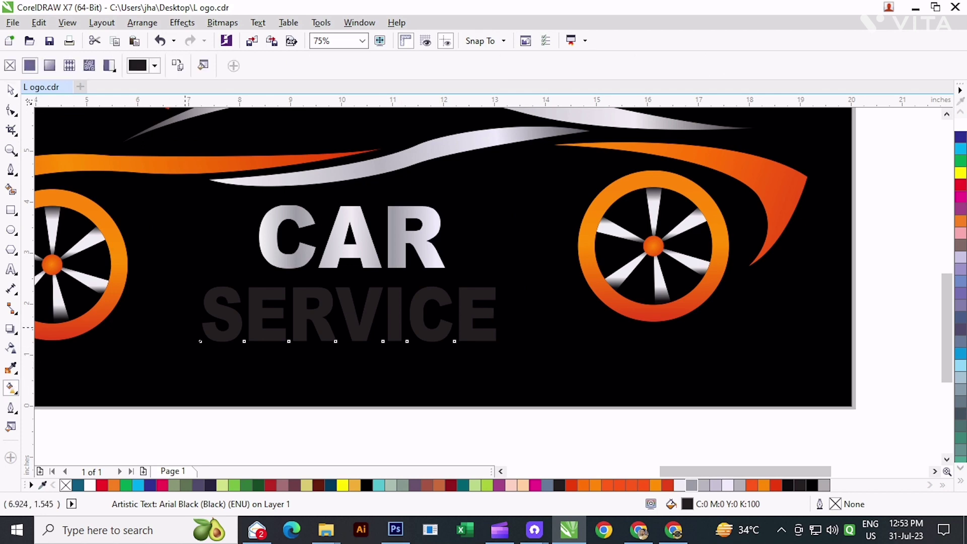
drag(219, 316, 498, 315)
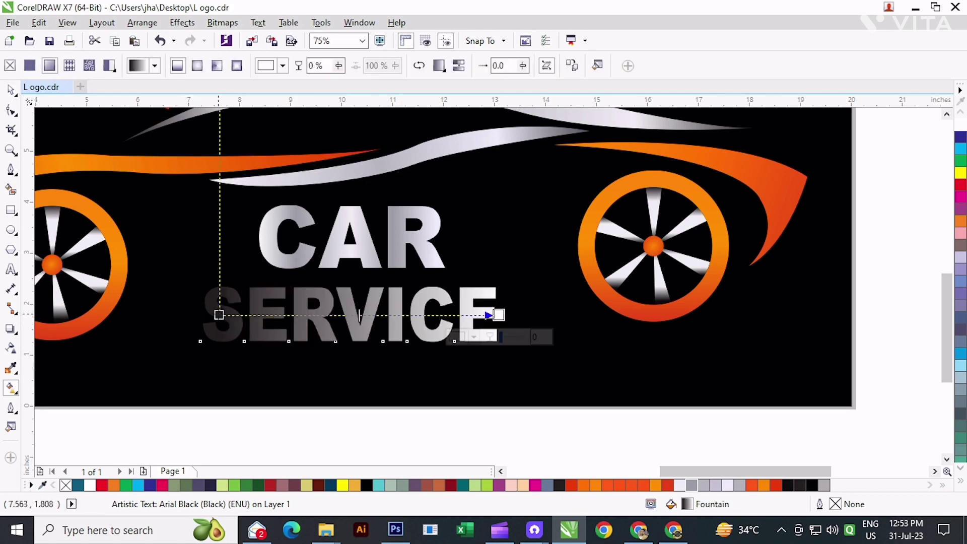
drag(213, 315, 210, 315)
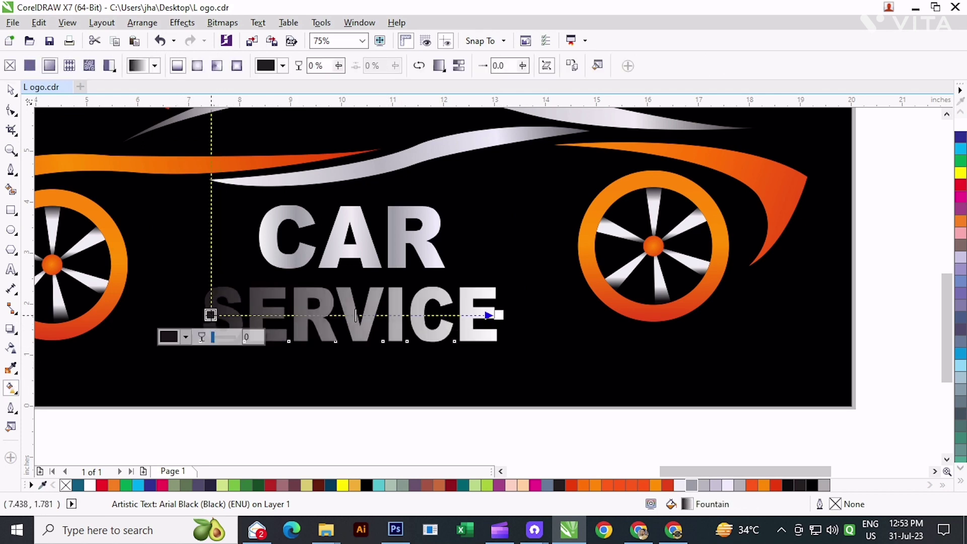
click(572, 485)
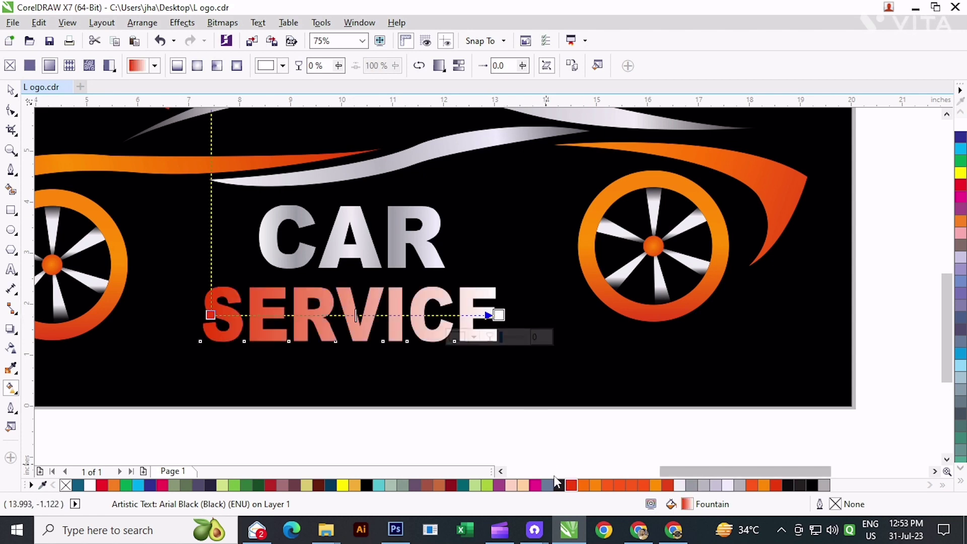
click(575, 487)
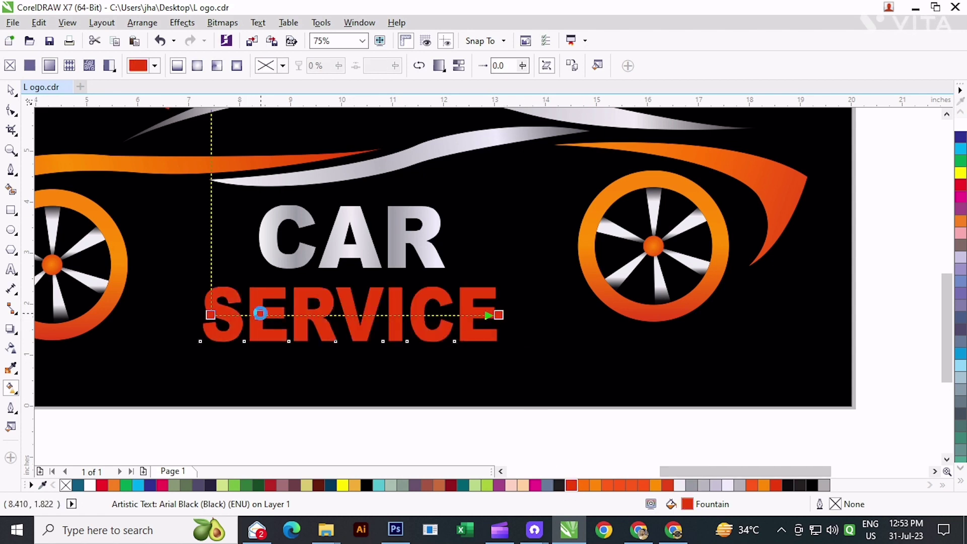
Add orange stops to SERVICE's gradient over the first E, at 49% and at 75%
double_click(260, 314)
drag(366, 314, 352, 315)
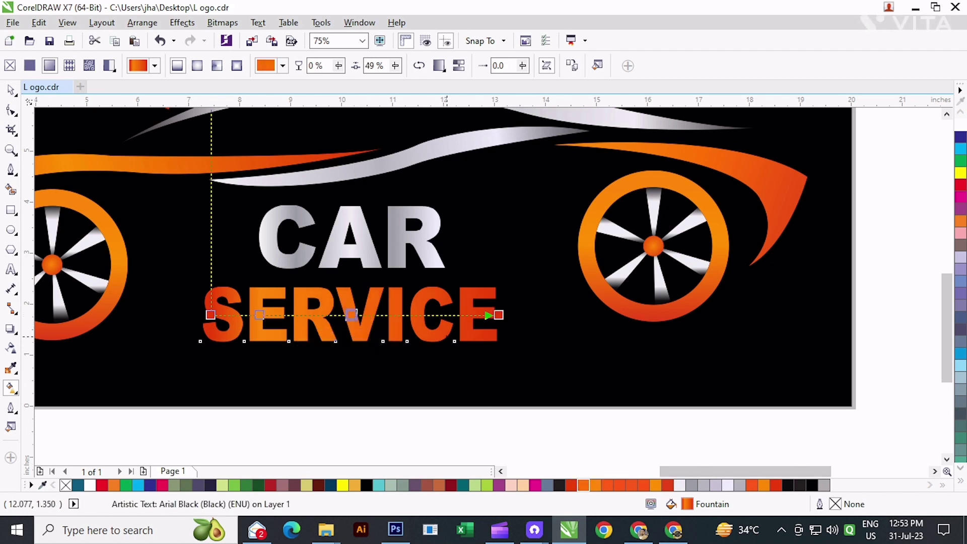
drag(764, 485, 427, 315)
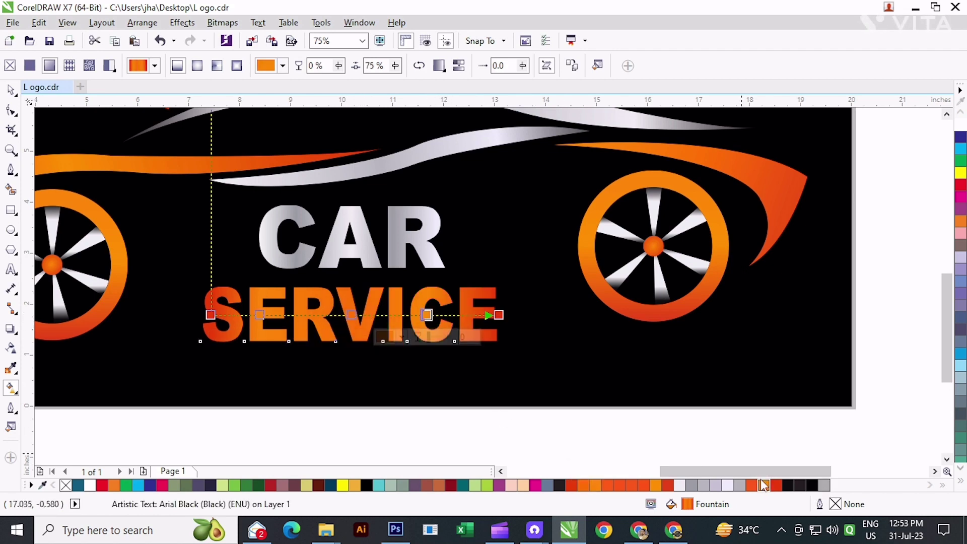
click(11, 90)
scroll(388, 298, down, 2)
click(373, 357)
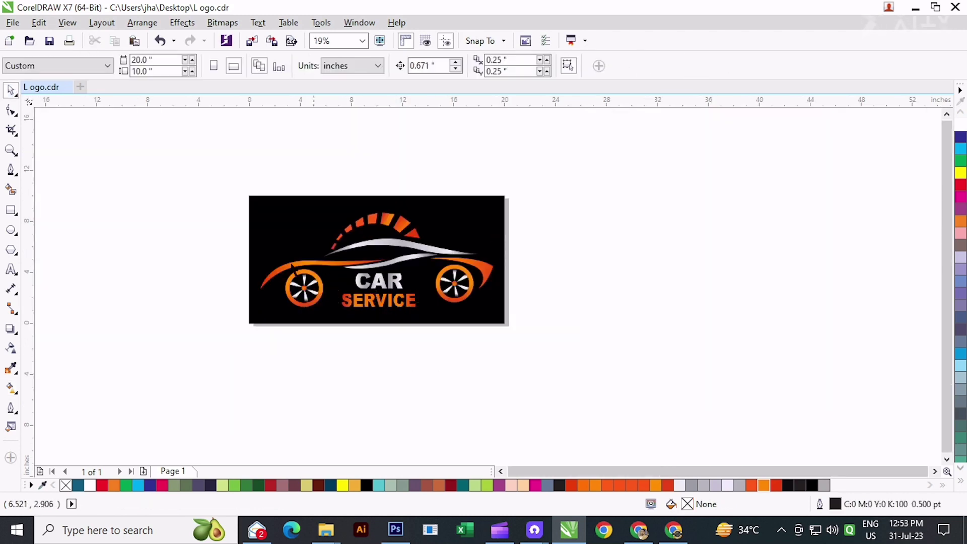
Give the CAR text a pale gray outline (R240 G238 B242)
scroll(424, 304, up, 2)
scroll(395, 332, down, 2)
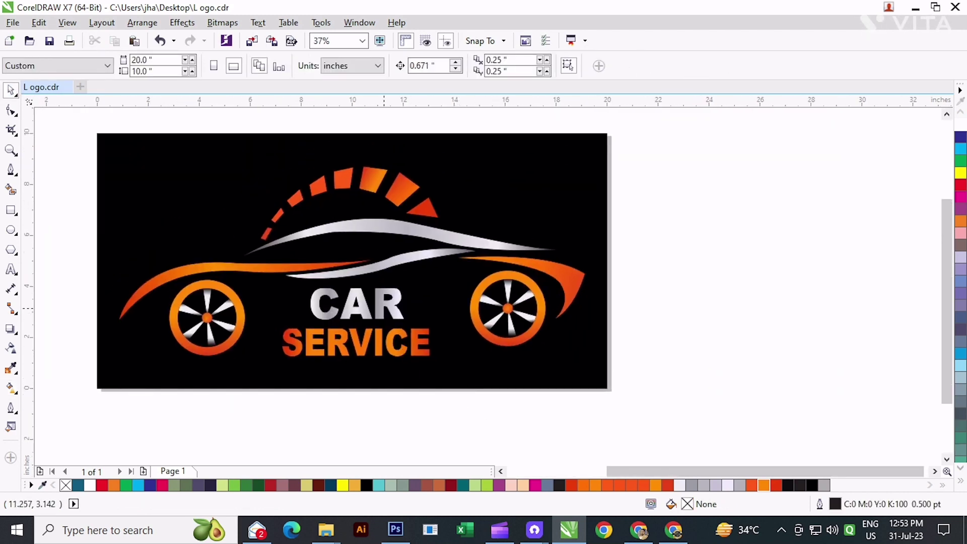
click(376, 309)
scroll(375, 309, up, 2)
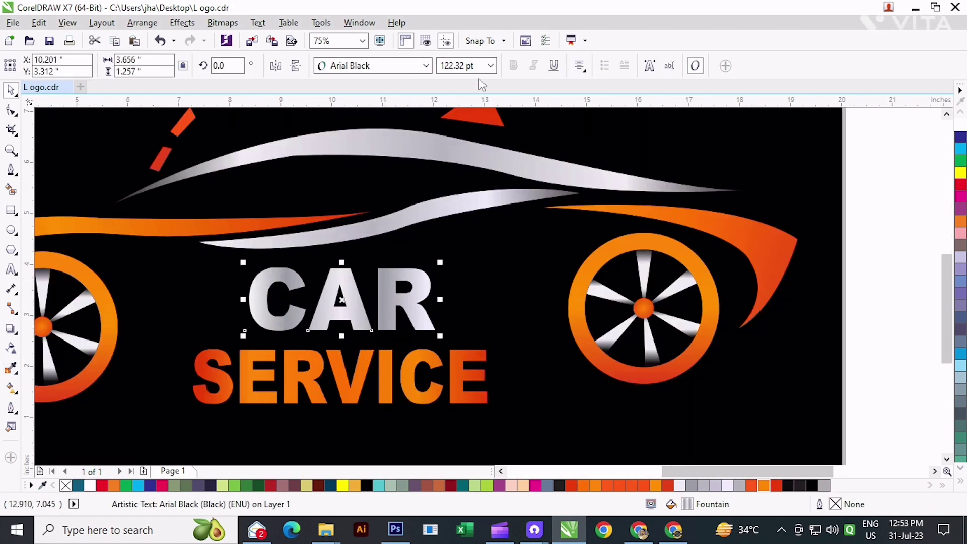
right_click(679, 485)
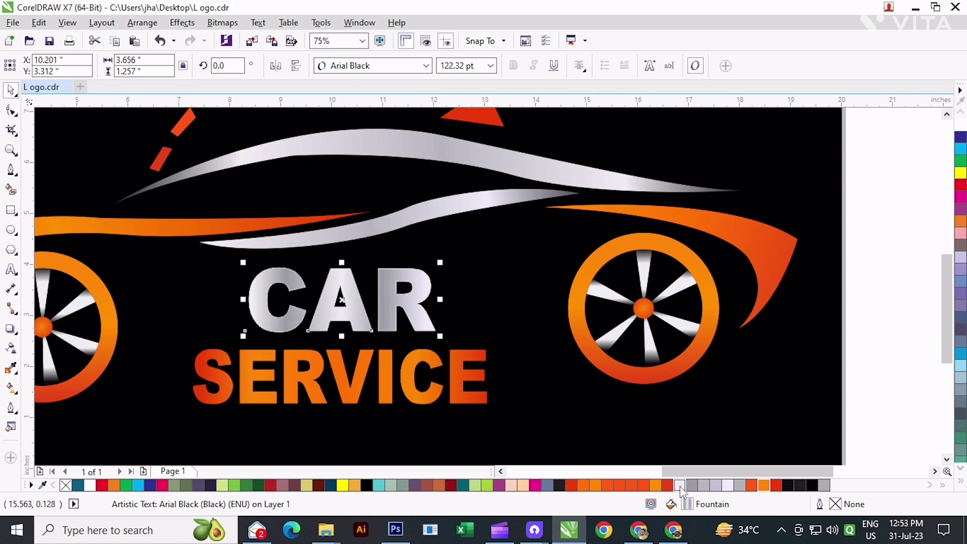
click(490, 65)
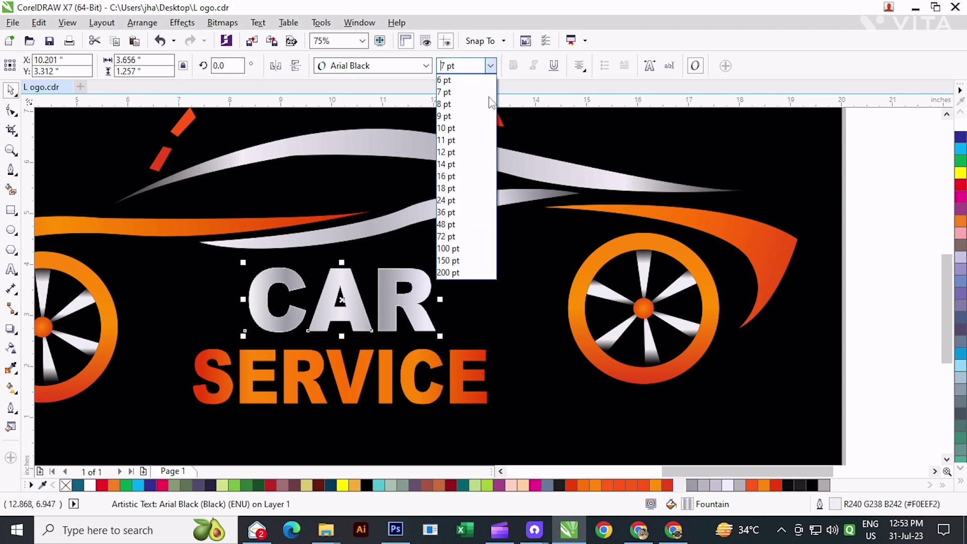
click(463, 166)
key(ctrl+z)
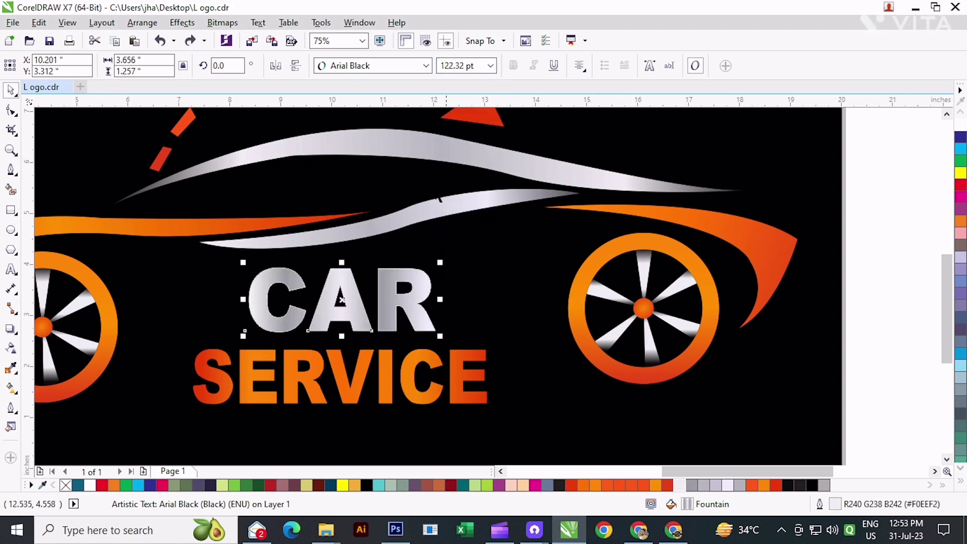
Convert the CAR text to curves and set its outline width to 4.0 pt
click(142, 23)
click(239, 208)
click(446, 65)
click(435, 165)
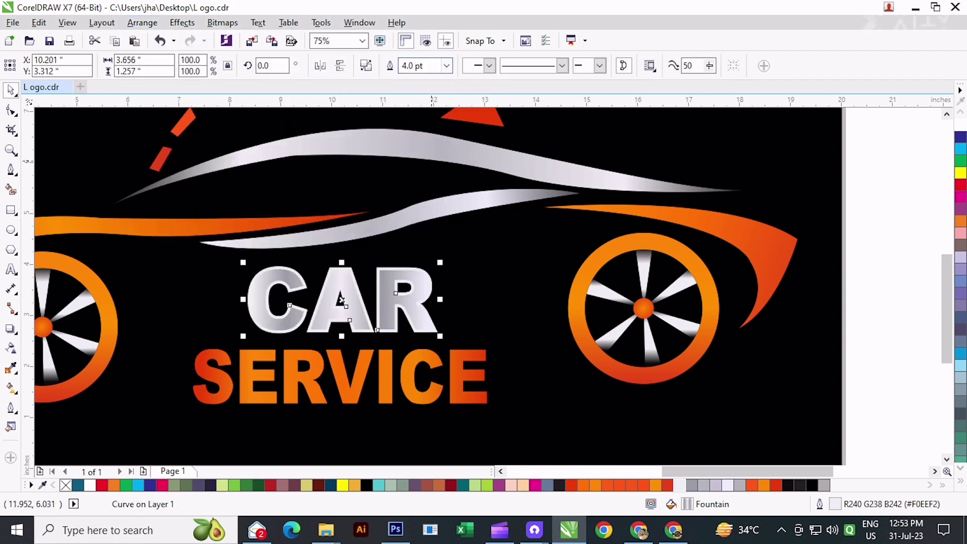
Set the outline width of the CAR lettering to 2.0 pt
click(435, 65)
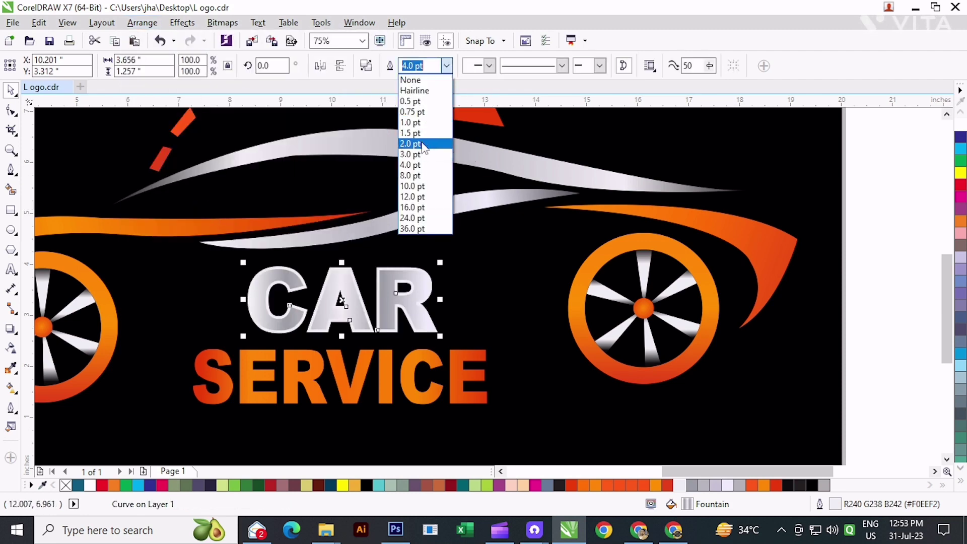
click(421, 144)
scroll(421, 151, down, 2)
click(417, 328)
scroll(402, 294, up, 1)
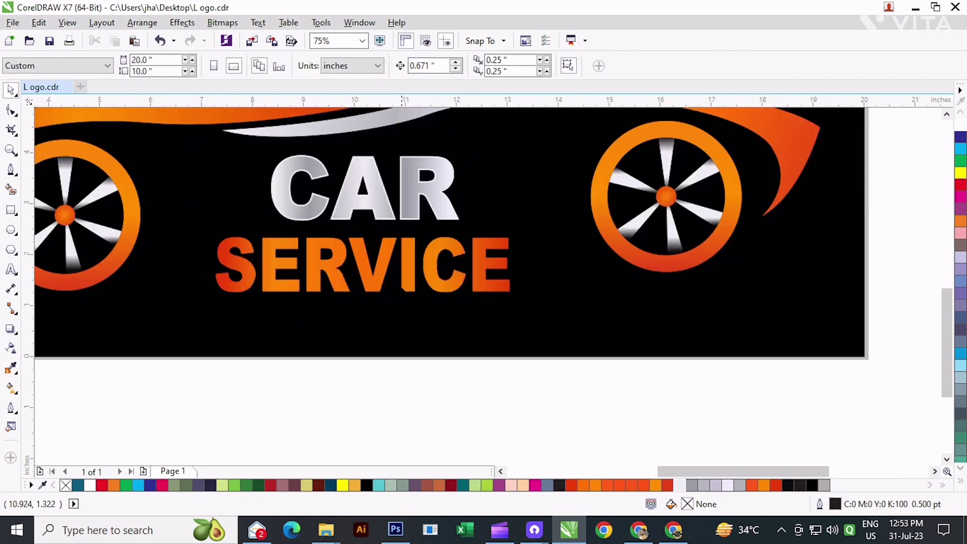
Group the black background, the car artwork and both words into one object
scroll(404, 298, down, 1)
drag(428, 340, 423, 377)
scroll(422, 374, down, 2)
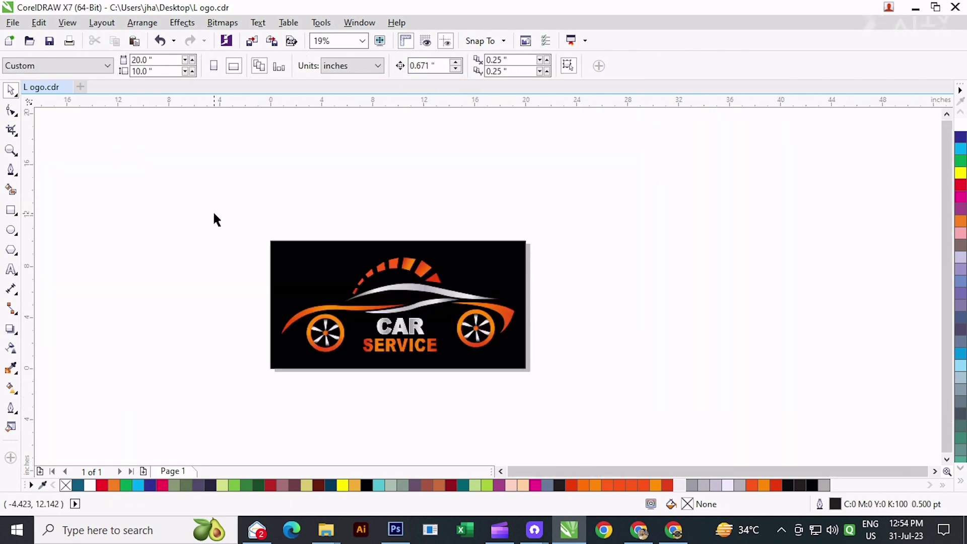
drag(213, 210, 602, 386)
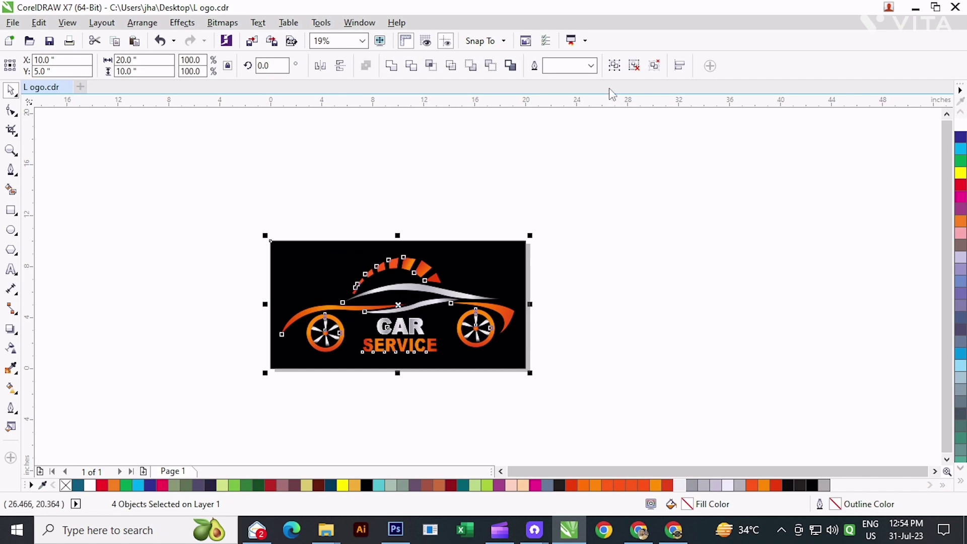
click(615, 66)
key(shift+F2)
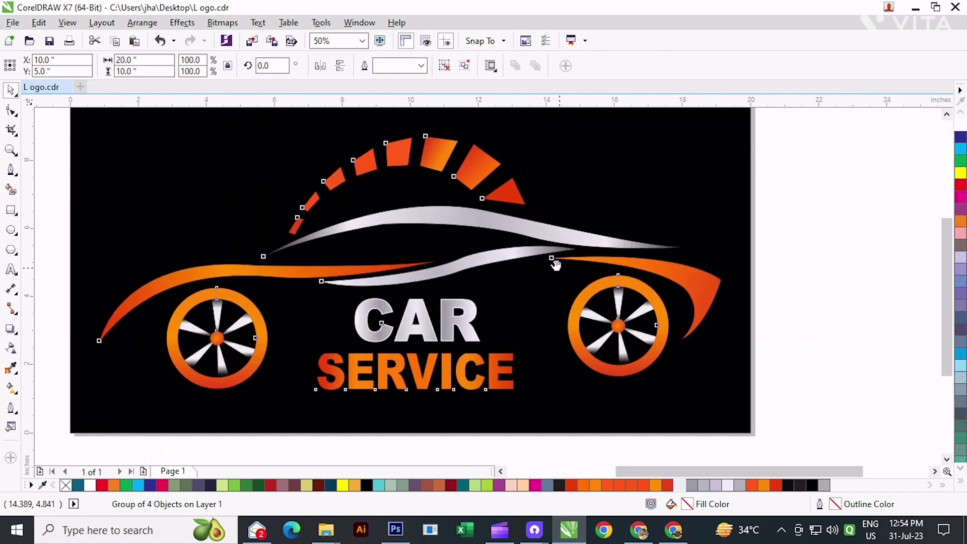
Ungroup the whole logo into its background, car and lettering, and clear the selection
drag(556, 265, 537, 258)
click(826, 299)
click(474, 212)
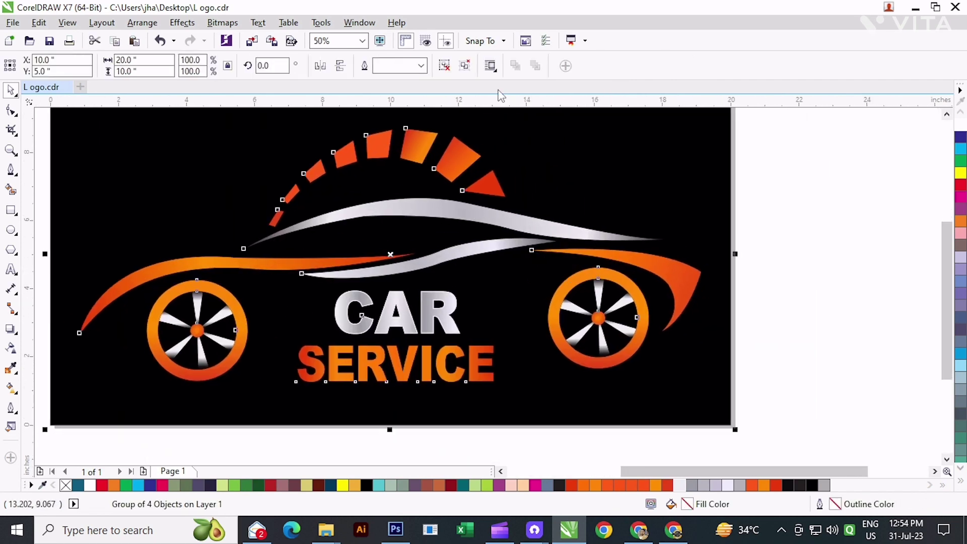
click(444, 66)
click(795, 296)
scroll(599, 250, down, 2)
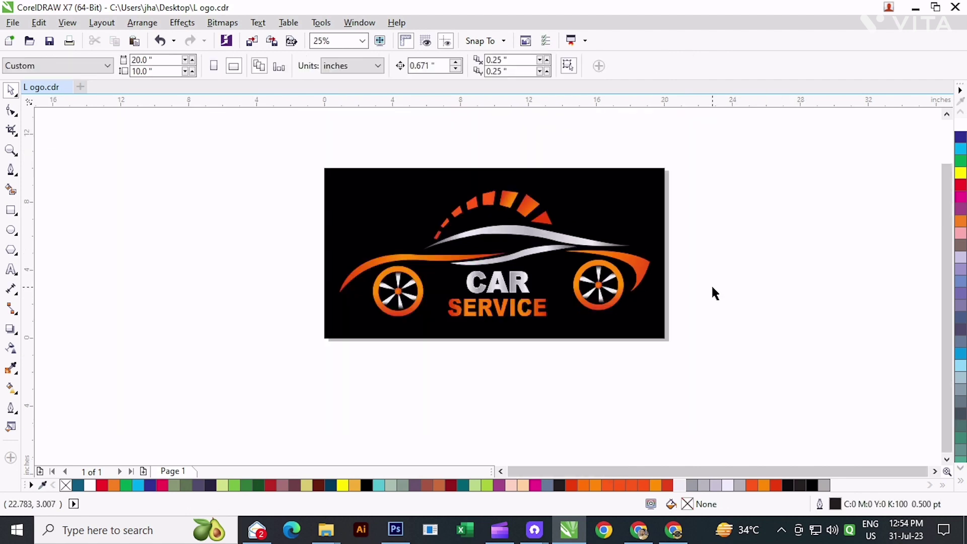
Move the CAR lettering straight up by about 0.26 inches, close under the silver stripe
drag(624, 309, 565, 317)
scroll(452, 317, up, 2)
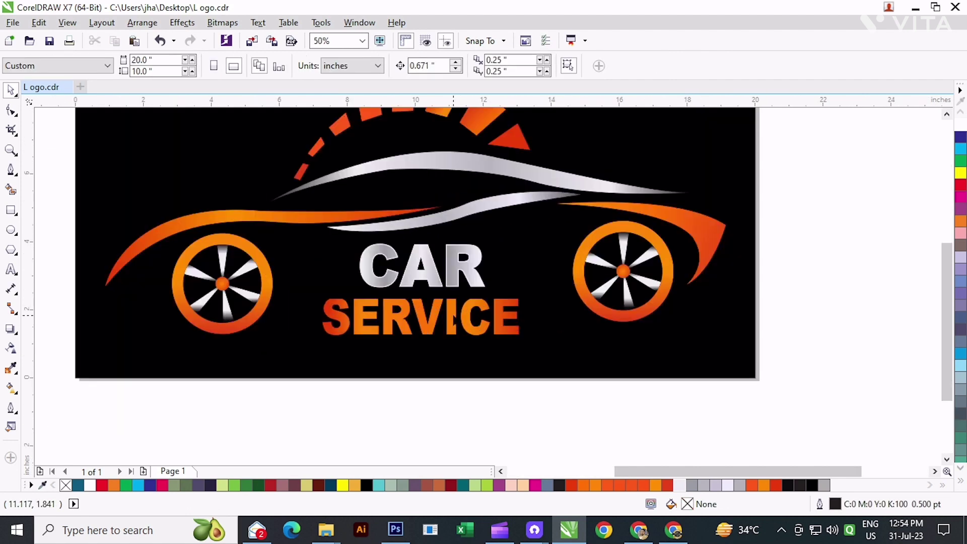
click(451, 317)
click(423, 268)
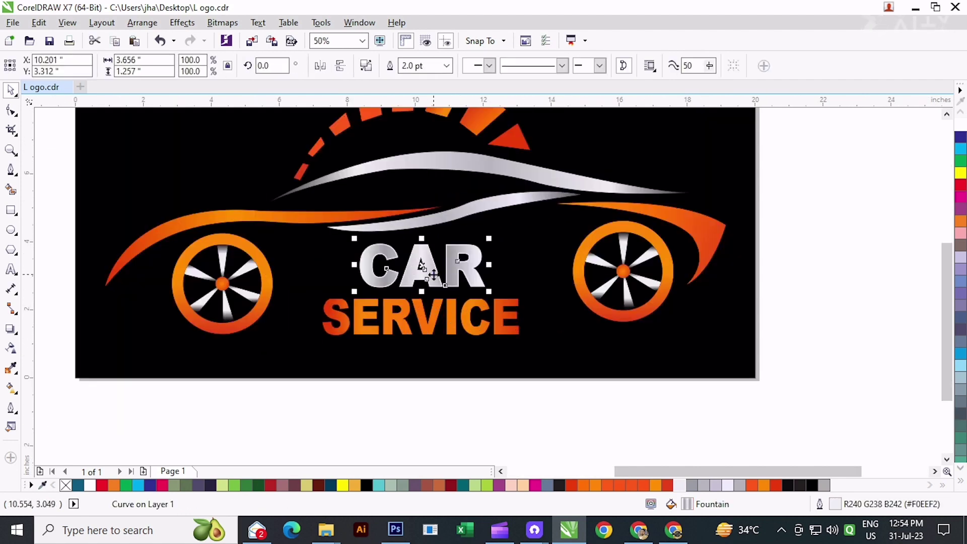
drag(433, 271, 422, 258)
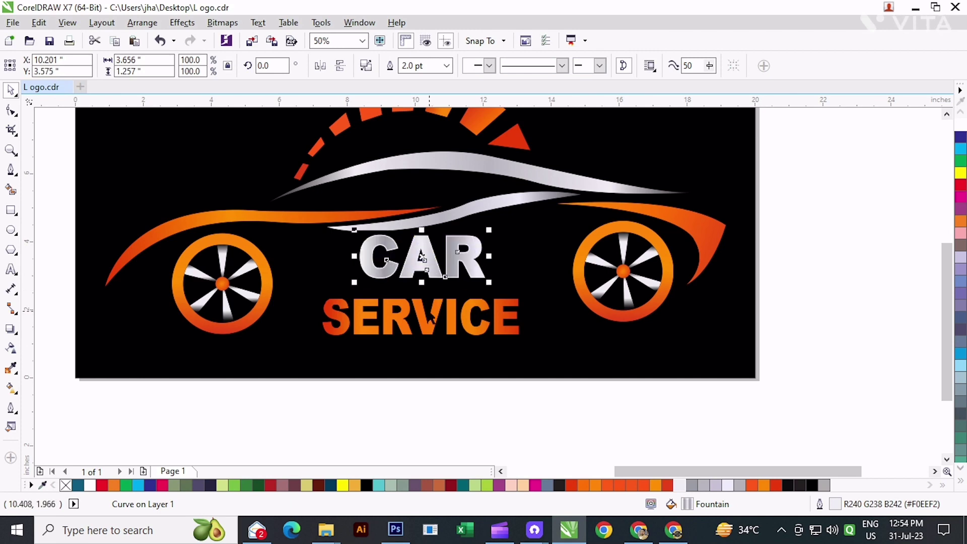
Move SERVICE straight up by about 0.31 inches, closer beneath CAR
click(430, 317)
drag(431, 317, 431, 306)
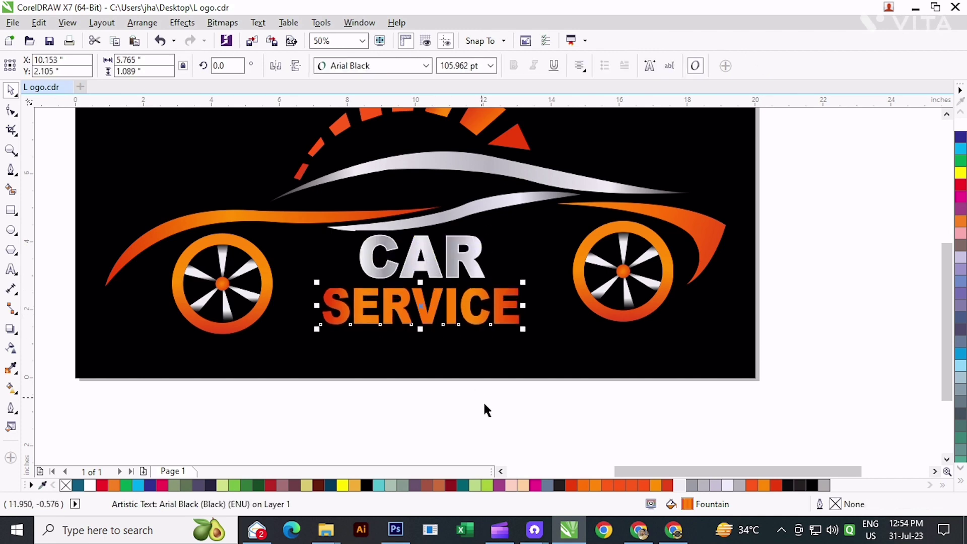
click(484, 405)
Copy the grouped car artwork without the lettering and paste a duplicate in place
click(654, 301)
scroll(565, 287, down, 1)
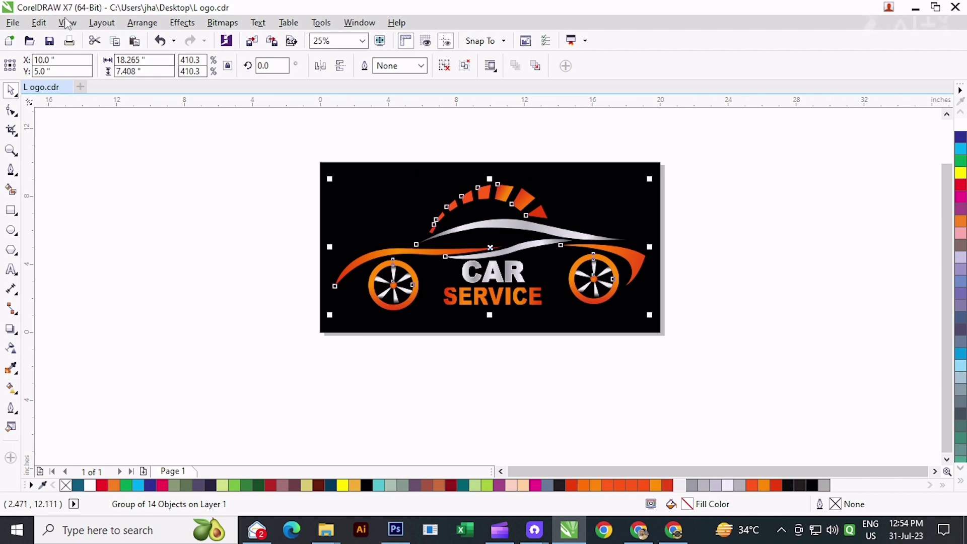
click(39, 23)
click(78, 122)
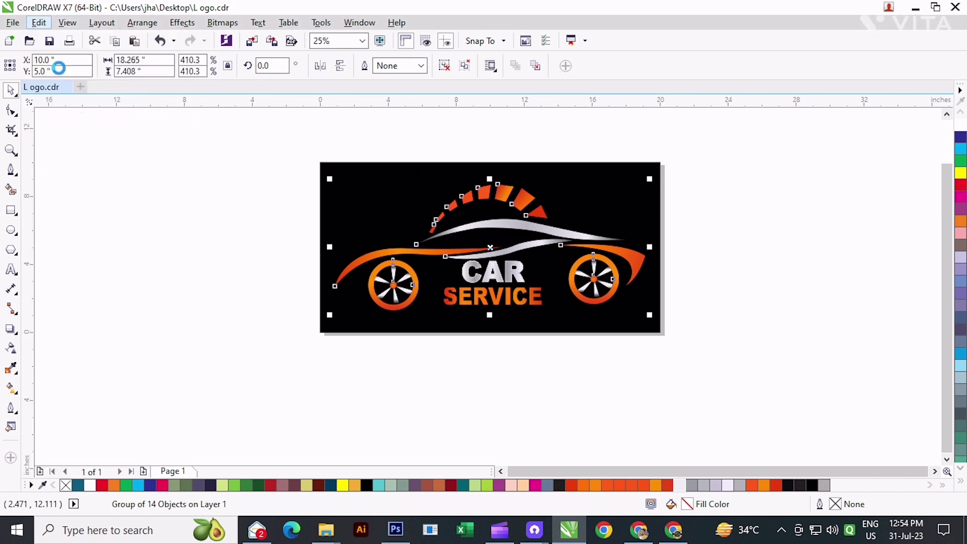
click(39, 22)
click(80, 136)
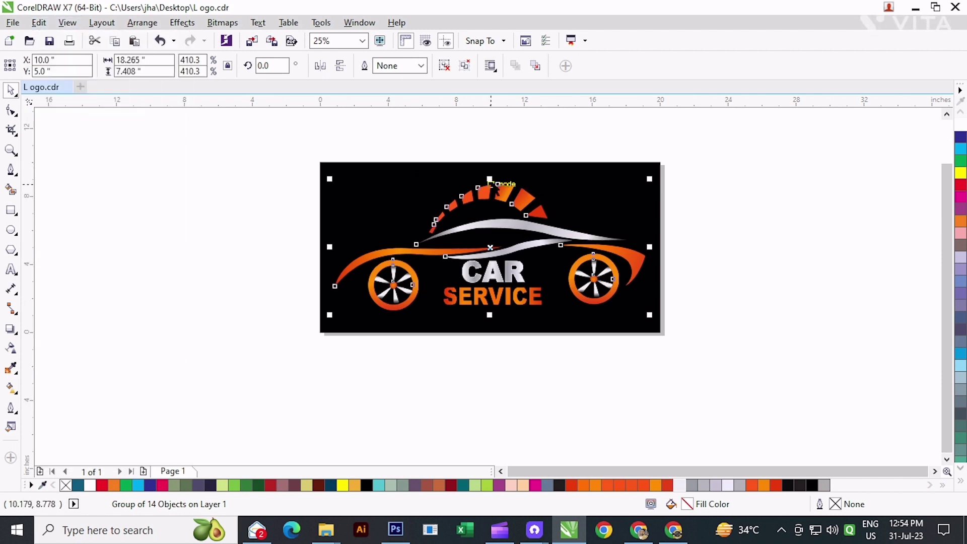
Mirror the duplicate car downward across its lower edge and move it up about 1 inch, overlapping the original wheels
drag(489, 180, 489, 378)
drag(656, 357, 564, 318)
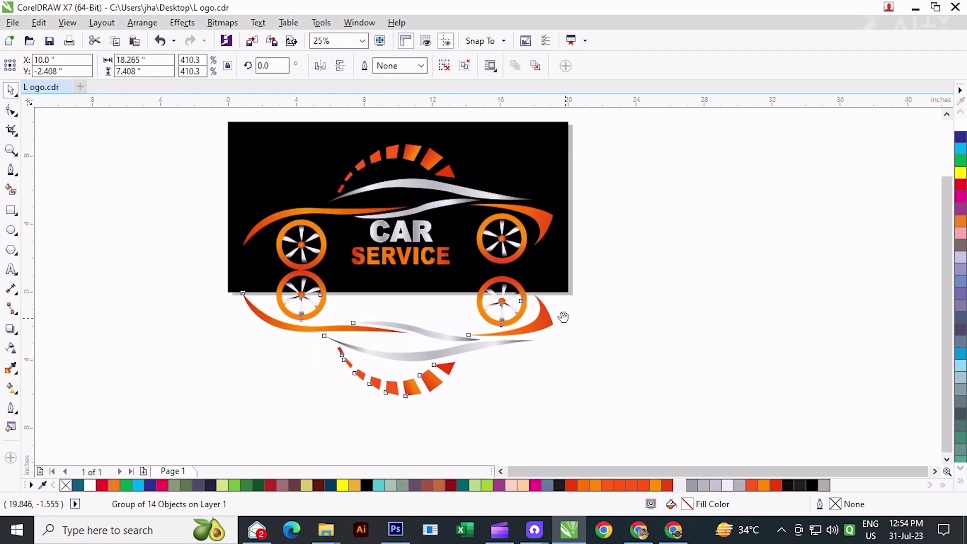
scroll(499, 301, up, 1)
scroll(564, 301, down, 1)
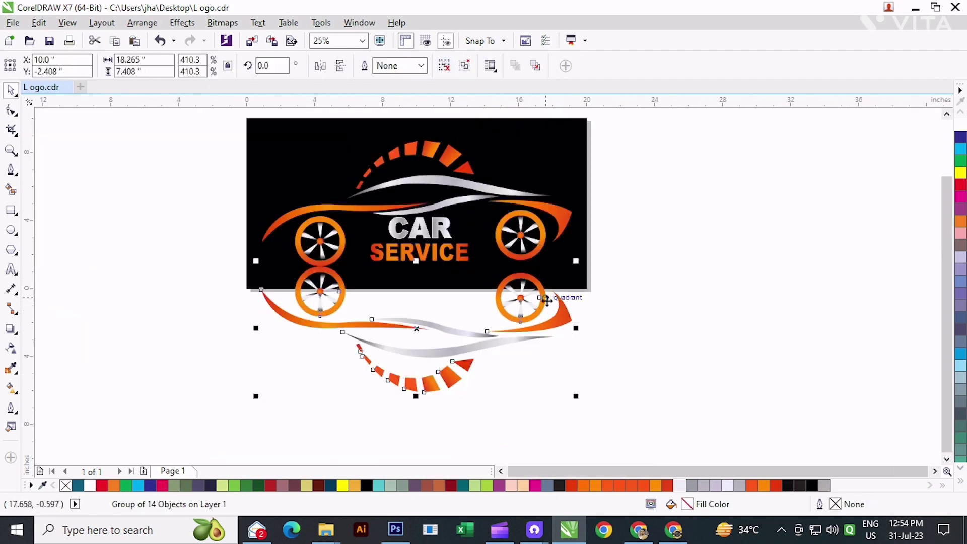
drag(540, 315, 545, 306)
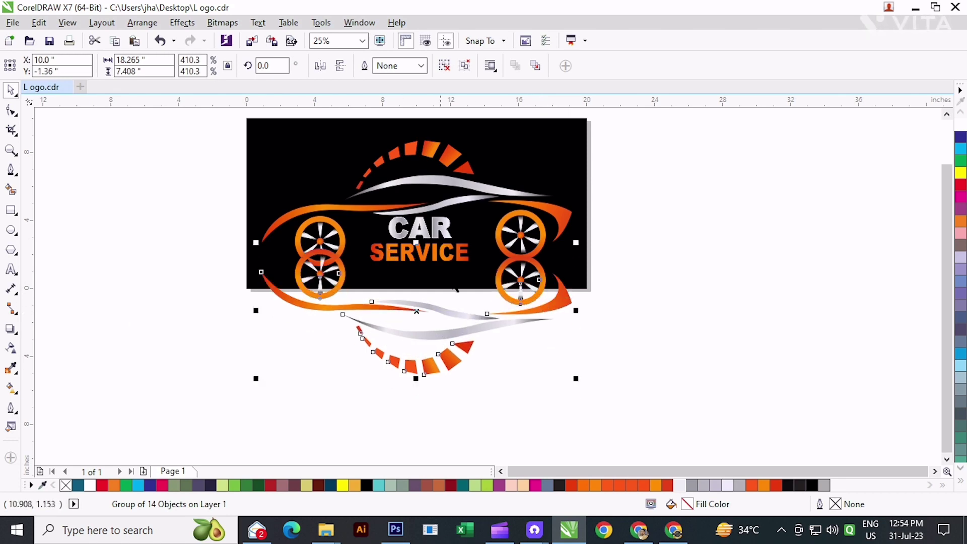
Try a uniform transparency of 92 on the mirrored car copy
click(10, 348)
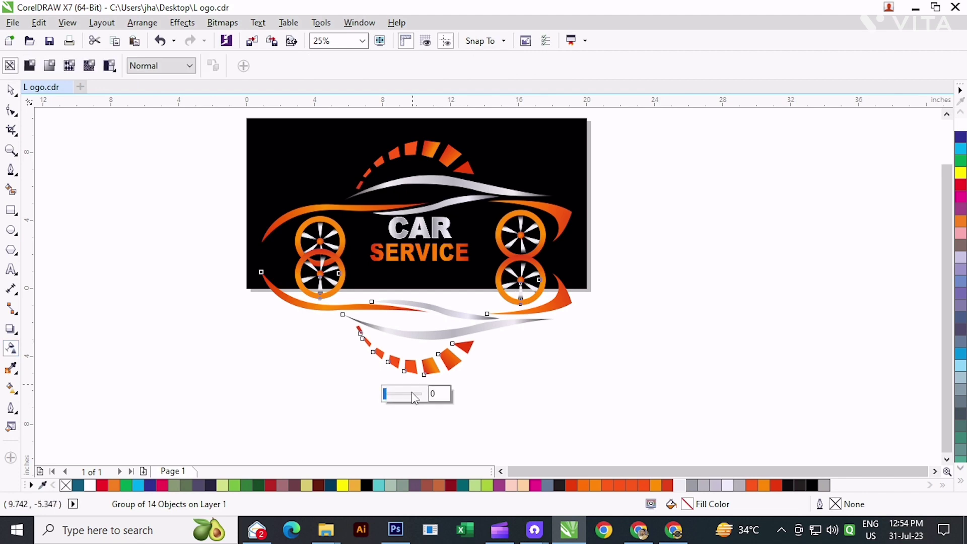
drag(415, 402, 415, 402)
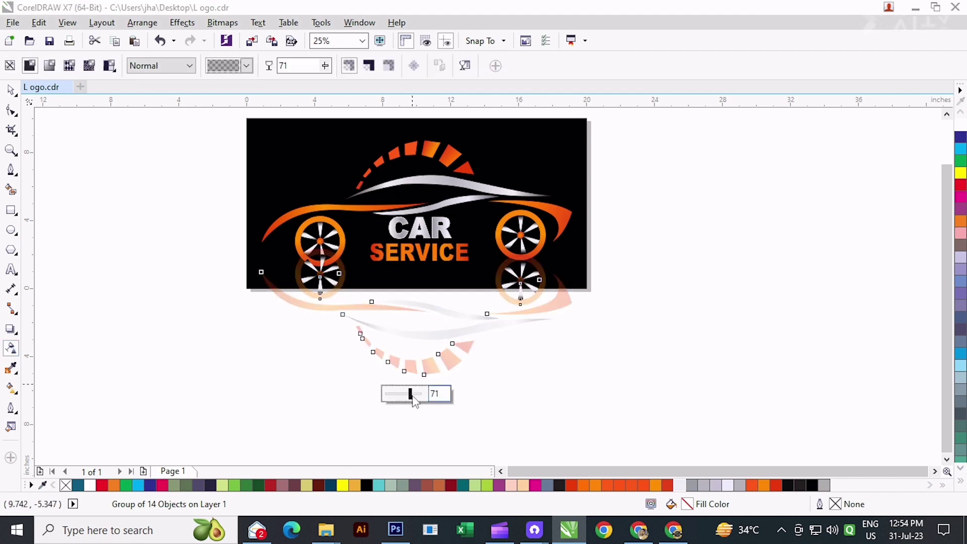
click(419, 396)
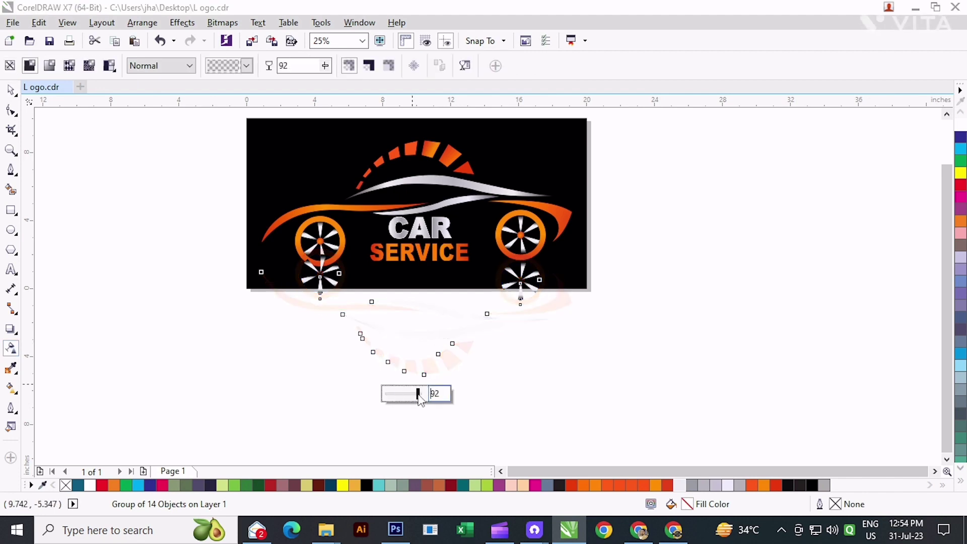
click(10, 92)
key(ctrl+z)
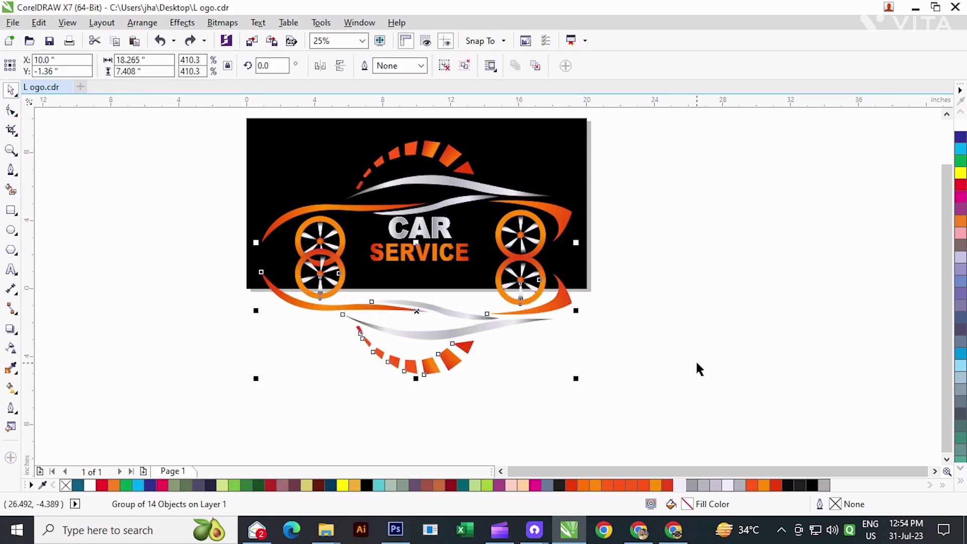
Delete the mirrored car copy beneath the original artwork
click(696, 361)
click(541, 295)
drag(521, 289, 521, 302)
key(Delete)
Ungroup the car artwork so that its wheels can be selected separately
scroll(331, 262, up, 2)
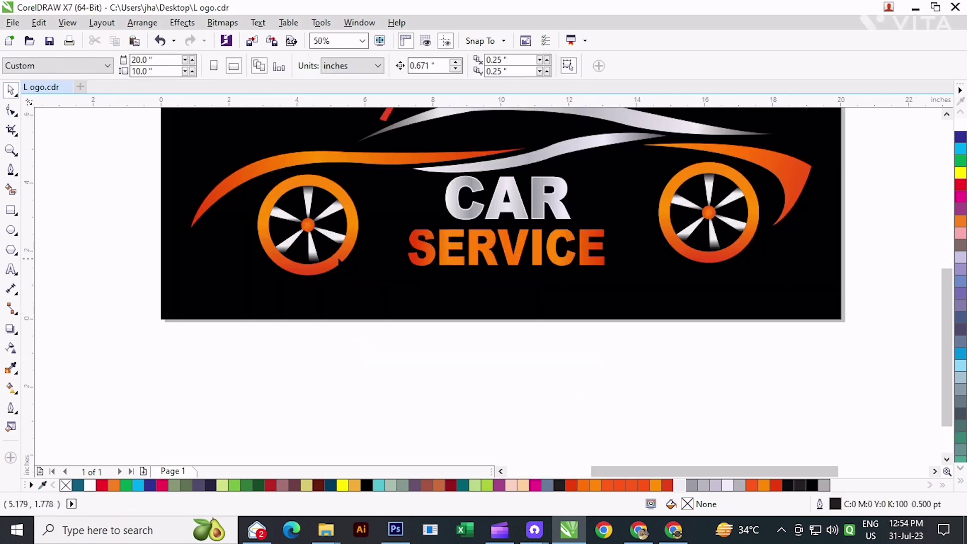
scroll(266, 267, right, 3)
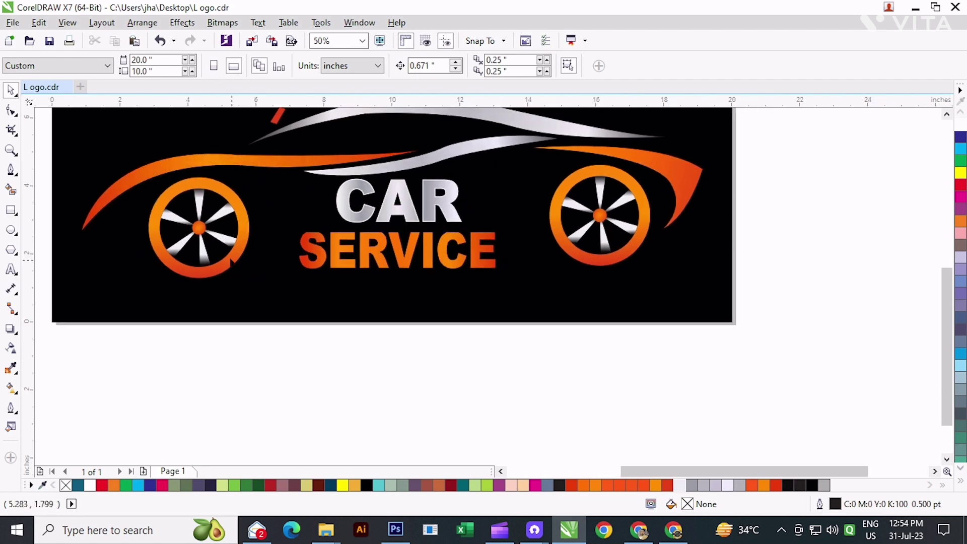
click(233, 261)
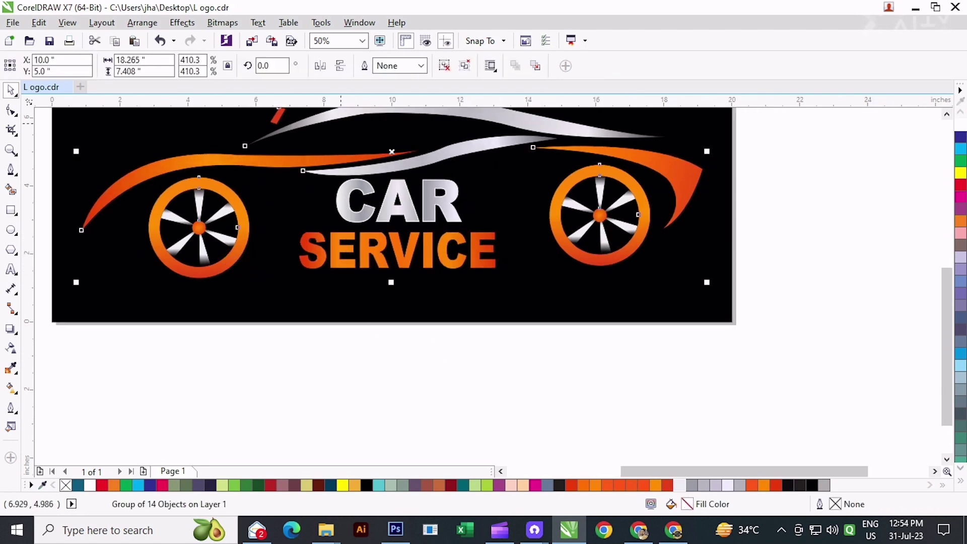
click(444, 66)
click(263, 388)
Paste a duplicate of the left wheel in place and mirror it downward across its lower edge
click(211, 273)
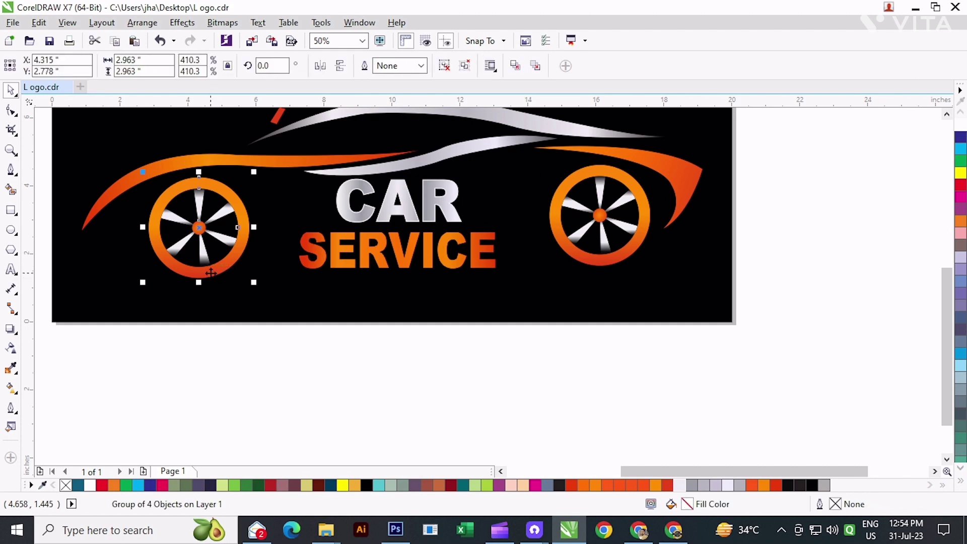
drag(211, 272, 212, 294)
key(ctrl+z)
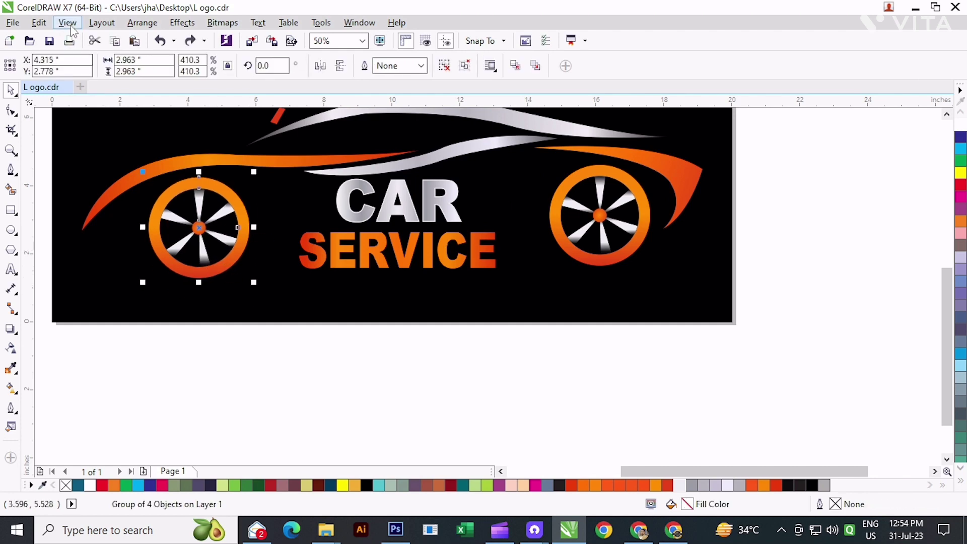
click(38, 23)
click(73, 122)
click(39, 22)
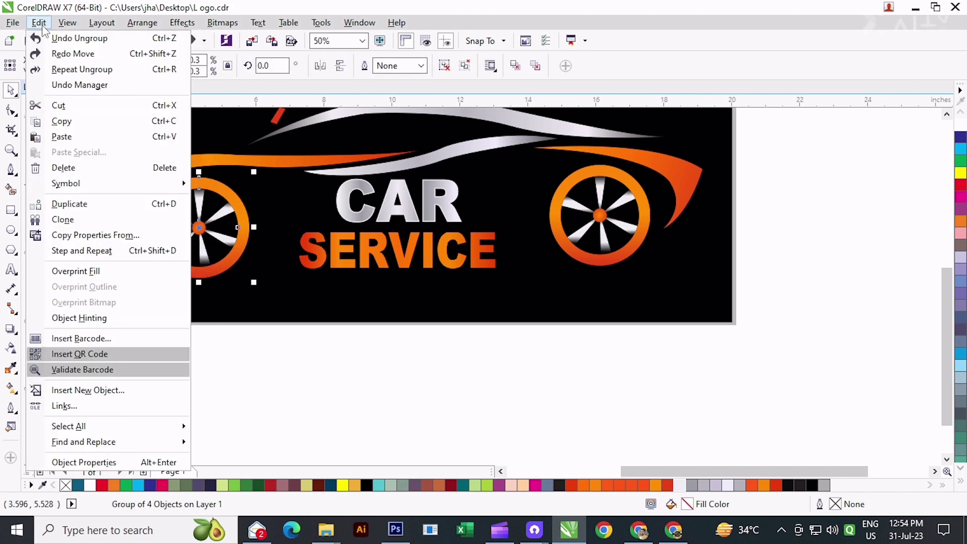
click(88, 132)
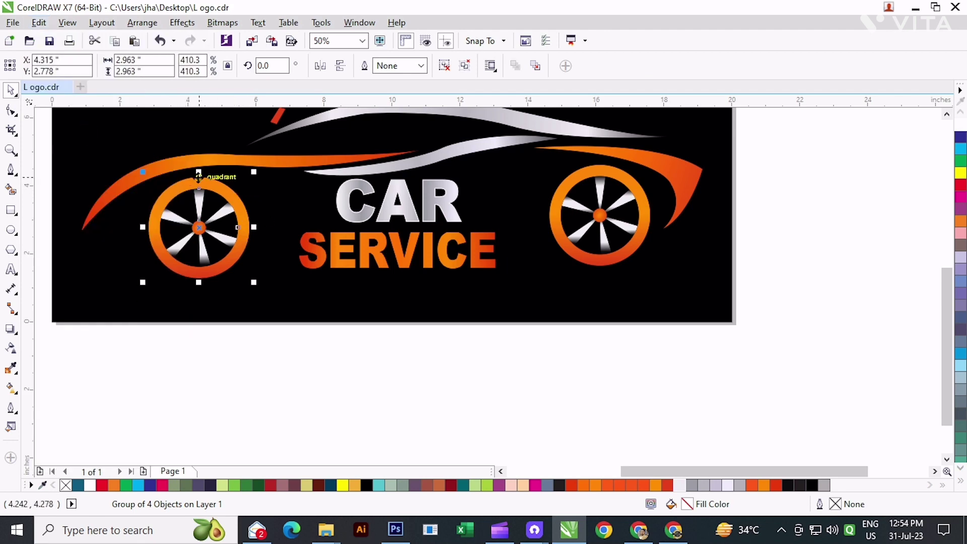
drag(199, 176, 227, 300)
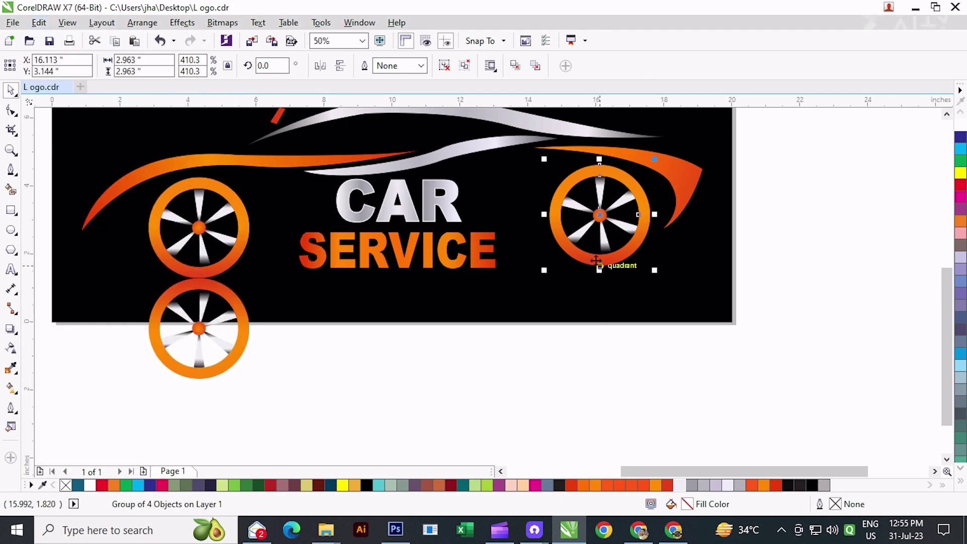
Convert the mirrored left wheel to a CMYK bitmap at 200 dpi
click(181, 25)
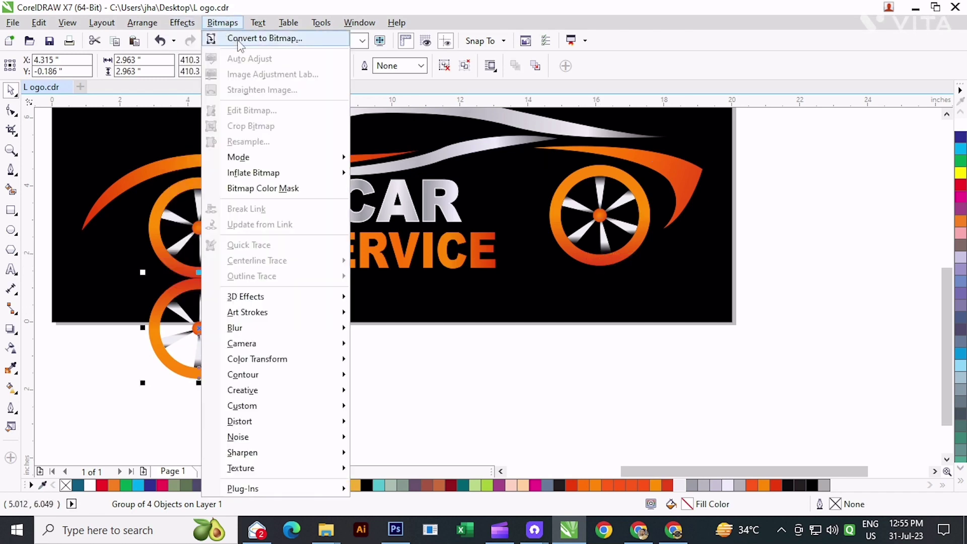
click(272, 36)
click(418, 341)
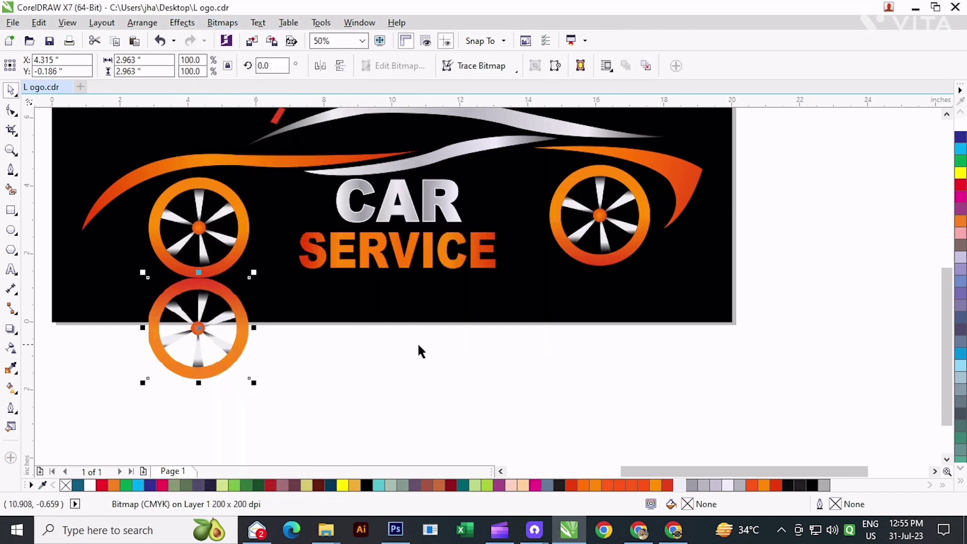
Copy the mirrored wheel bitmap and place the duplicate directly beneath the right wheel
click(38, 22)
click(93, 122)
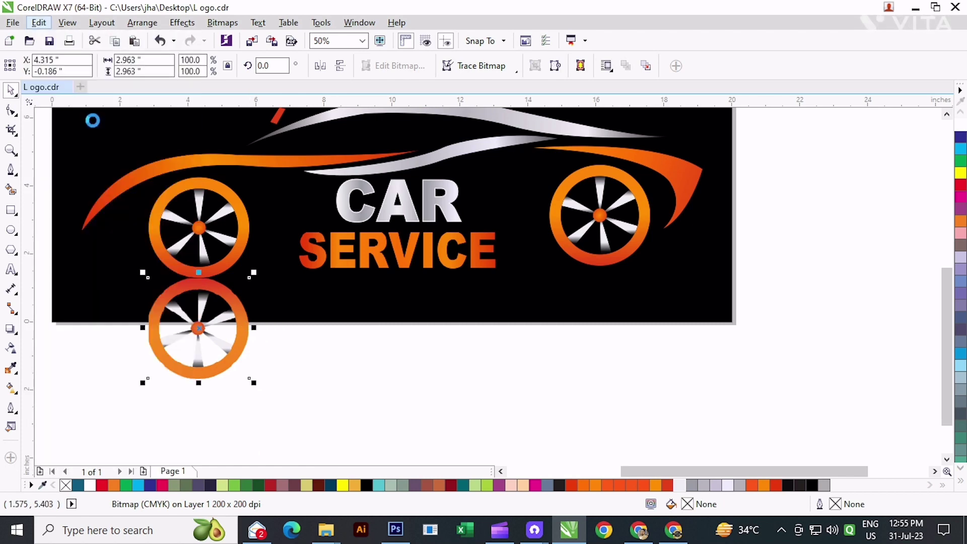
click(42, 23)
click(61, 137)
drag(239, 322, 645, 313)
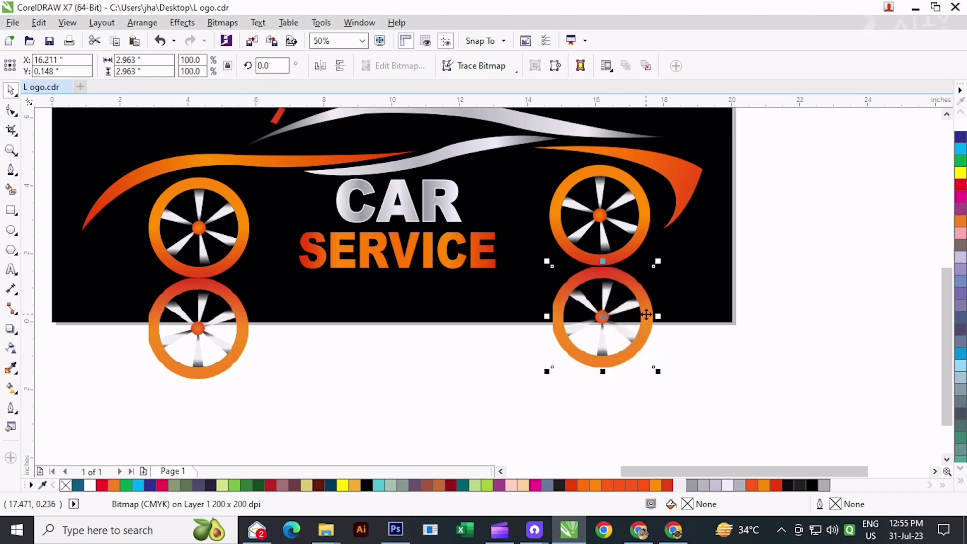
click(363, 350)
Fade the mirrored left wheel downward with a faint linear transparency at -90°, starting well above the wheel and ending near the background's lower edge
click(10, 348)
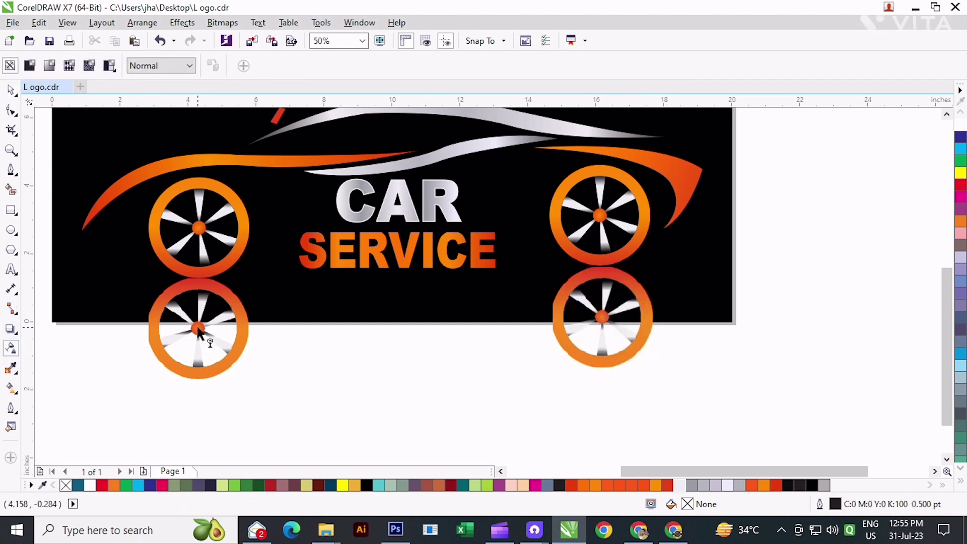
click(206, 340)
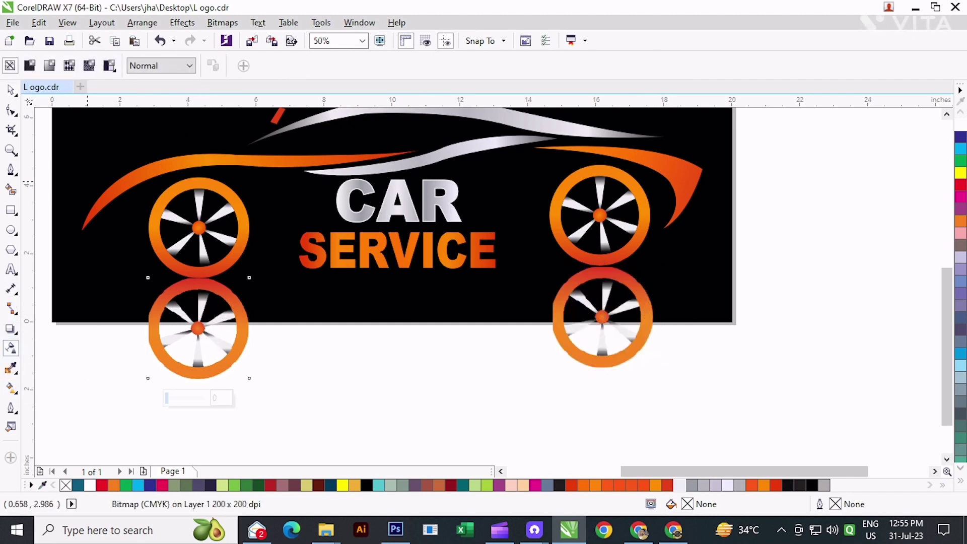
drag(199, 278, 199, 321)
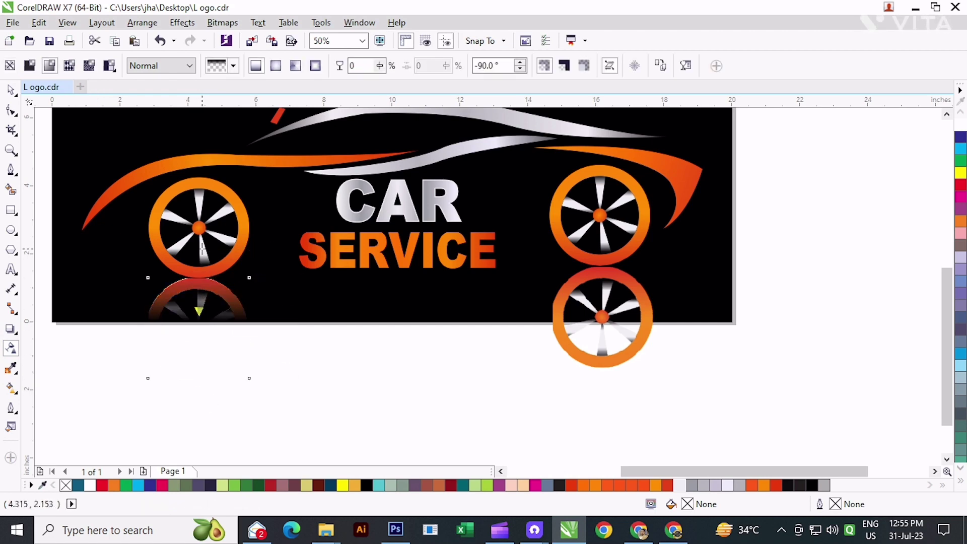
drag(199, 278, 198, 134)
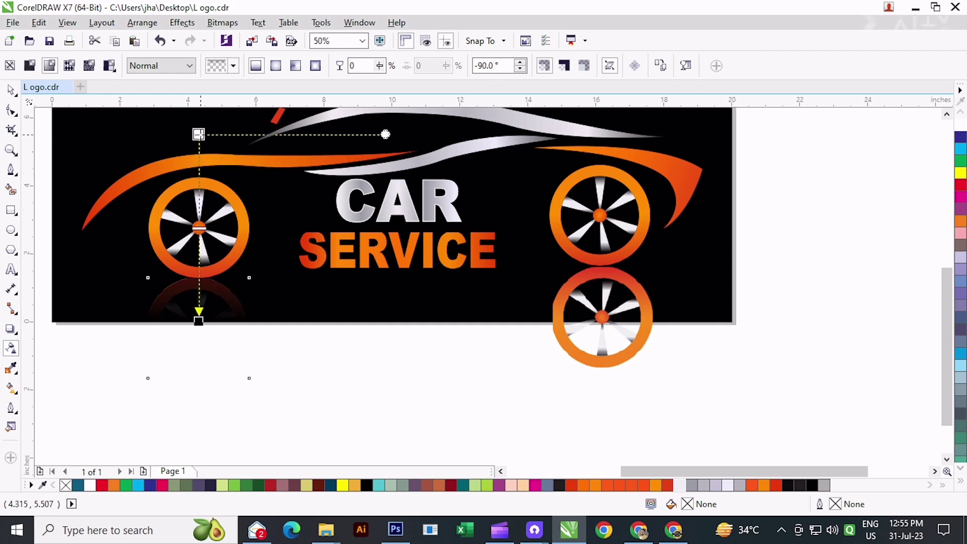
drag(199, 321, 199, 315)
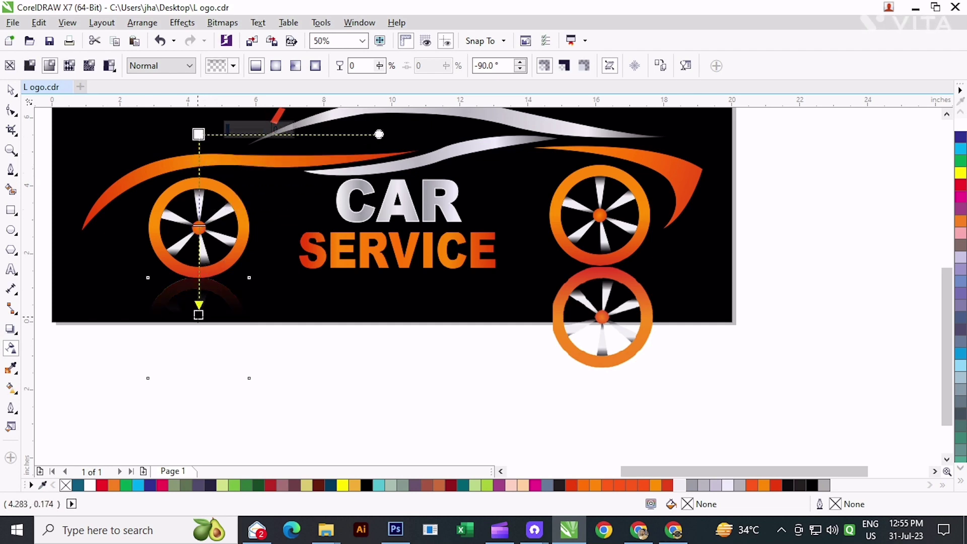
click(10, 89)
click(245, 343)
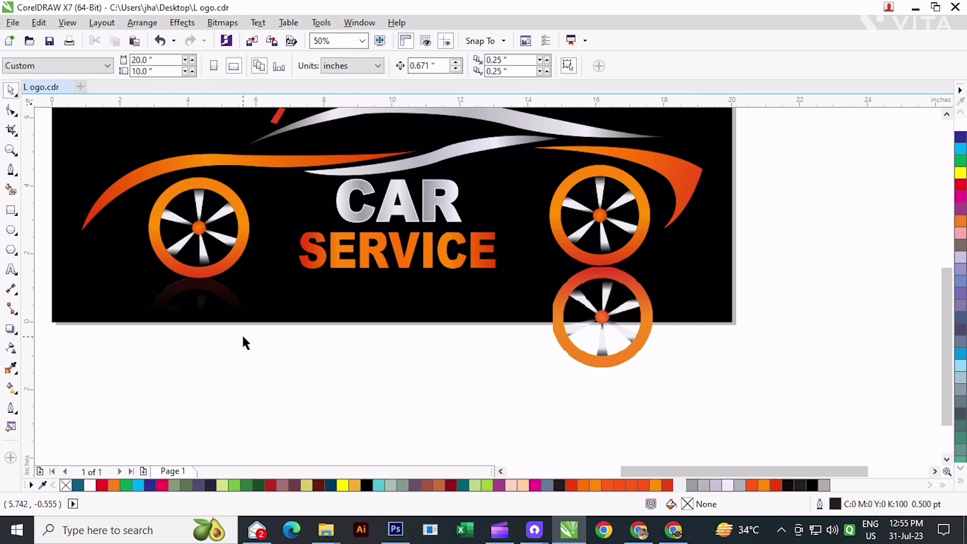
Replace the unfaded reflection beneath the right wheel with a copy of the faded left wheel reflection
click(617, 368)
key(Delete)
click(221, 305)
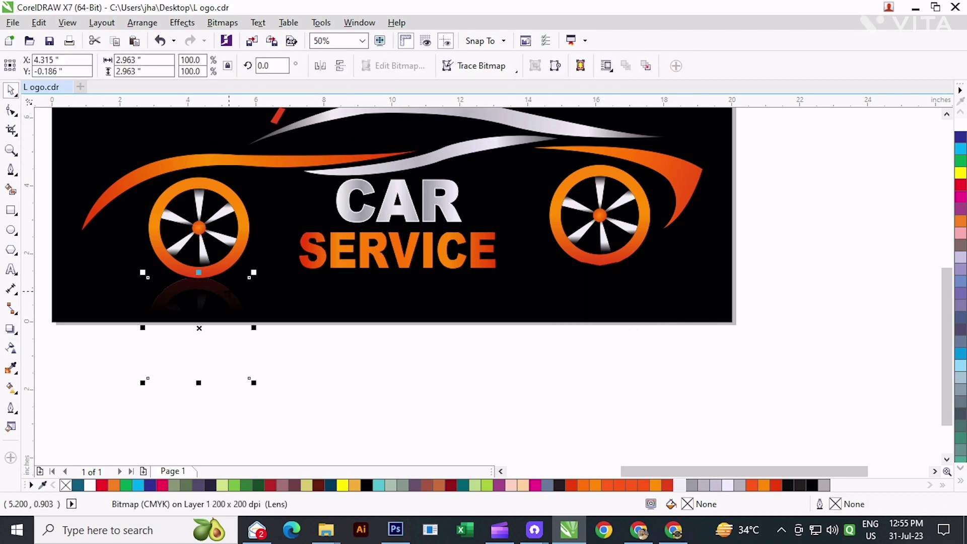
click(45, 23)
click(62, 121)
click(45, 23)
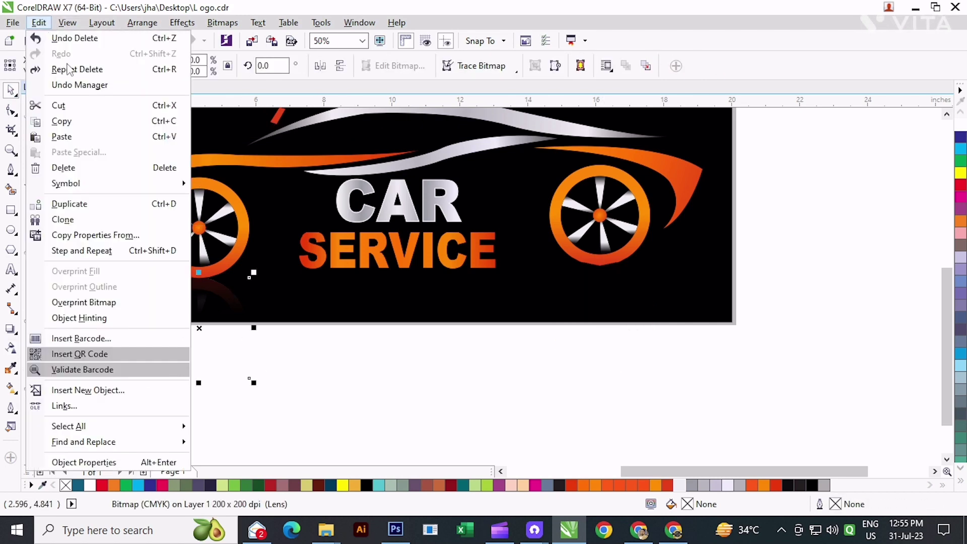
click(62, 137)
drag(210, 291, 613, 280)
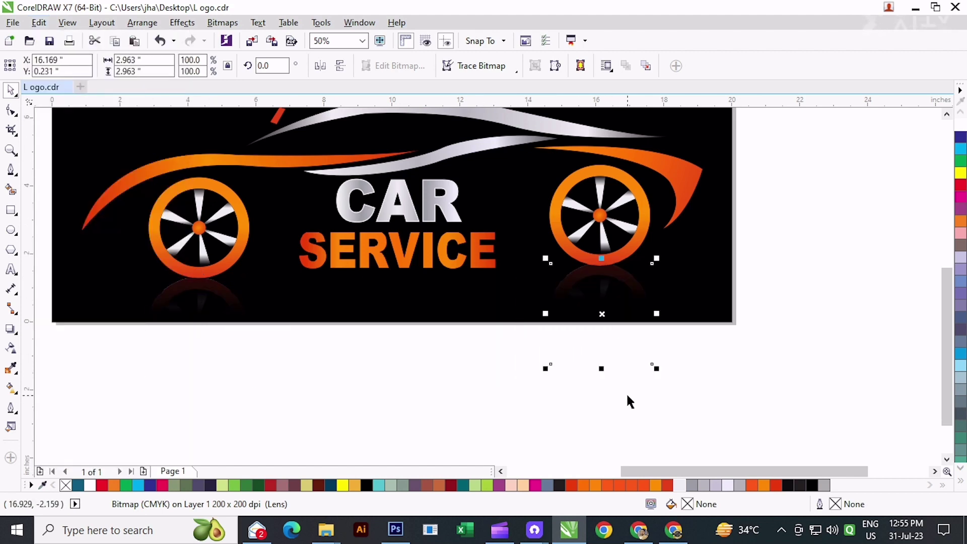
click(628, 396)
PowerClip both faded wheel reflections inside the black background rectangle
click(207, 286)
shift+click(632, 282)
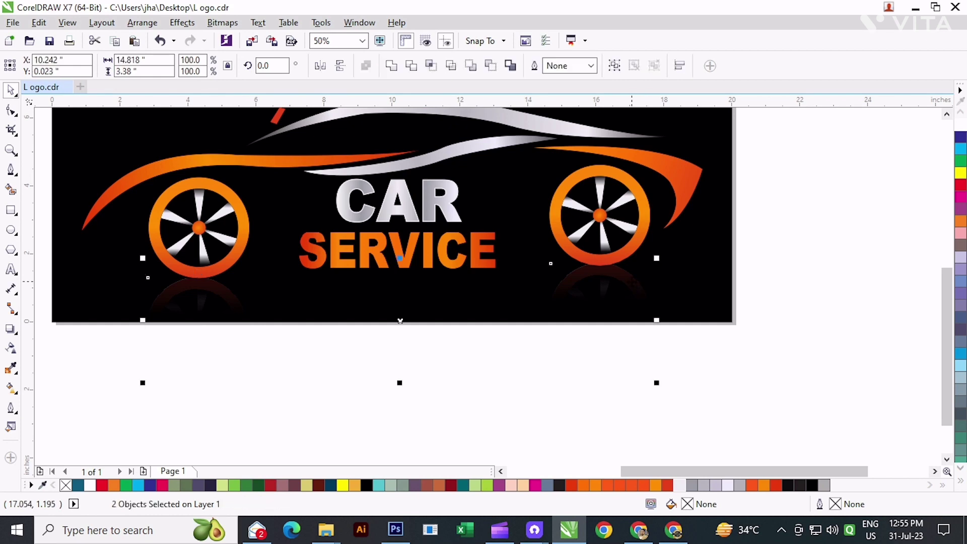
right_click(634, 178)
click(689, 188)
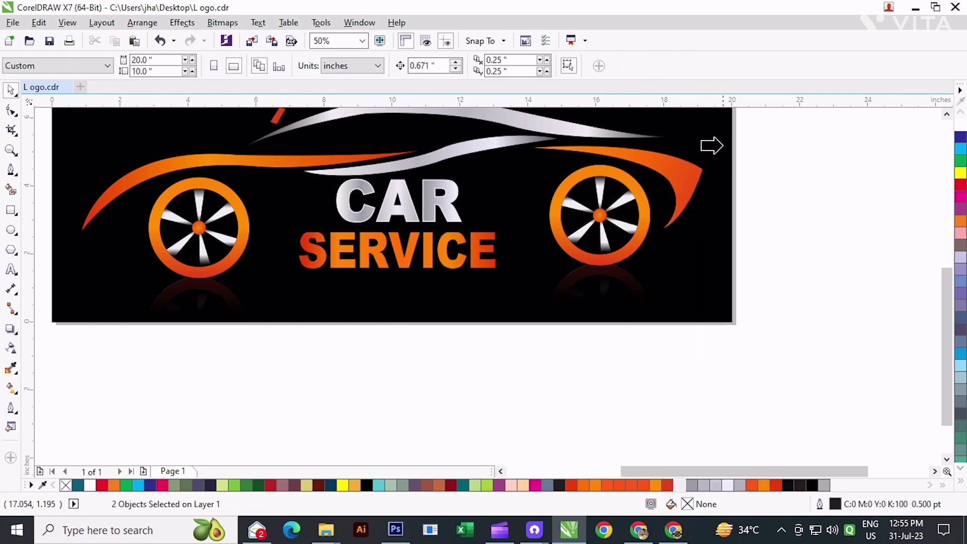
click(723, 145)
click(600, 362)
key(F4)
drag(587, 366, 547, 363)
key(F4)
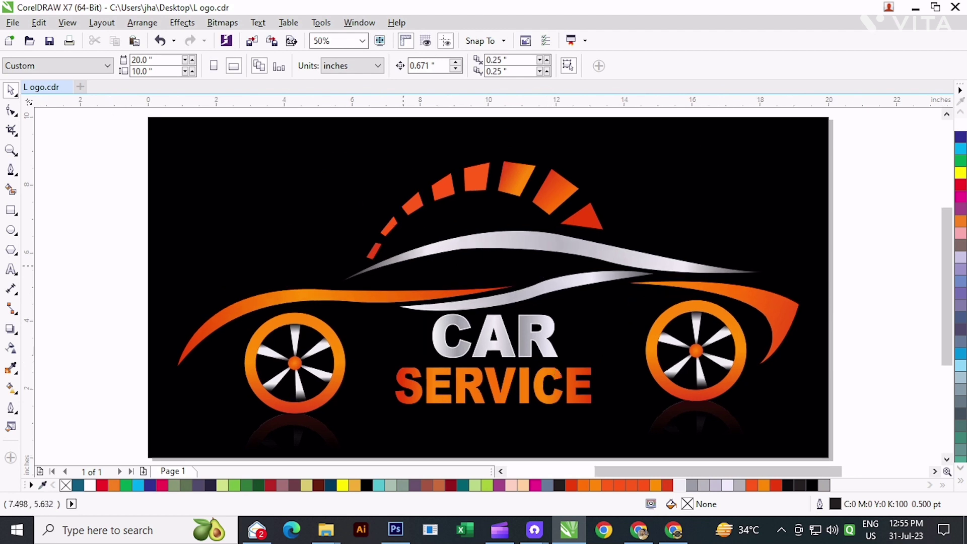